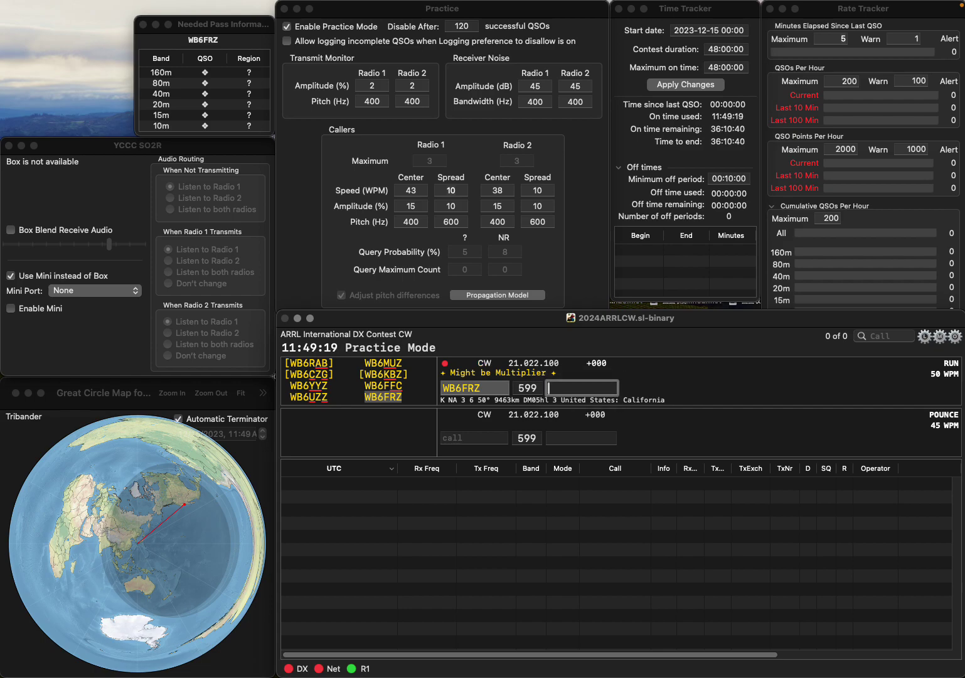
{"action": "type", "text": "CA"}
{"action": "key", "text": "Return"}
{"action": "type", "text": "K7EK"}
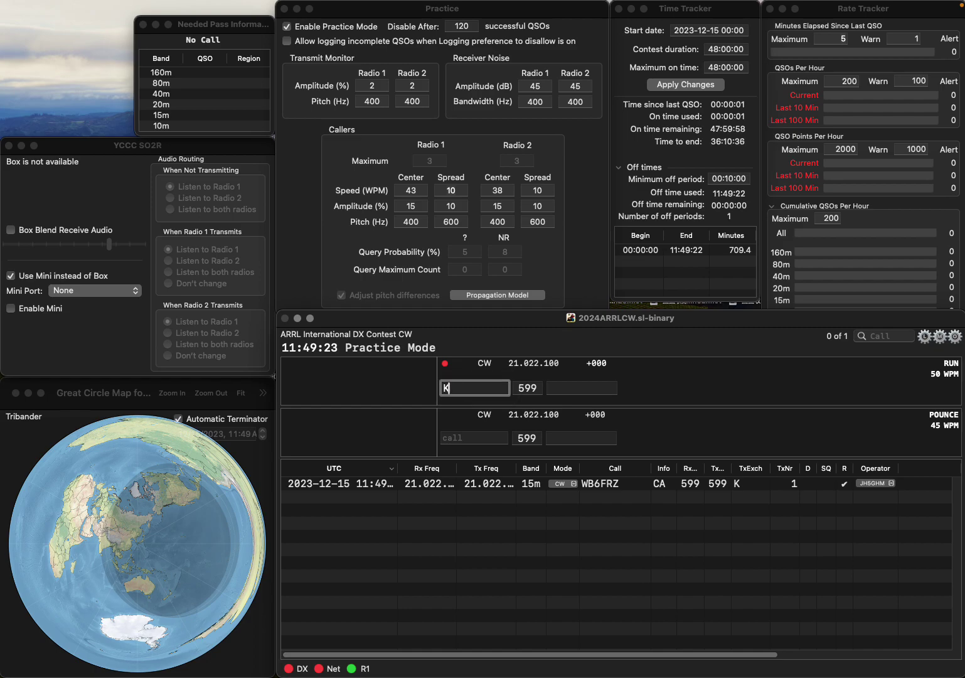
{"action": "key", "text": "space"}
{"action": "type", "text": "WA"}
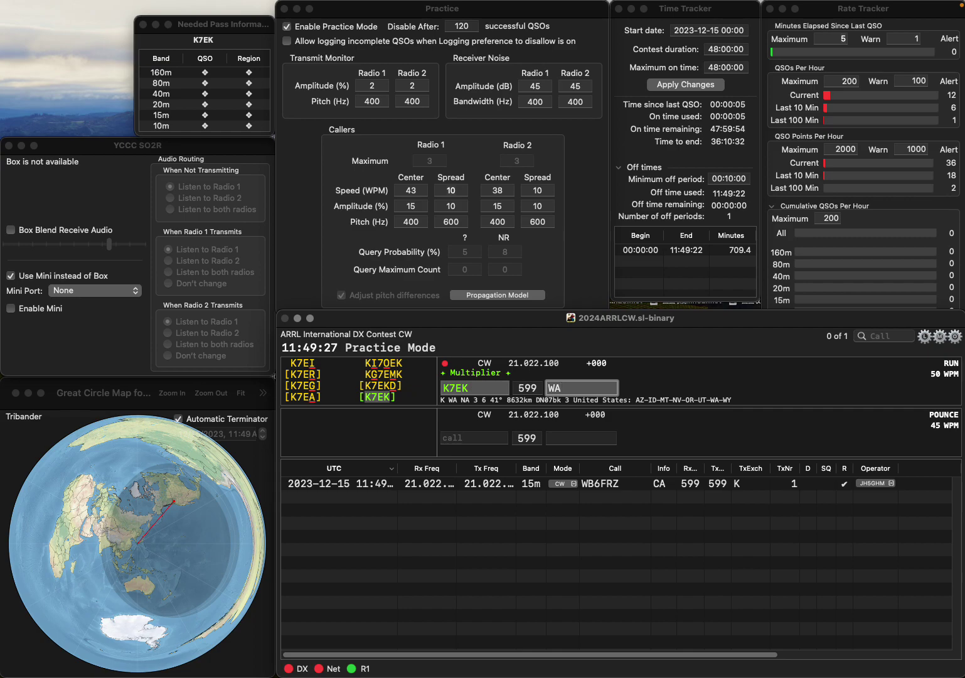
{"action": "key", "text": "Return"}
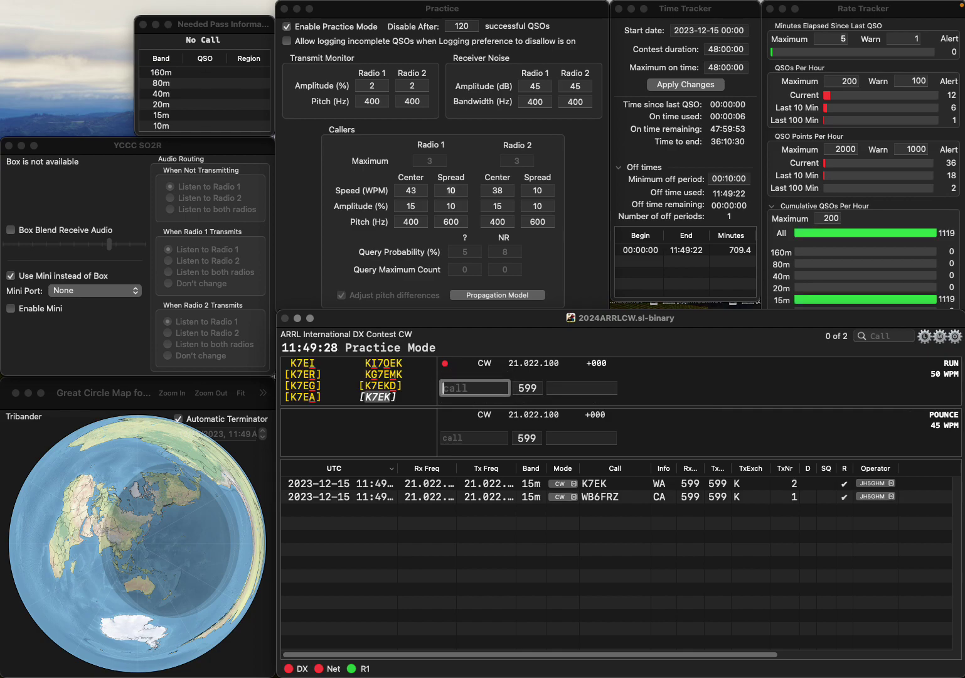
{"action": "type", "text": "KJ6PTX"}
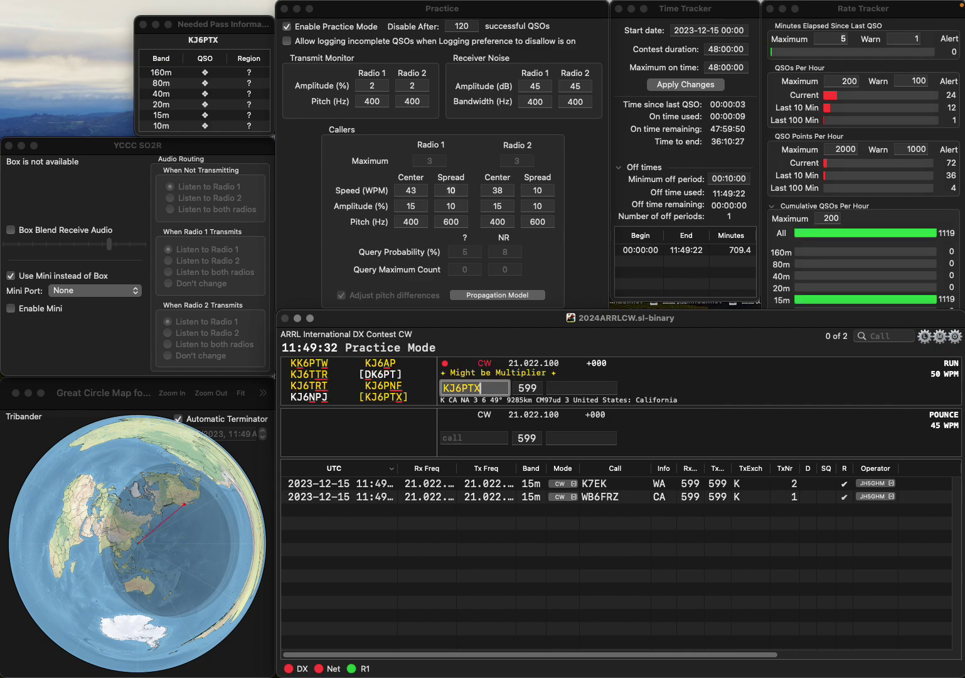
{"action": "key", "text": "space"}
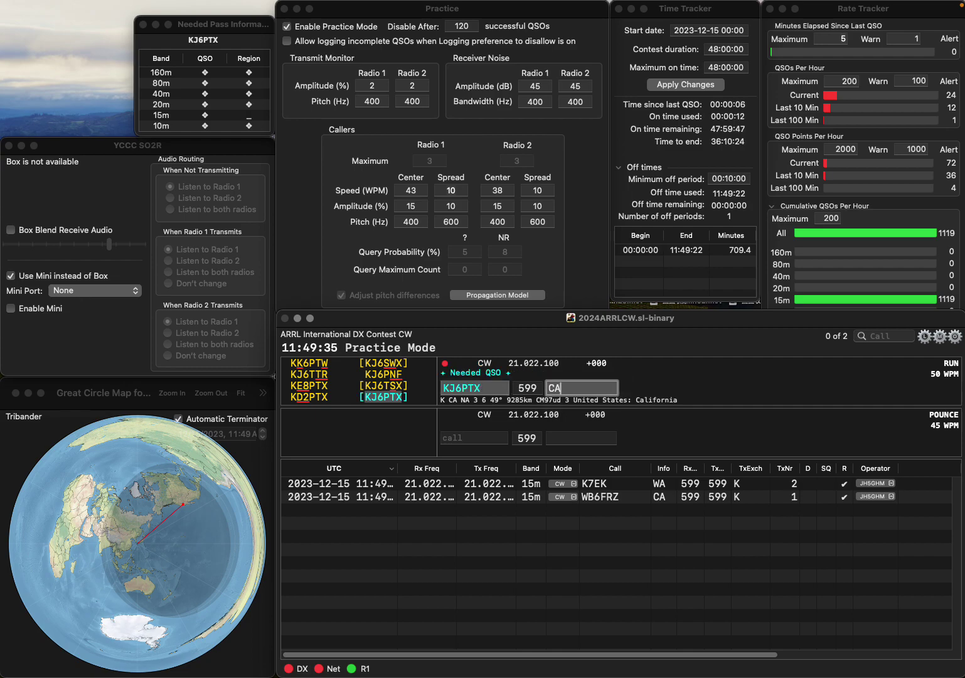
{"action": "key", "text": "Return"}
Step: Log a run contact with WP2C, report 599 and received exchange AL
{"action": "type", "text": "WPC"}
{"action": "key", "text": "Left"}
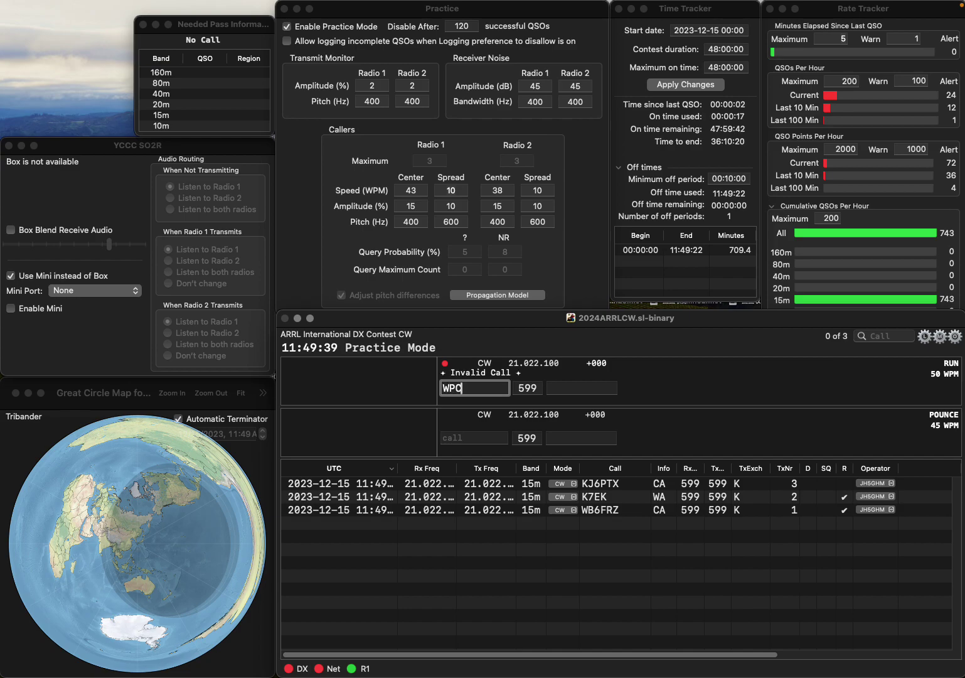
{"action": "key", "text": "BackSpace"}
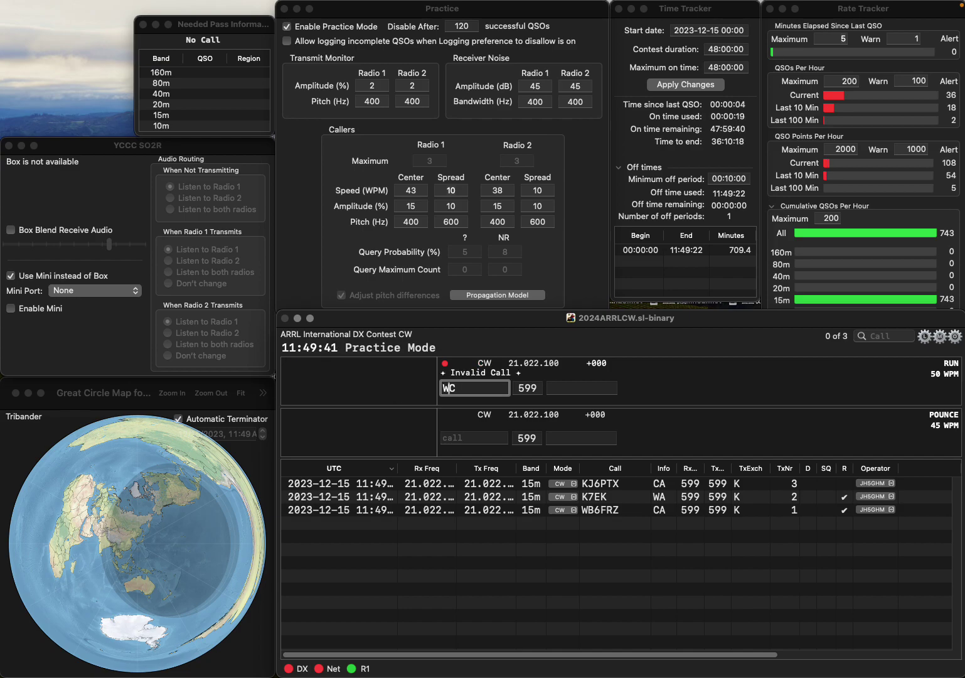
{"action": "type", "text": "P2"}
{"action": "key", "text": "Tab"}
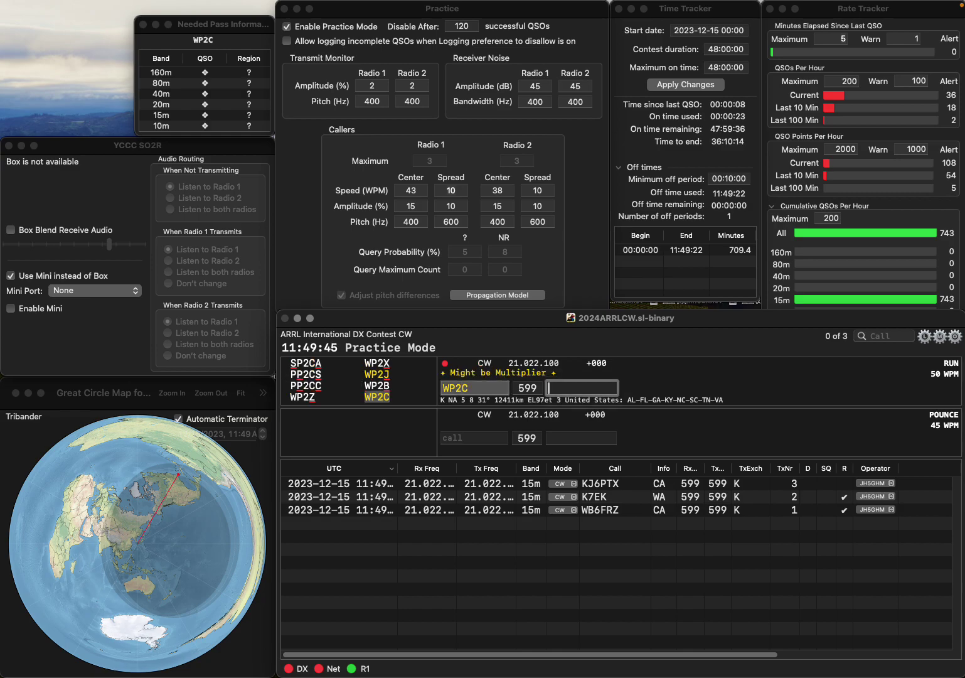
{"action": "type", "text": "AL"}
{"action": "key", "text": "Return"}
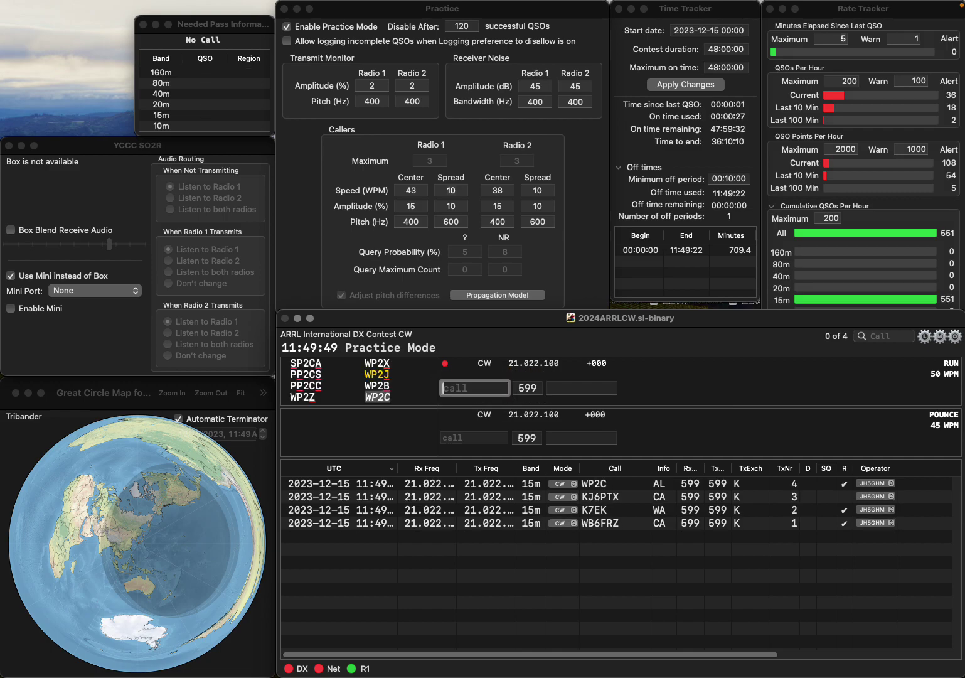
{"action": "type", "text": "K3M"}
{"action": "key", "text": "BackSpace"}
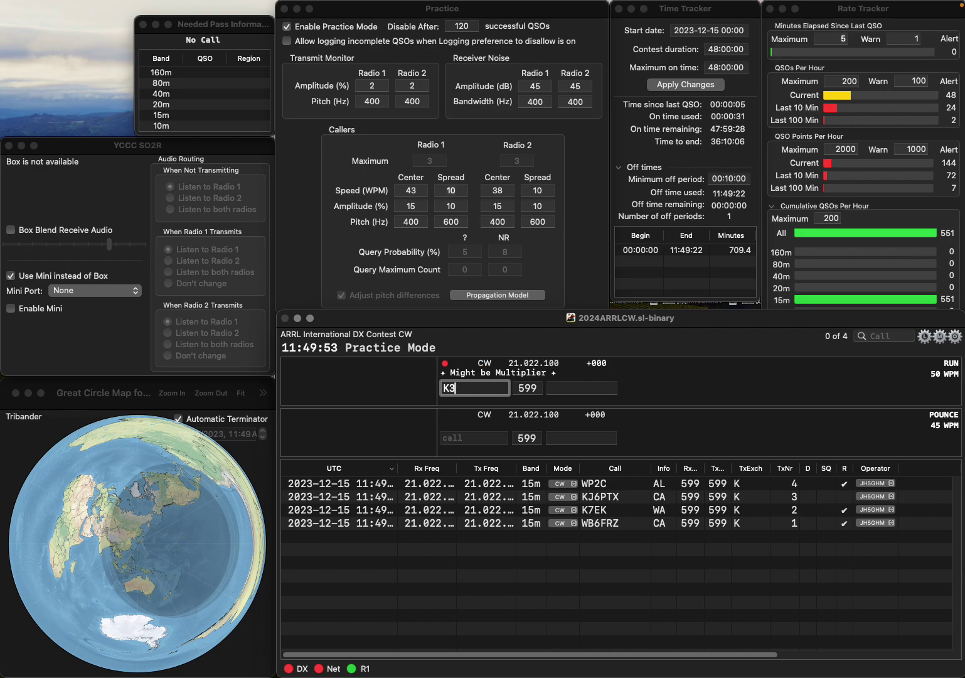
{"action": "key", "text": "BackSpace"}
{"action": "type", "text": "4I"}
{"action": "key", "text": "BackSpace"}
{"action": "type", "text": "MIL"}
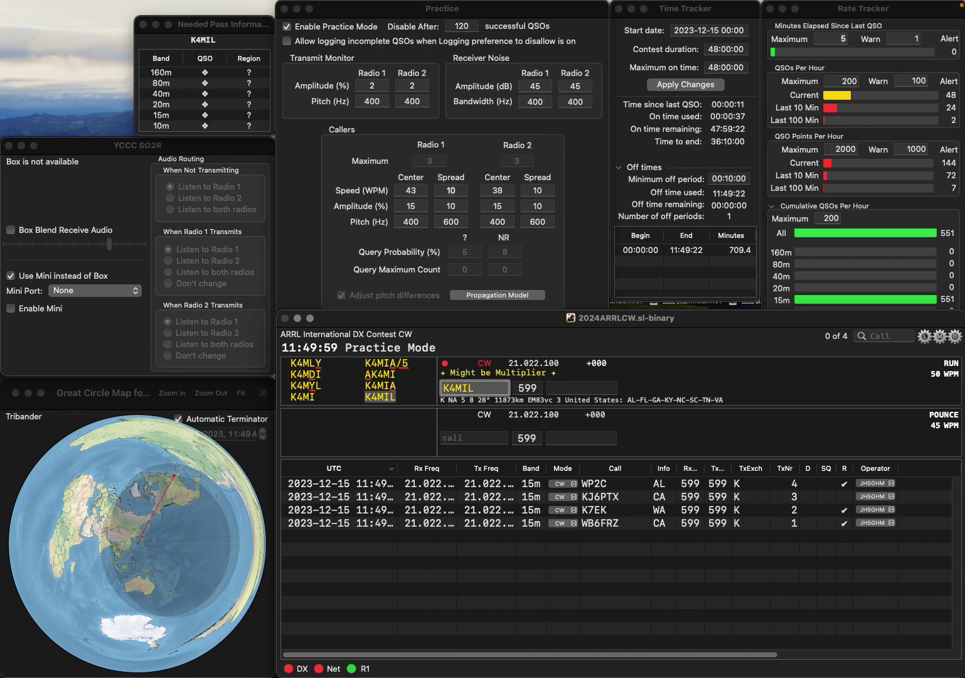
{"action": "key", "text": "Return"}
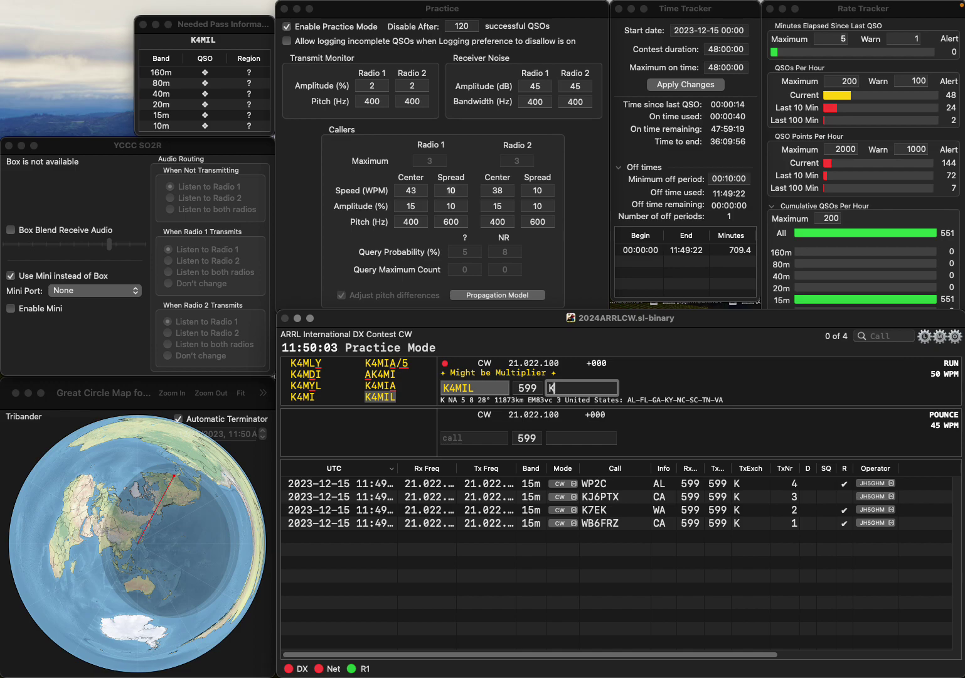
{"action": "key", "text": "Return"}
{"action": "type", "text": "N4URW"}
{"action": "key", "text": "Return"}
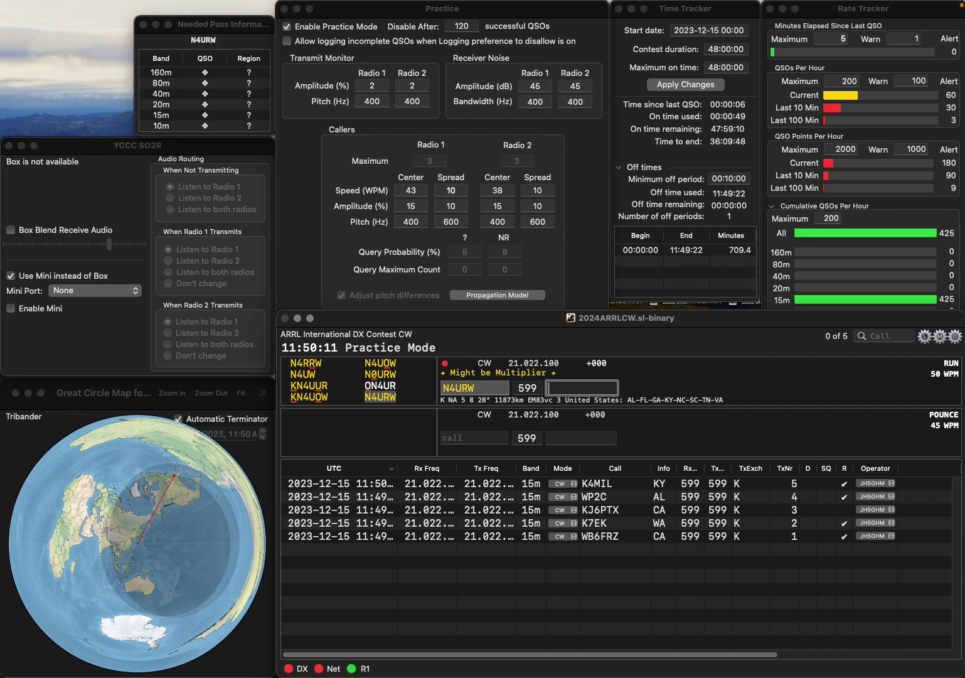
{"action": "type", "text": "GA"}
{"action": "key", "text": "Return"}
{"action": "type", "text": "N4HB"}
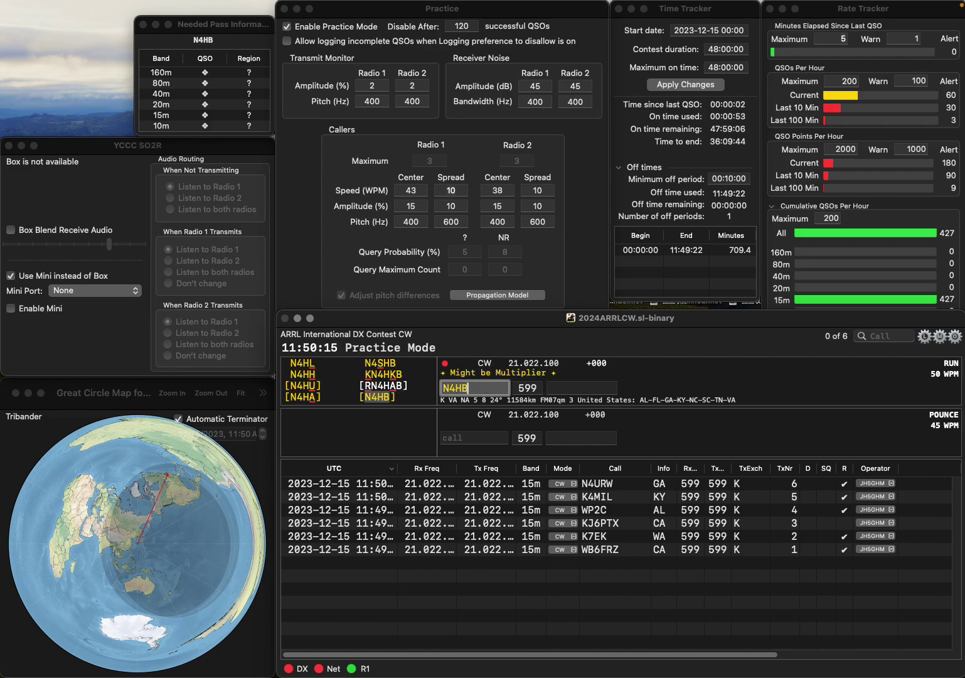
{"action": "key", "text": "Return"}
{"action": "type", "text": "VA"}
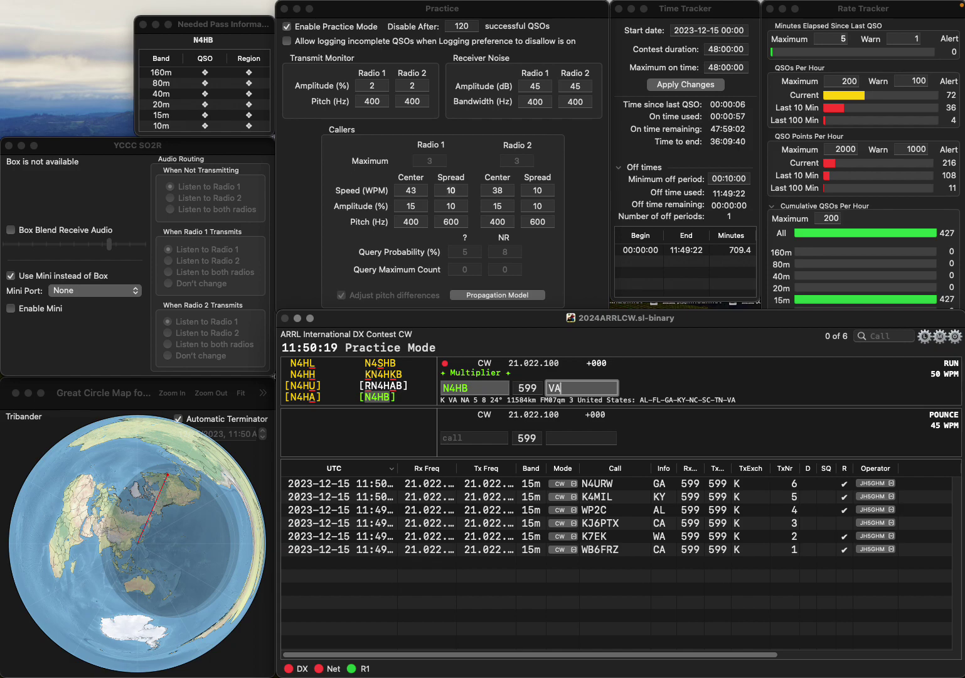
{"action": "key", "text": "Return"}
{"action": "type", "text": "V"}
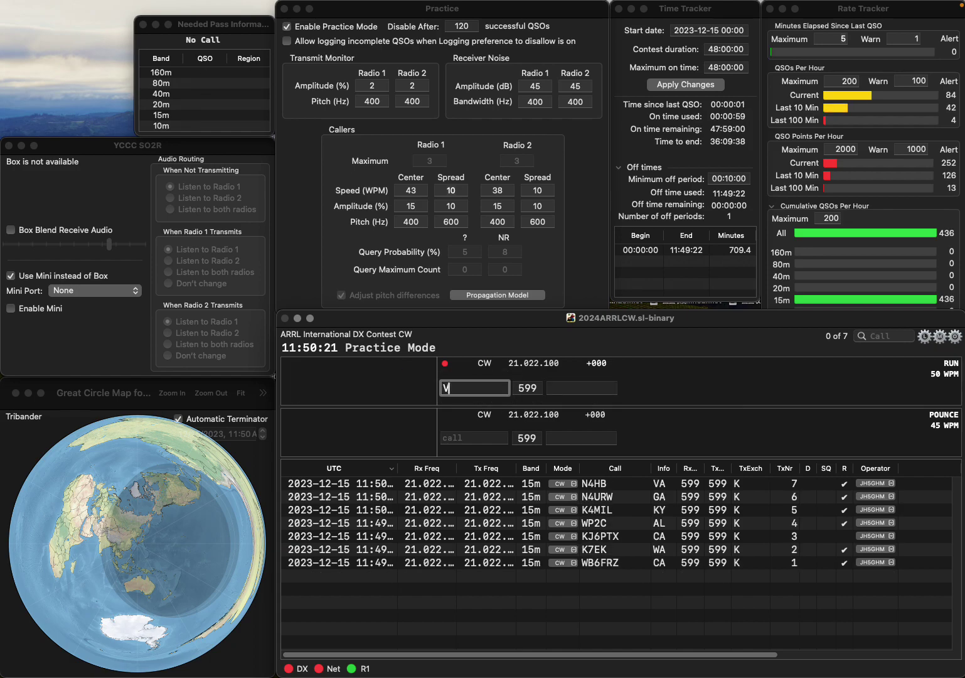
{"action": "type", "text": "A3GHB"}
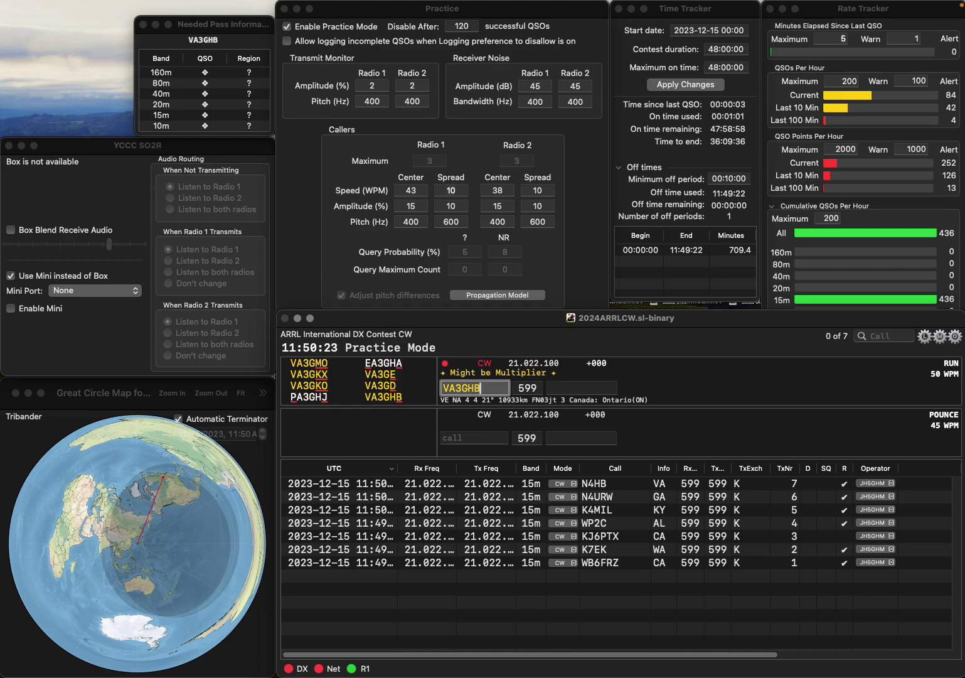
{"action": "key", "text": "Return"}
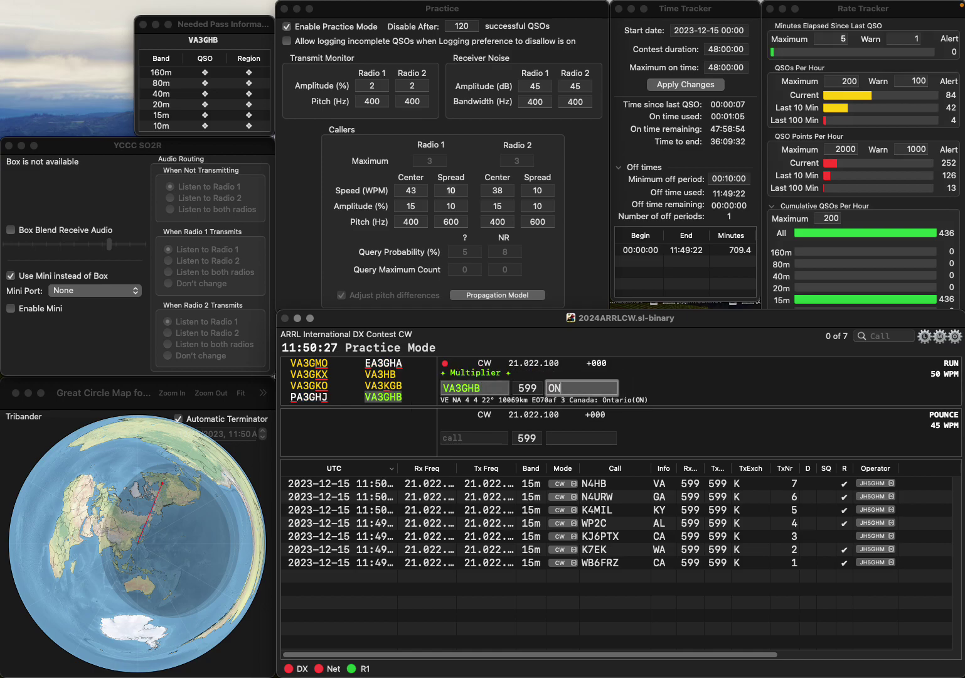
{"action": "key", "text": "Return"}
{"action": "type", "text": "N8JAX"}
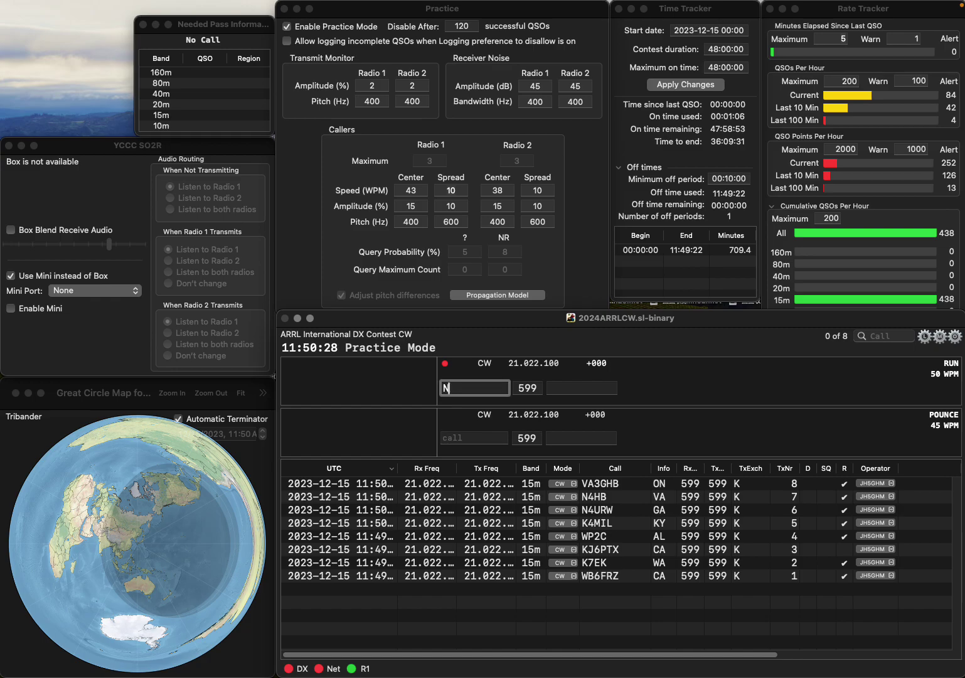
{"action": "key", "text": "Return"}
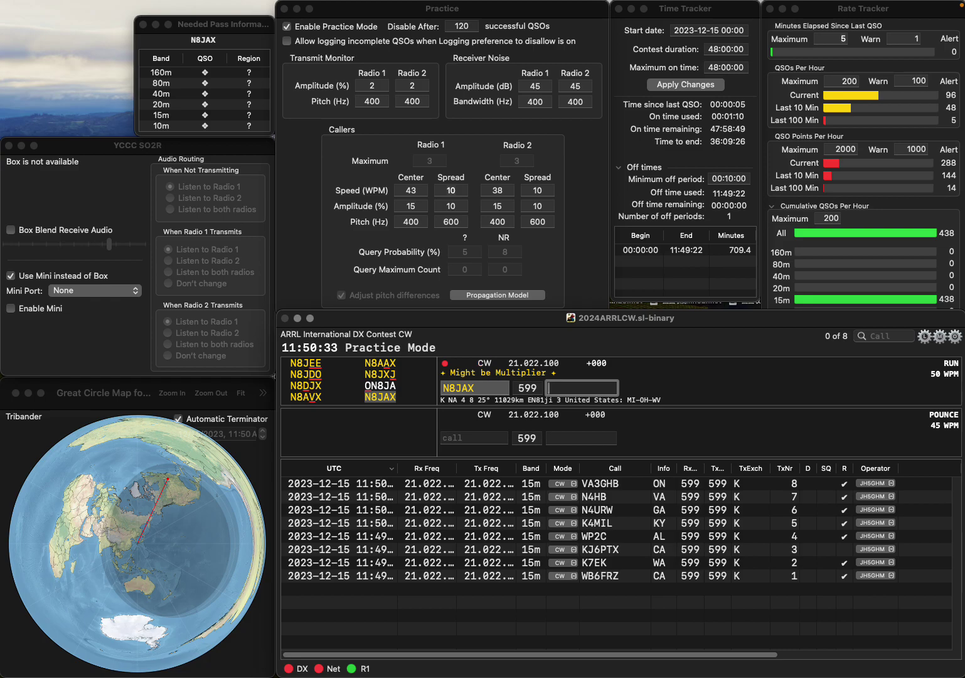
{"action": "type", "text": "MI"}
{"action": "key", "text": "Return"}
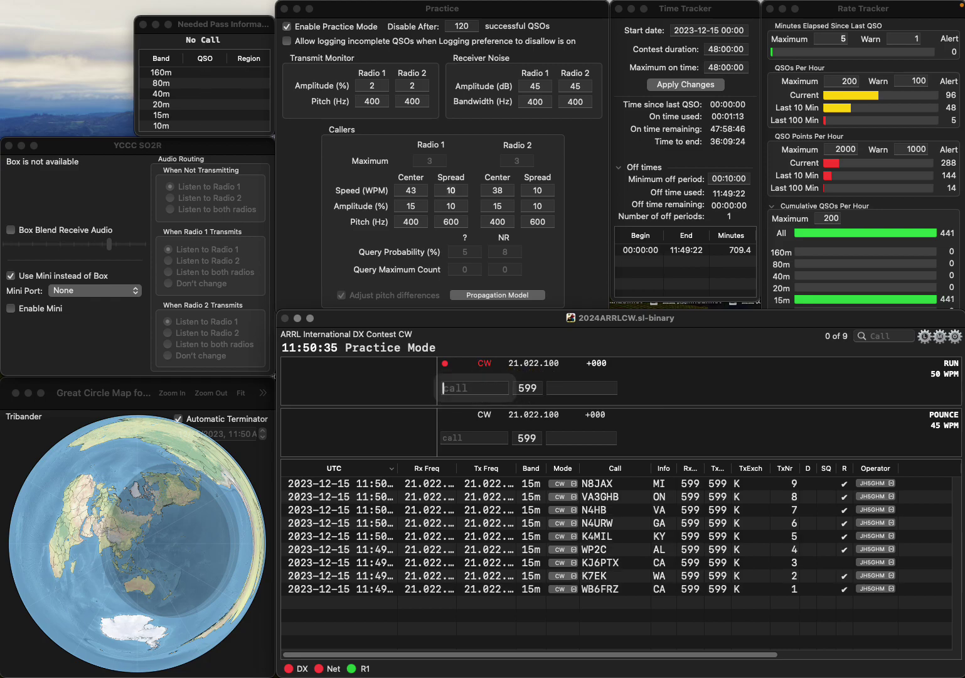
{"action": "type", "text": "WB6"}
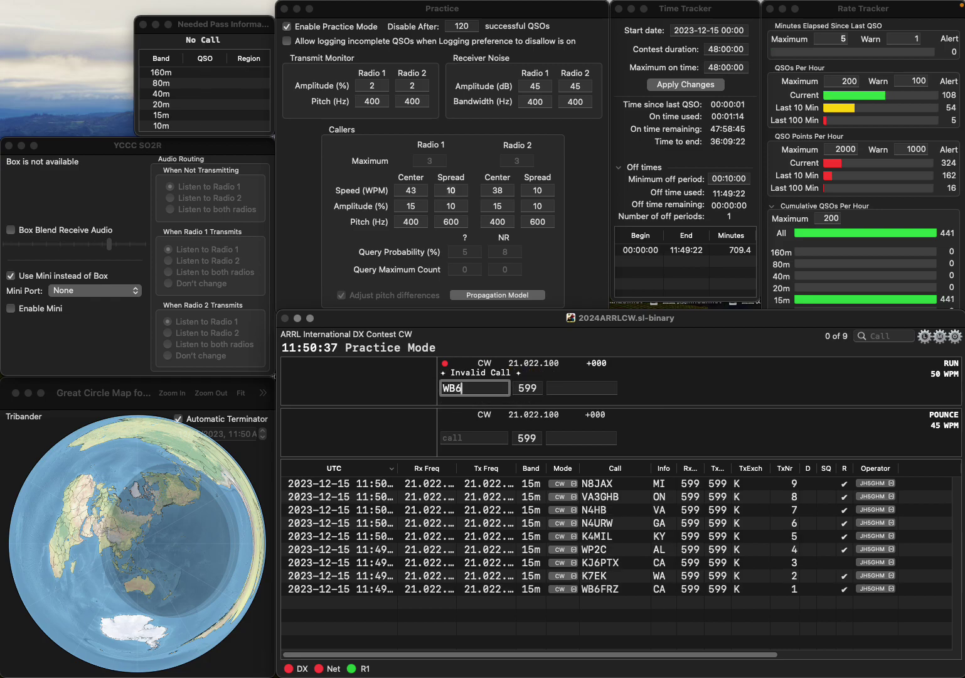
{"action": "type", "text": "RVP"}
{"action": "key", "text": "space"}
{"action": "type", "text": "CA"}
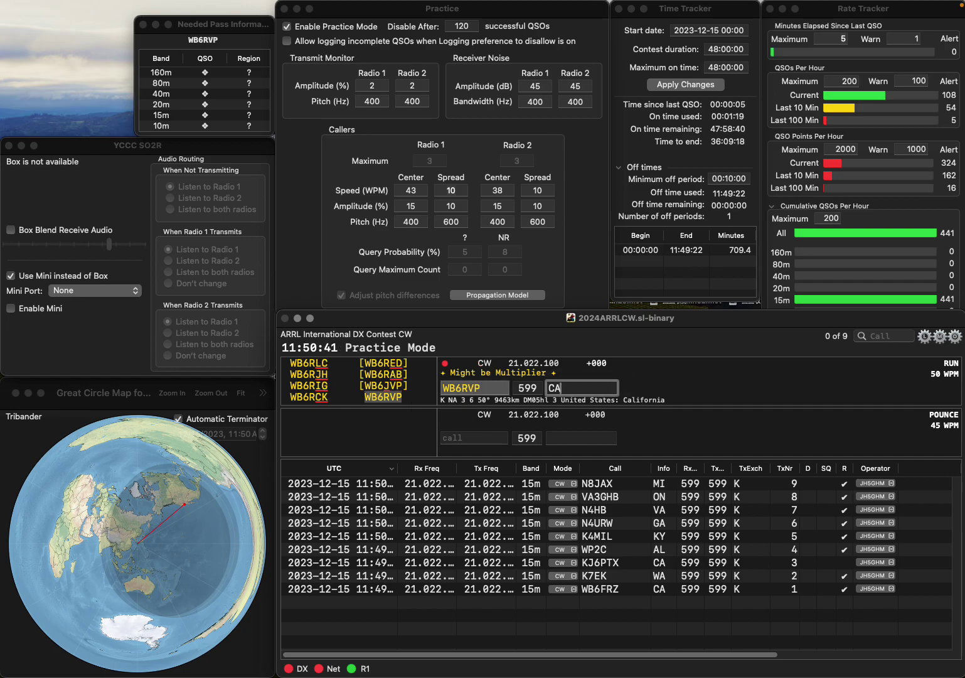
{"action": "key", "text": "Return"}
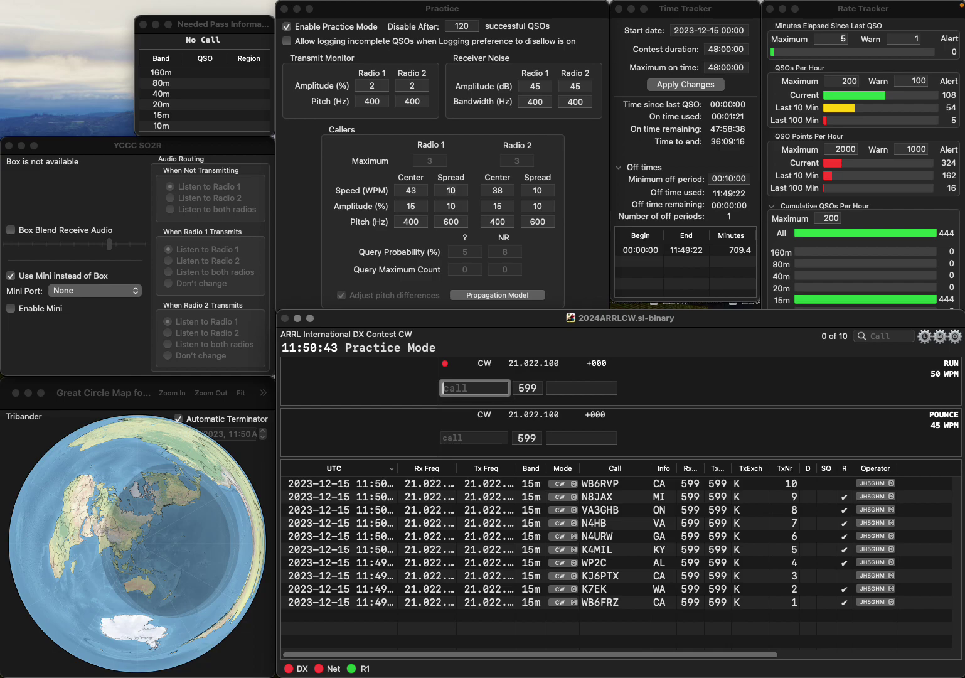
{"action": "type", "text": "N4"}
{"action": "key", "text": "BackSpace"}
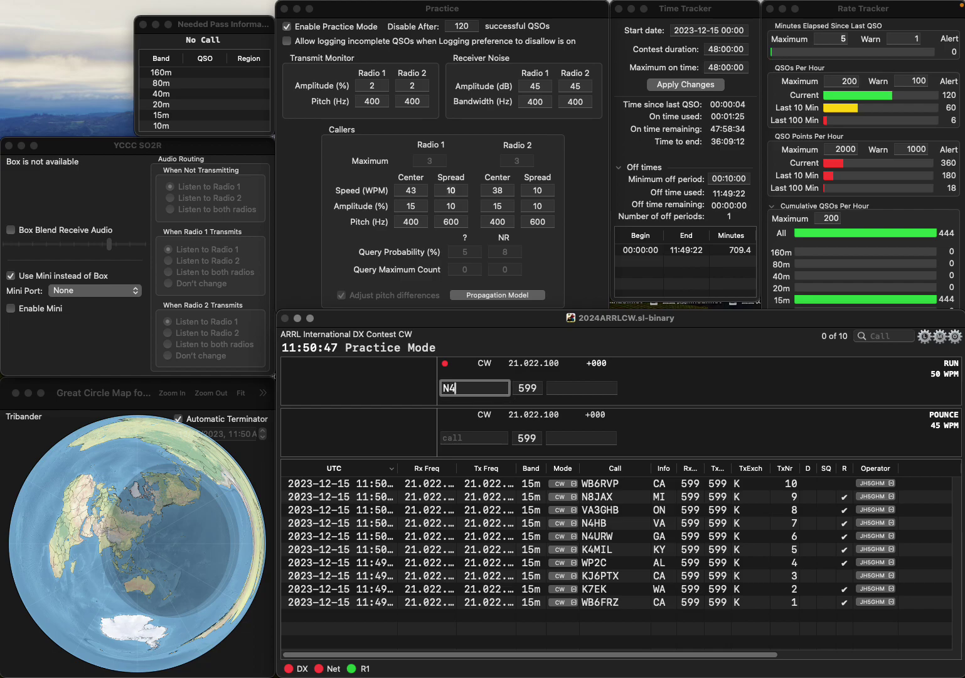
{"action": "type", "text": "3PS"}
{"action": "key", "text": "space"}
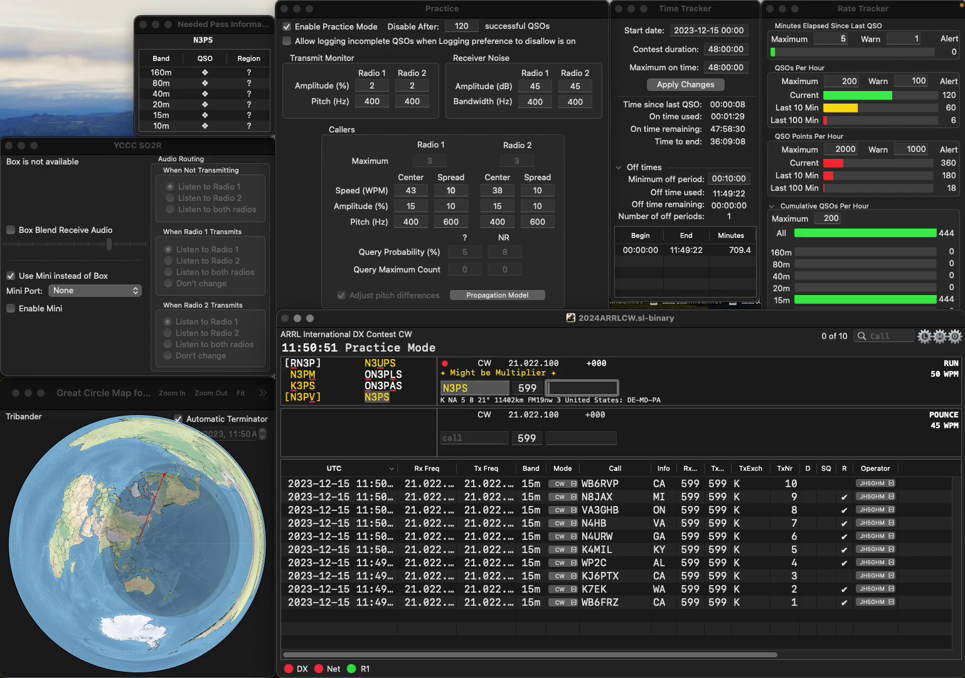
{"action": "type", "text": "MD"}
{"action": "key", "text": "Return"}
{"action": "type", "text": "KD"}
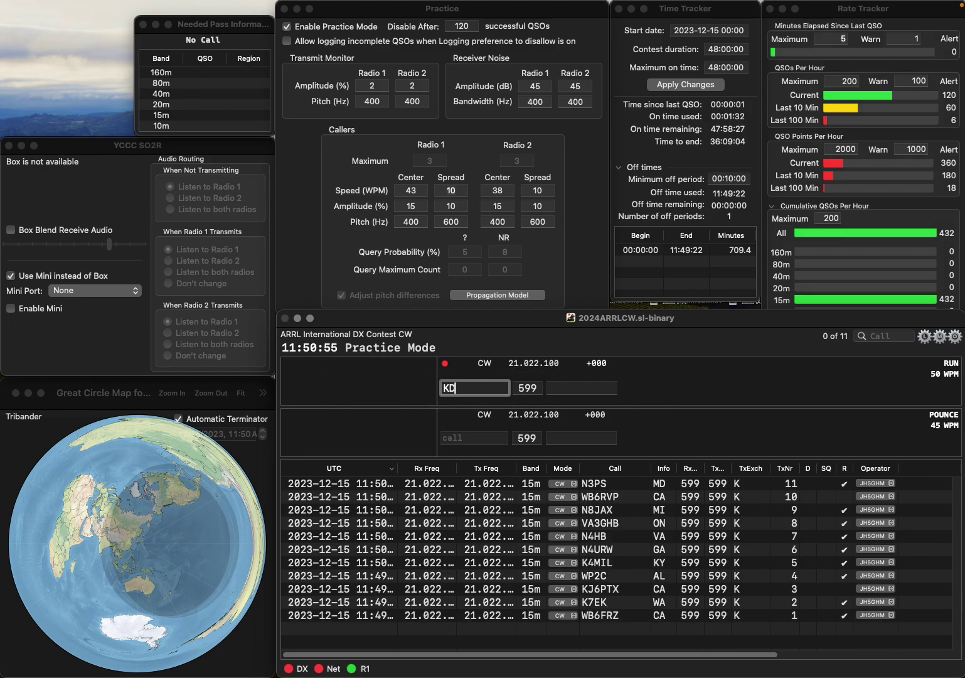
{"action": "type", "text": "9JSA"}
{"action": "key", "text": "Return"}
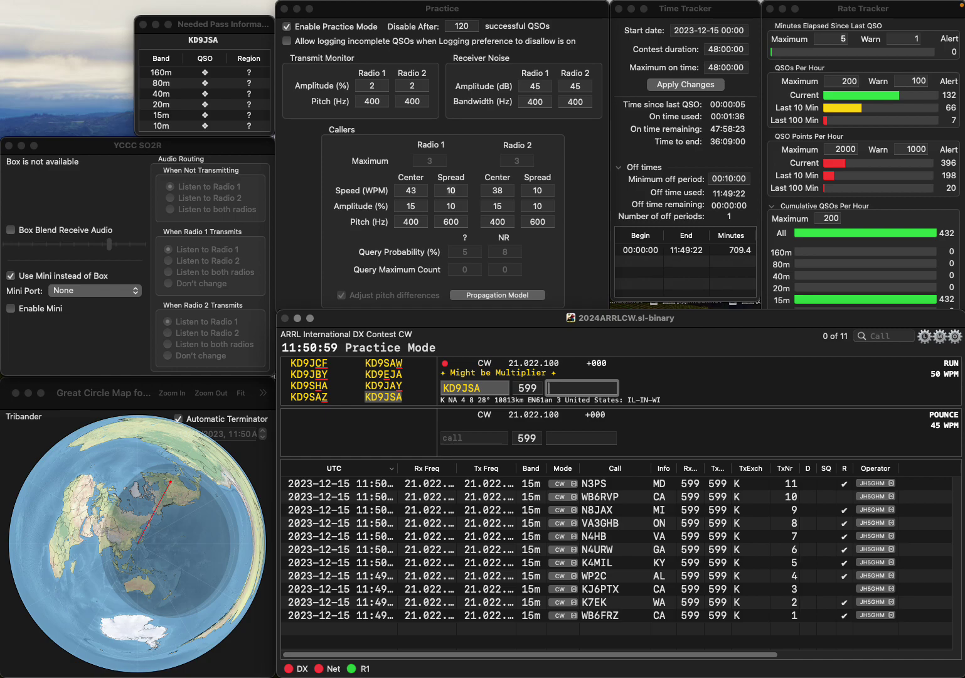
{"action": "type", "text": "IN"}
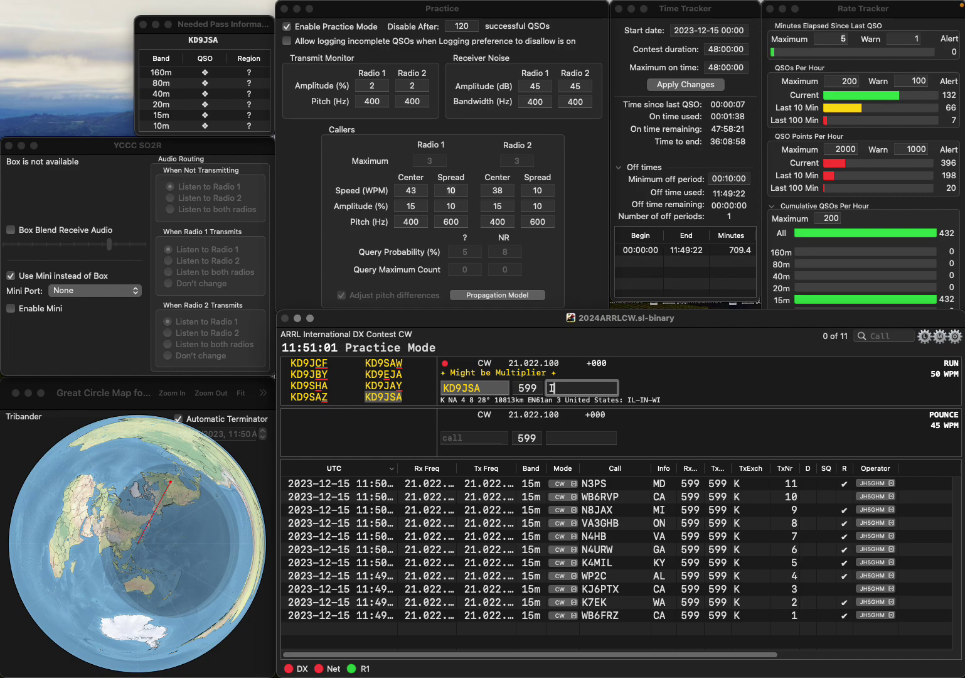
{"action": "key", "text": "Return"}
{"action": "type", "text": "W3"}
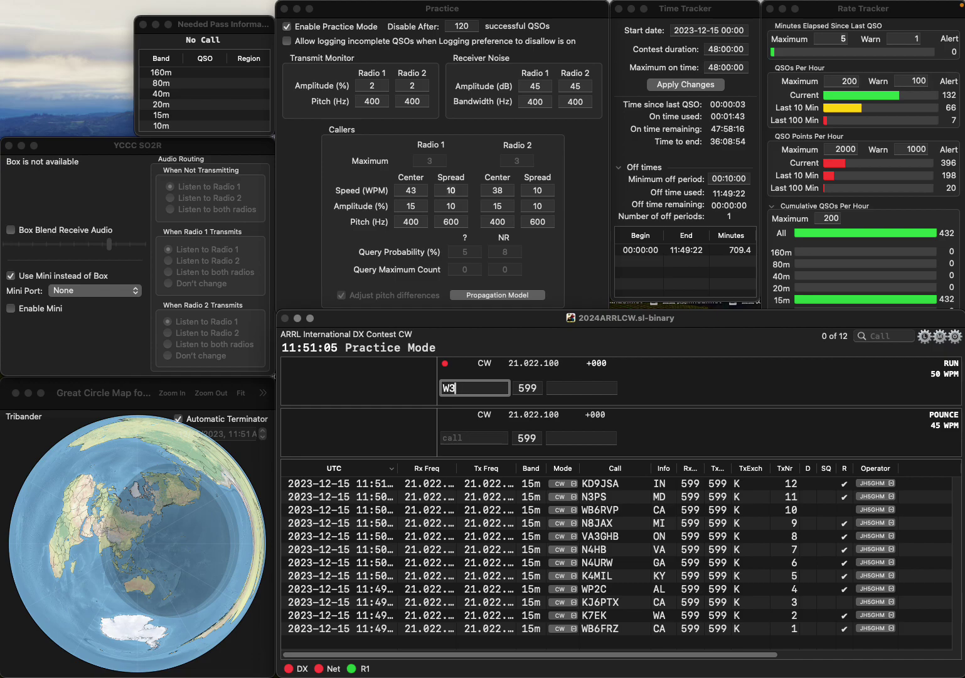
{"action": "key", "text": "BackSpace"}
{"action": "type", "text": "4TM"}
{"action": "key", "text": "Return"}
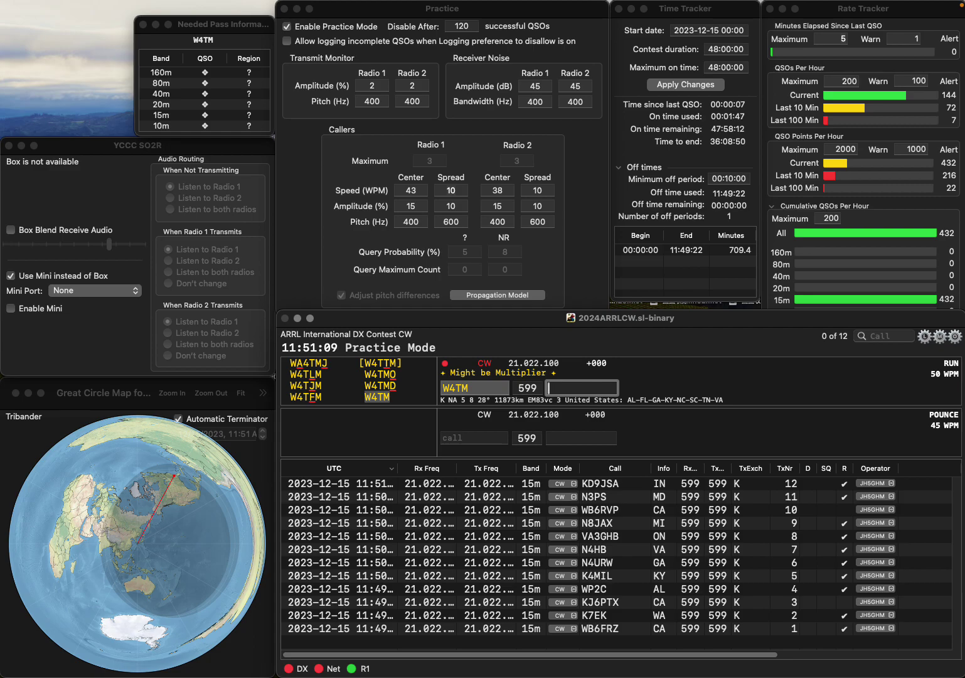
{"action": "key", "text": "shift+Tab"}
{"action": "key", "text": "Left"}
{"action": "key", "text": "BackSpace"}
{"action": "type", "text": "E"}
{"action": "key", "text": "Return"}
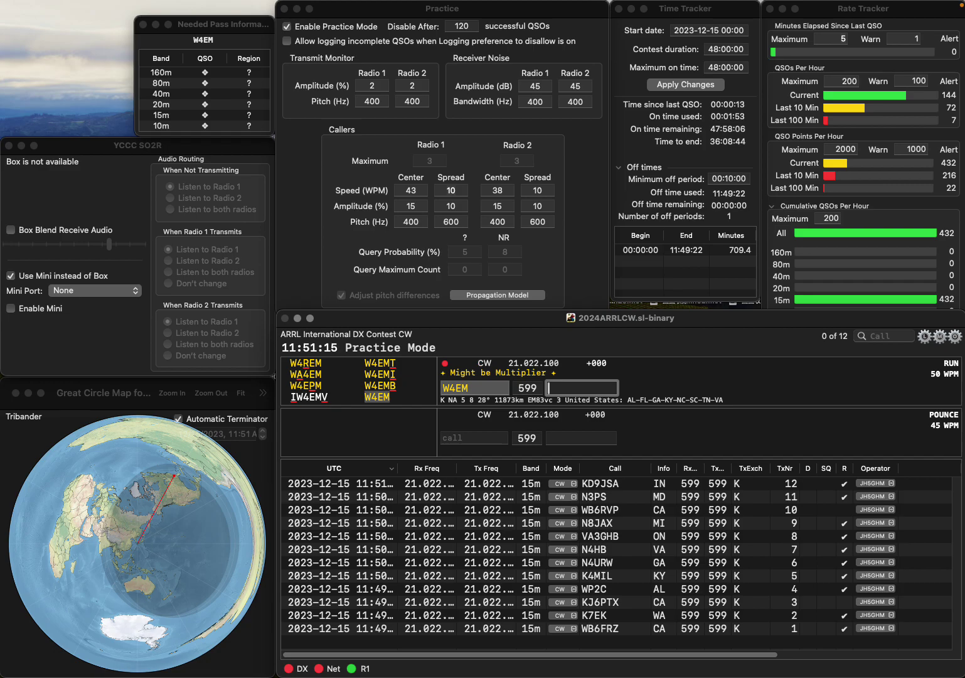
{"action": "type", "text": "SC"}
{"action": "key", "text": "Return"}
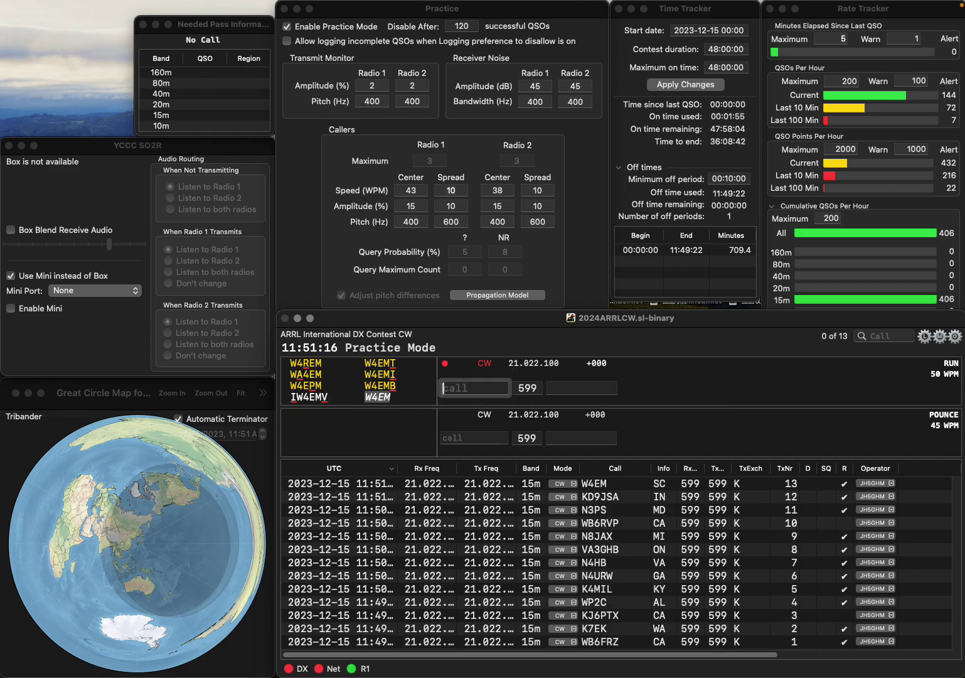
{"action": "type", "text": "KA"}
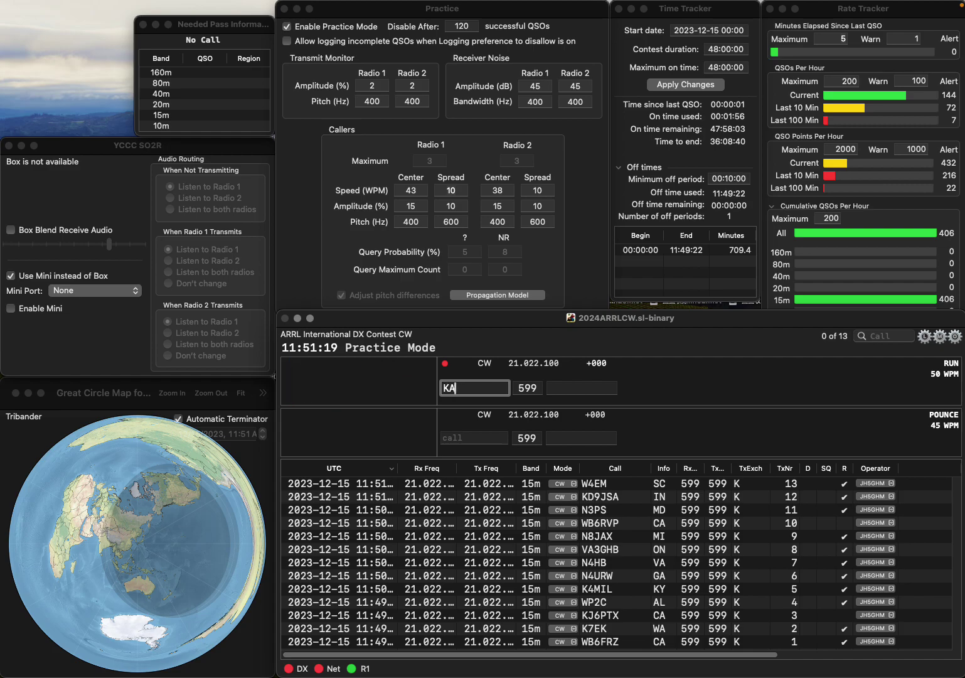
{"action": "type", "text": "7QJN"}
{"action": "key", "text": "Return"}
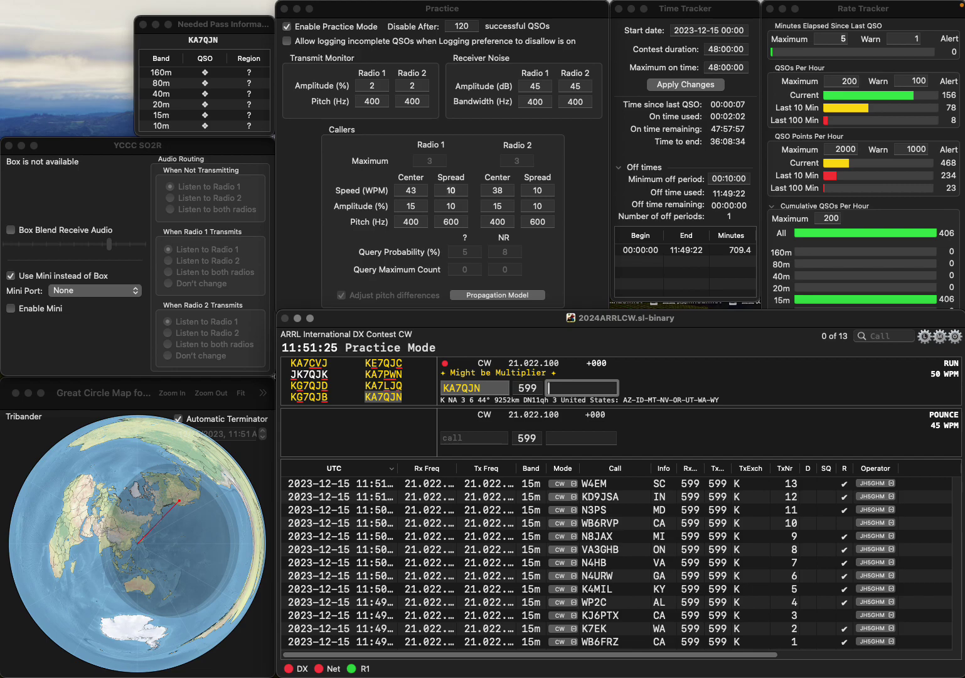
{"action": "key", "text": "Return"}
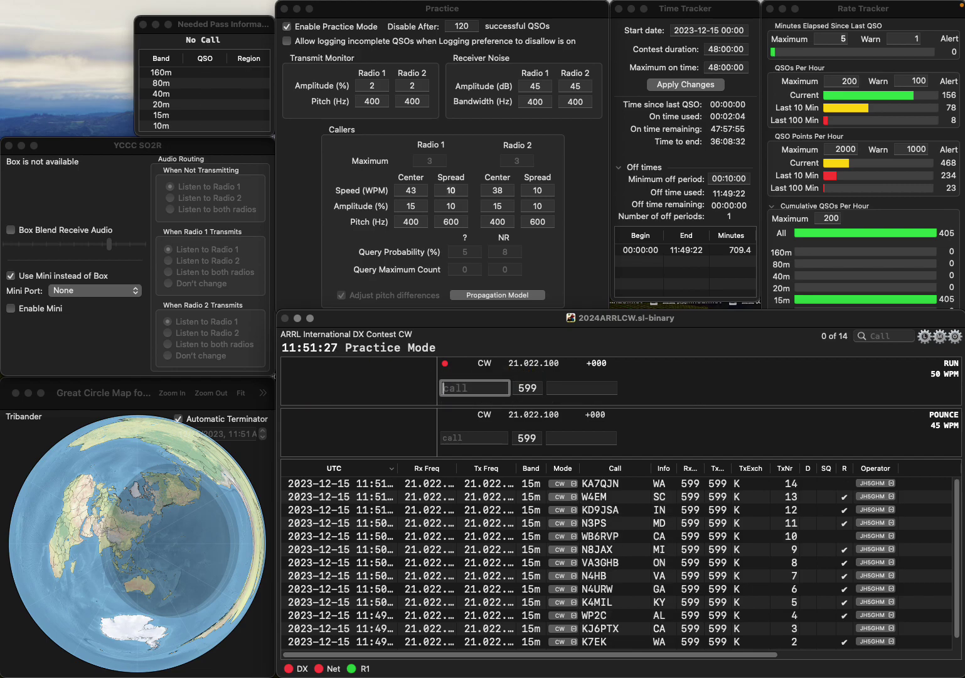
{"action": "type", "text": "KE4T"}
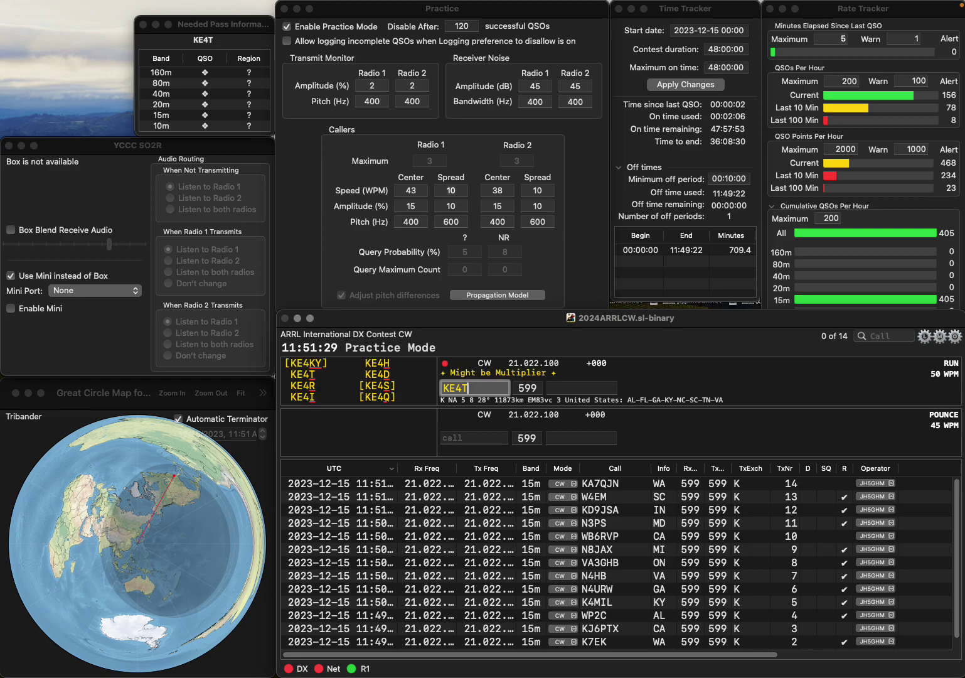
{"action": "type", "text": "P"}
{"action": "key", "text": "space"}
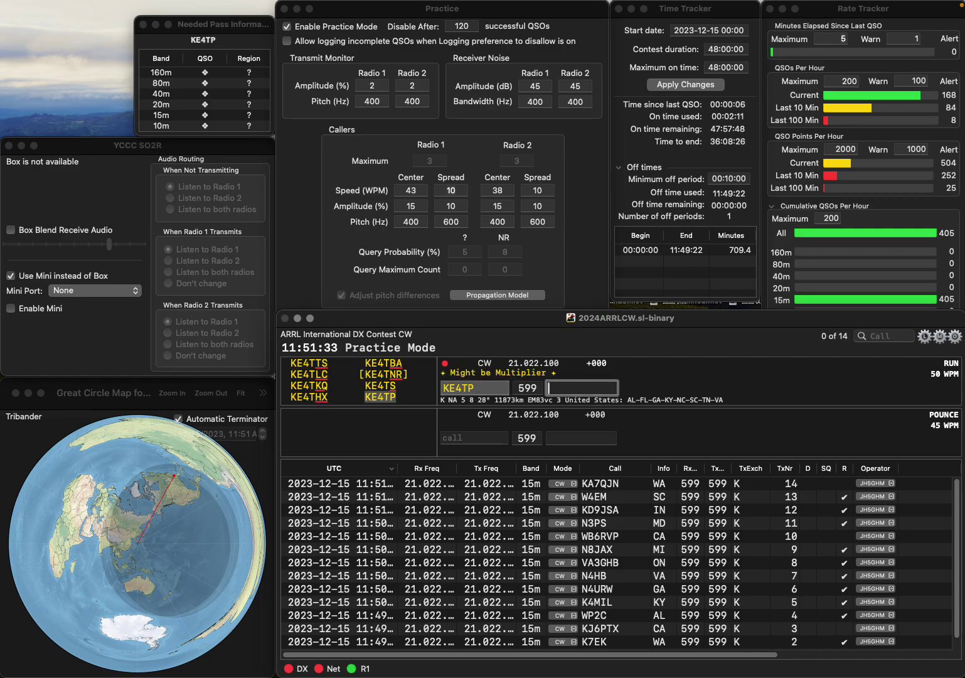
{"action": "type", "text": "NC"}
{"action": "key", "text": "Return"}
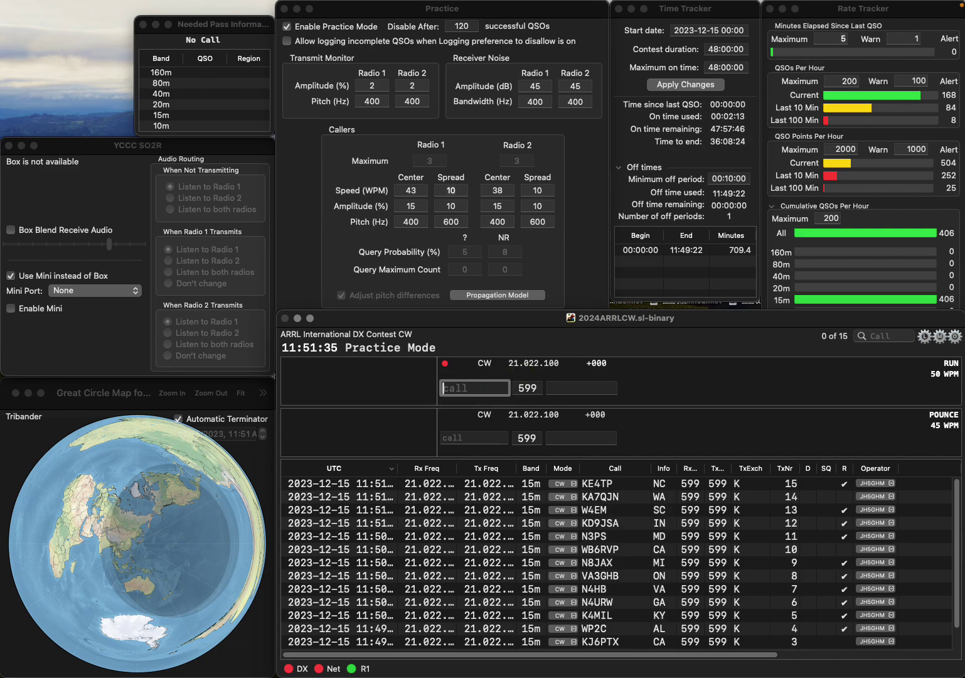
{"action": "type", "text": "W3CAN"}
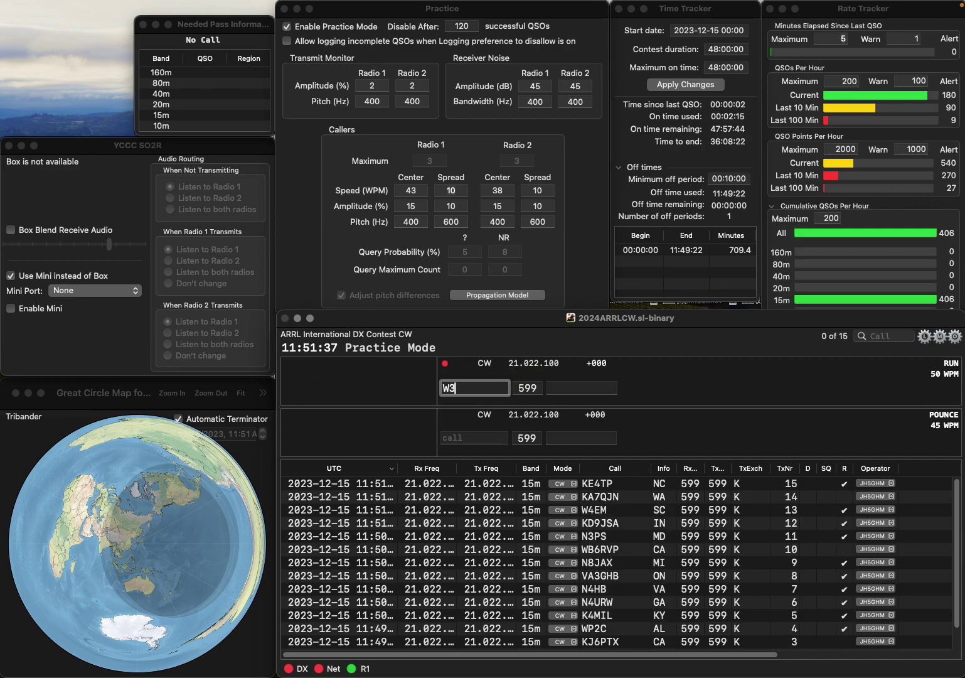
{"action": "key", "text": "Left"}
{"action": "key", "text": "Left"}
{"action": "key", "text": "BackSpace"}
{"action": "type", "text": "k"}
{"action": "key", "text": "BackSpace"}
{"action": "key", "text": "BackSpace"}
{"action": "key", "text": "BackSpace"}
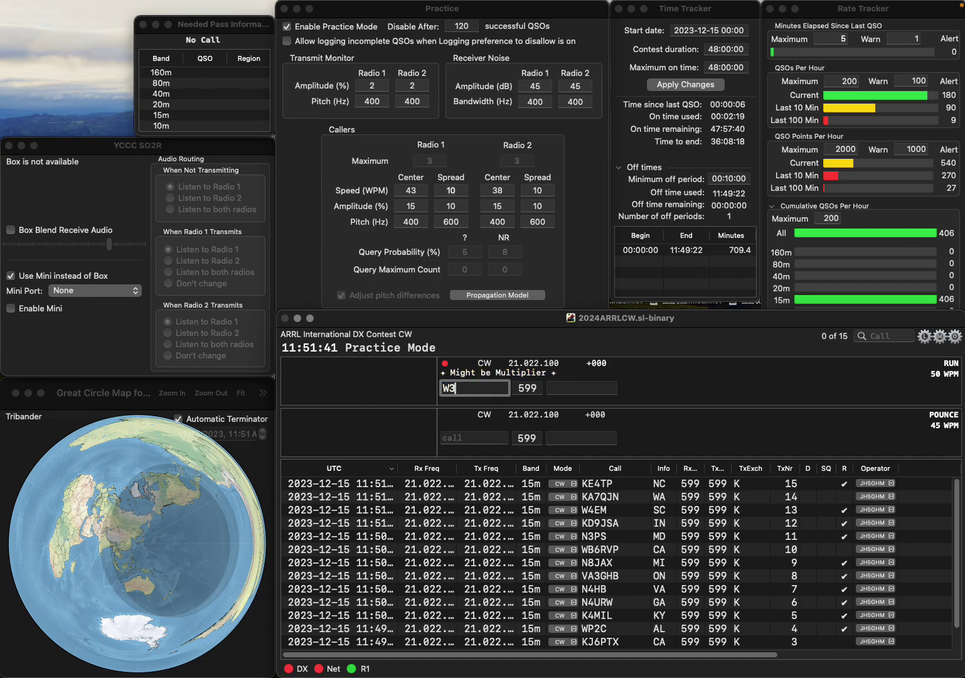
{"action": "key", "text": "BackSpace"}
{"action": "type", "text": "4CAN"}
{"action": "key", "text": "Tab"}
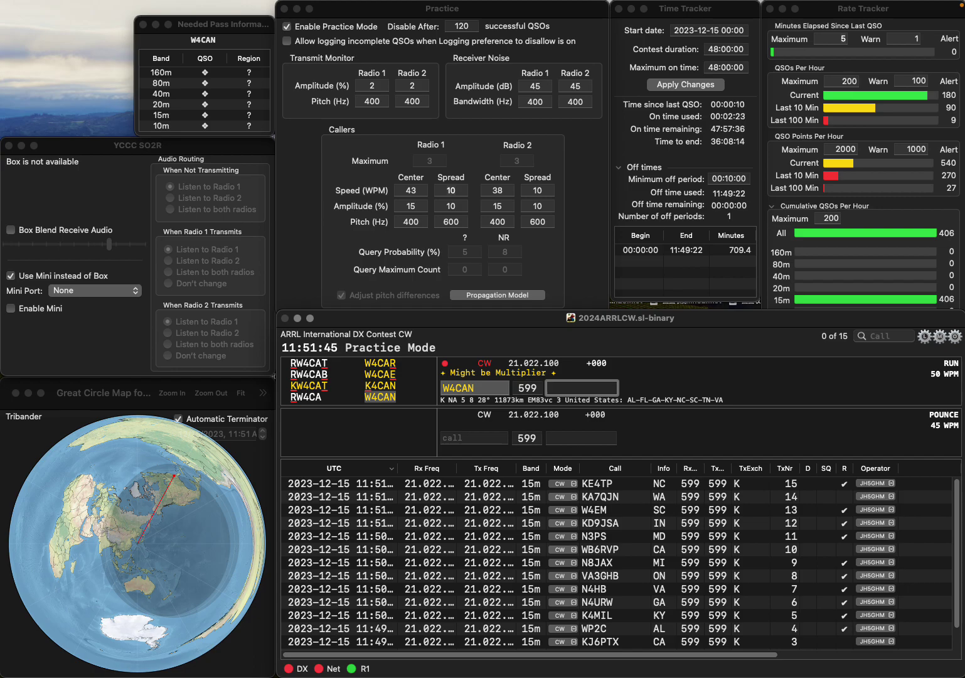
{"action": "type", "text": "KY"}
{"action": "key", "text": "Return"}
{"action": "type", "text": "KE4EW"}
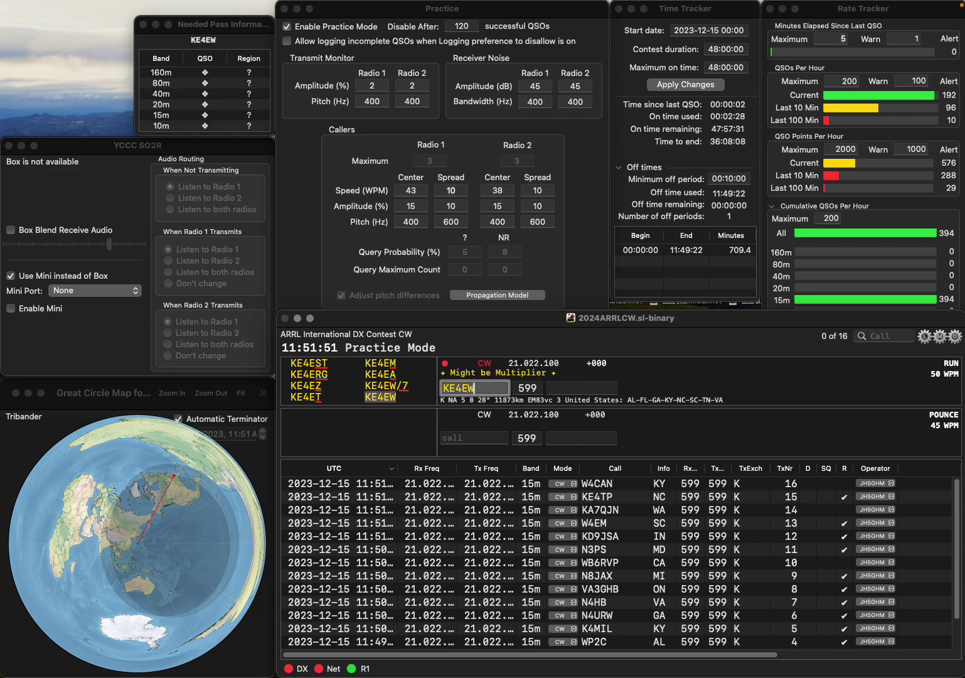
{"action": "key", "text": "space"}
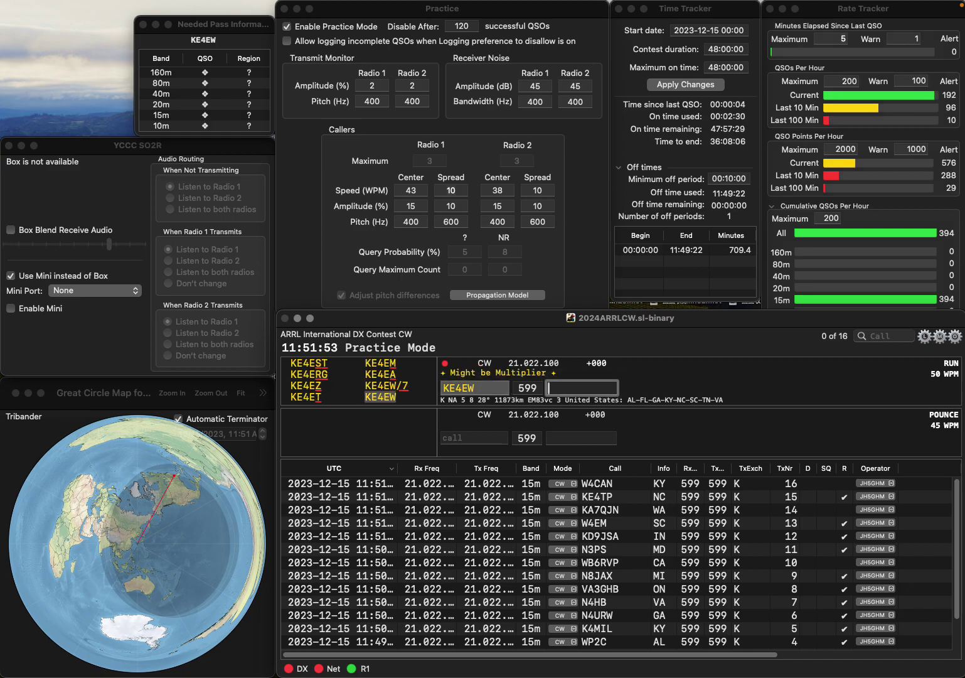
{"action": "type", "text": "TN"}
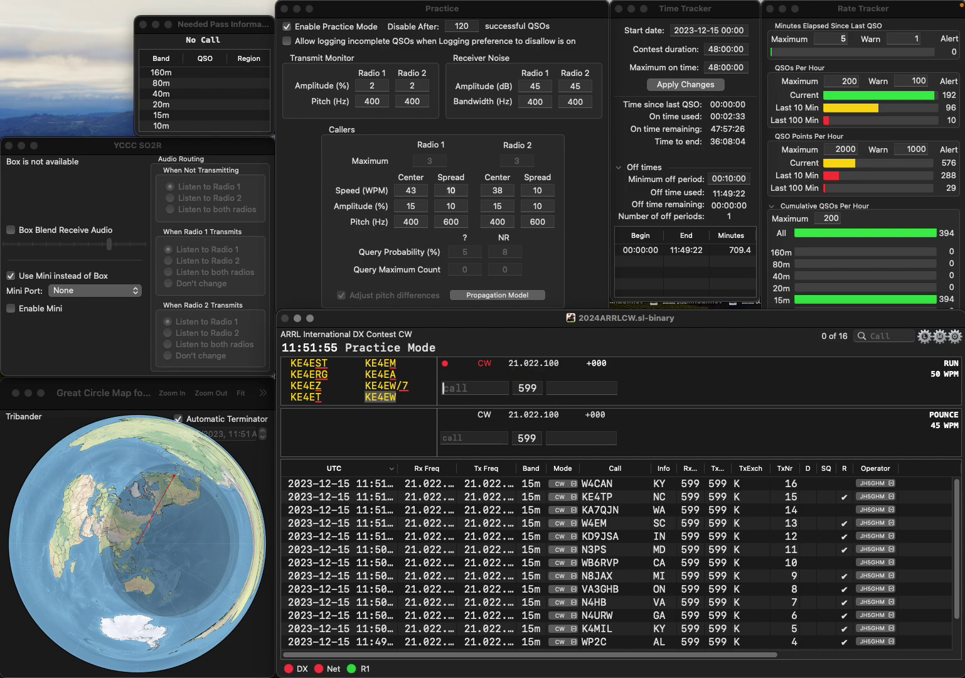
{"action": "key", "text": "Return"}
{"action": "type", "text": "KD8DDQ"}
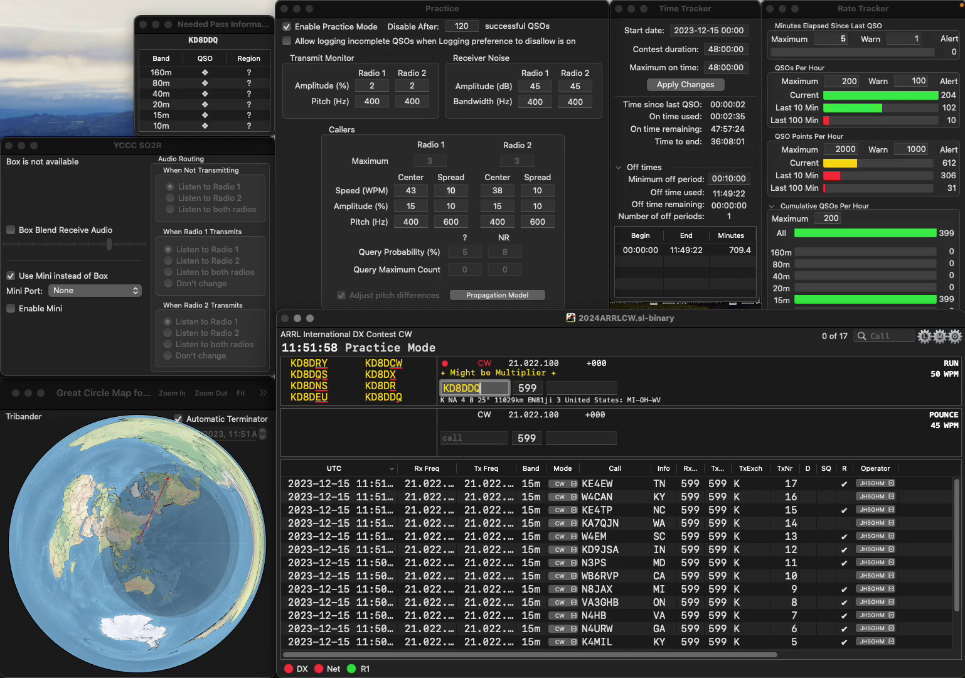
{"action": "key", "text": "Return"}
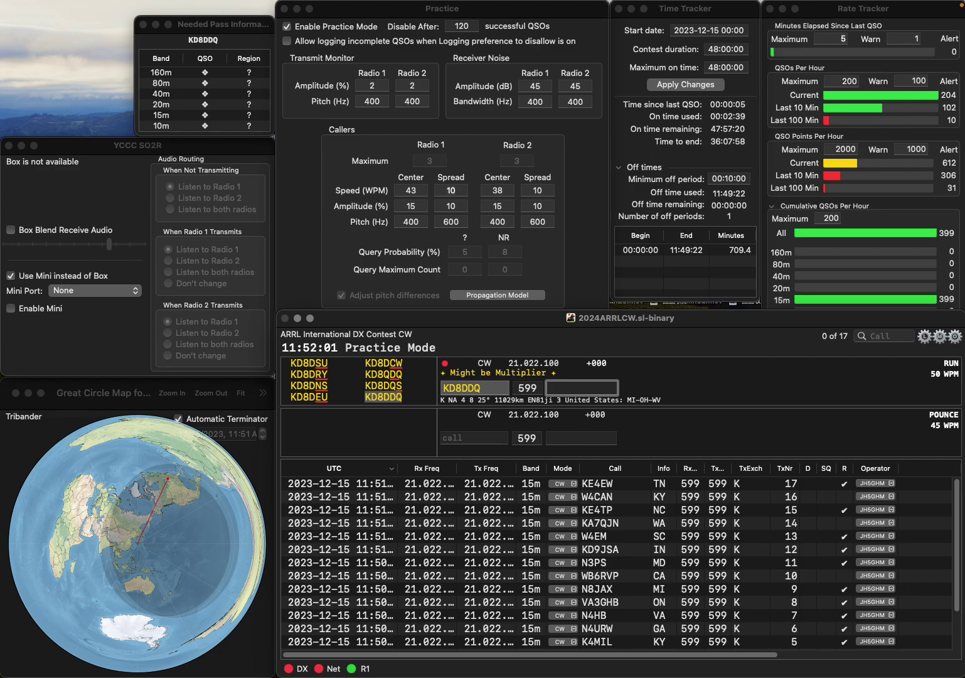
{"action": "type", "text": "I"}
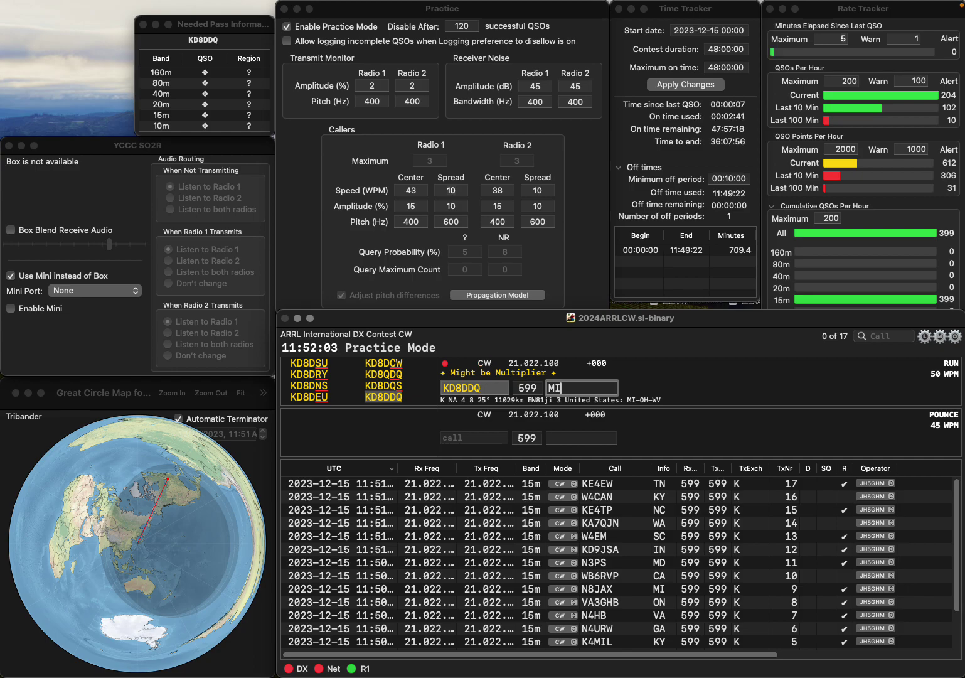
{"action": "key", "text": "Return"}
{"action": "type", "text": "N4JAH"}
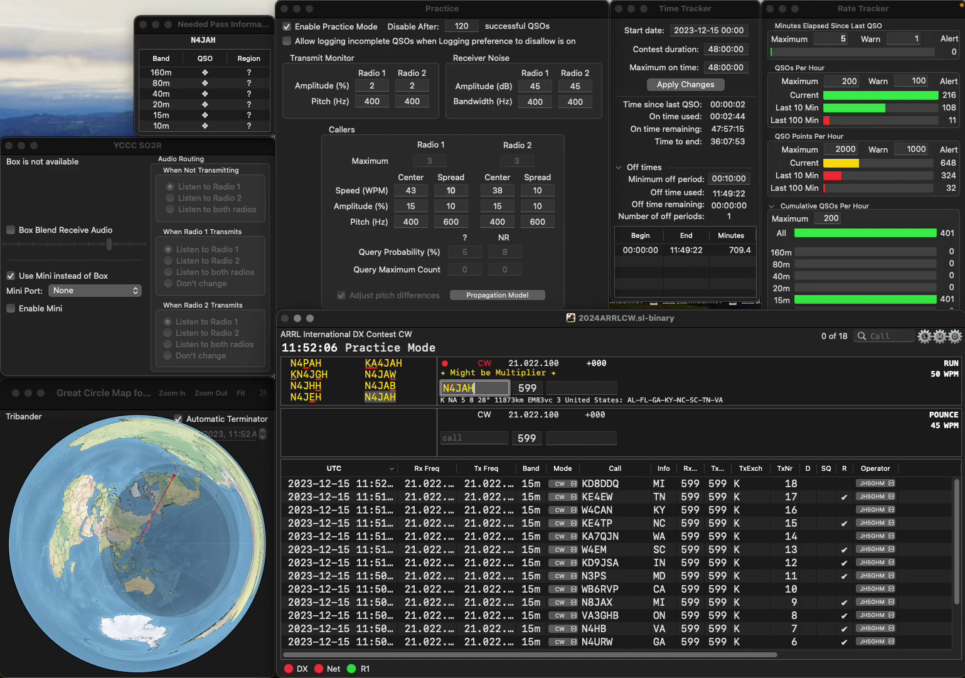
{"action": "key", "text": "Tab"}
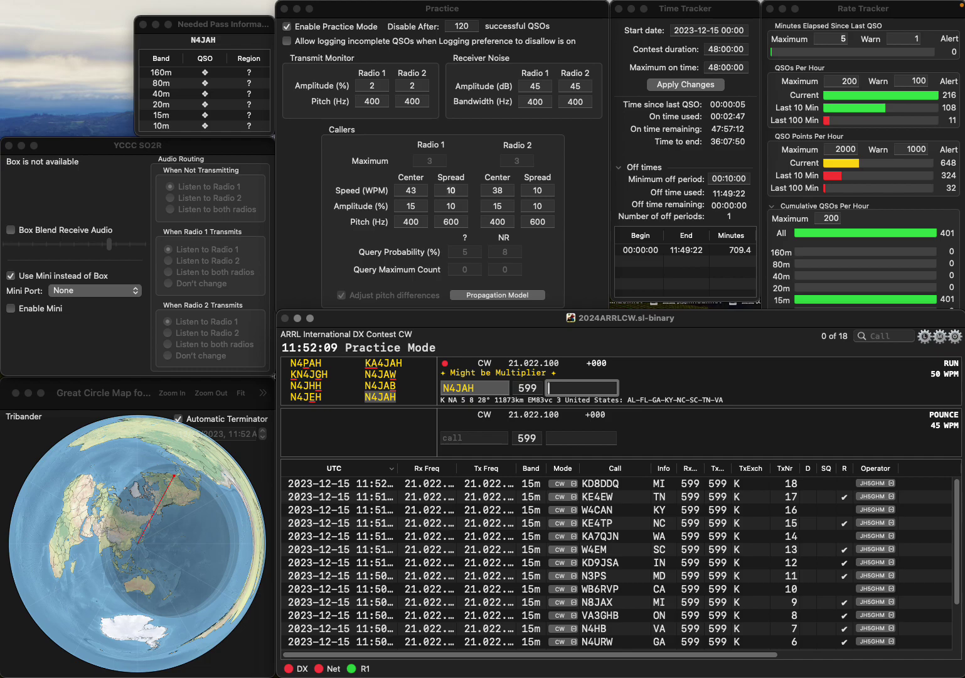
{"action": "type", "text": "FL"}
{"action": "key", "text": "Return"}
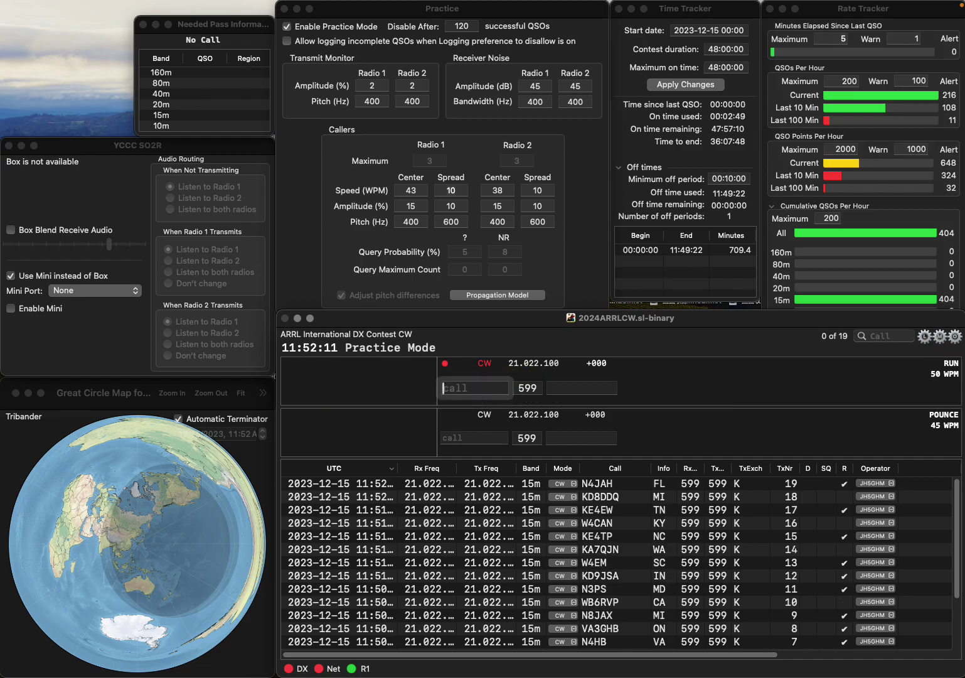
{"action": "type", "text": "K3MT"}
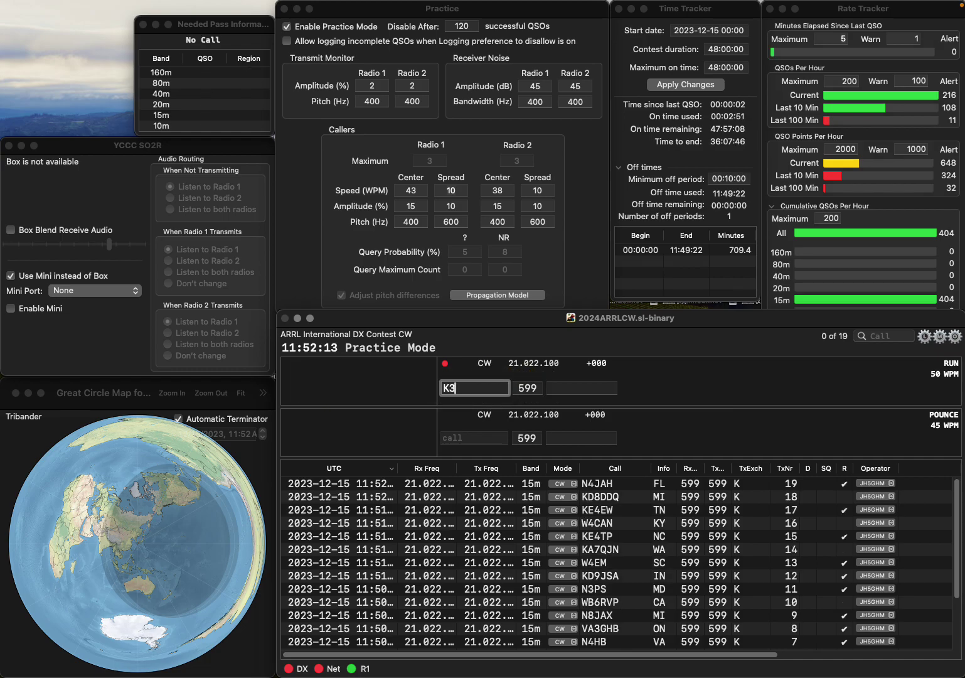
{"action": "key", "text": "BackSpace"}
{"action": "key", "text": "BackSpace"}
{"action": "type", "text": "PMD"}
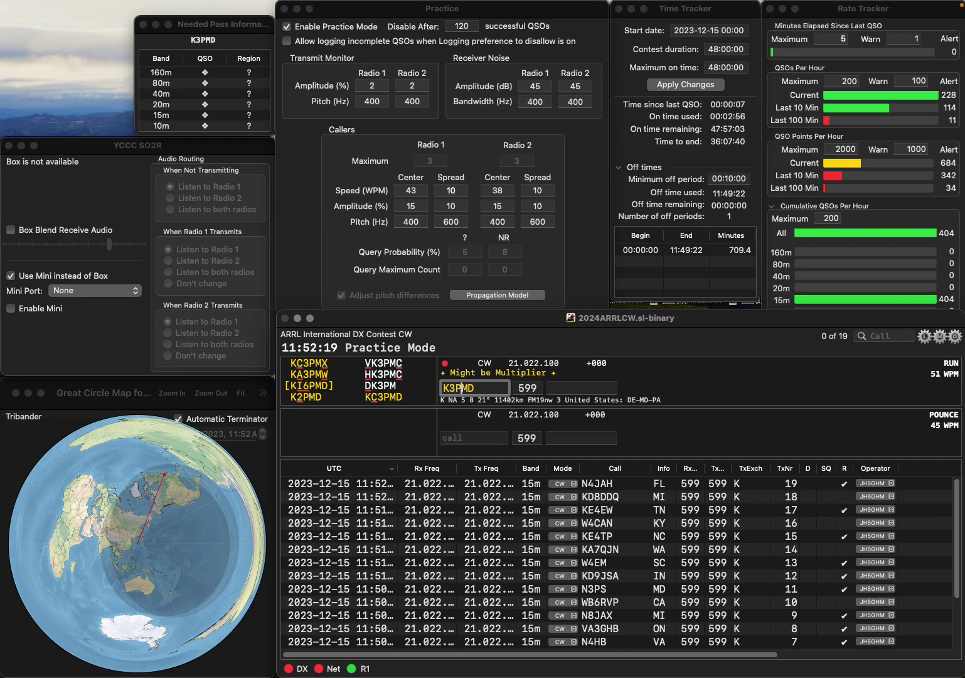
{"action": "type", "text": "2"}
{"action": "key", "text": "space"}
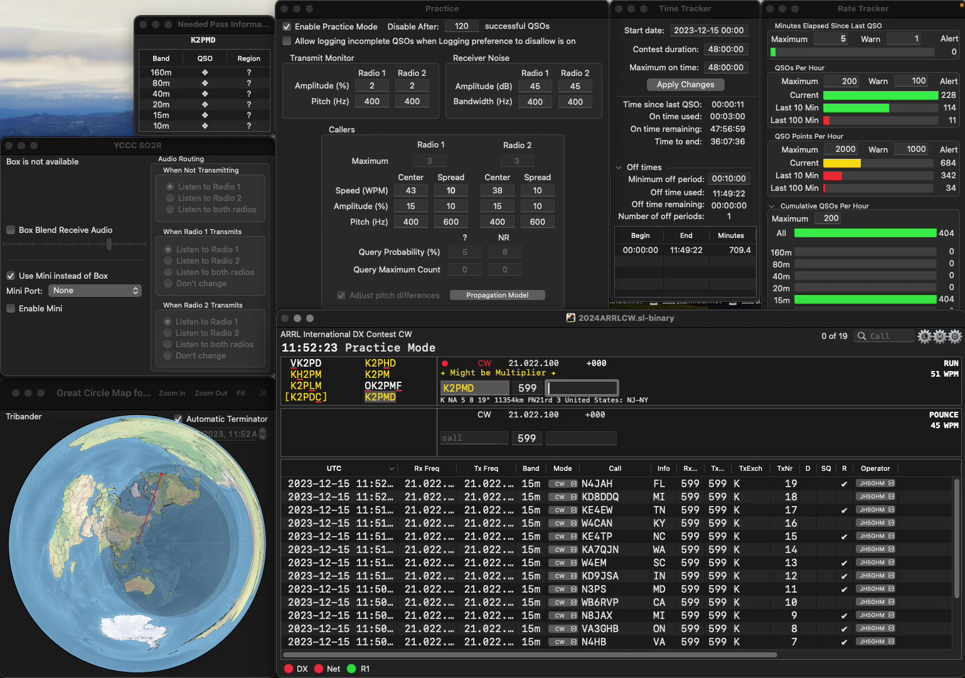
{"action": "type", "text": "NY"}
{"action": "key", "text": "Return"}
{"action": "type", "text": "N3MT"}
{"action": "key", "text": "Return"}
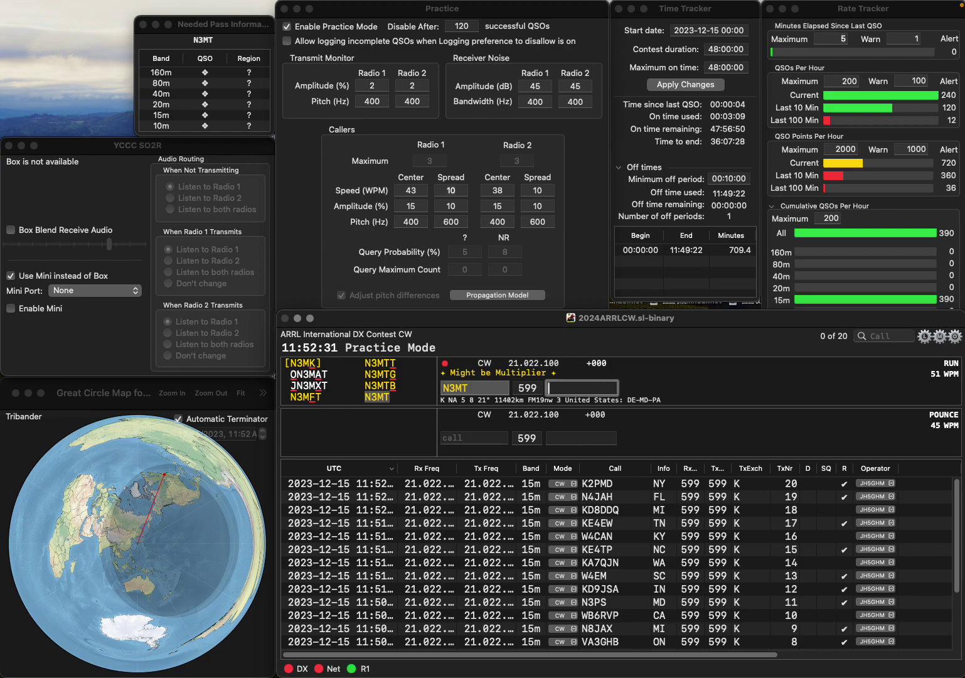
{"action": "type", "text": "DE"}
{"action": "key", "text": "Return"}
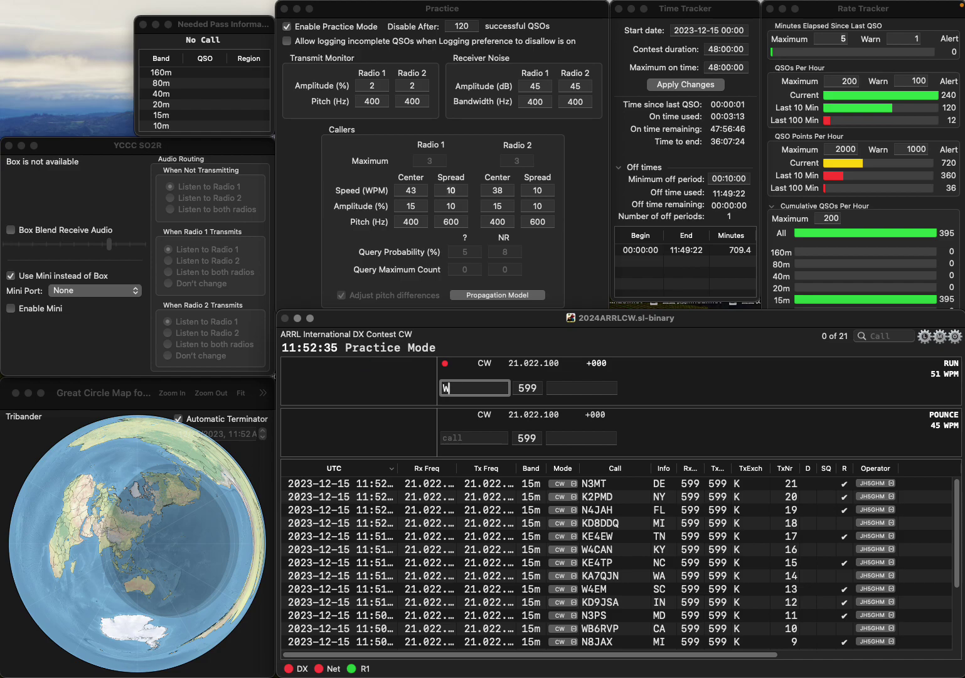
{"action": "type", "text": "W8SA"}
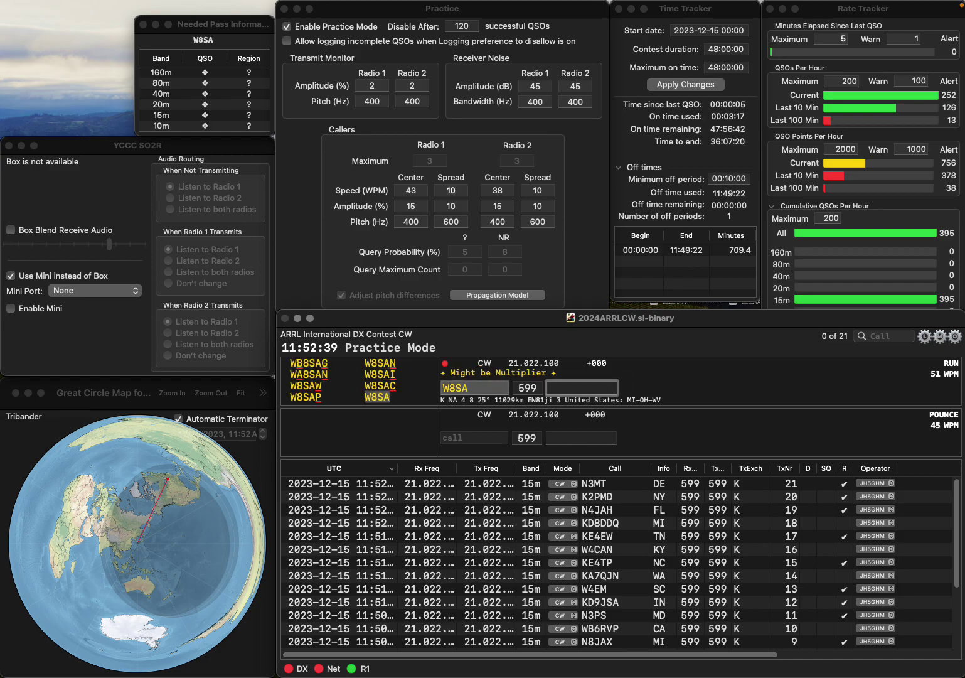
{"action": "key", "text": "Return"}
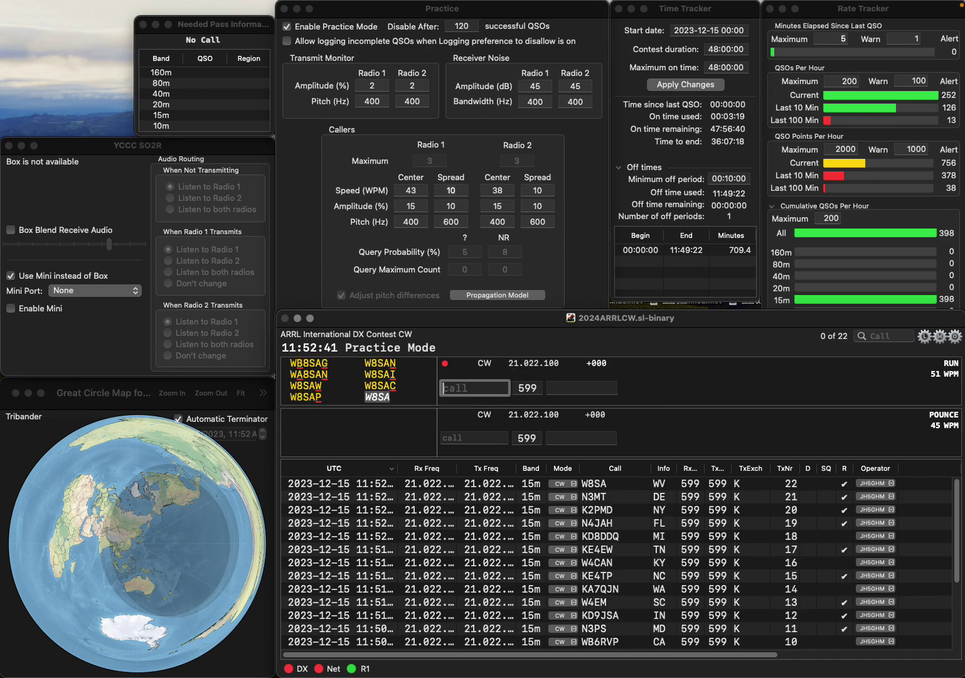
{"action": "type", "text": "KK5P"}
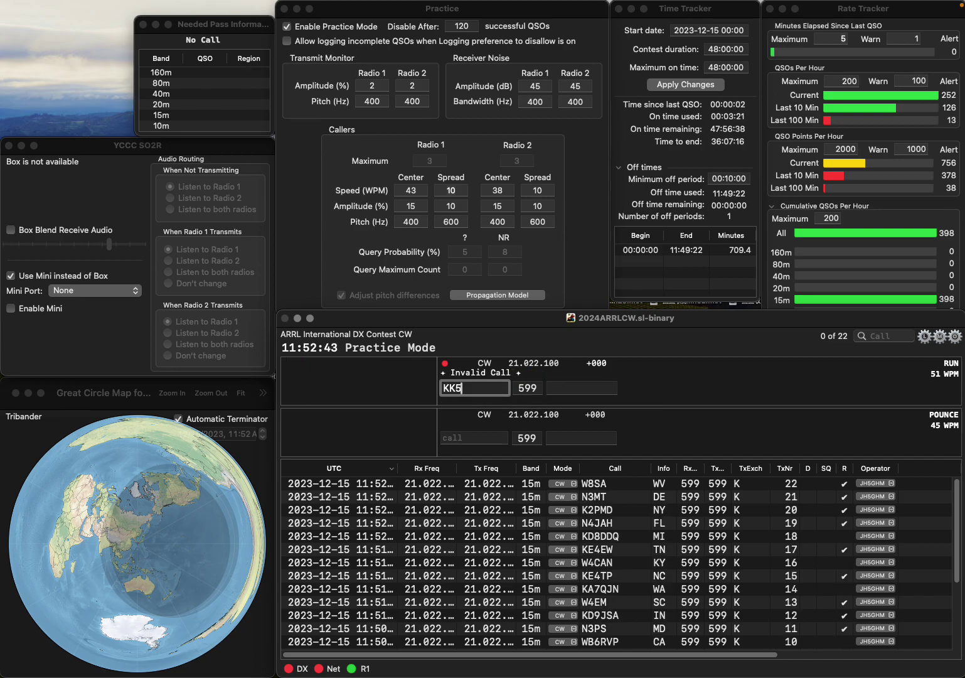
{"action": "left_click", "coordinate": [455, 388]}
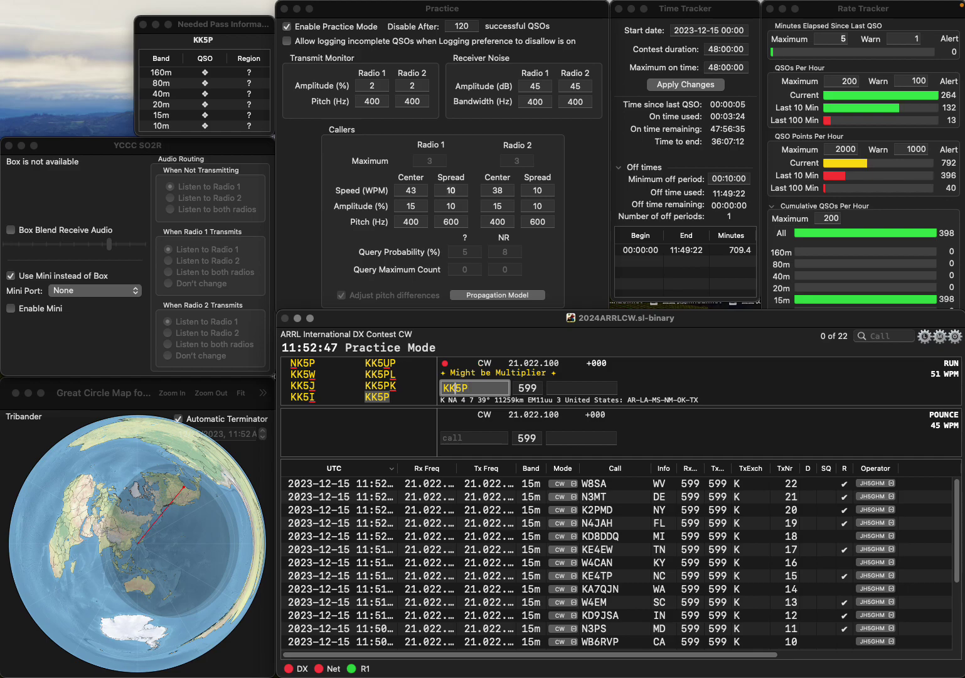
{"action": "key", "text": "Delete"}
{"action": "type", "text": "6"}
{"action": "key", "text": "space"}
{"action": "type", "text": "CA"}
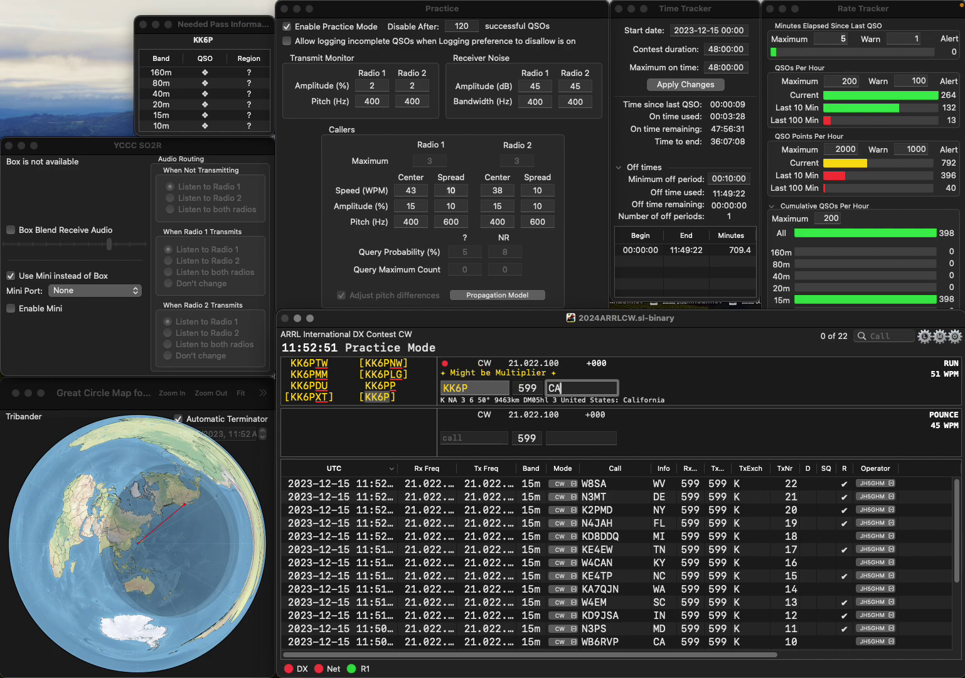
{"action": "key", "text": "Return"}
{"action": "type", "text": "W4"}
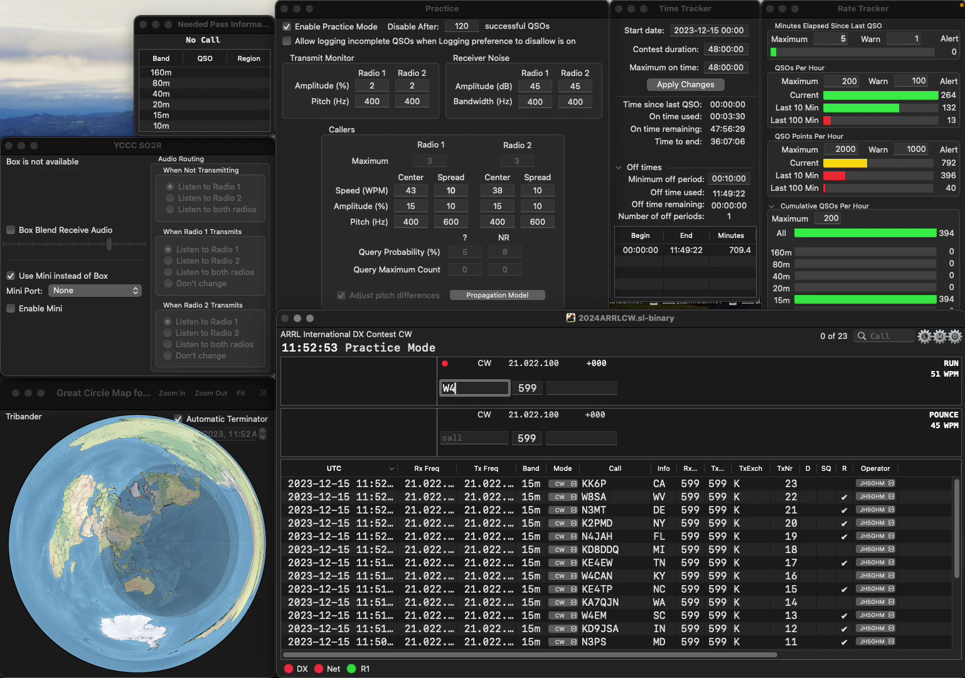
{"action": "type", "text": "ZWW"}
{"action": "key", "text": "space"}
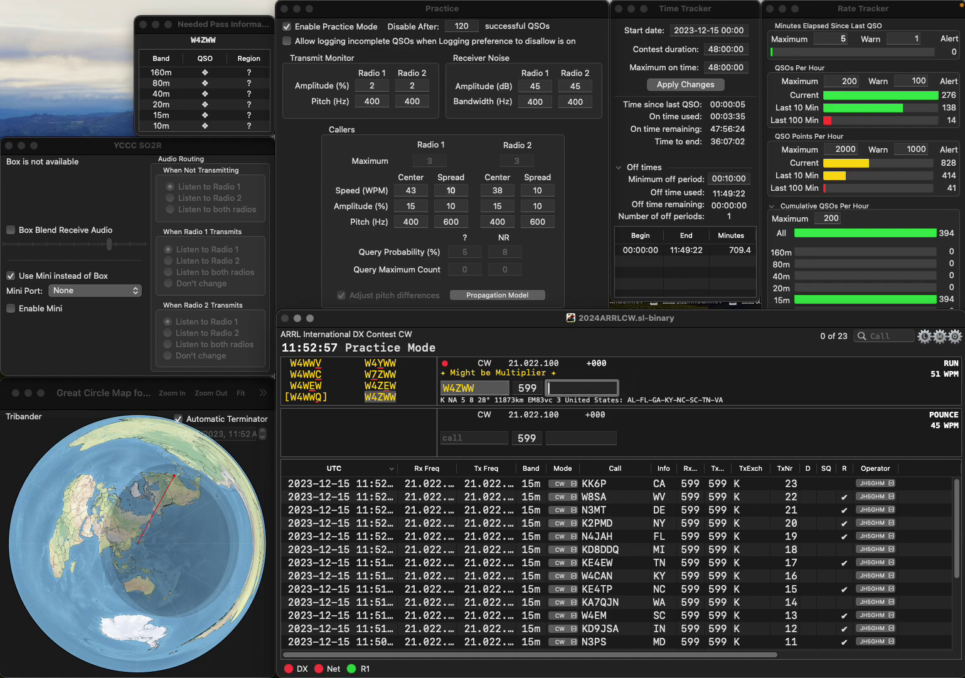
{"action": "key", "text": "Return"}
{"action": "type", "text": "K1"}
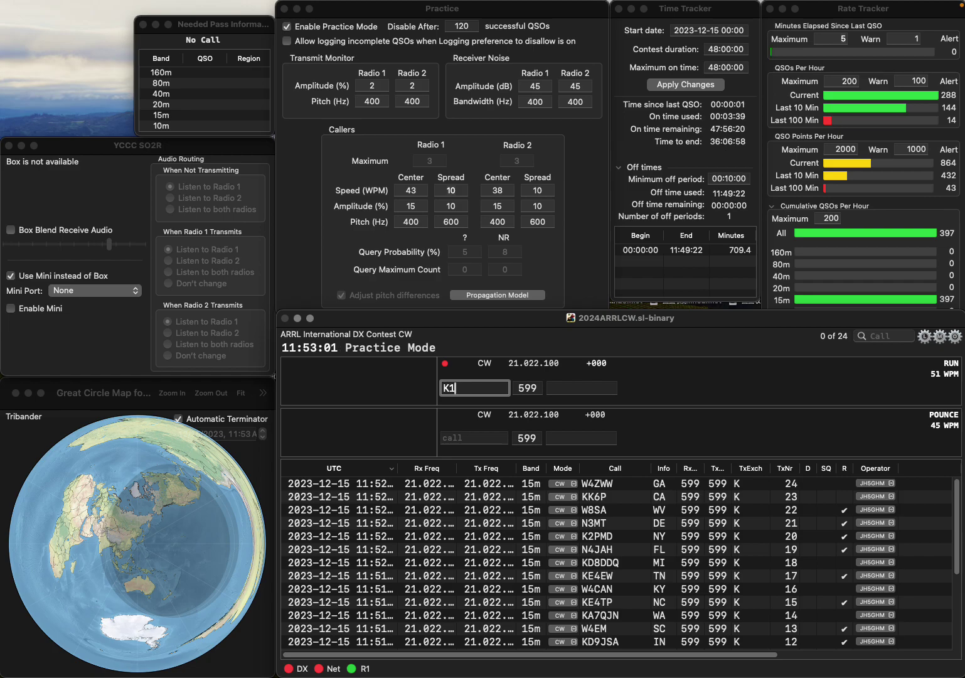
{"action": "type", "text": "NAD"}
{"action": "key", "text": "space"}
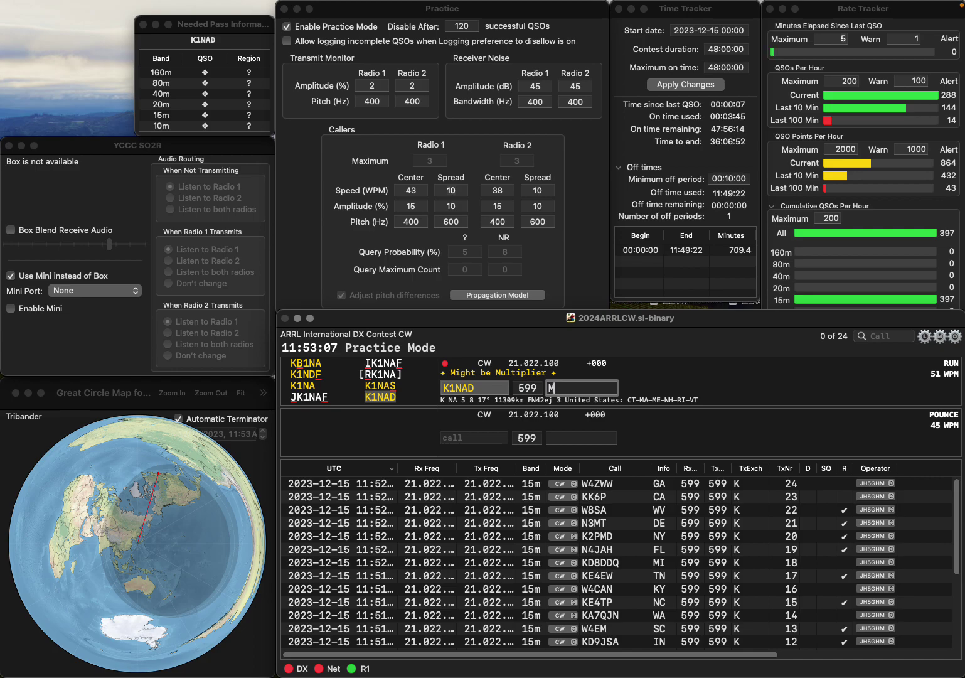
{"action": "key", "text": "Return"}
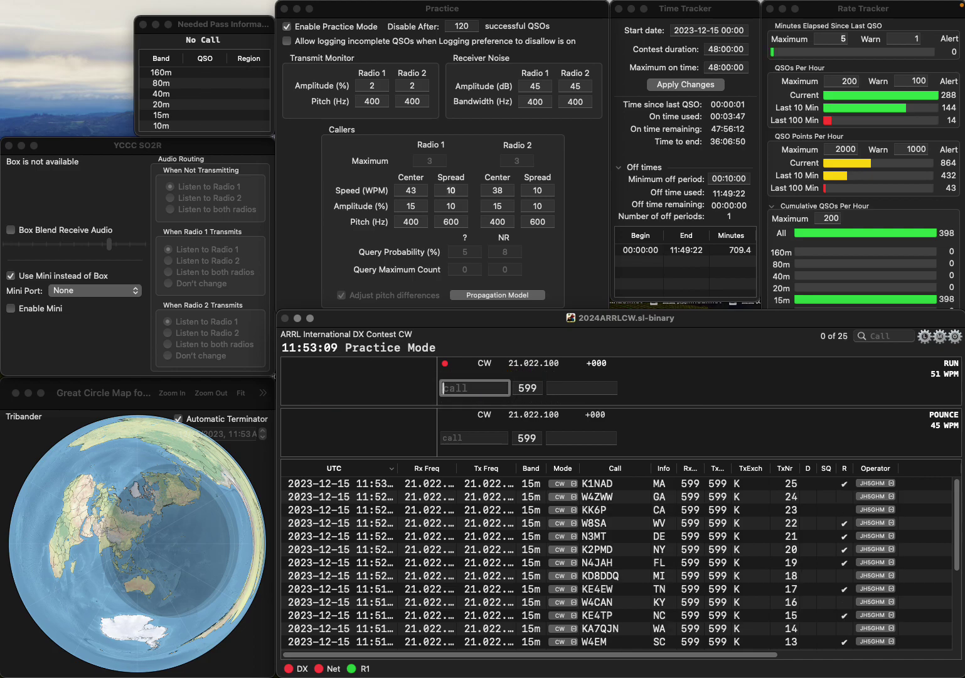
{"action": "type", "text": "WA2JNF"}
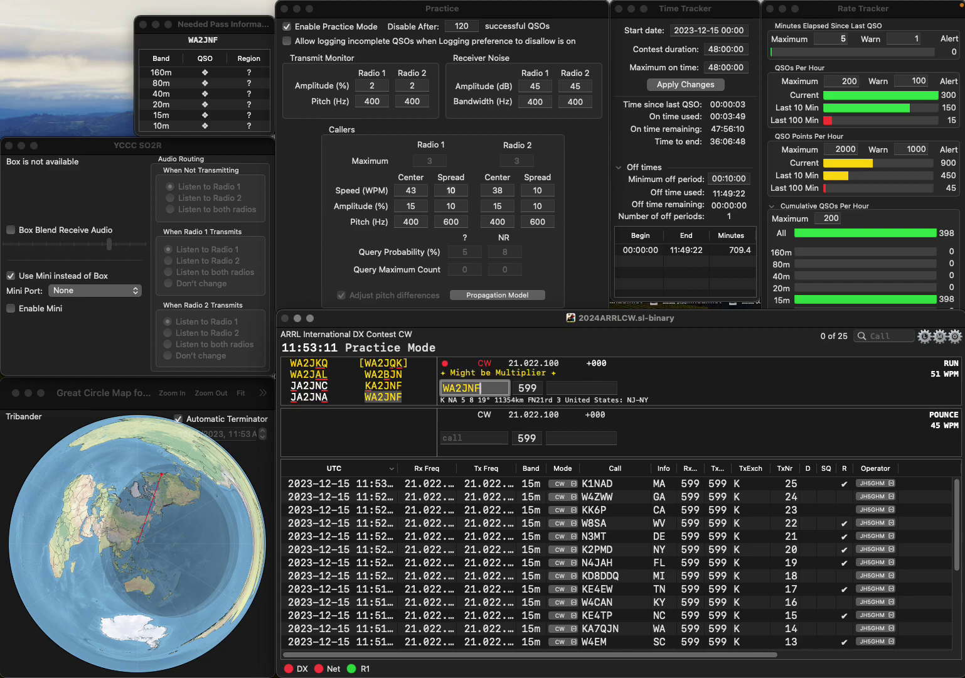
{"action": "key", "text": "Return"}
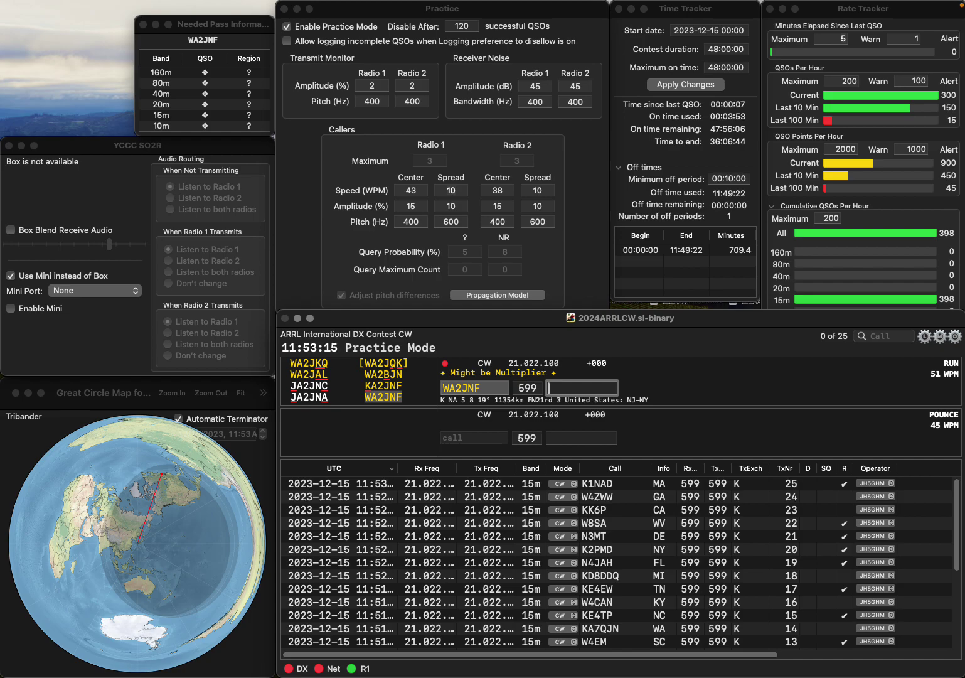
{"action": "type", "text": "NJ"}
{"action": "key", "text": "Return"}
{"action": "type", "text": "KO4RND"}
{"action": "key", "text": "Return"}
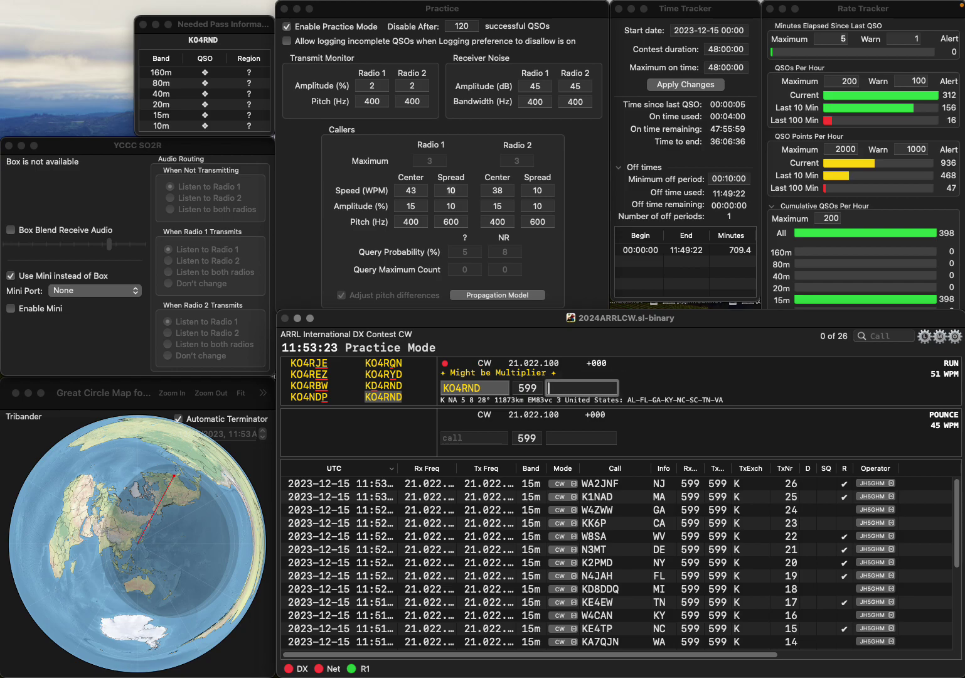
{"action": "key", "text": "Return"}
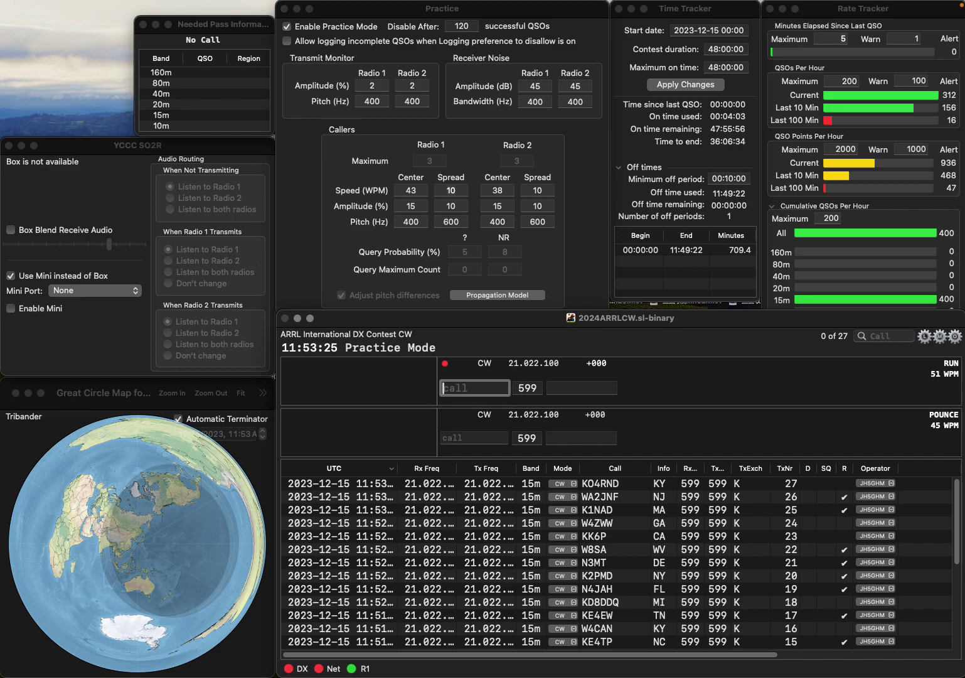
{"action": "type", "text": "W5"}
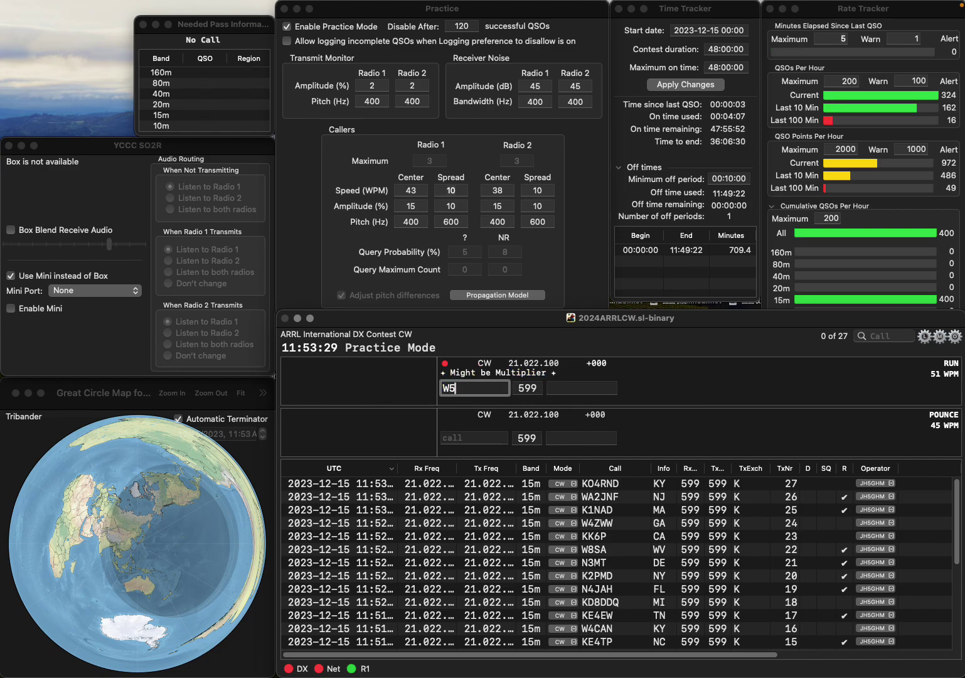
{"action": "type", "text": "NXK"}
{"action": "key", "text": "space"}
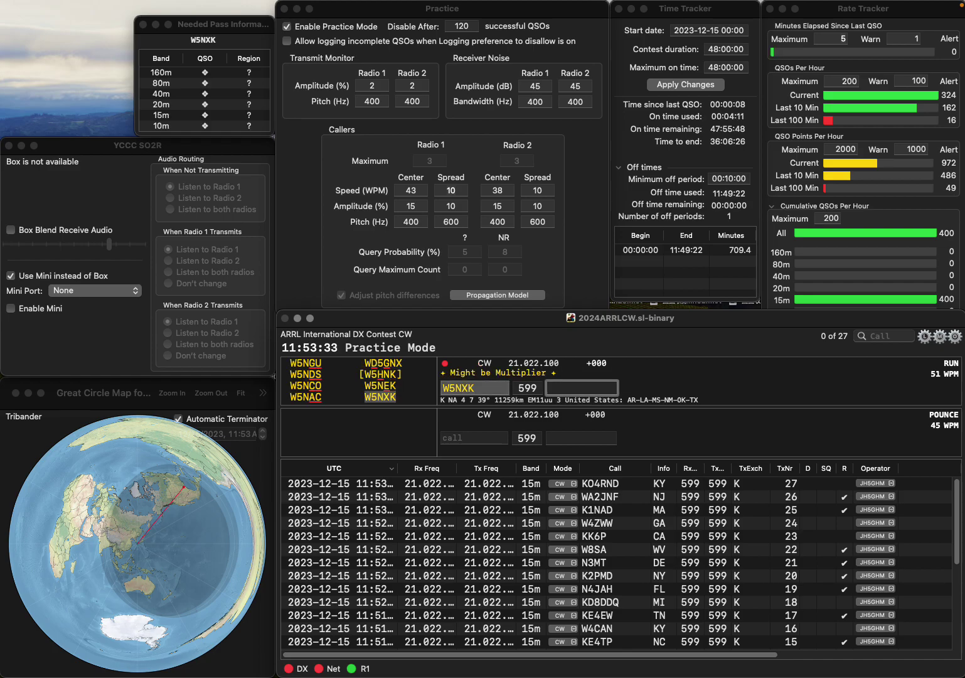
{"action": "type", "text": "AR"}
{"action": "key", "text": "Return"}
{"action": "type", "text": "K"}
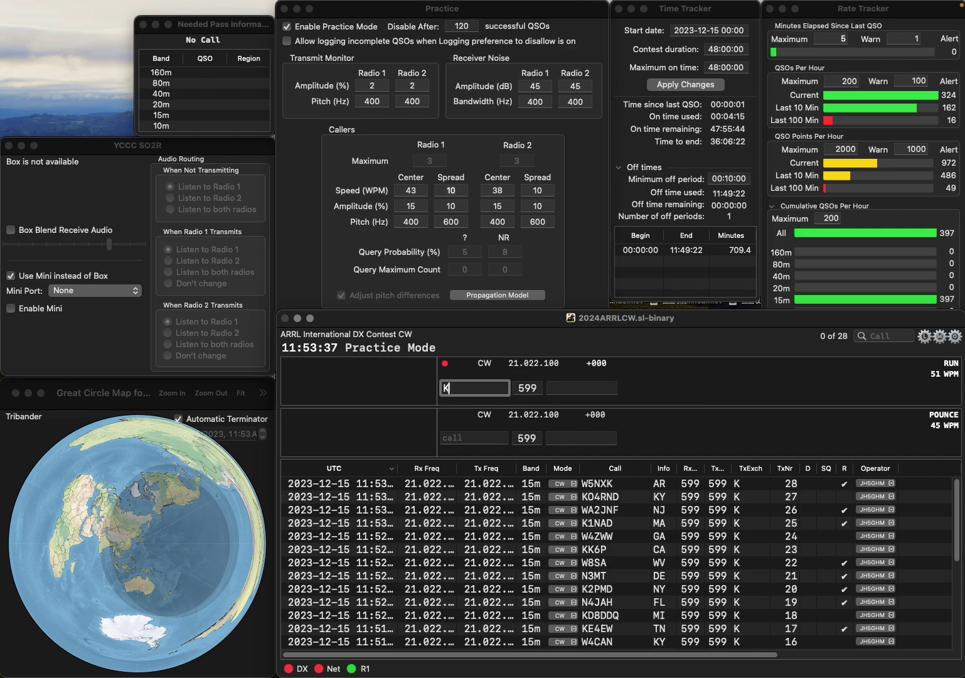
{"action": "type", "text": "O4SGC"}
{"action": "key", "text": "Return"}
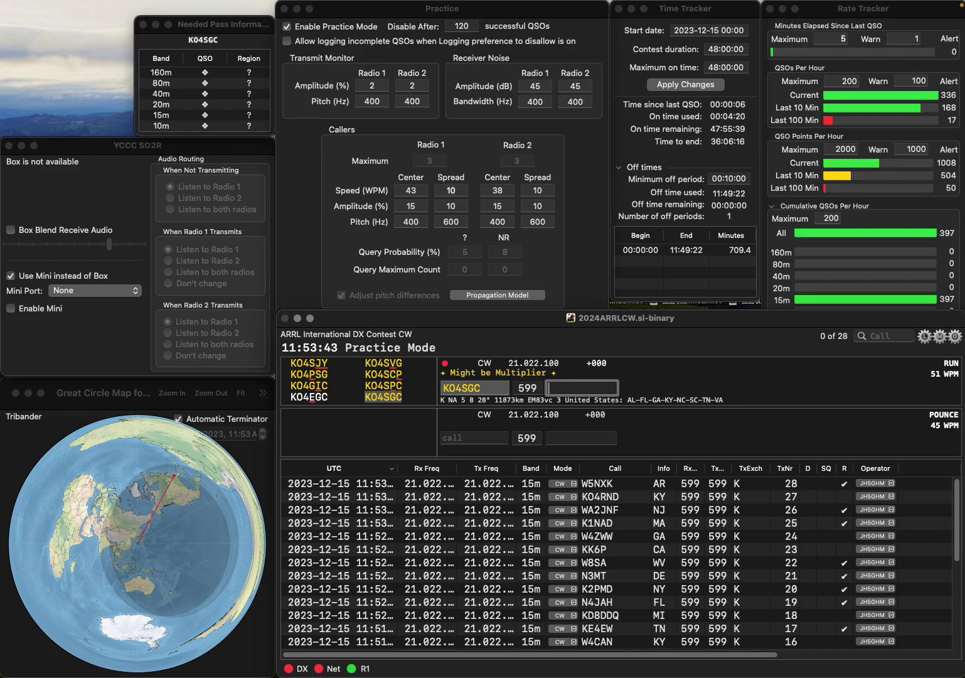
{"action": "key", "text": "Return"}
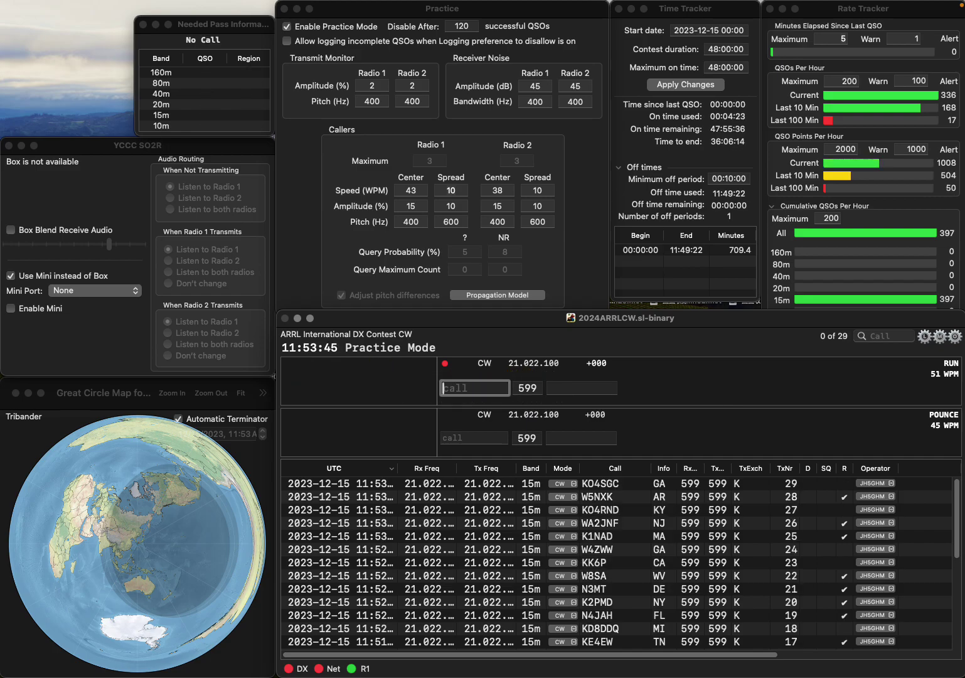
{"action": "type", "text": "K5"}
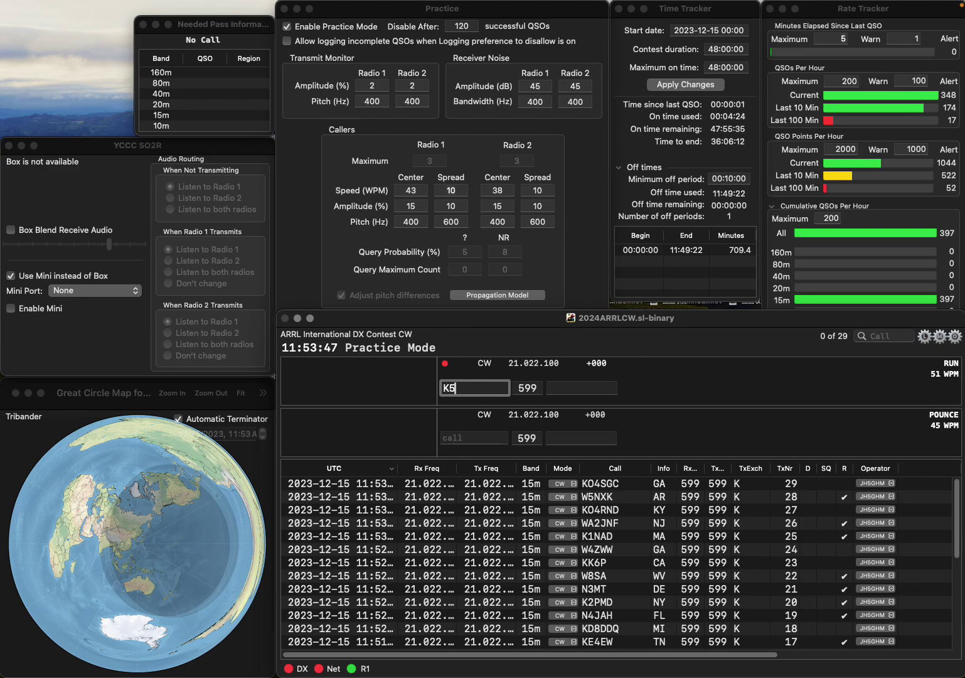
{"action": "type", "text": "XM"}
{"action": "key", "text": "Return"}
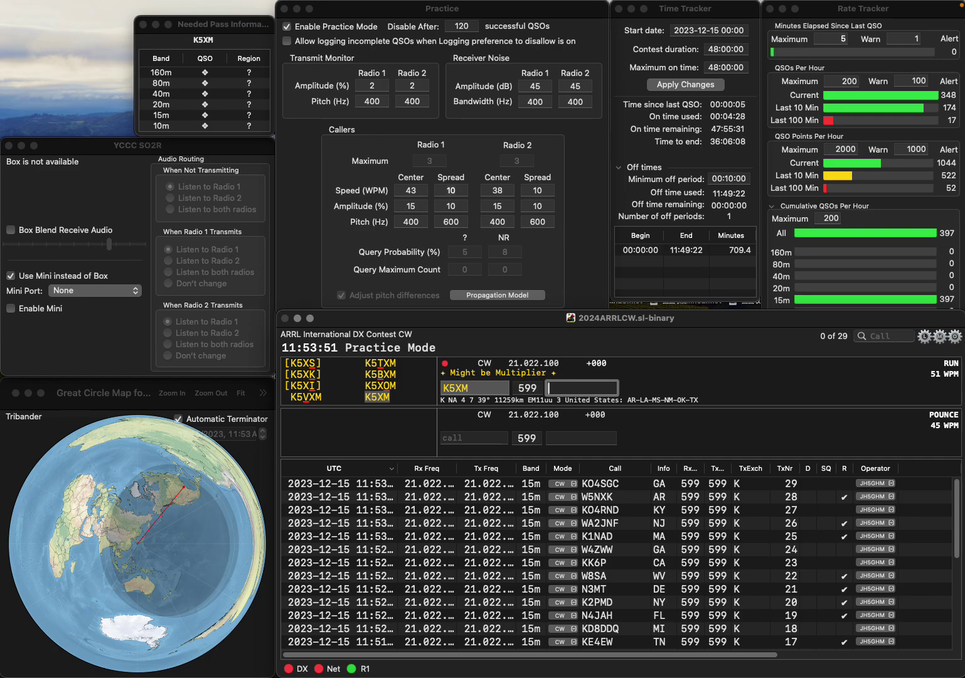
{"action": "type", "text": "NM"}
{"action": "key", "text": "Return"}
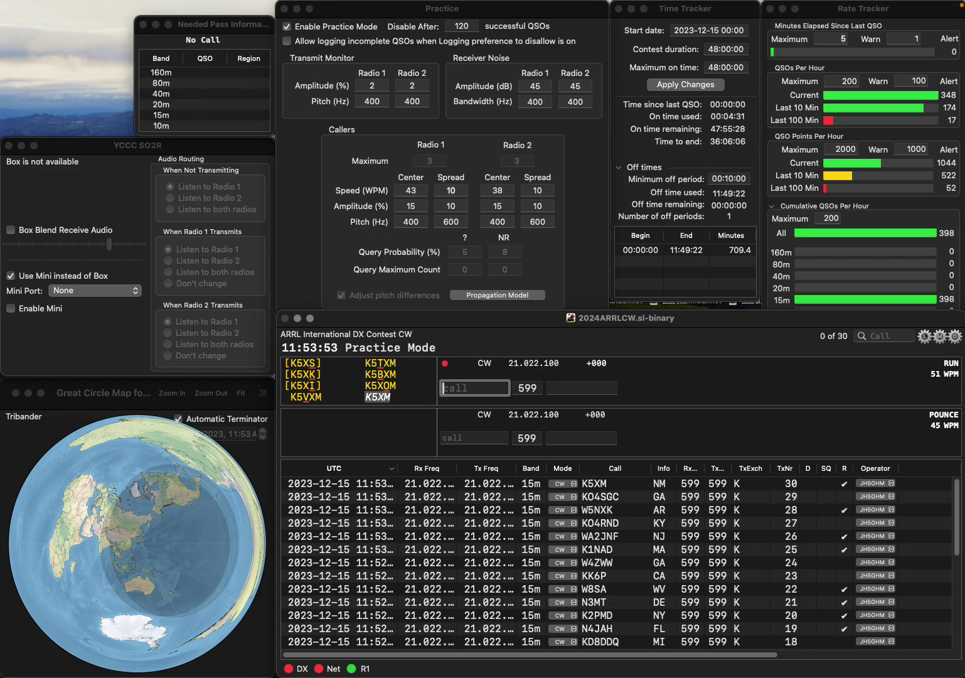
{"action": "type", "text": "KN0L"}
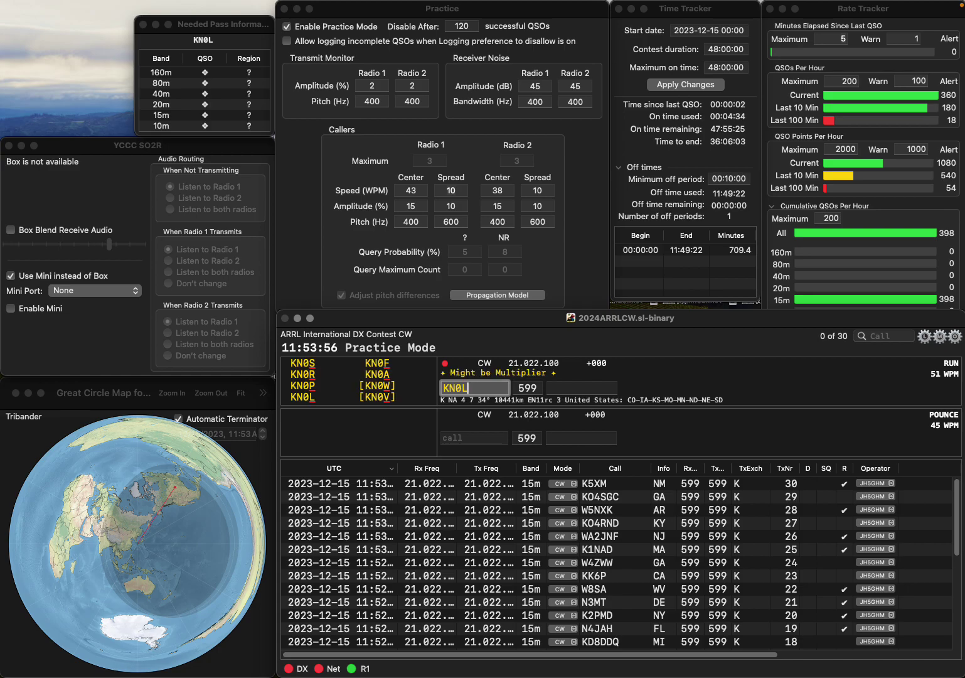
{"action": "key", "text": "Return"}
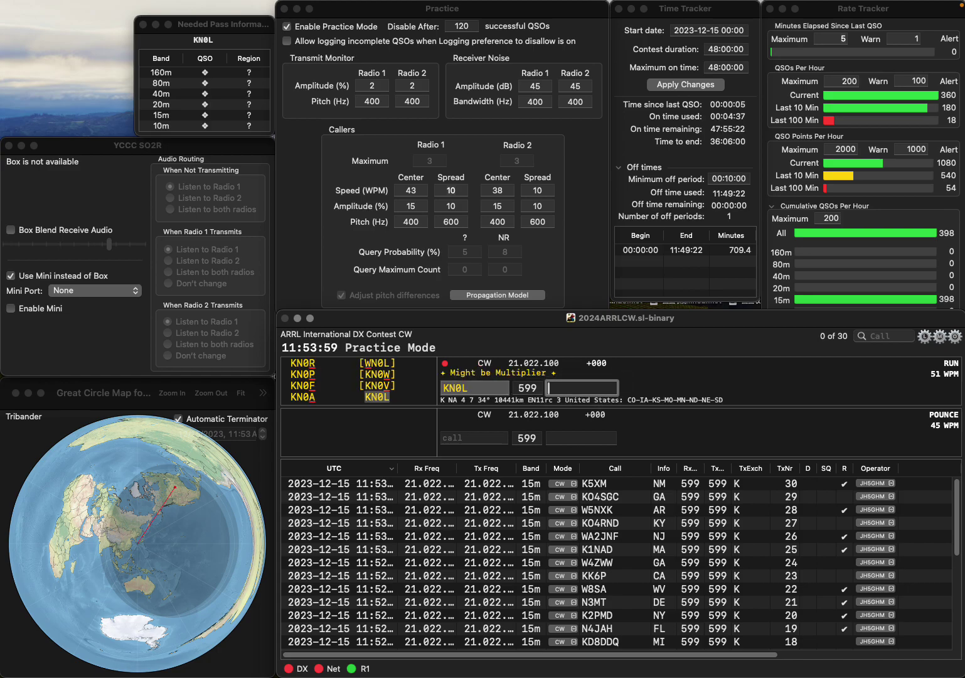
{"action": "type", "text": "SD"}
{"action": "key", "text": "Return"}
Step: Log a run contact with AJ9K, report 599 and received exchange WI
{"action": "type", "text": "AJ"}
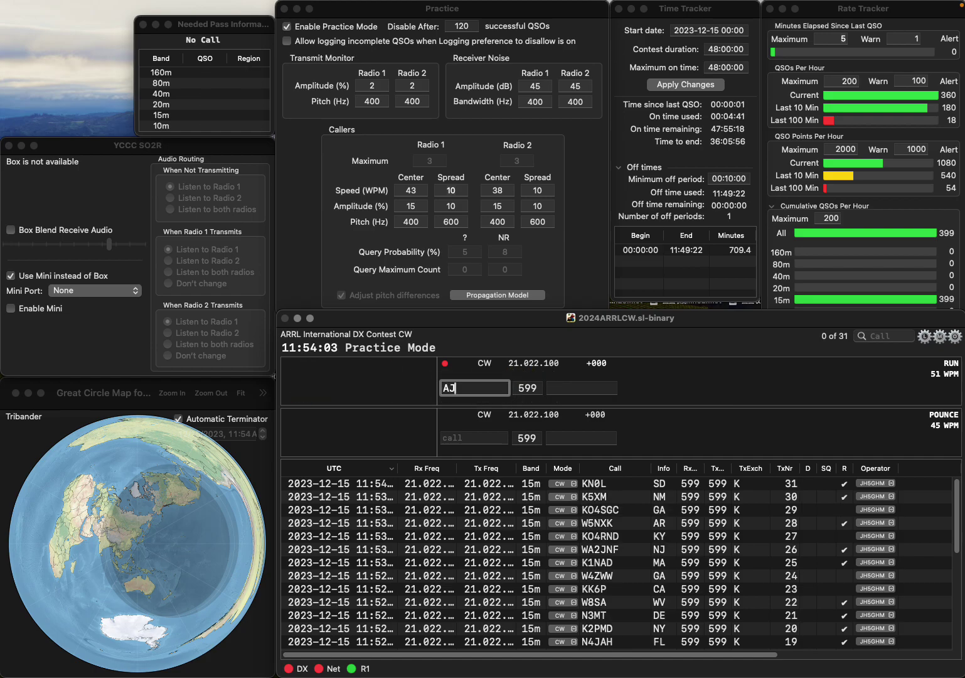
{"action": "type", "text": "9K"}
{"action": "key", "text": "space"}
{"action": "type", "text": "WI"}
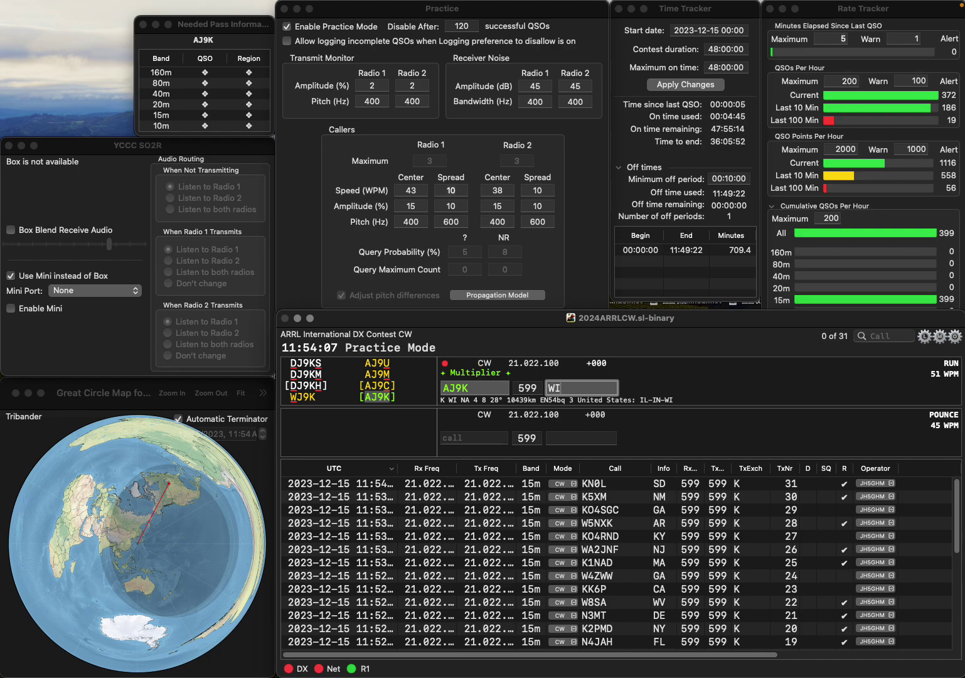
{"action": "key", "text": "Return"}
{"action": "type", "text": "KNT3H"}
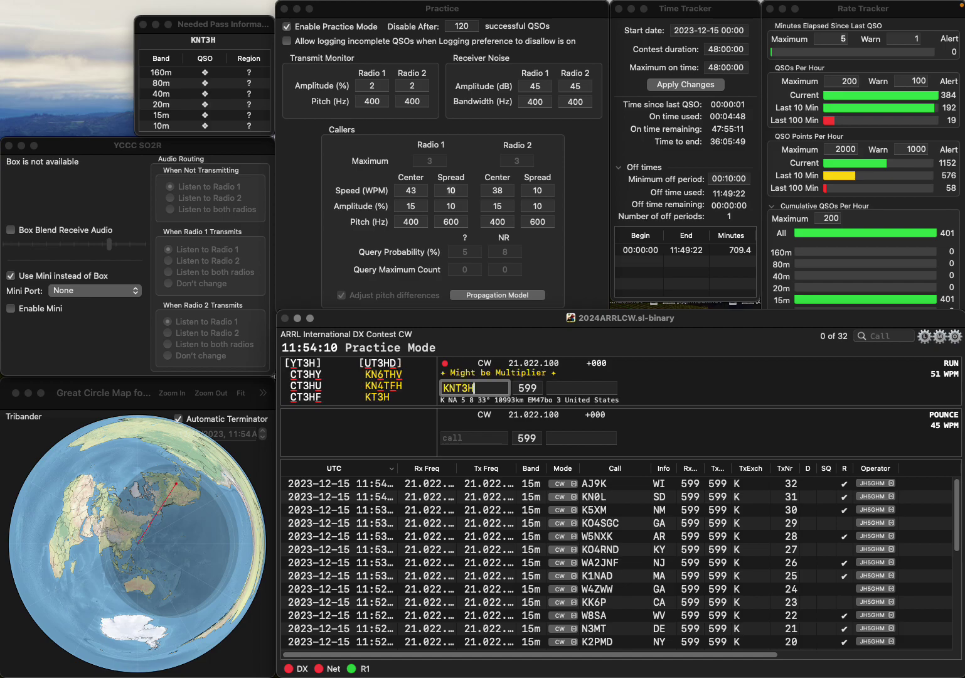
{"action": "key", "text": "Delete"}
{"action": "key", "text": "Return"}
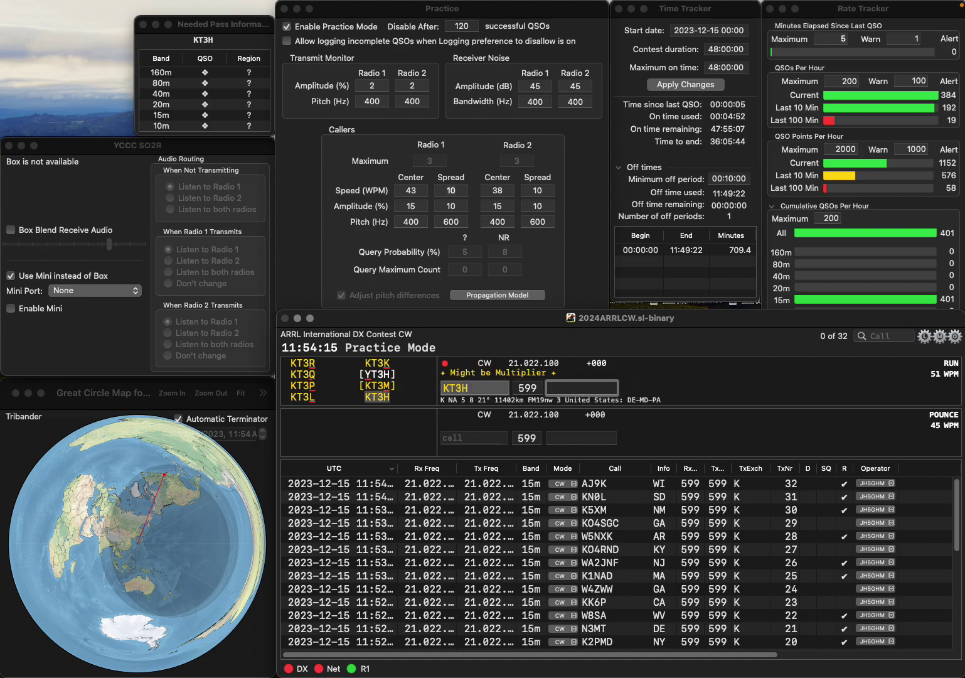
{"action": "key", "text": "Return"}
{"action": "type", "text": "W"}
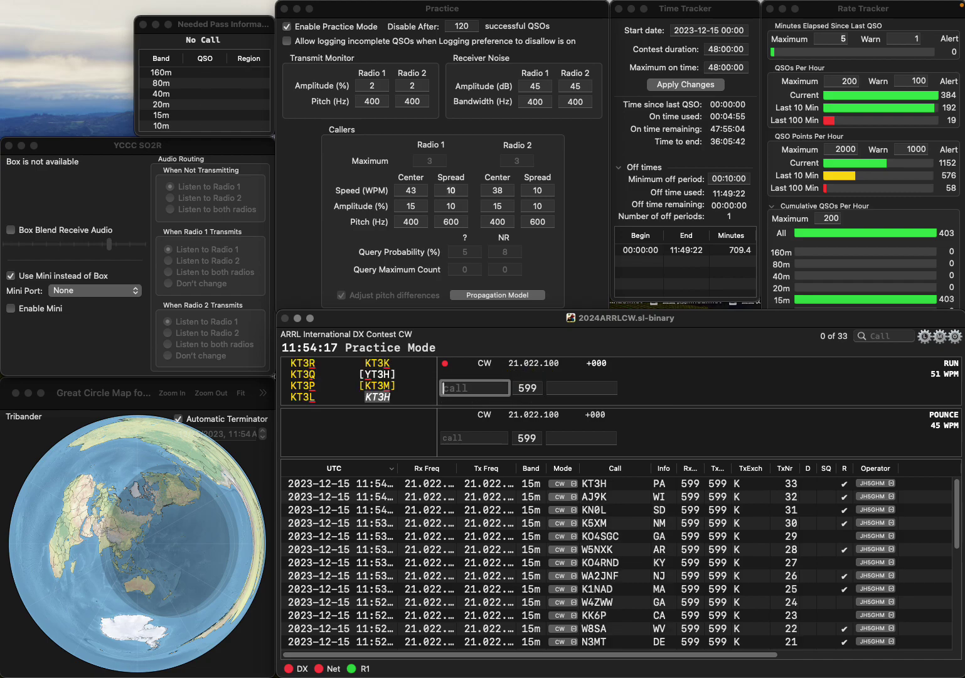
{"action": "type", "text": "8RLP"}
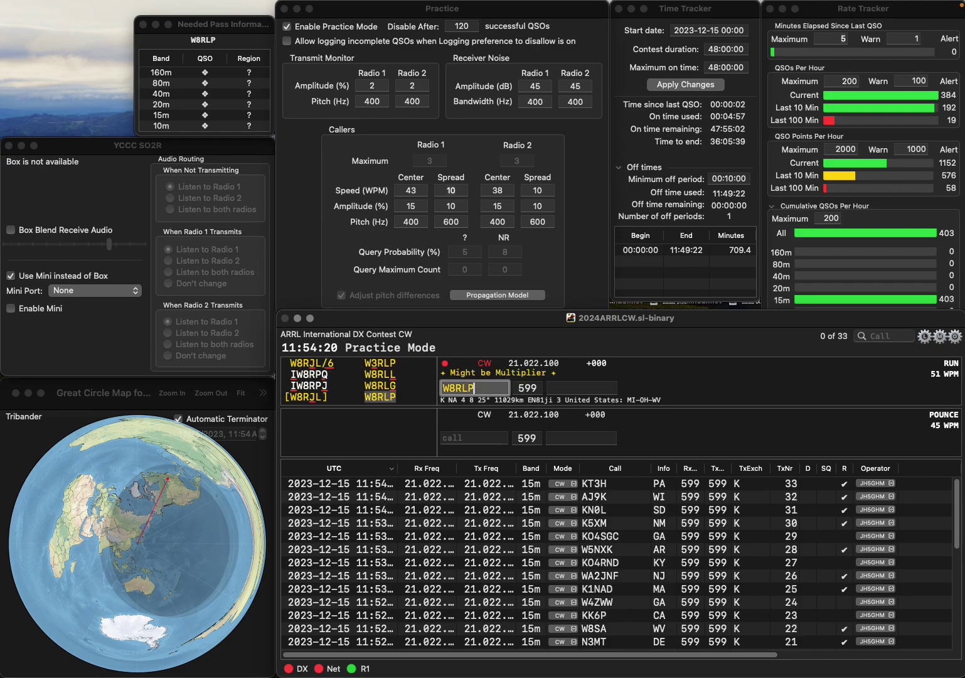
{"action": "key", "text": "Return"}
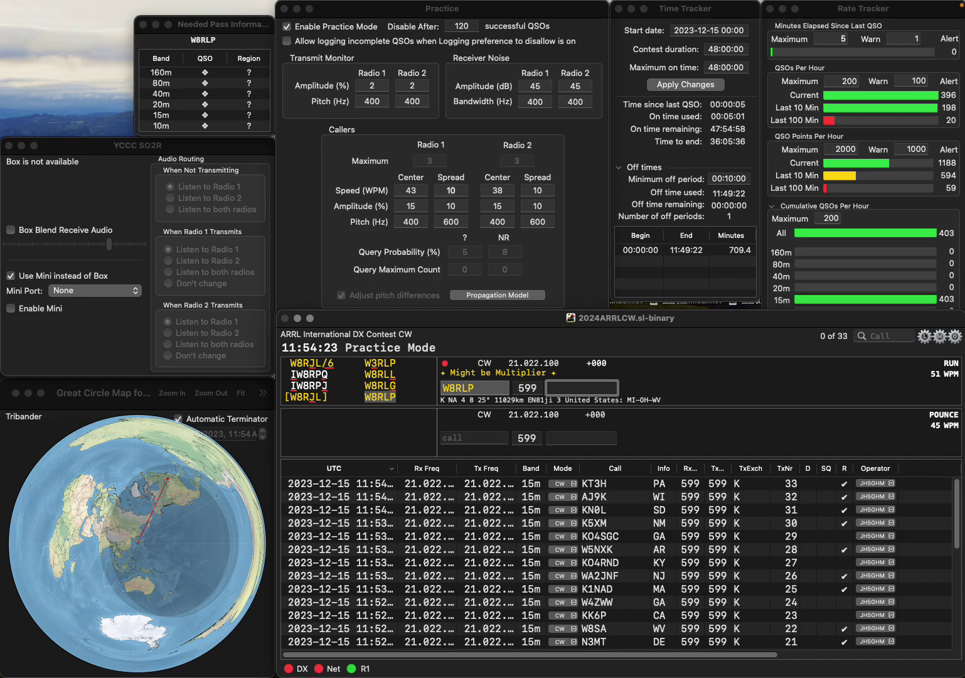
{"action": "key", "text": "Return"}
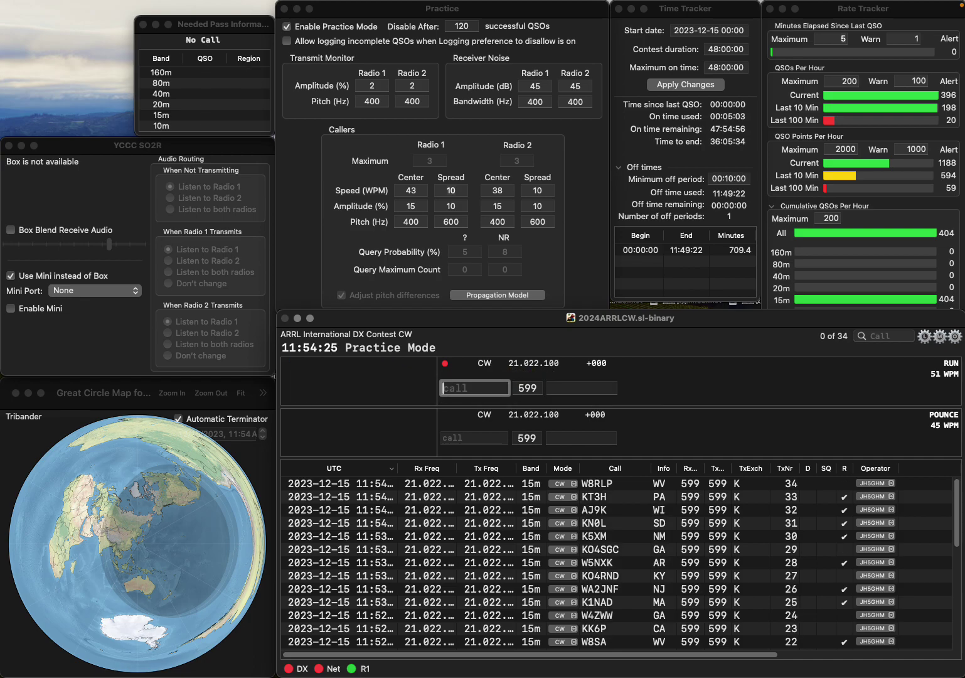
{"action": "type", "text": "AI5QP"}
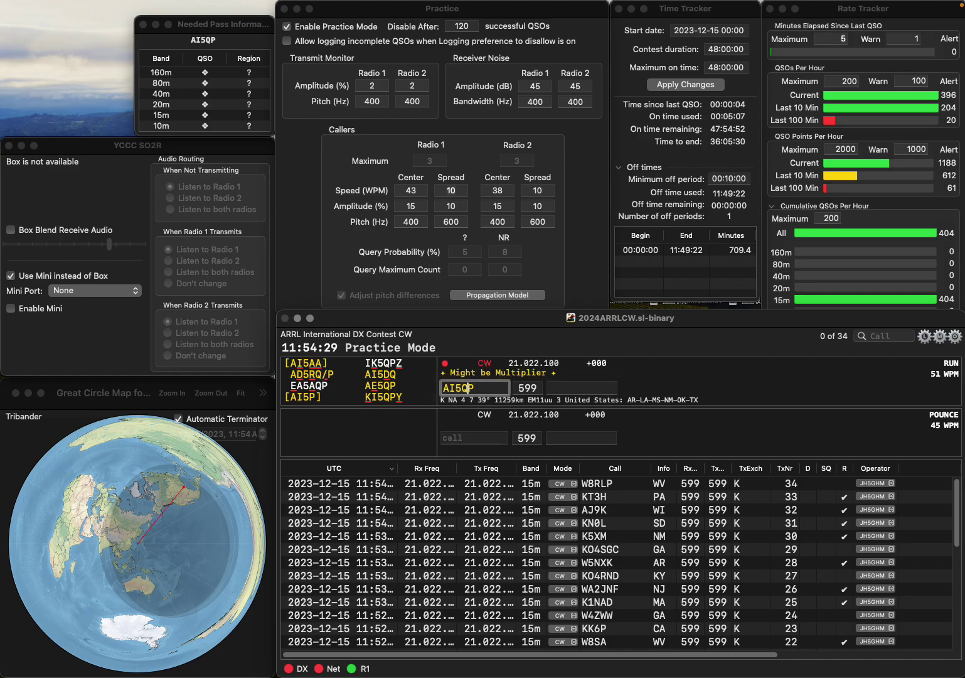
{"action": "key", "text": "Left"}
{"action": "key", "text": "Left"}
{"action": "key", "text": "Left"}
{"action": "key", "text": "BackSpace"}
{"action": "type", "text": "E"}
{"action": "key", "text": "space"}
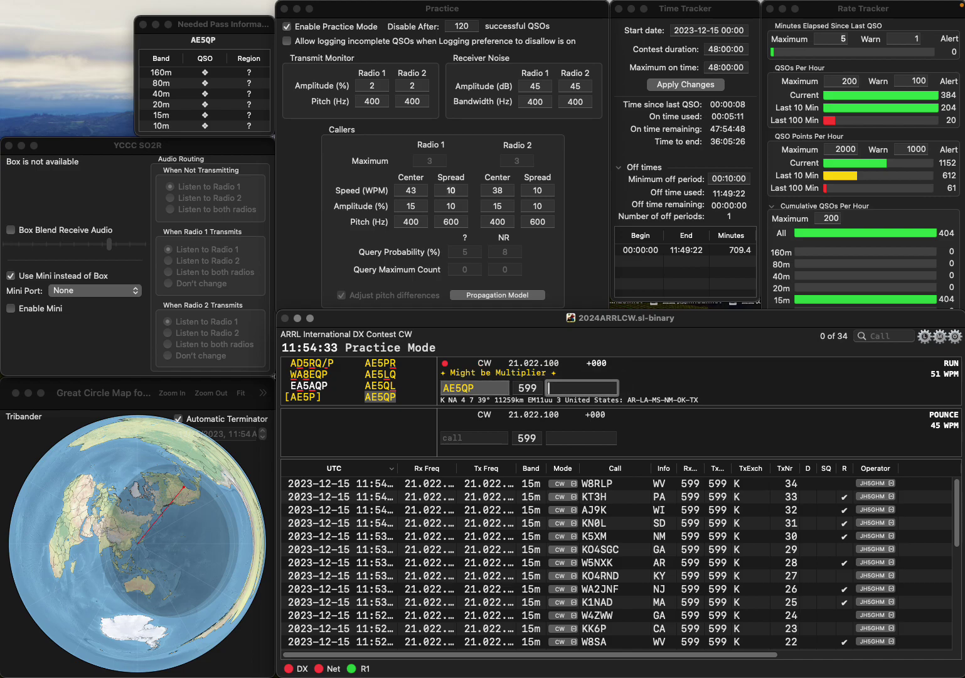
{"action": "type", "text": "OK"}
{"action": "key", "text": "Return"}
Step: Log a run contact with N4IQ, report 599 and received exchange SC
{"action": "type", "text": "N4"}
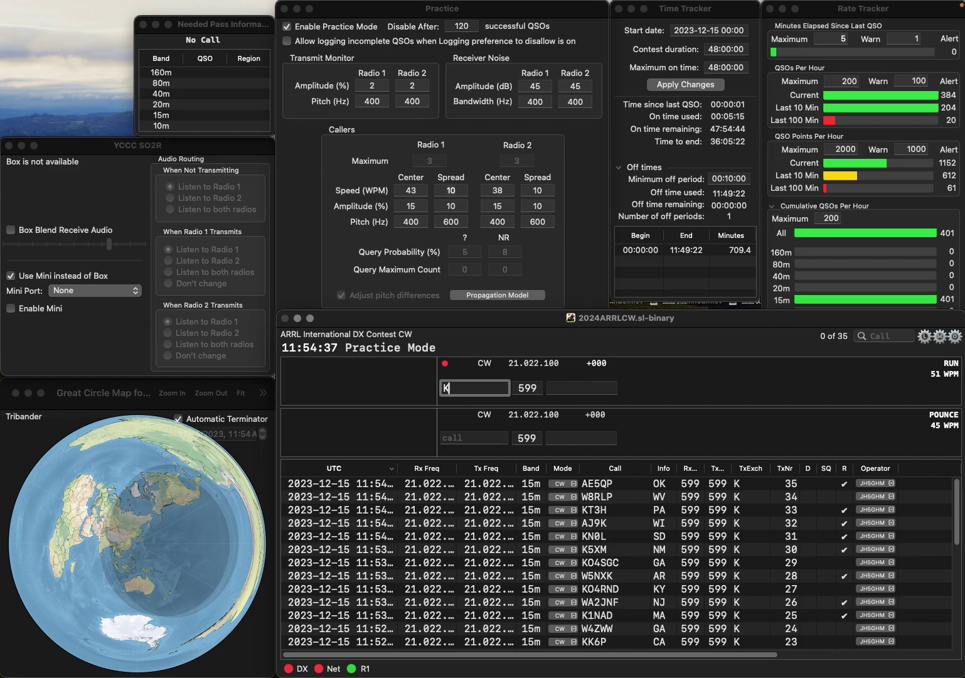
{"action": "type", "text": "IQ"}
{"action": "key", "text": "Return"}
{"action": "type", "text": "SC"}
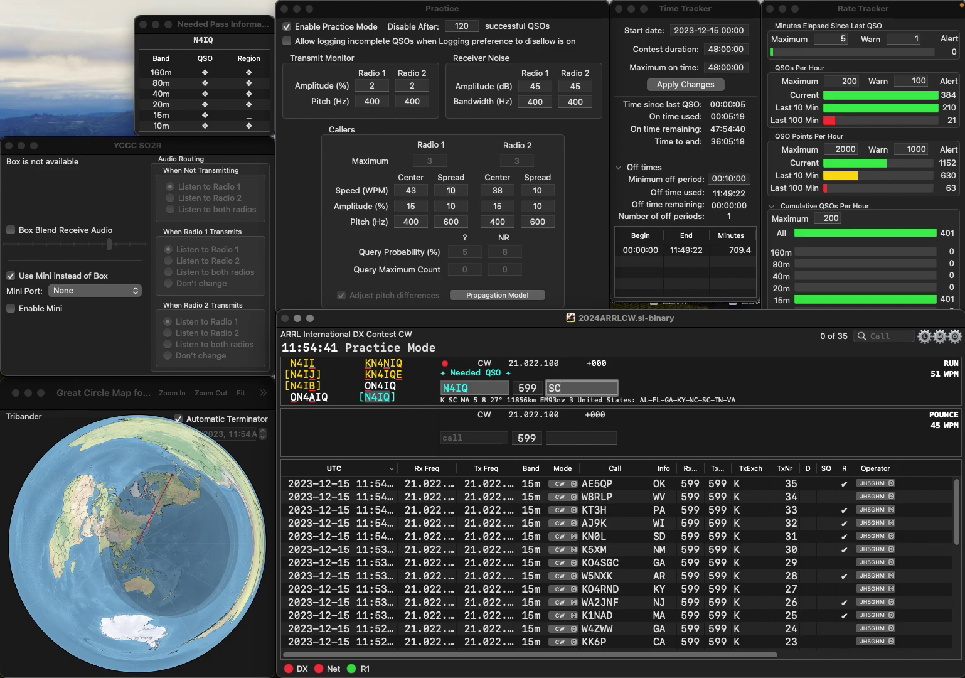
{"action": "key", "text": "Return"}
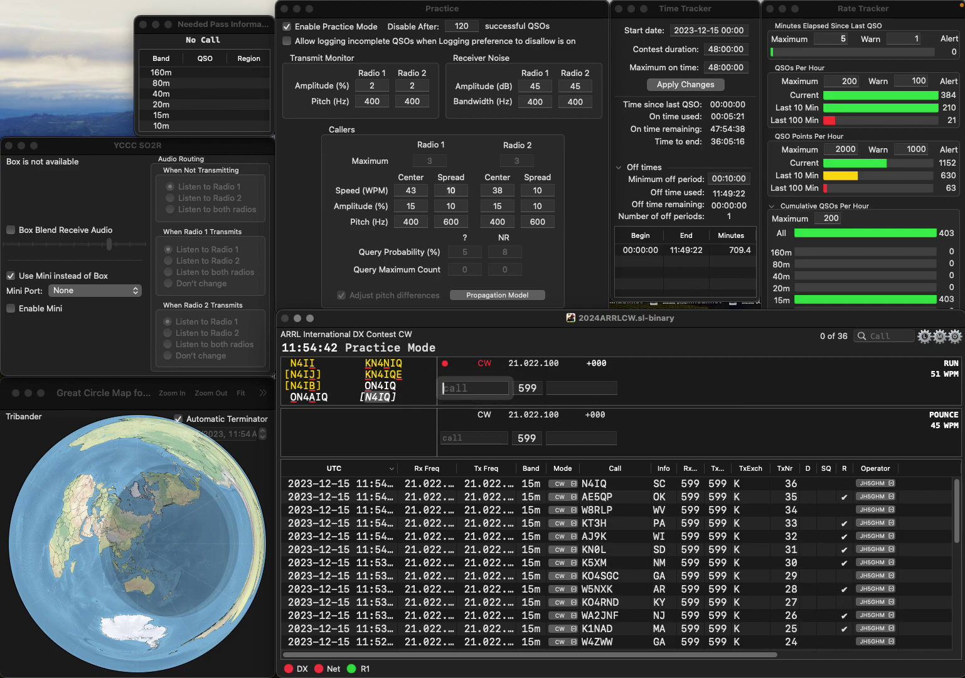
{"action": "type", "text": "K1VTX"}
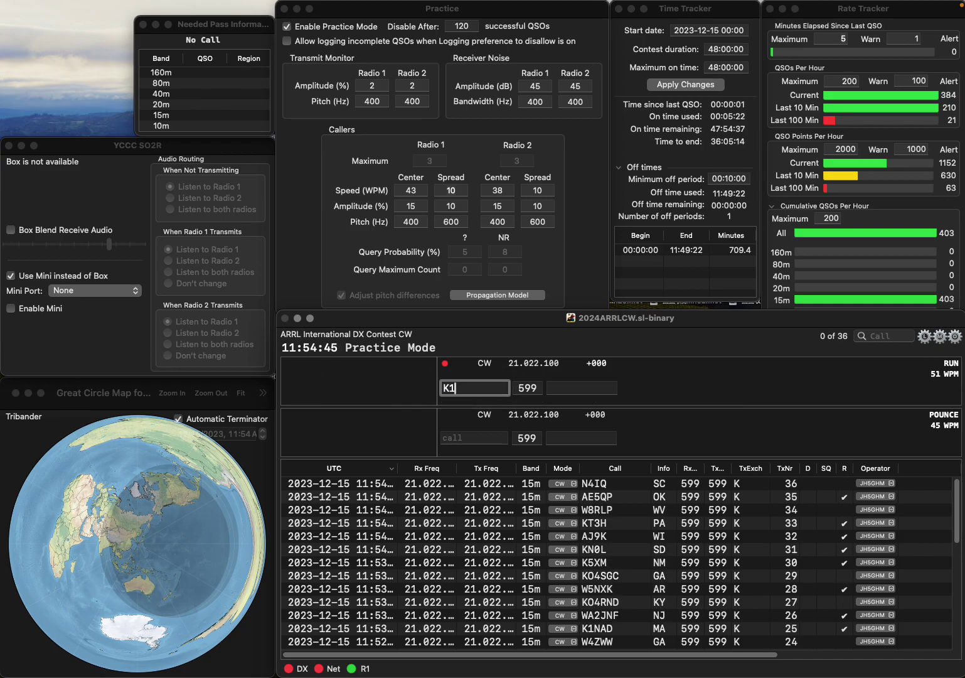
{"action": "key", "text": "Return"}
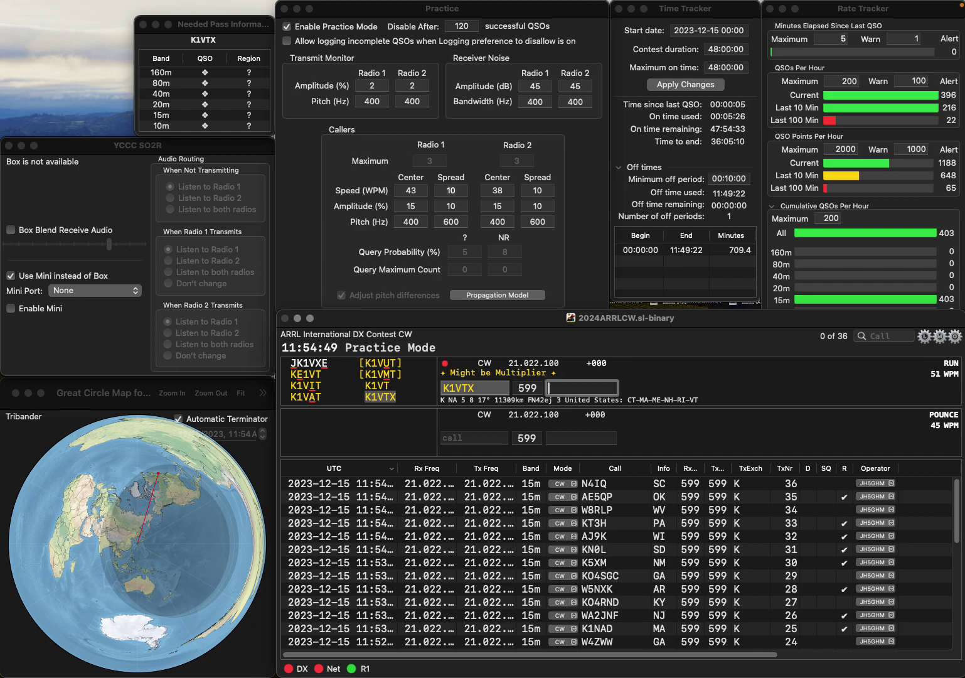
{"action": "type", "text": "A"}
{"action": "key", "text": "Return"}
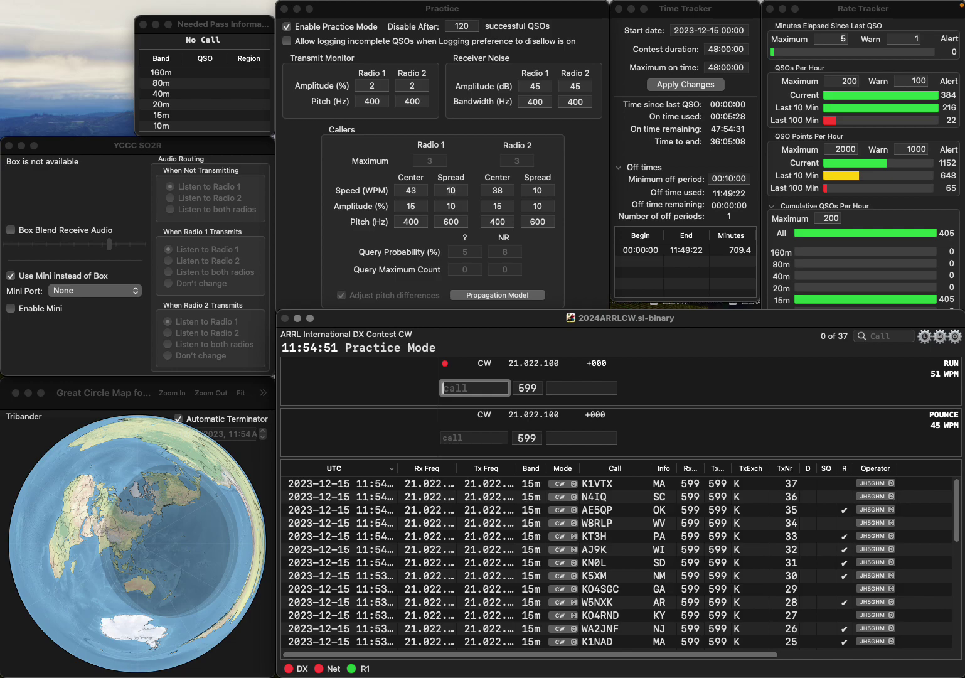
{"action": "type", "text": "N4TTT"}
{"action": "key", "text": "Return"}
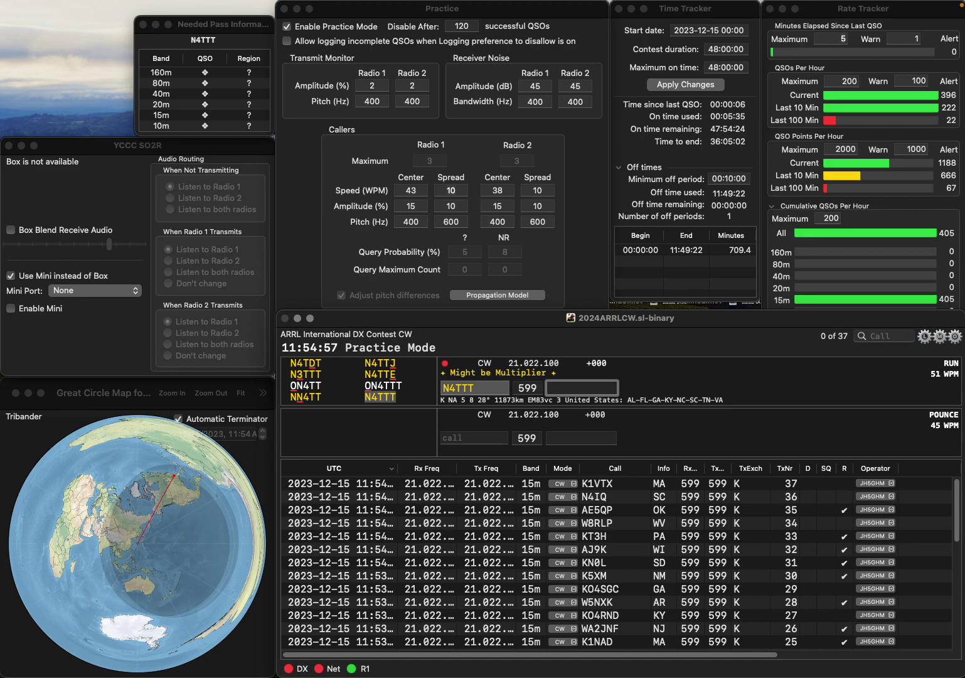
{"action": "key", "text": "Return"}
{"action": "type", "text": "WX3J"}
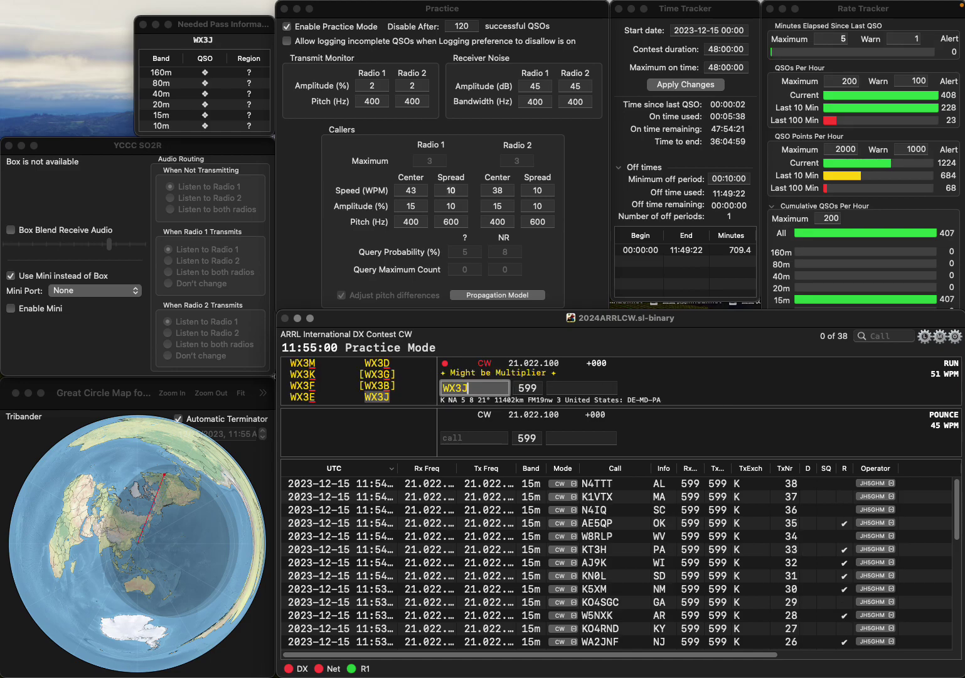
{"action": "key", "text": "Return"}
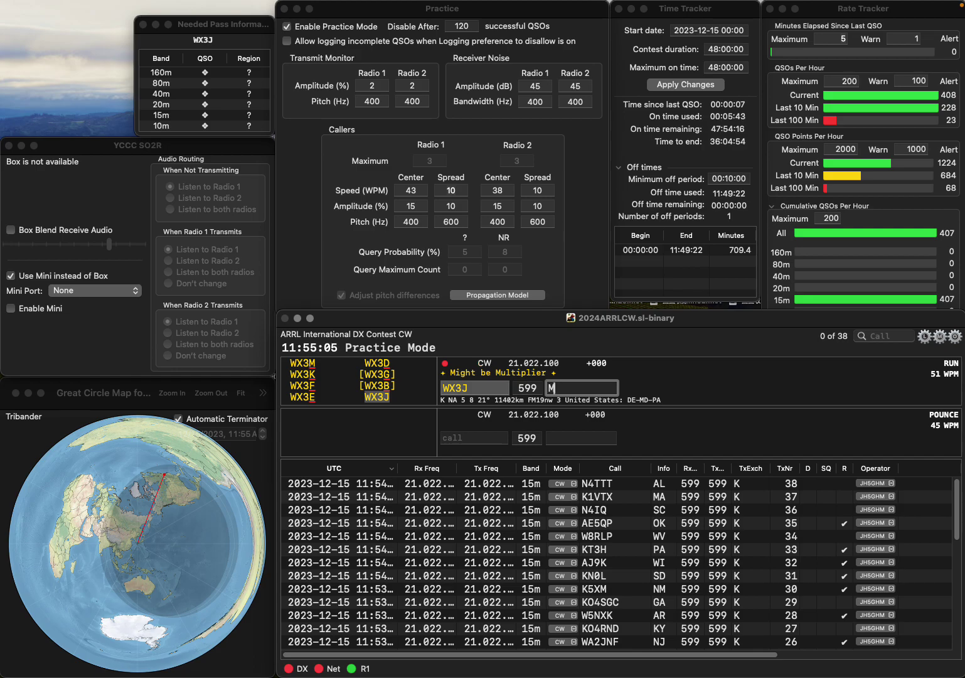
{"action": "key", "text": "Return"}
{"action": "type", "text": "W4XYT"}
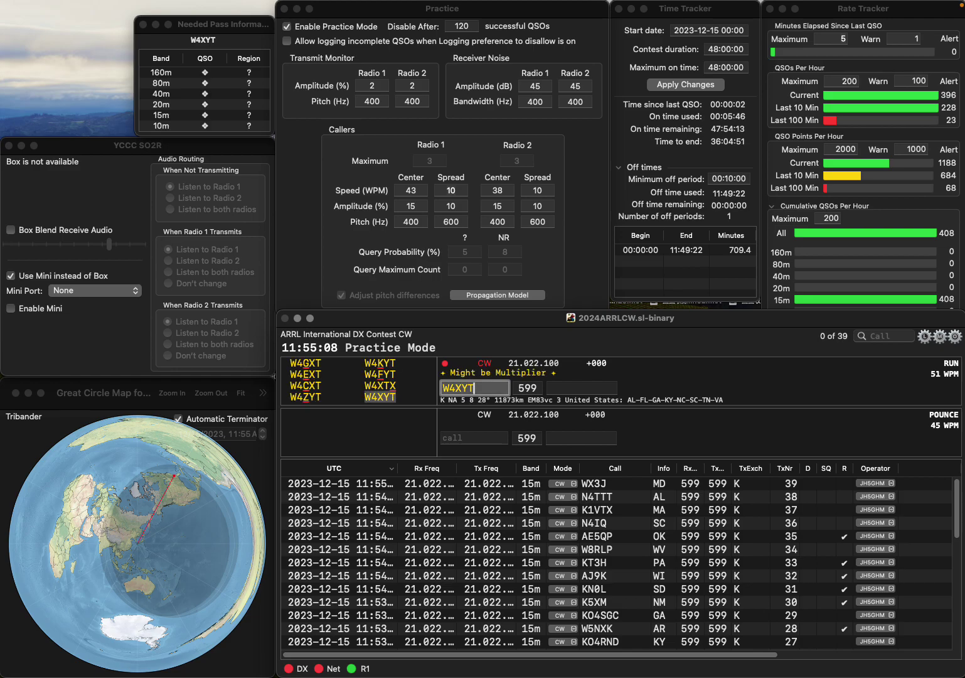
{"action": "key", "text": "space"}
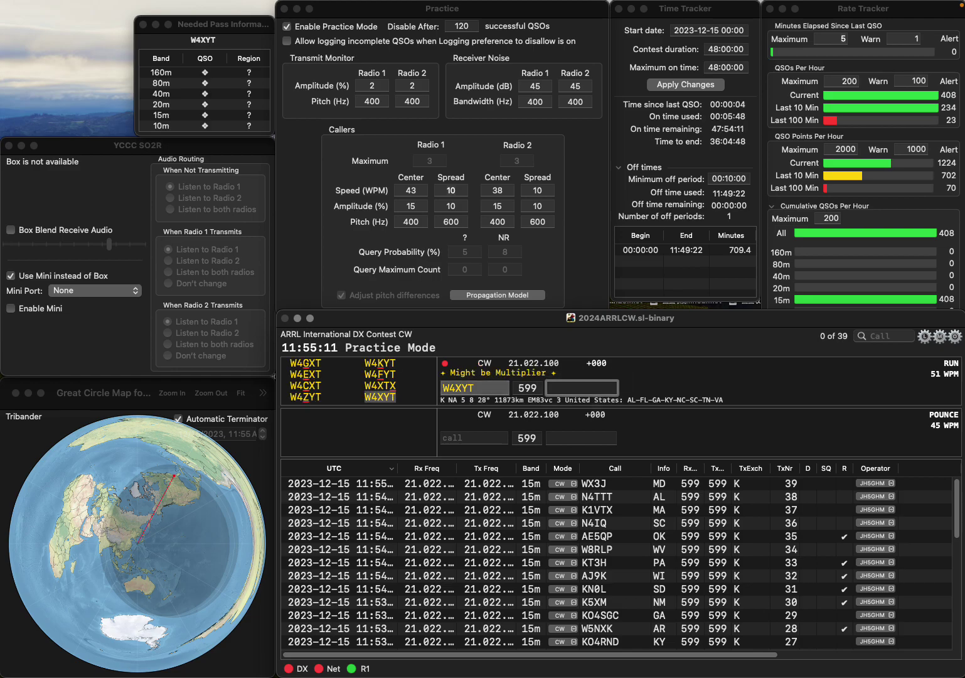
{"action": "type", "text": "SC"}
{"action": "key", "text": "Return"}
{"action": "type", "text": "K0TI"}
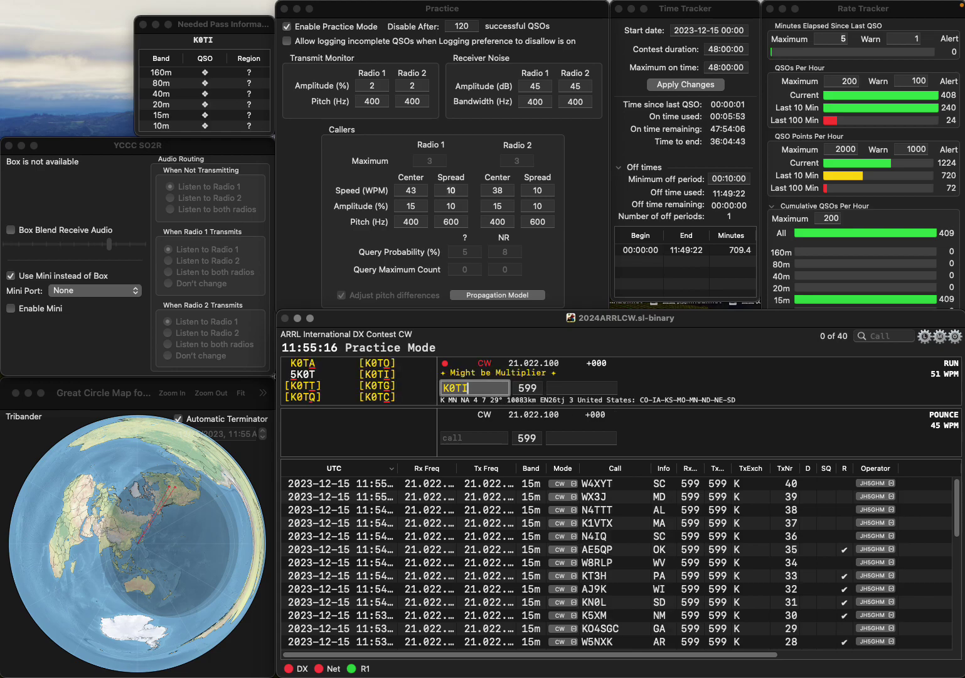
{"action": "key", "text": "space"}
{"action": "type", "text": "MN"}
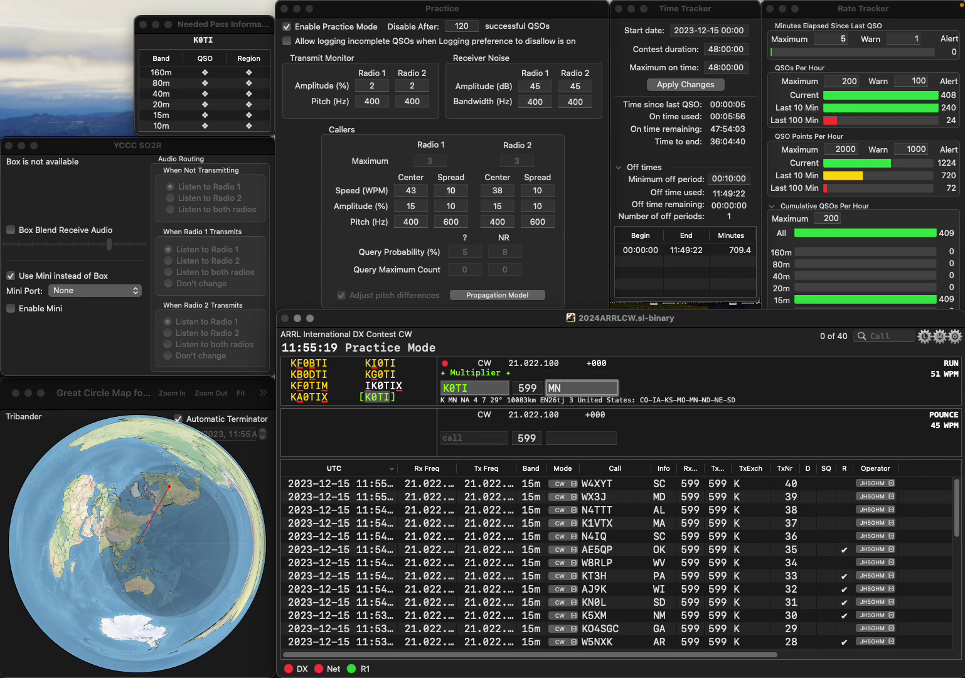
{"action": "key", "text": "Return"}
{"action": "type", "text": "N"}
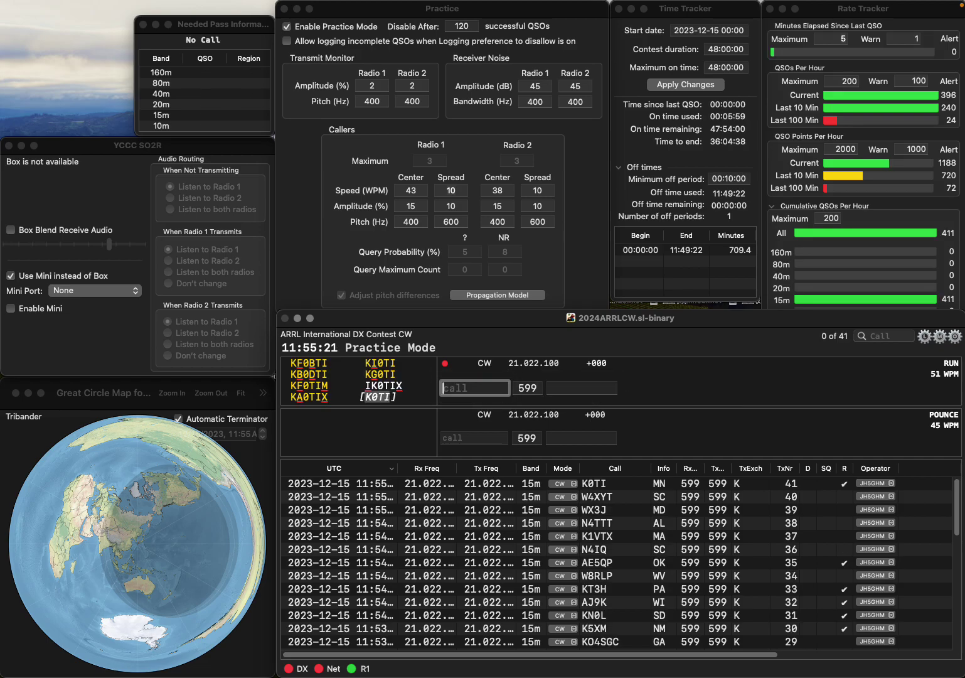
{"action": "type", "text": "0SA"}
{"action": "key", "text": "space"}
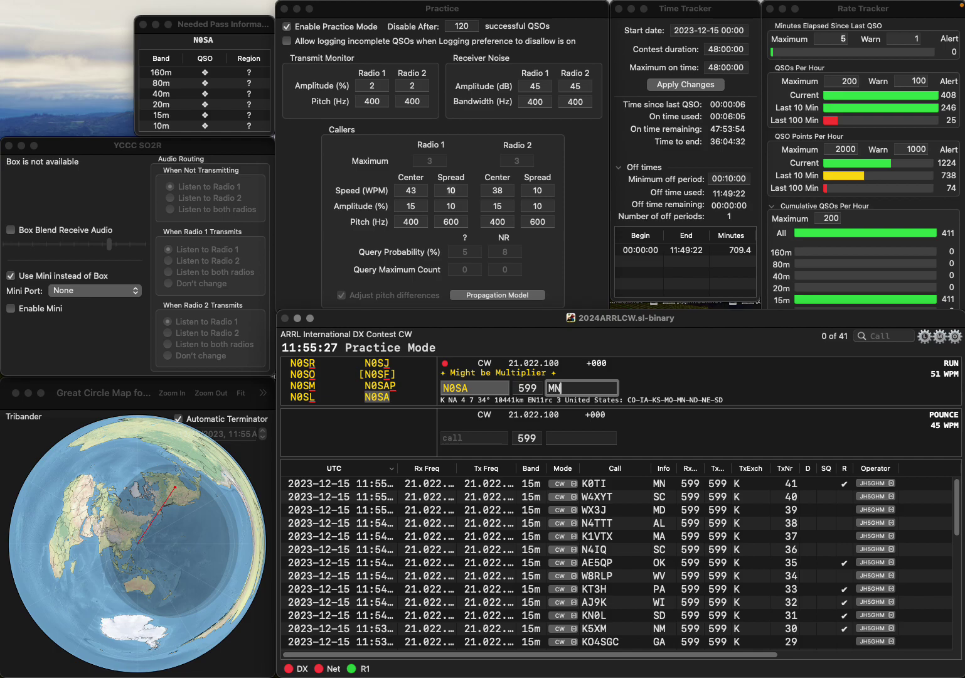
{"action": "key", "text": "Return"}
{"action": "type", "text": "W5TOY"}
{"action": "key", "text": "Return"}
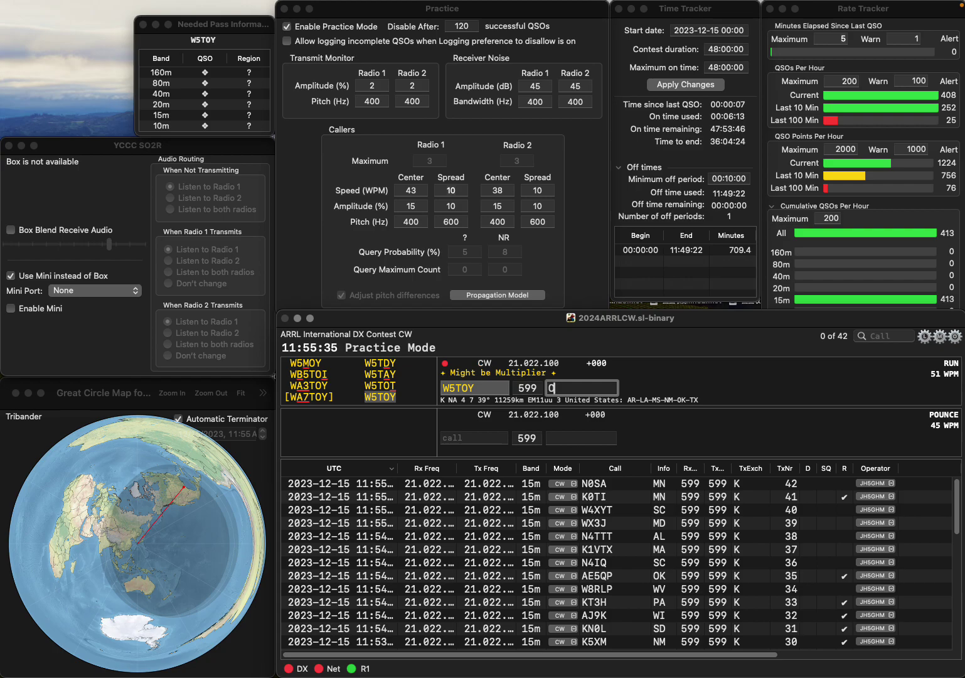
{"action": "type", "text": "OK"}
{"action": "key", "text": "Return"}
{"action": "type", "text": "NDC"}
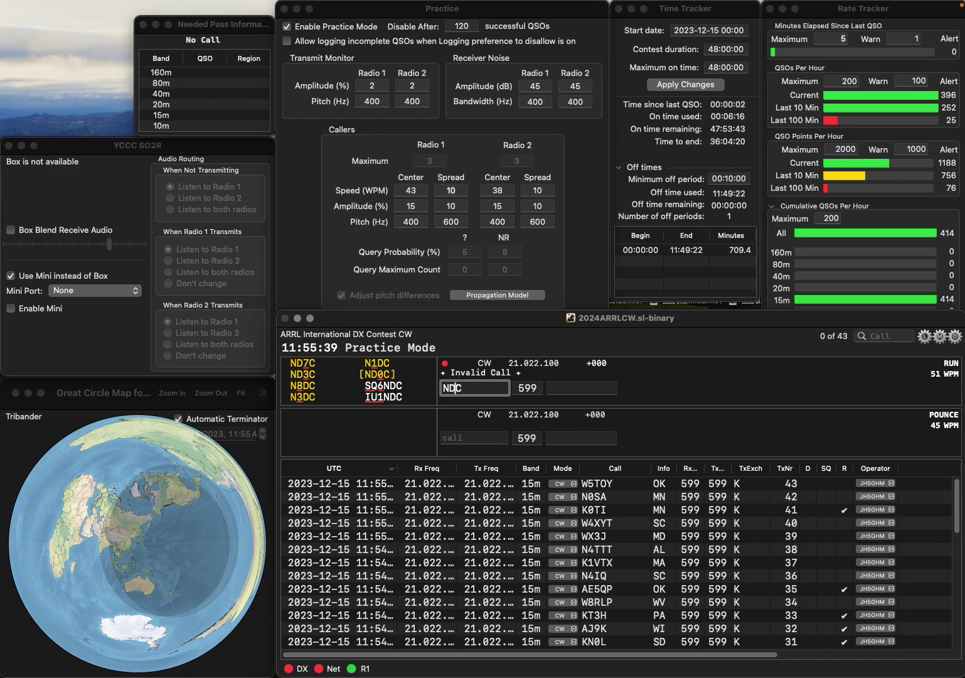
{"action": "type", "text": "7"}
{"action": "key", "text": "Return"}
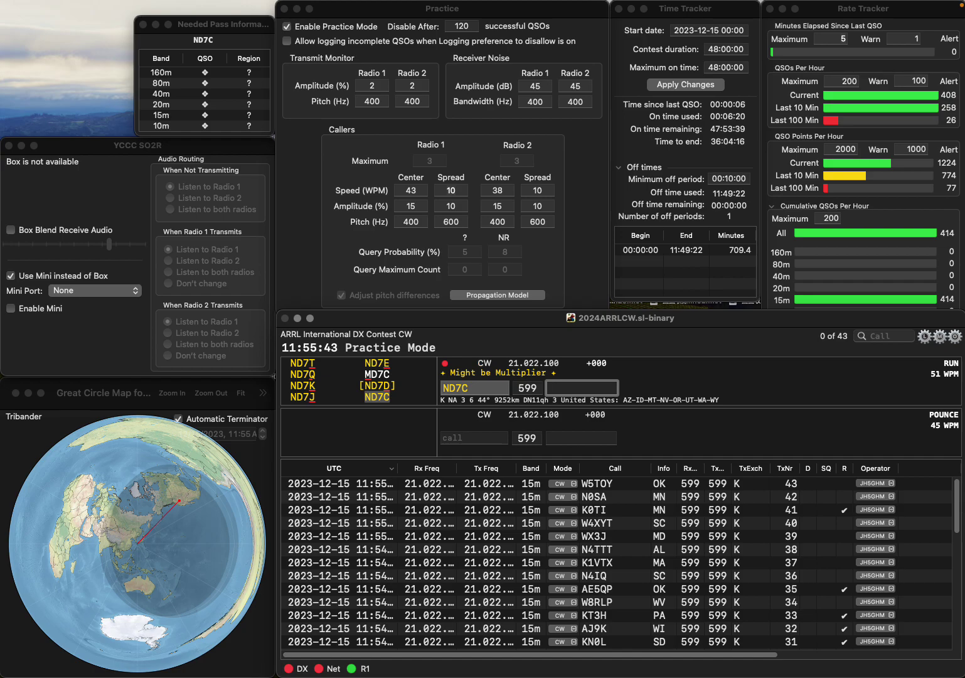
{"action": "type", "text": "UT"}
{"action": "key", "text": "Return"}
Step: Enter the caller as WF1A, correct the call to AF2A, and log the contact with received exchange NY
{"action": "type", "text": "WF1A"}
{"action": "key", "text": "Left"}
{"action": "key", "text": "Left"}
{"action": "key", "text": "Left"}
{"action": "key", "text": "BackSpace"}
{"action": "type", "text": "A"}
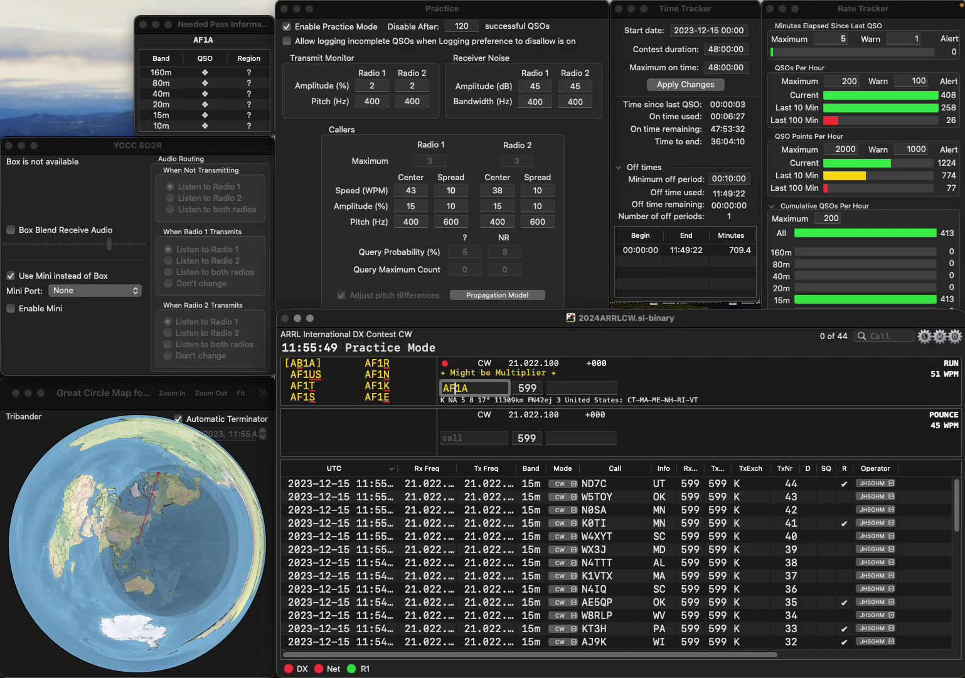
{"action": "key", "text": "Delete"}
{"action": "type", "text": "2"}
{"action": "key", "text": "Return"}
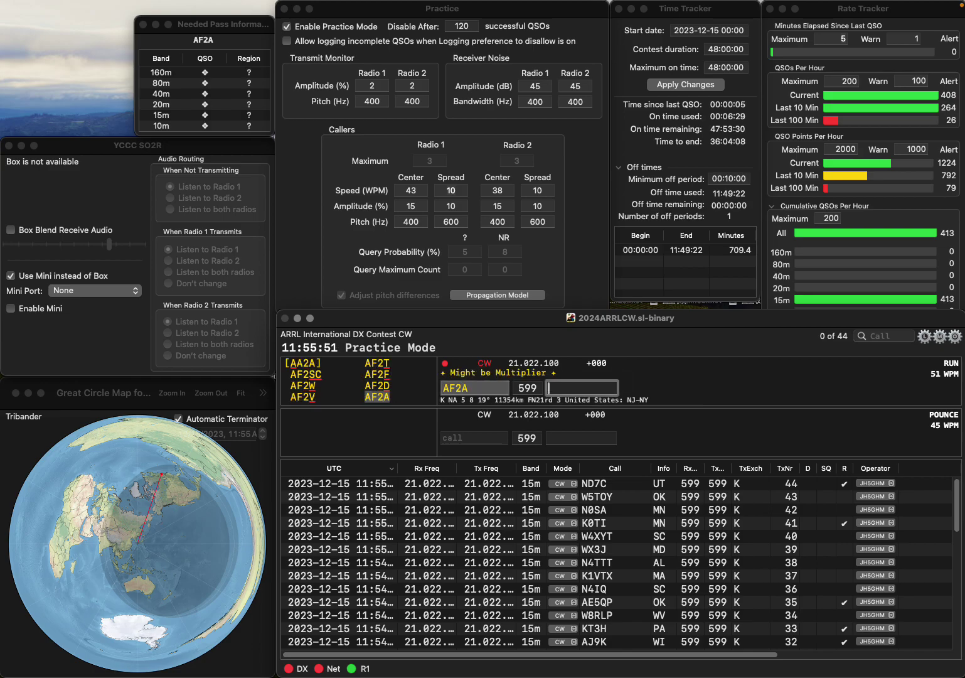
{"action": "type", "text": "NY"}
{"action": "key", "text": "Return"}
Step: Log two run contacts with report 599: K4GSX with received exchange GA and W9CPL with received exchange WI
{"action": "type", "text": "K4"}
{"action": "type", "text": "X"}
{"action": "key", "text": "Tab"}
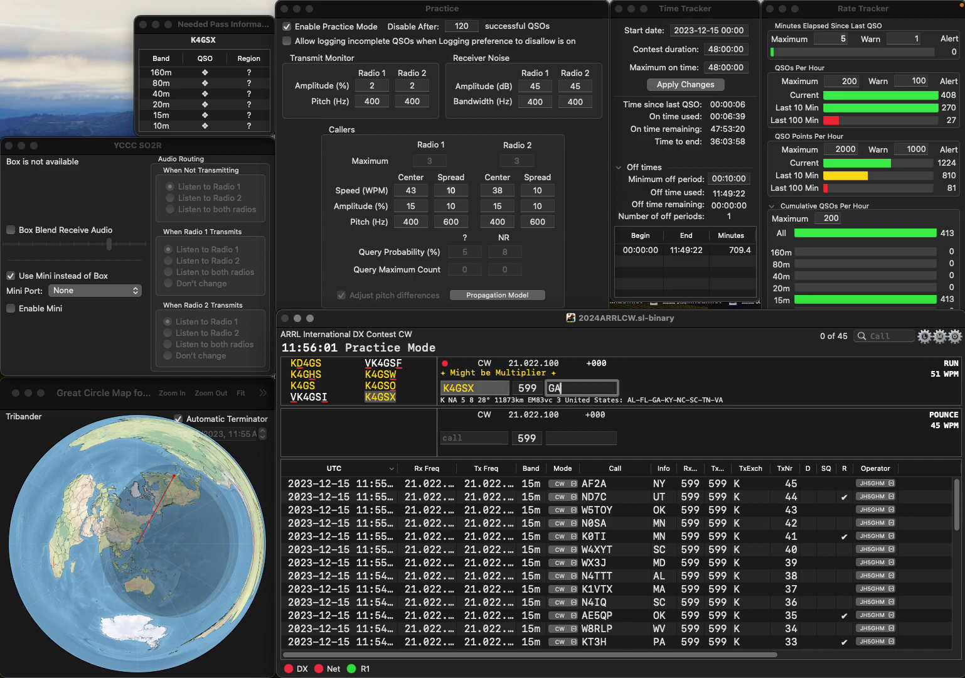
{"action": "key", "text": "Return"}
{"action": "type", "text": "W9CPL"}
{"action": "key", "text": "Return"}
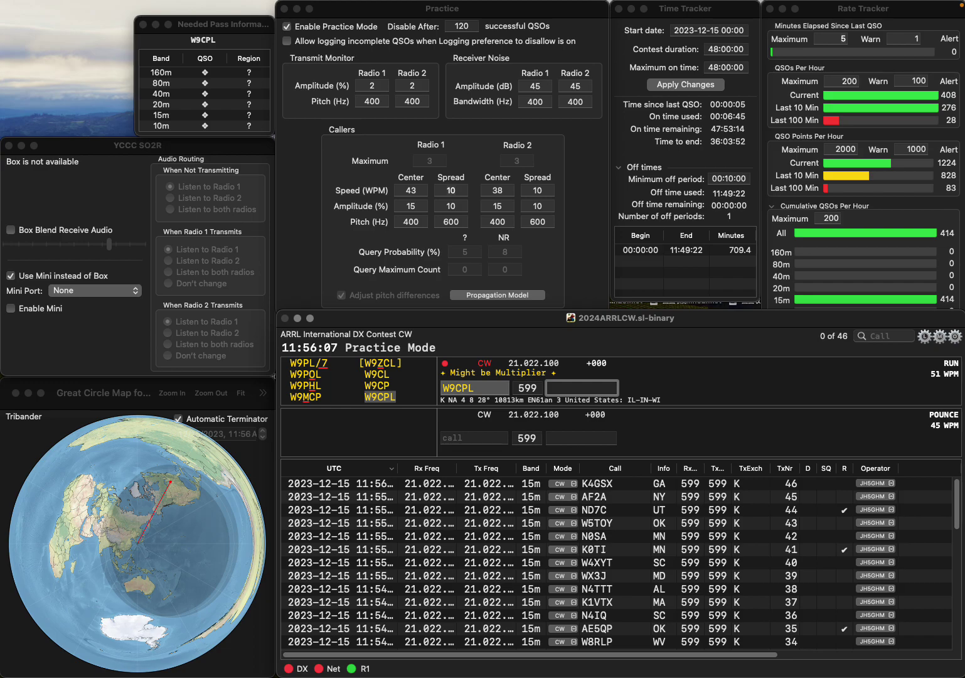
{"action": "type", "text": "WI"}
{"action": "key", "text": "Return"}
Step: Log two run contacts with report 599: K4JJW with received exchange TN and N4IDX with received exchange FL
{"action": "type", "text": "K4JJW"}
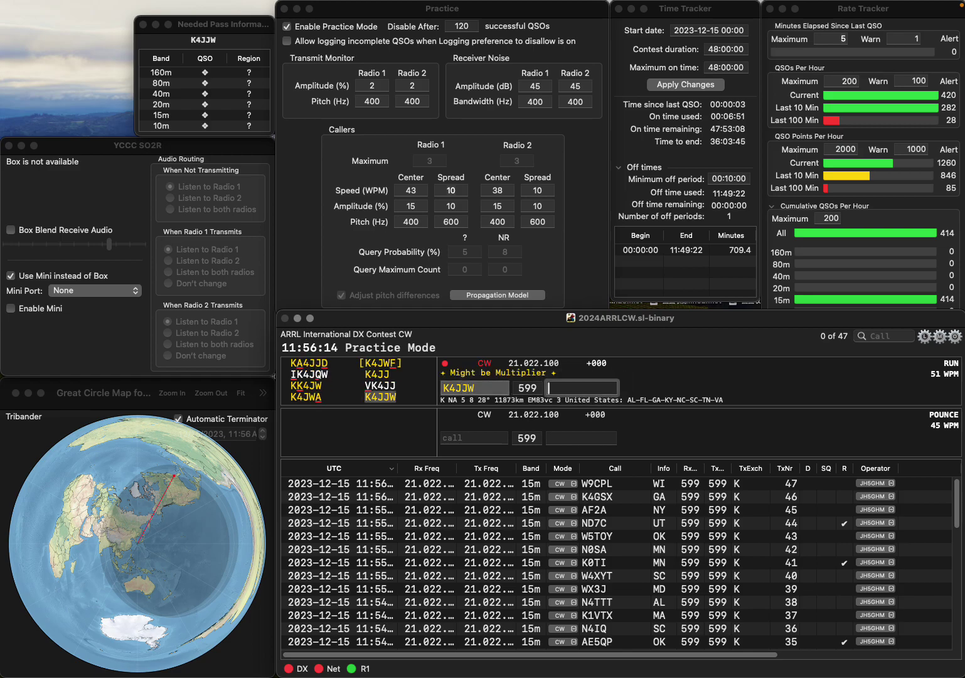
{"action": "key", "text": "space"}
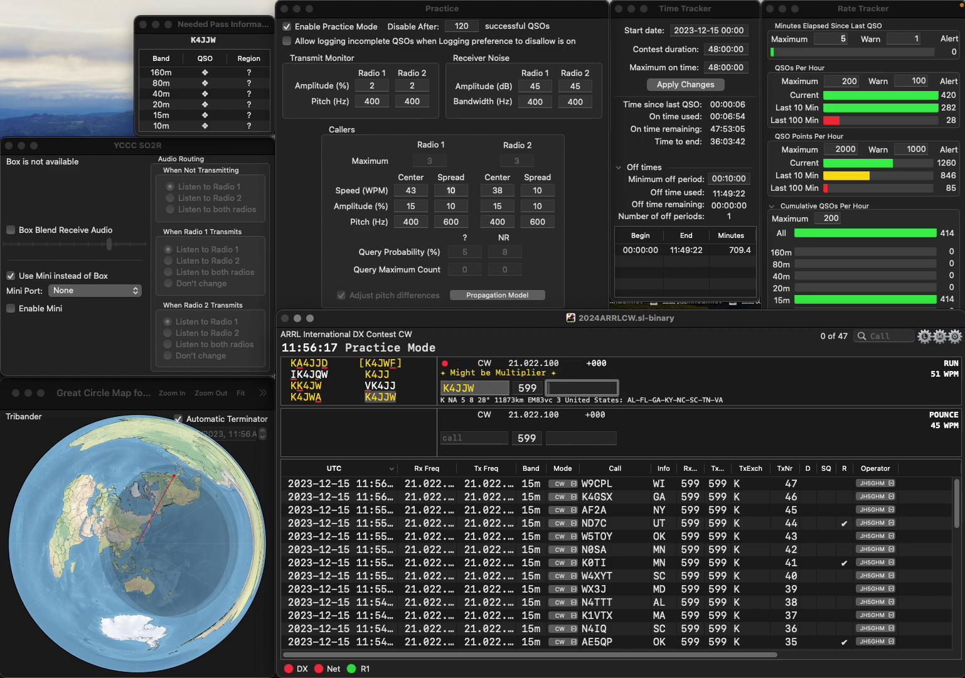
{"action": "key", "text": "Return"}
{"action": "type", "text": "N4IDX"}
{"action": "key", "text": "space"}
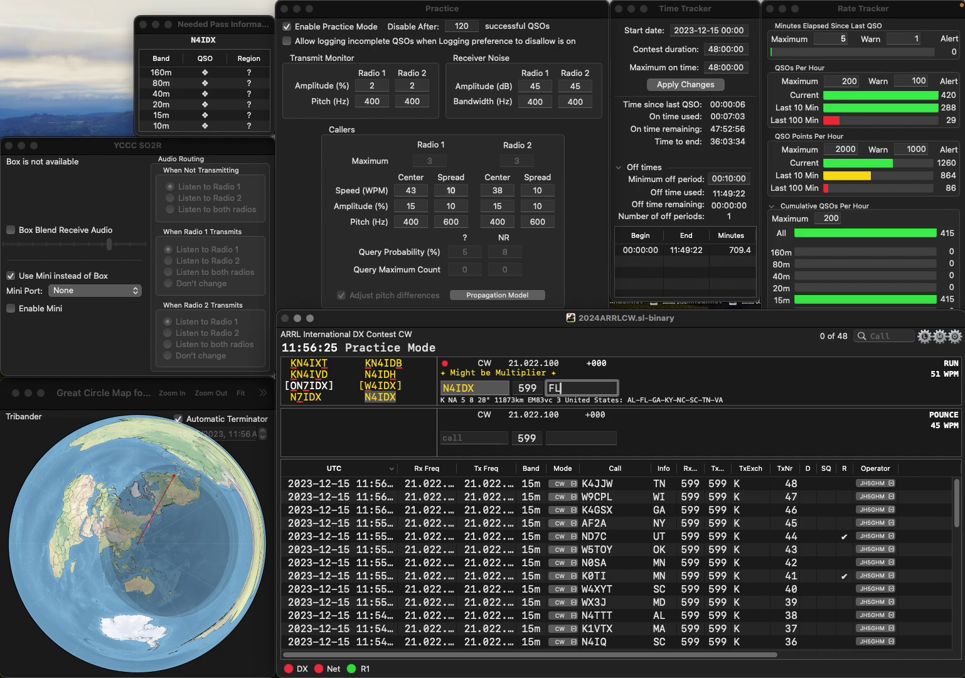
{"action": "key", "text": "Return"}
{"action": "type", "text": "KE0NWG"}
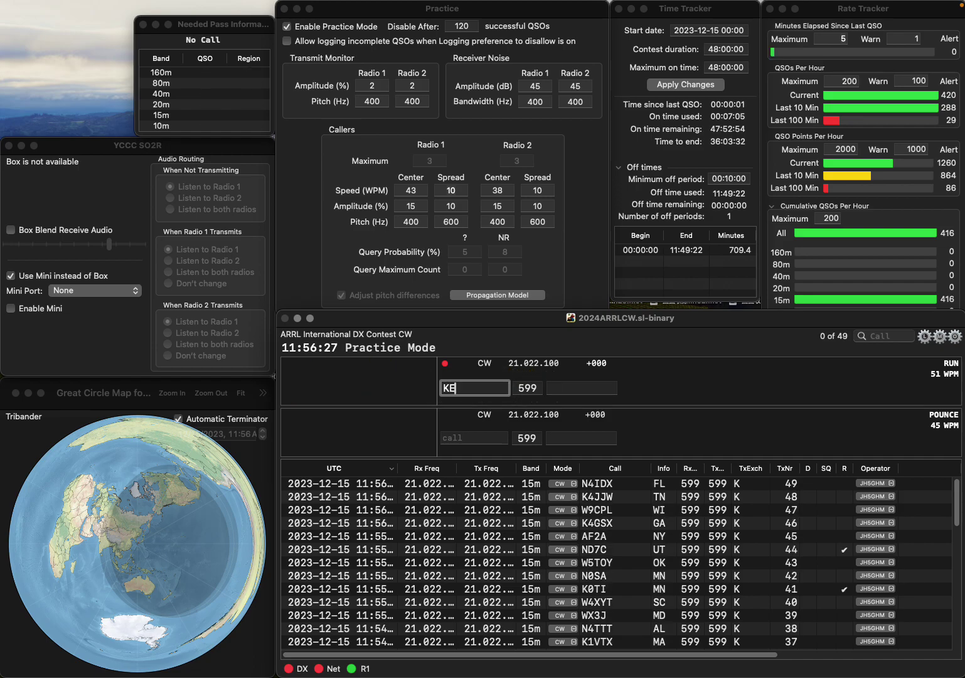
{"action": "key", "text": "space"}
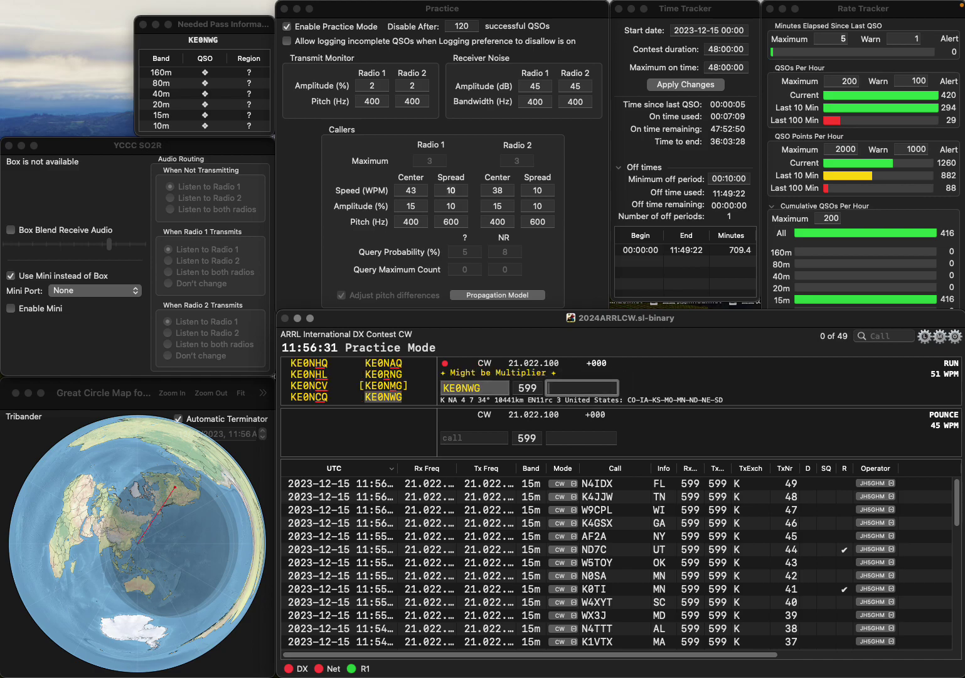
{"action": "type", "text": "KOO"}
{"action": "key", "text": "Return"}
{"action": "type", "text": "AC9BJ"}
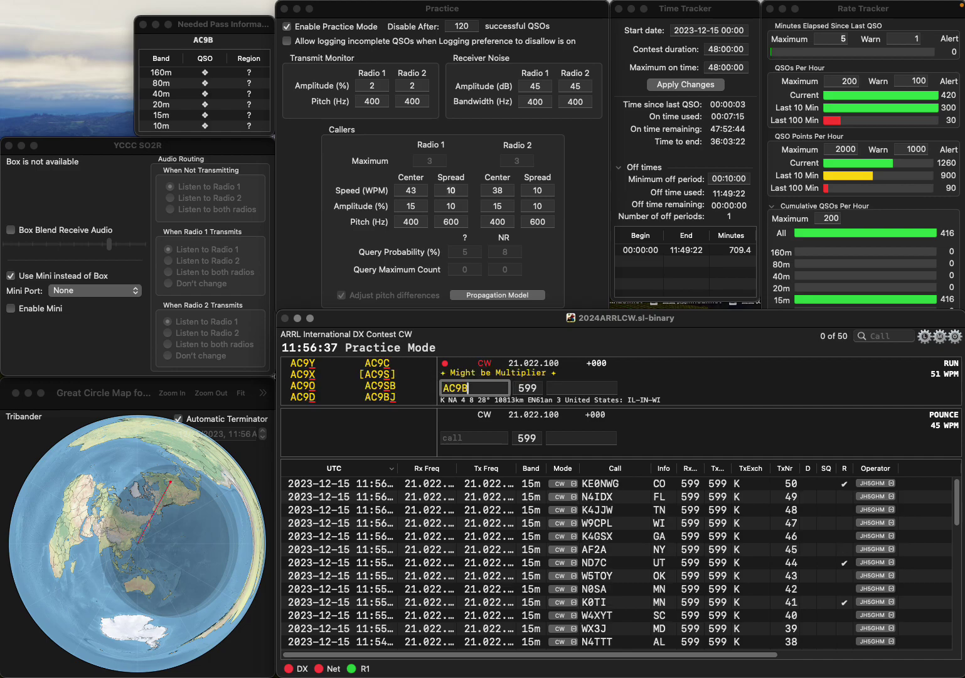
{"action": "key", "text": "space"}
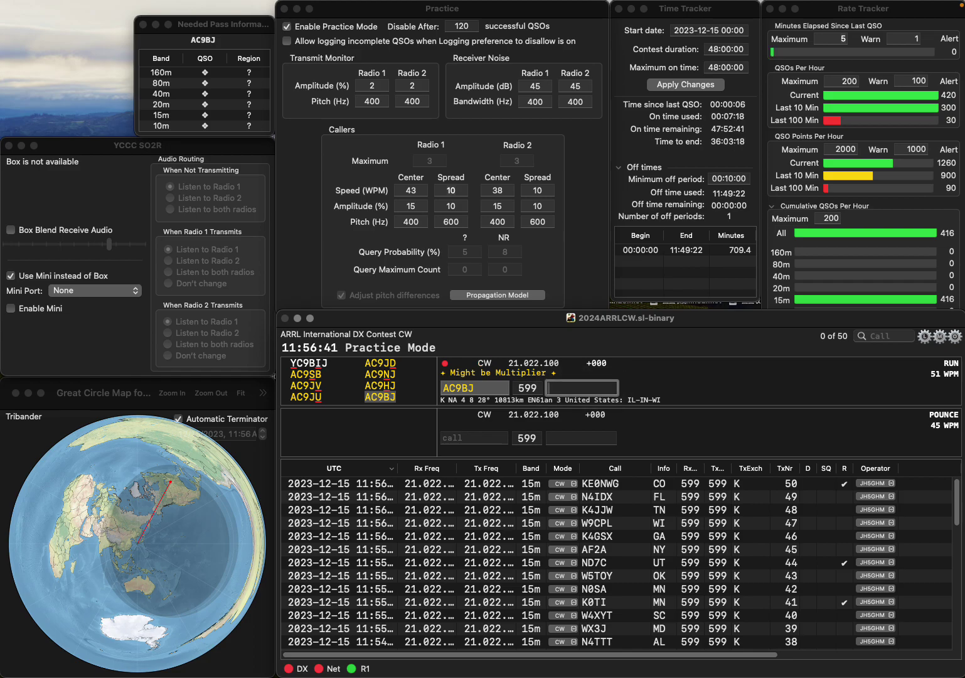
{"action": "type", "text": "I"}
{"action": "key", "text": "Return"}
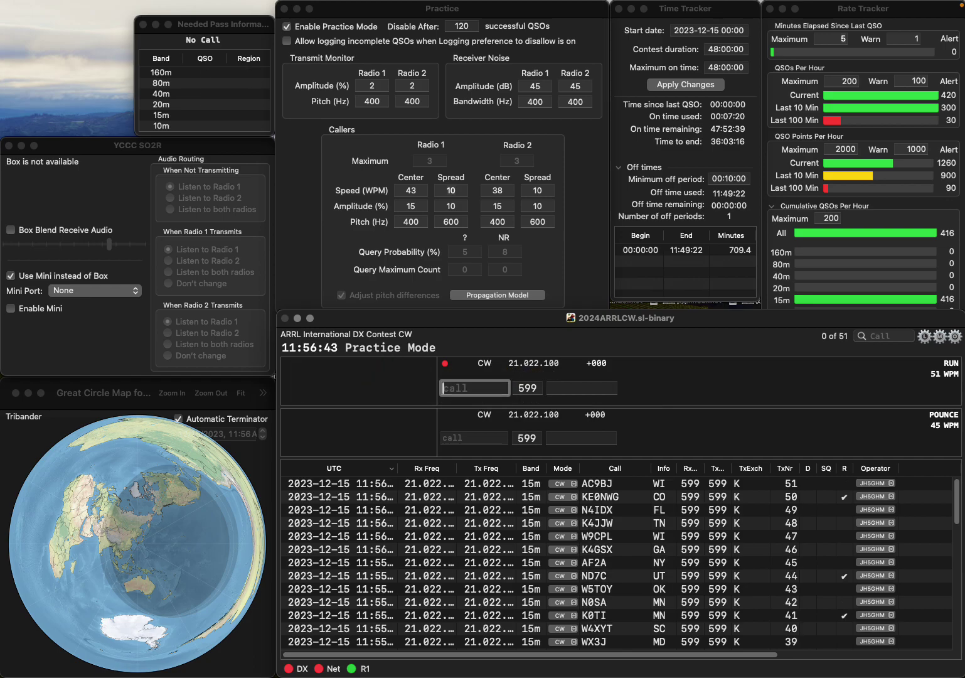
{"action": "type", "text": "K0AD"}
{"action": "key", "text": "space"}
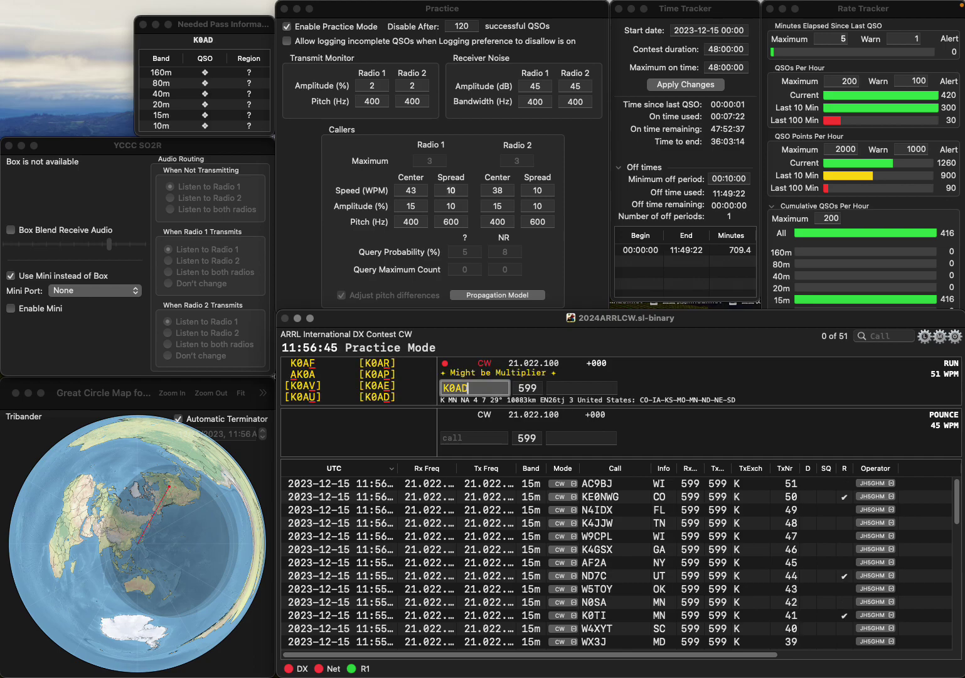
{"action": "type", "text": "MN"}
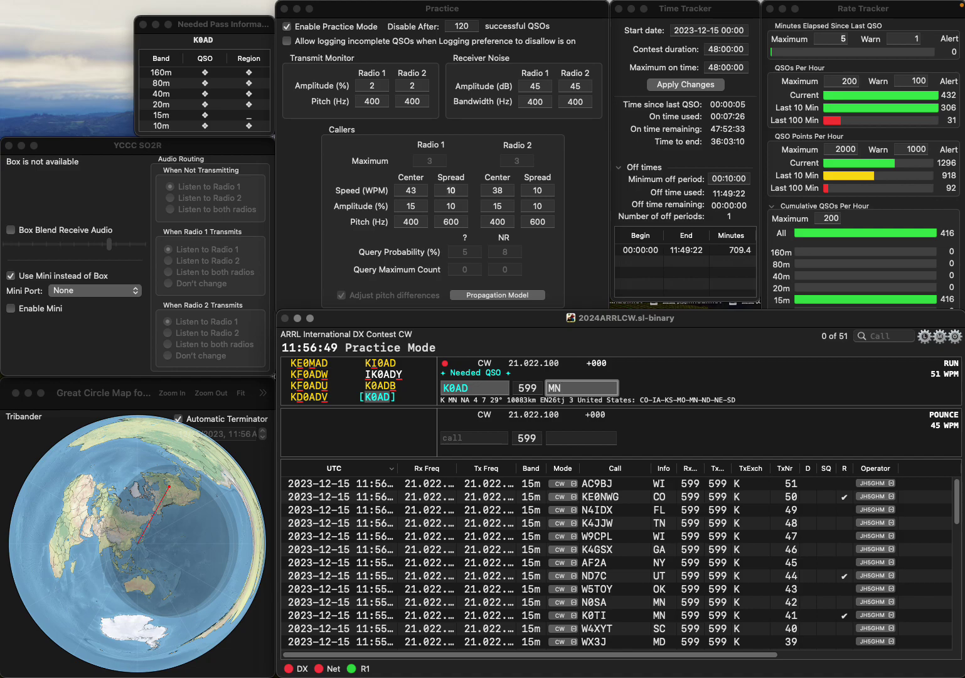
{"action": "key", "text": "Return"}
{"action": "type", "text": "N1TA"}
{"action": "key", "text": "space"}
{"action": "type", "text": "MA"}
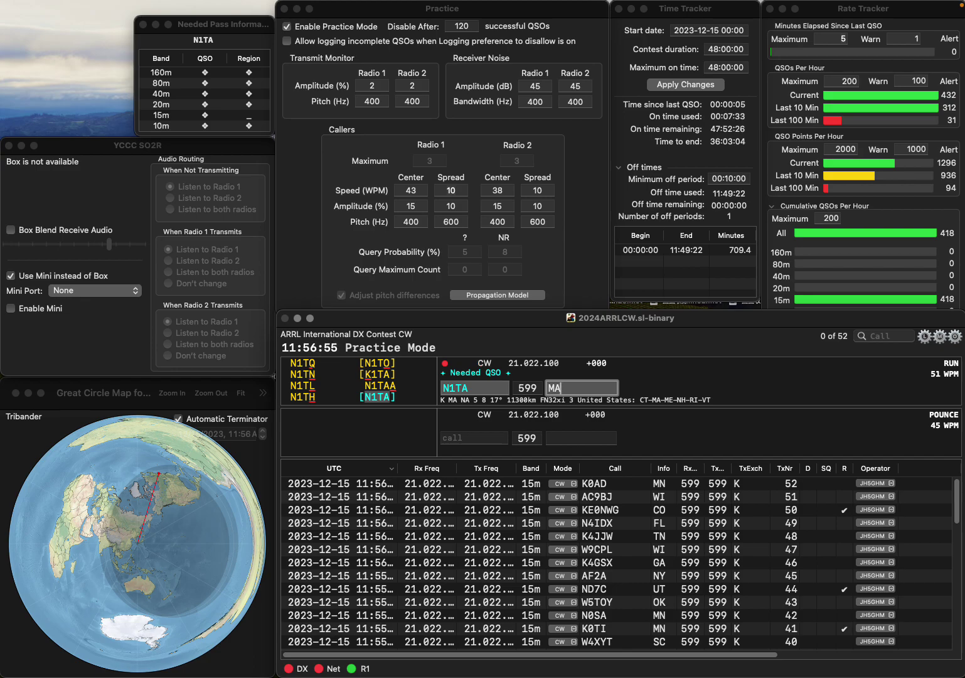
{"action": "key", "text": "Return"}
Step: Log two run contacts with report 599: W0XM with received exchange MN and K8TLC with received exchange MI
{"action": "type", "text": "W0XM"}
{"action": "key", "text": "space"}
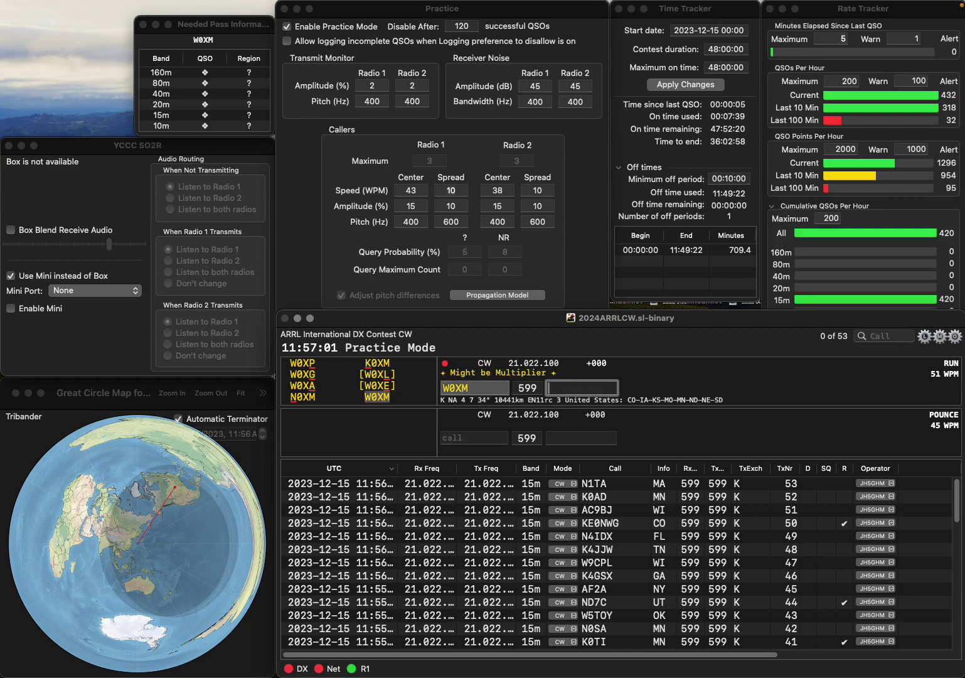
{"action": "key", "text": "Return"}
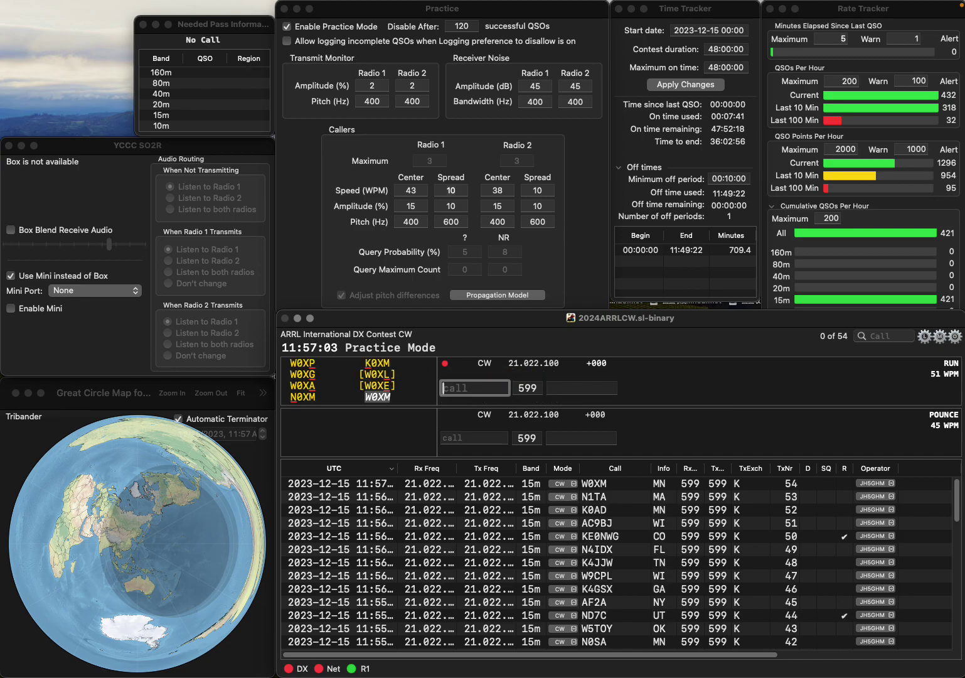
{"action": "type", "text": "K8"}
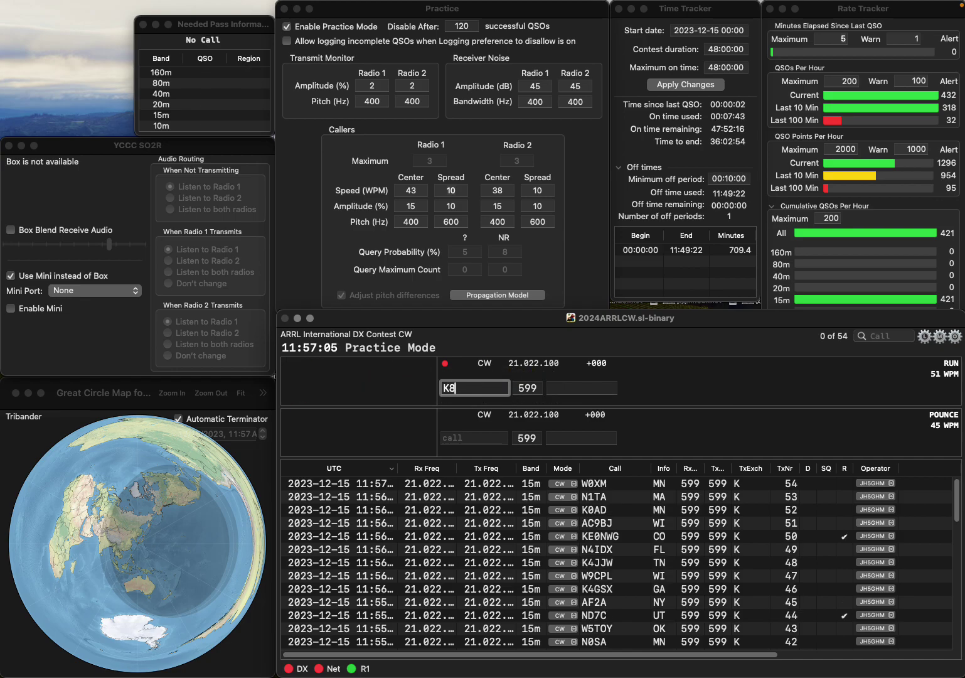
{"action": "type", "text": "TLC"}
{"action": "key", "text": "Tab"}
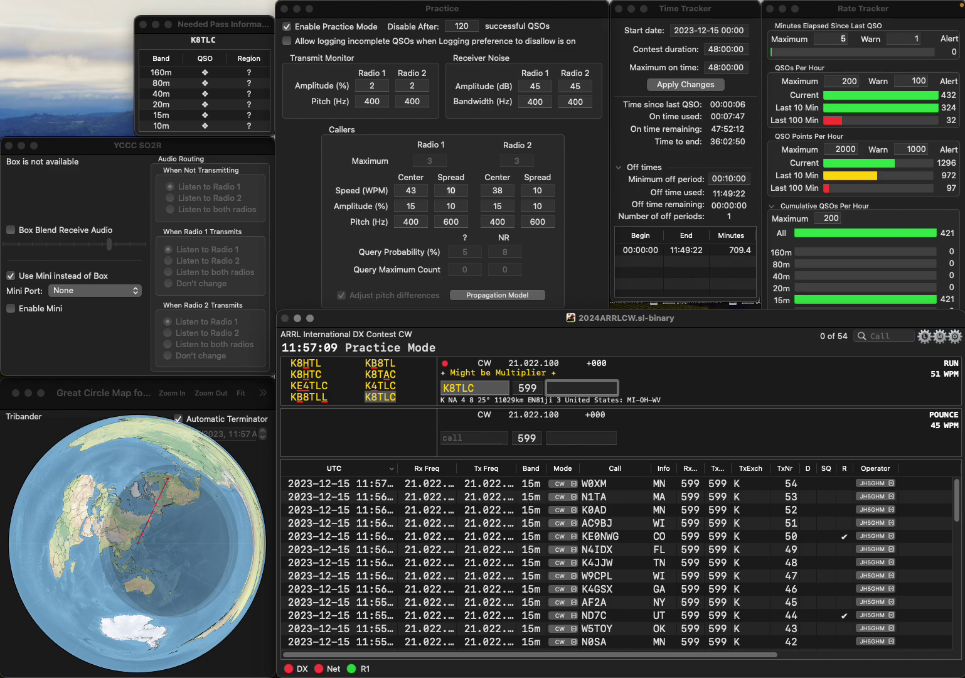
{"action": "key", "text": "Return"}
{"action": "type", "text": "KD5MZC"}
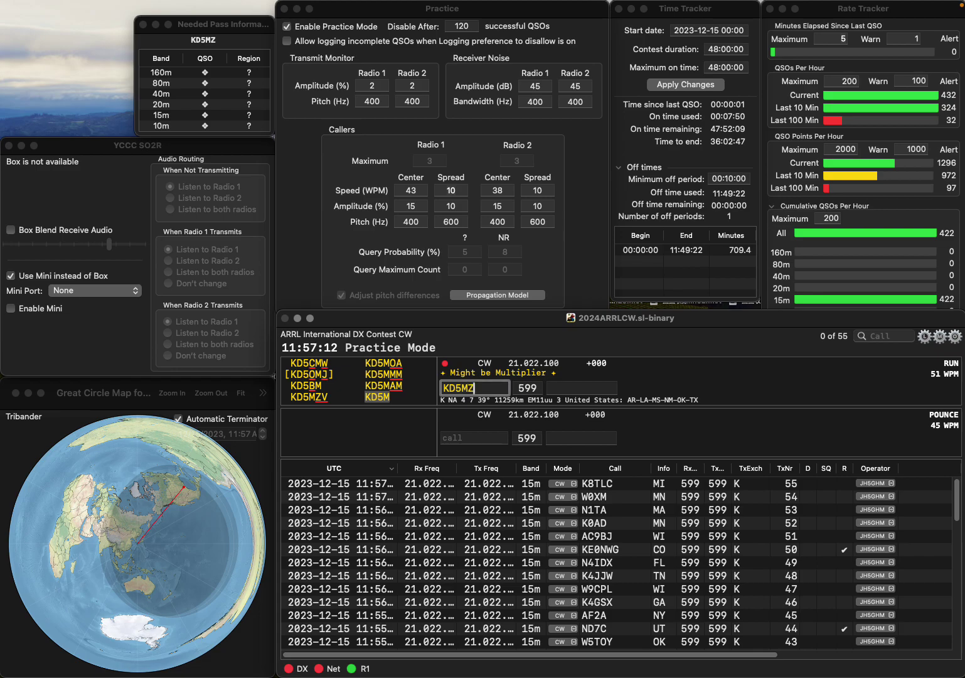
{"action": "key", "text": "Left"}
{"action": "key", "text": "Left"}
{"action": "key", "text": "Left"}
{"action": "key", "text": "BackSpace"}
{"action": "type", "text": "B"}
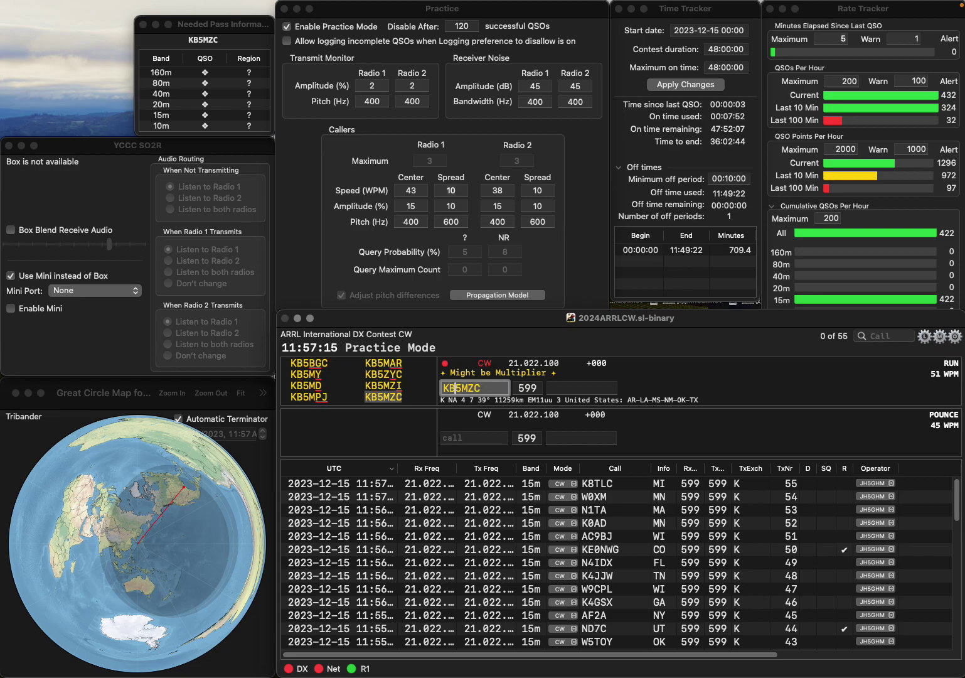
{"action": "key", "text": "space"}
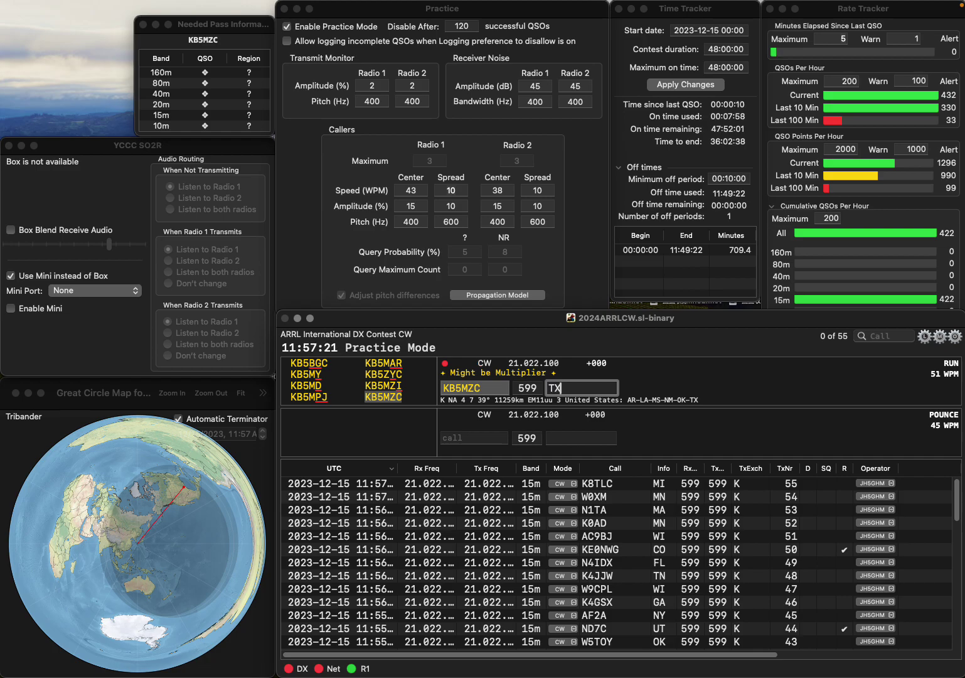
{"action": "key", "text": "Return"}
{"action": "type", "text": "K"}
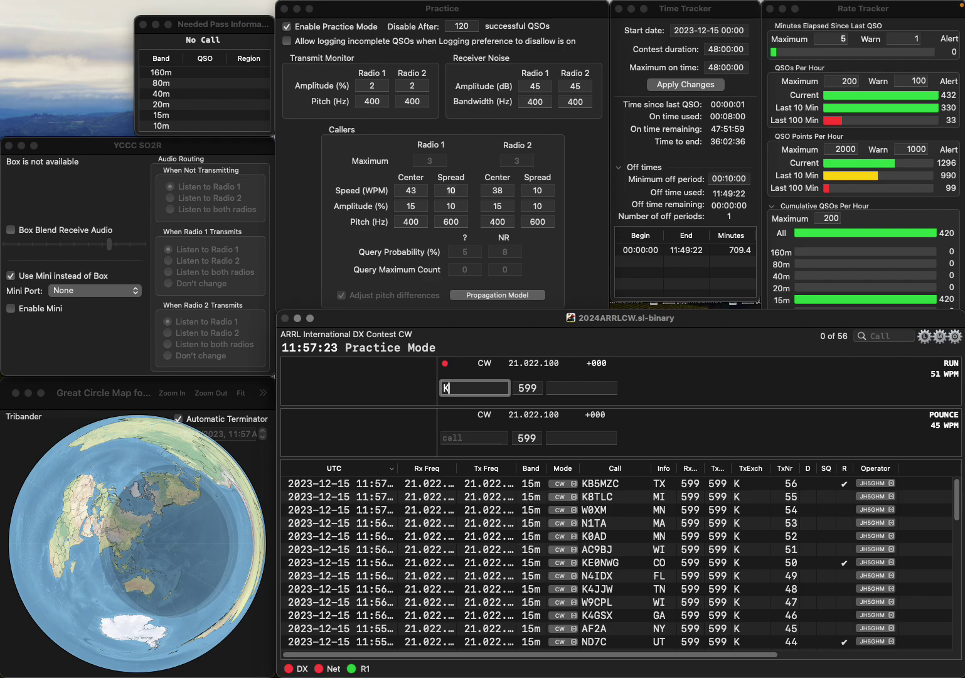
{"action": "type", "text": "0LW"}
{"action": "key", "text": "space"}
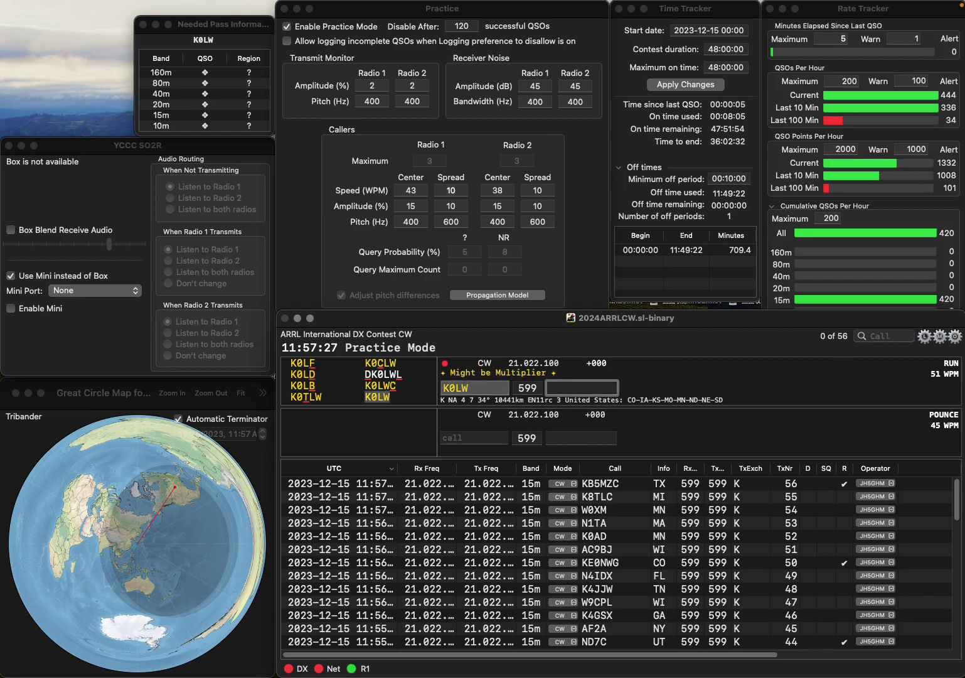
{"action": "type", "text": "O"}
{"action": "key", "text": "Return"}
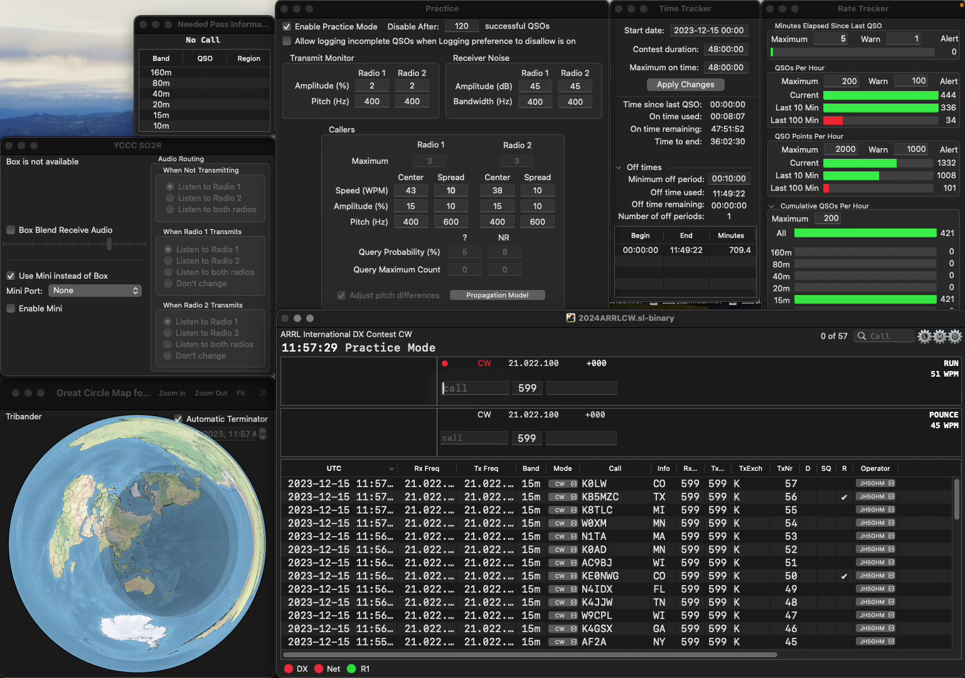
Step: Log a run contact with W8FDX, report 599 and received exchange OH
{"action": "type", "text": "W8FDX"}
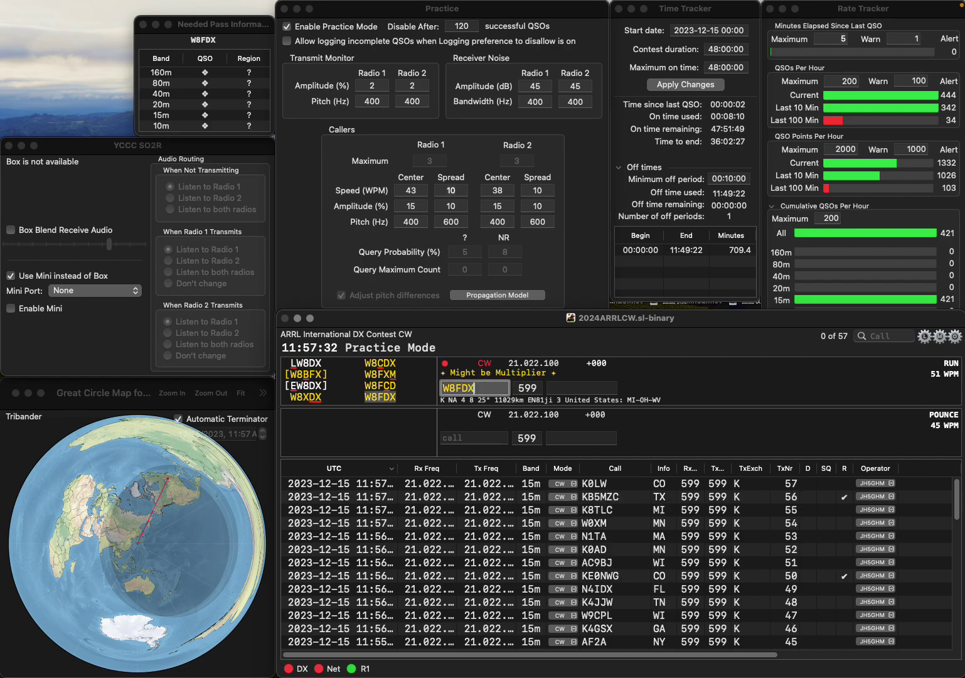
{"action": "key", "text": "Return"}
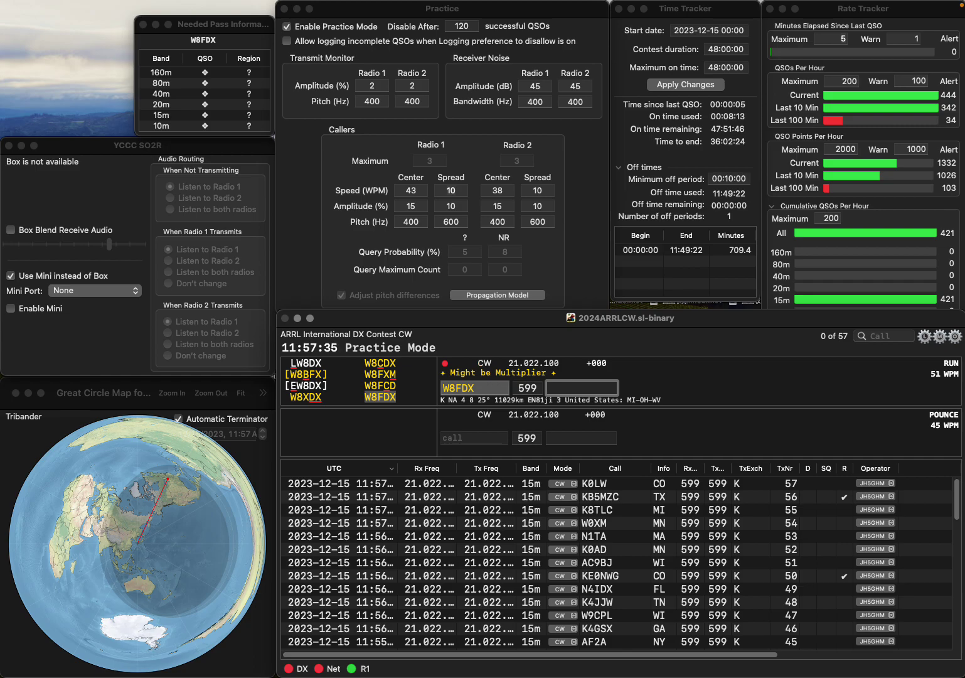
{"action": "key", "text": "Return"}
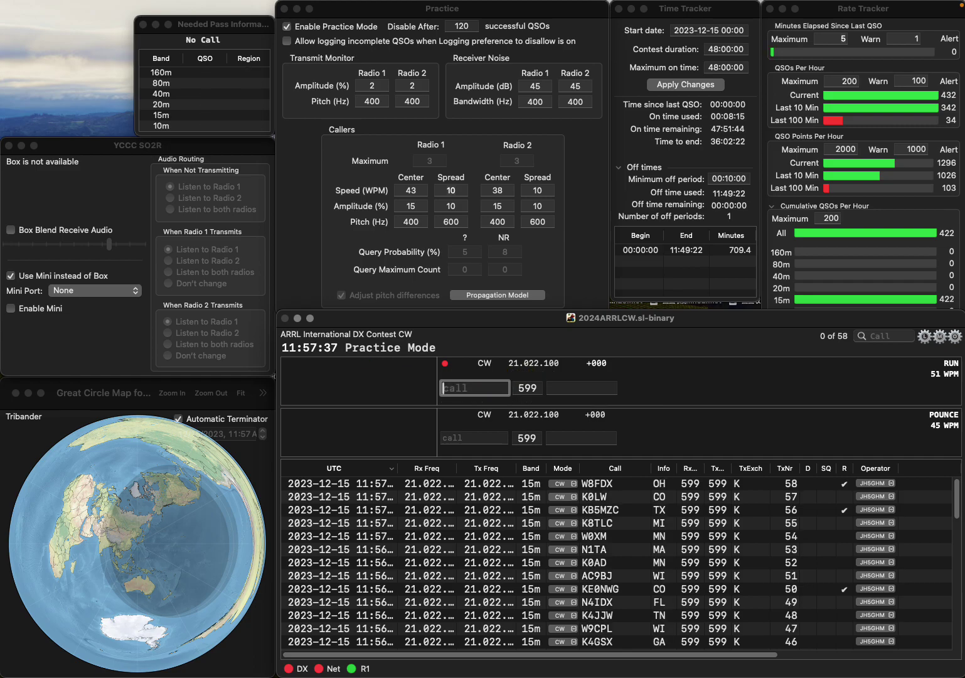
{"action": "type", "text": "5TN"}
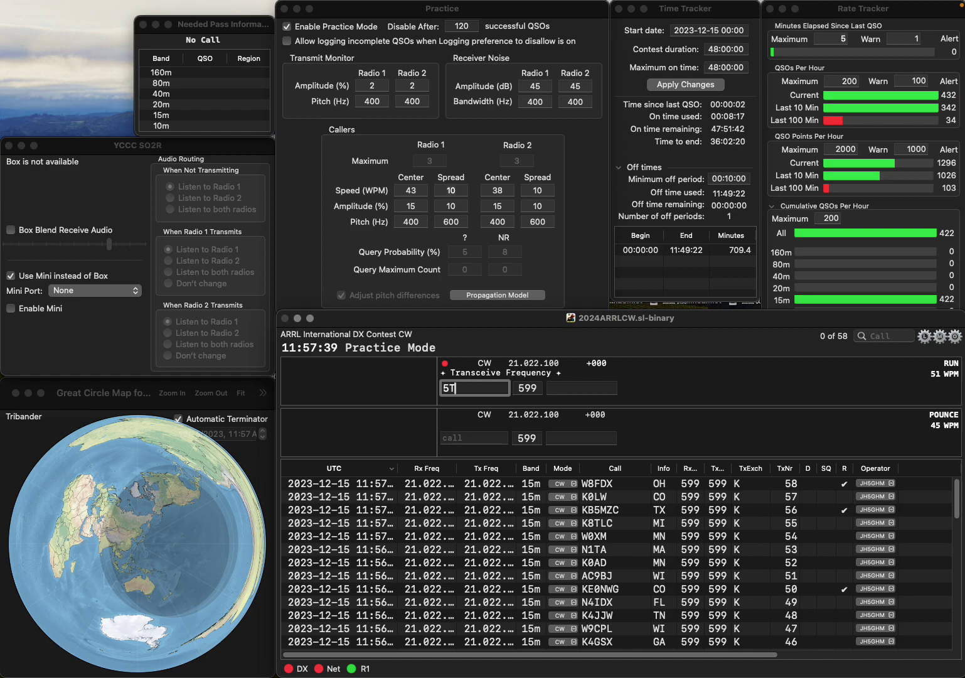
{"action": "left_click", "coordinate": [443, 388]}
{"action": "type", "text": "AD5TN"}
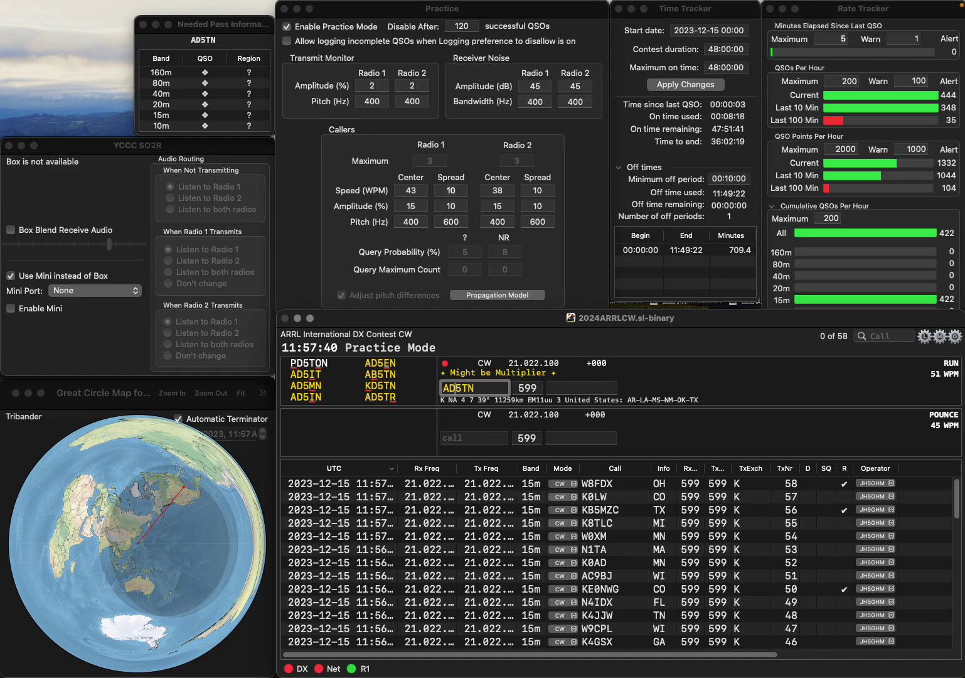
{"action": "key", "text": "BackSpace"}
{"action": "type", "text": "B"}
{"action": "key", "text": "Return"}
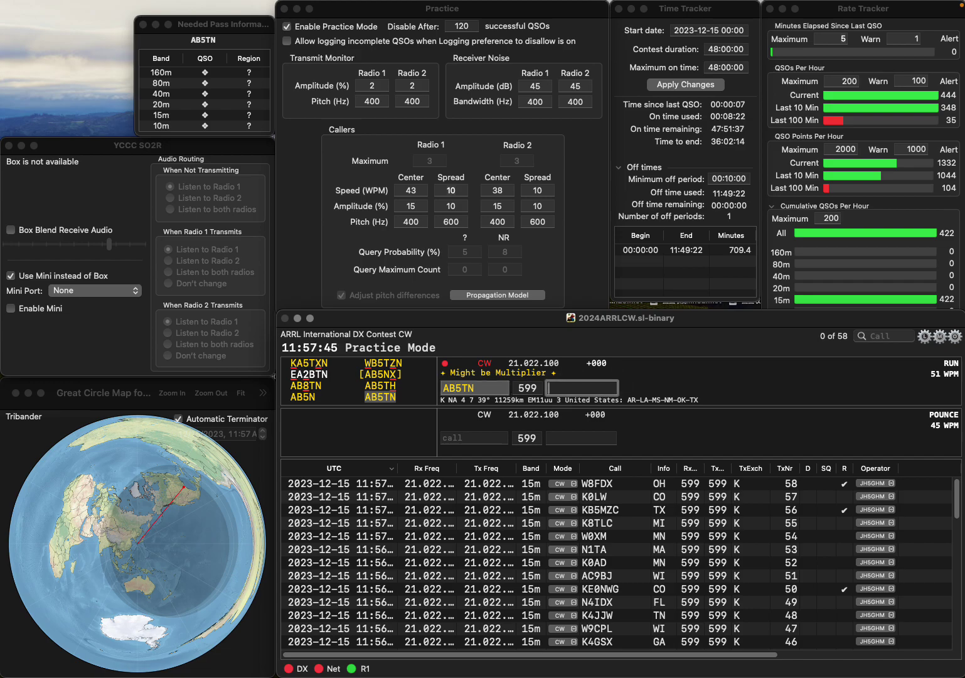
{"action": "type", "text": "A"}
{"action": "key", "text": "Return"}
{"action": "type", "text": "W"}
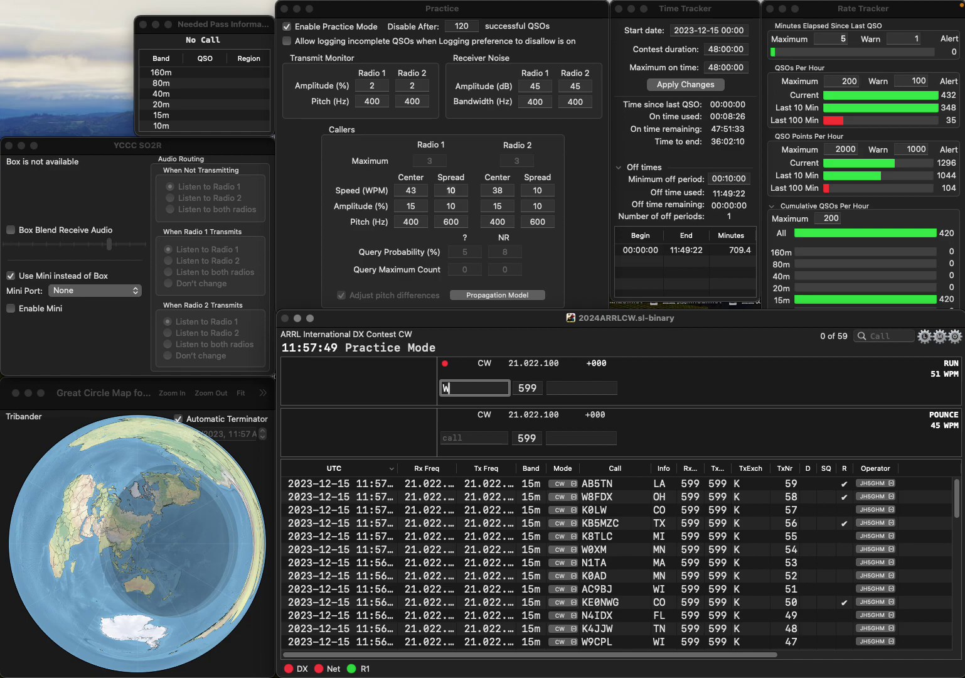
{"action": "type", "text": "B2DMC"}
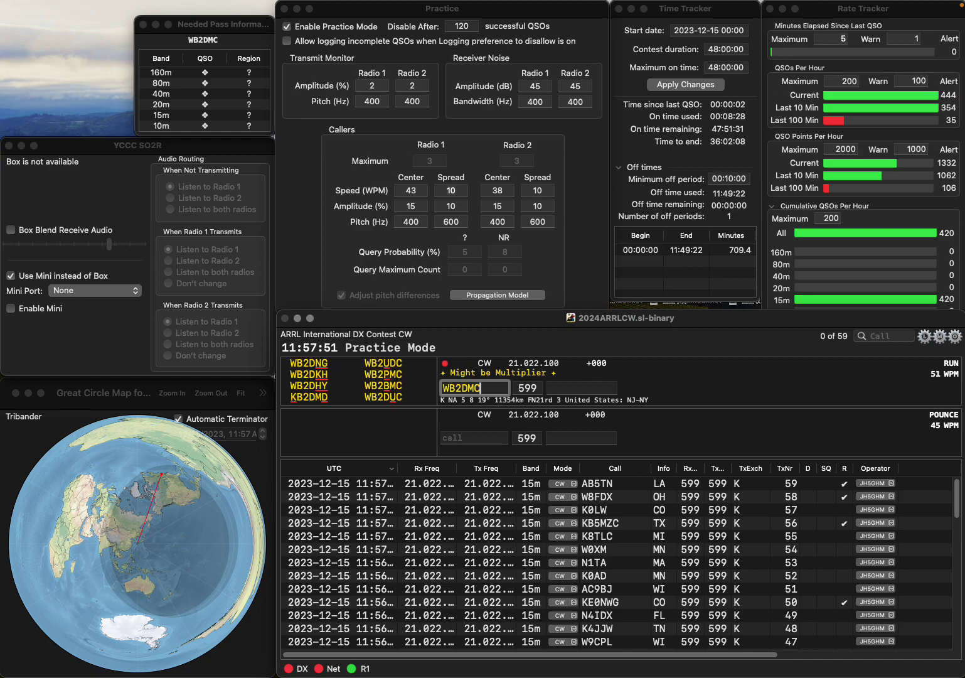
{"action": "key", "text": "BackSpace"}
{"action": "key", "text": "BackSpace"}
{"action": "key", "text": "BackSpace"}
{"action": "type", "text": "BMC"}
{"action": "key", "text": "Return"}
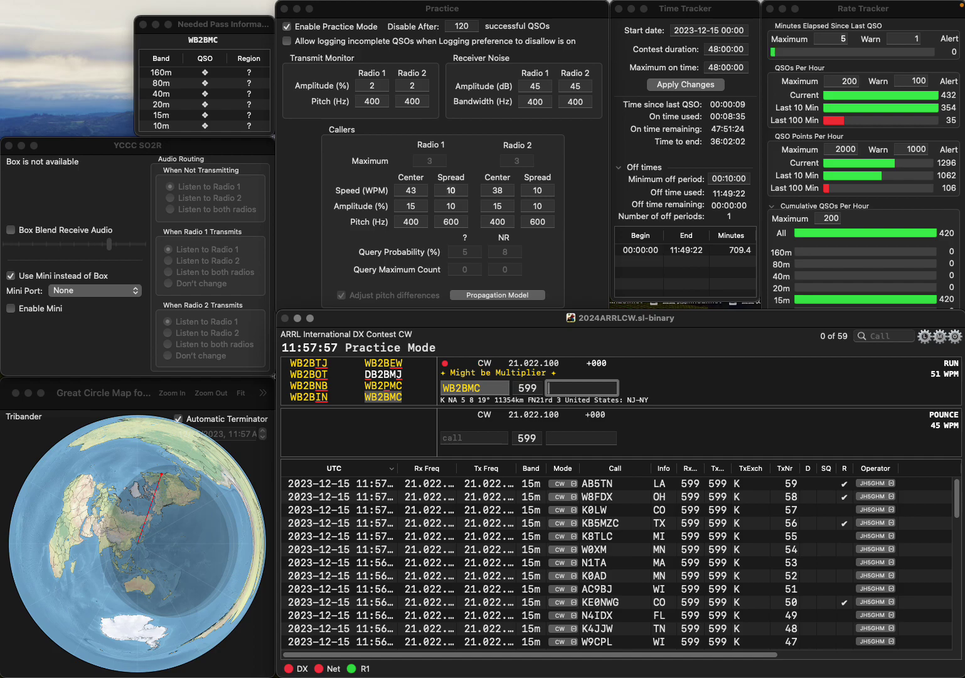
{"action": "type", "text": "NY"}
{"action": "key", "text": "Return"}
{"action": "type", "text": "N"}
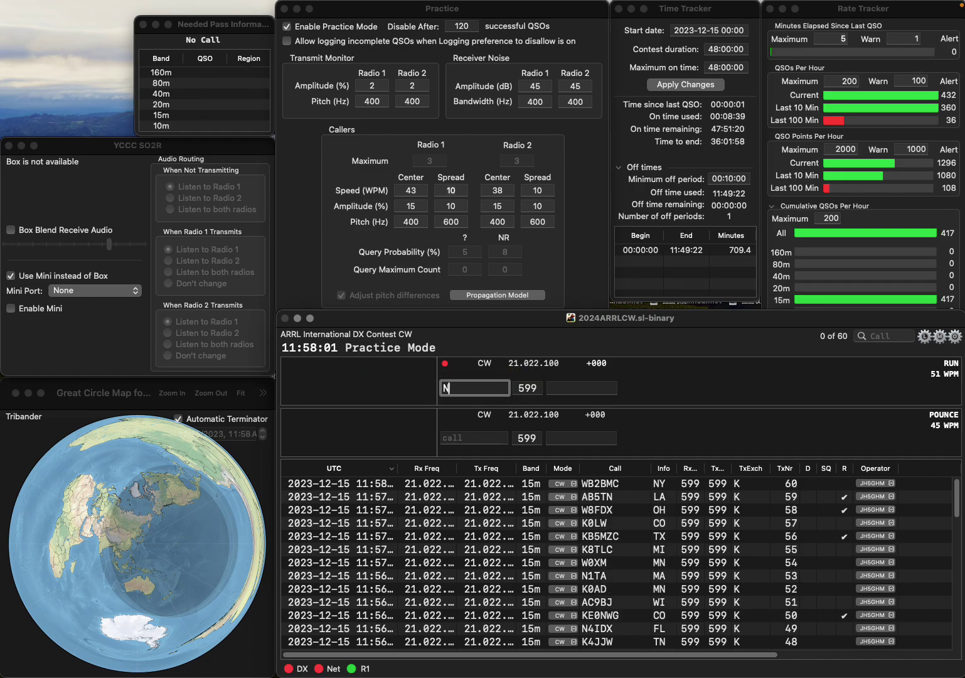
{"action": "type", "text": "9OY"}
{"action": "key", "text": "space"}
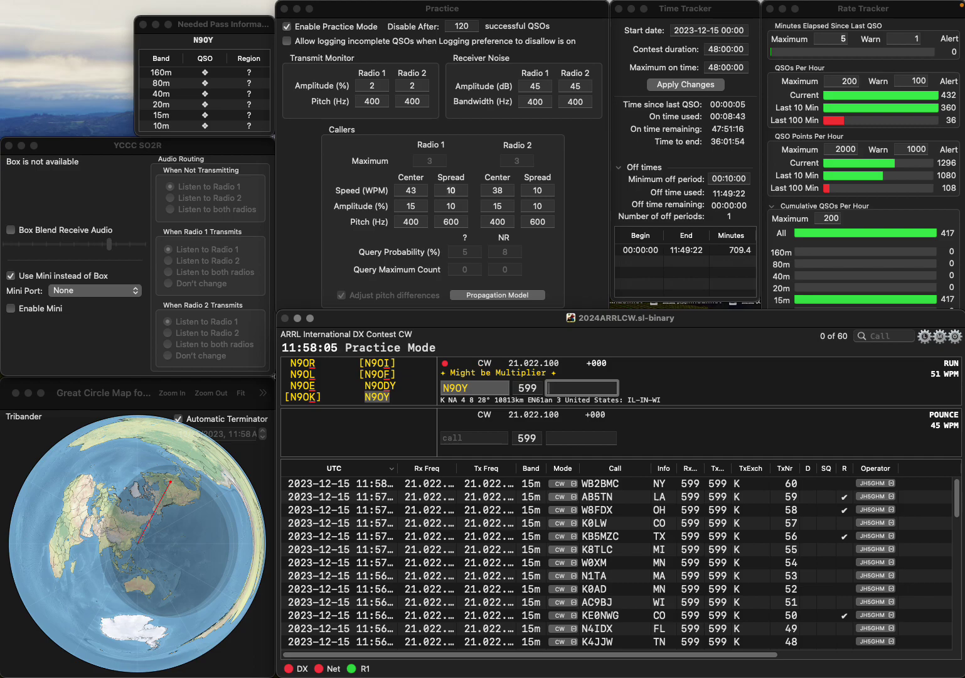
{"action": "type", "text": "WI"}
{"action": "key", "text": "Return"}
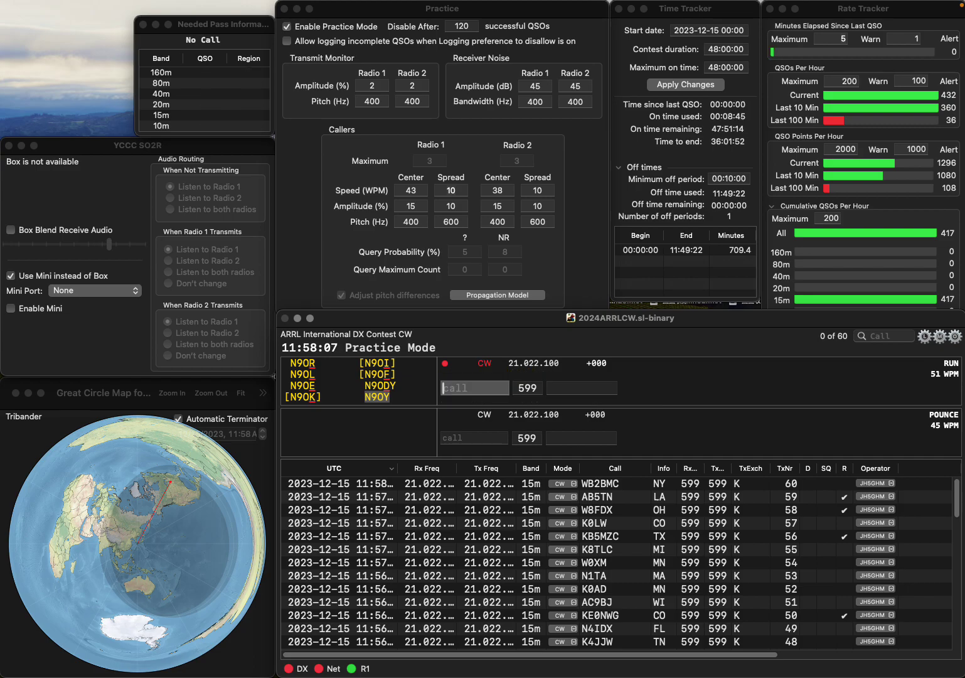
{"action": "type", "text": "W"}
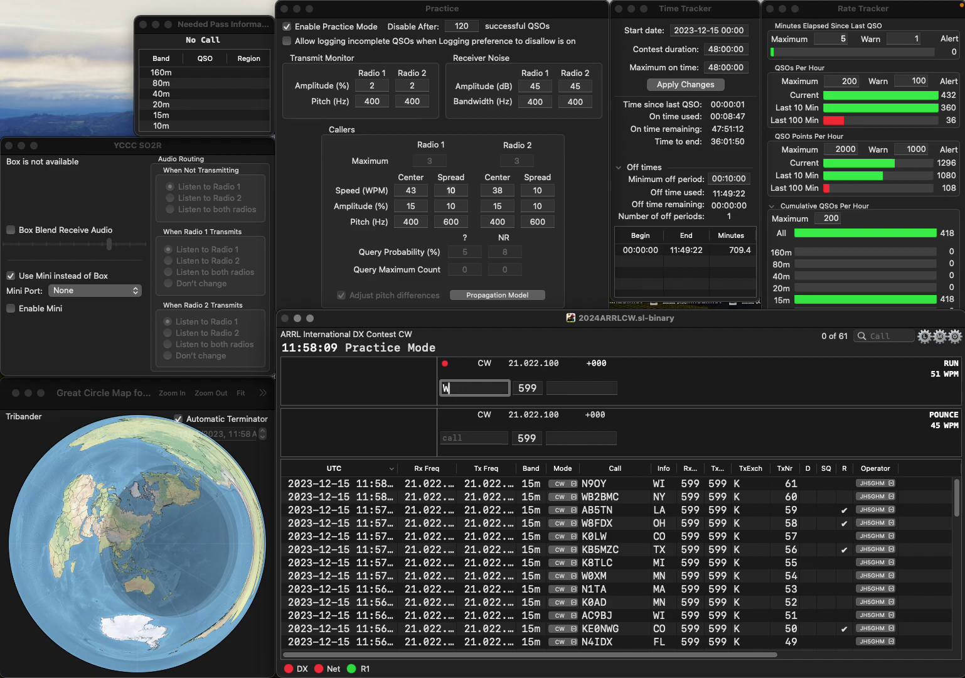
{"action": "type", "text": "BO"}
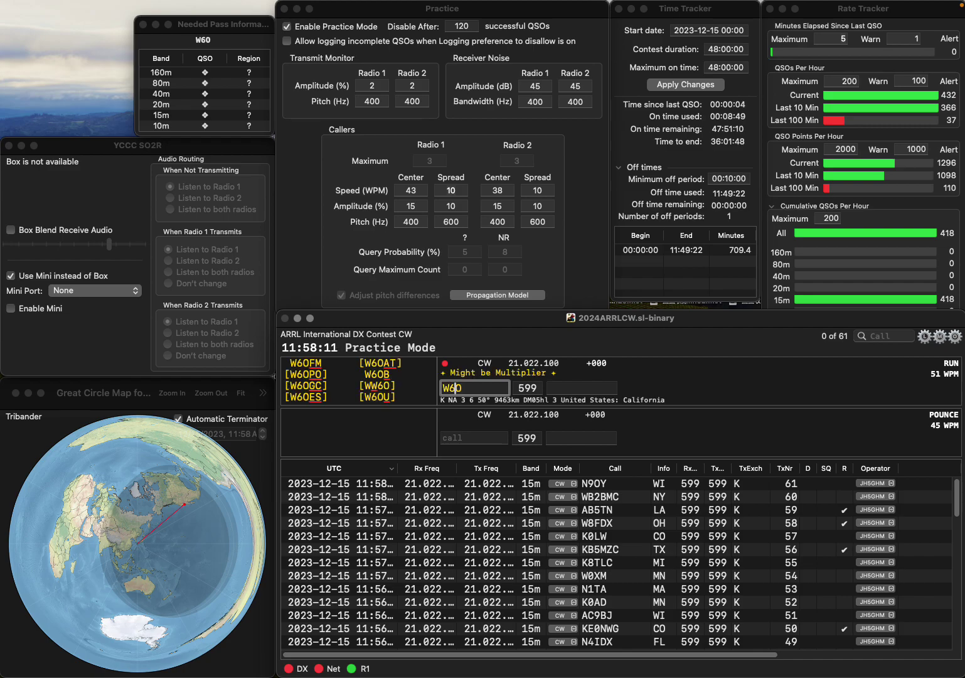
{"action": "type", "text": "DU"}
{"action": "key", "text": "Tab"}
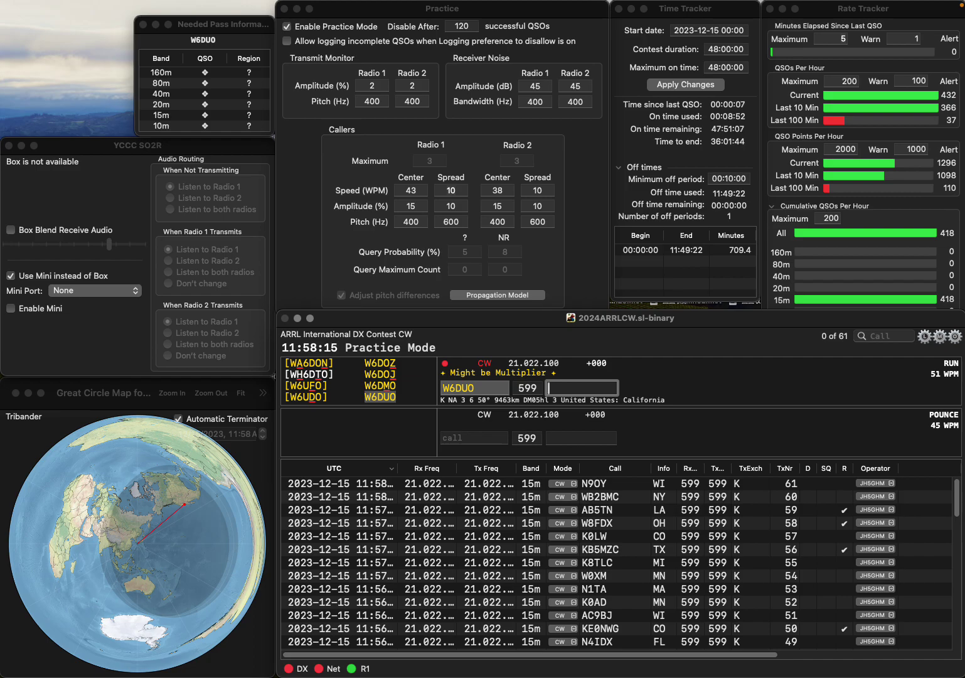
{"action": "type", "text": "CA"}
{"action": "key", "text": "Return"}
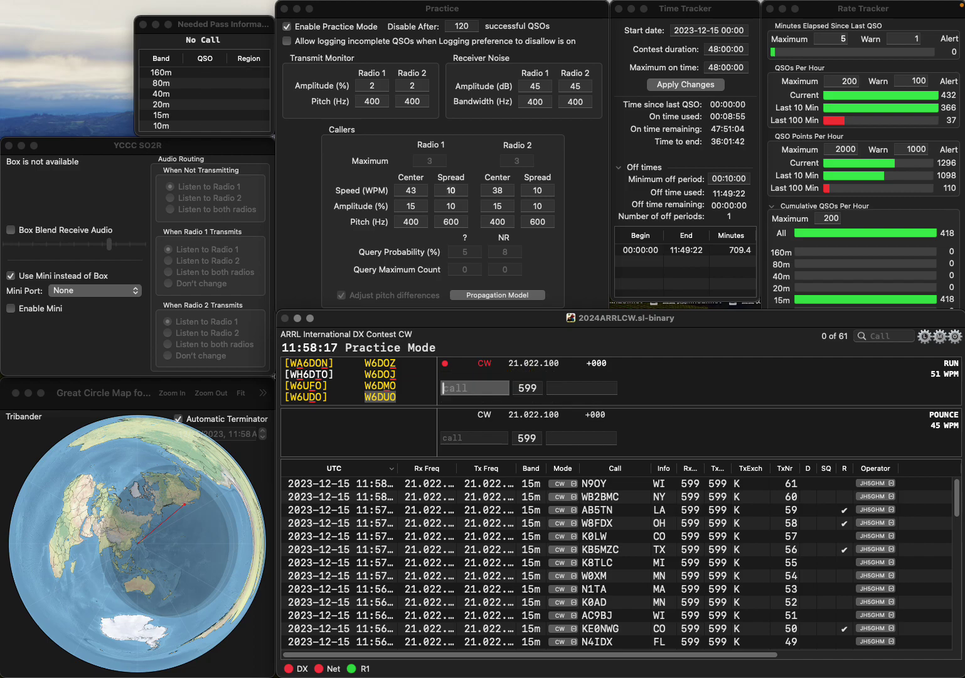
Step: Log a run contact with AH6SU, report 599 and received exchange AR
{"action": "type", "text": "AH6SU"}
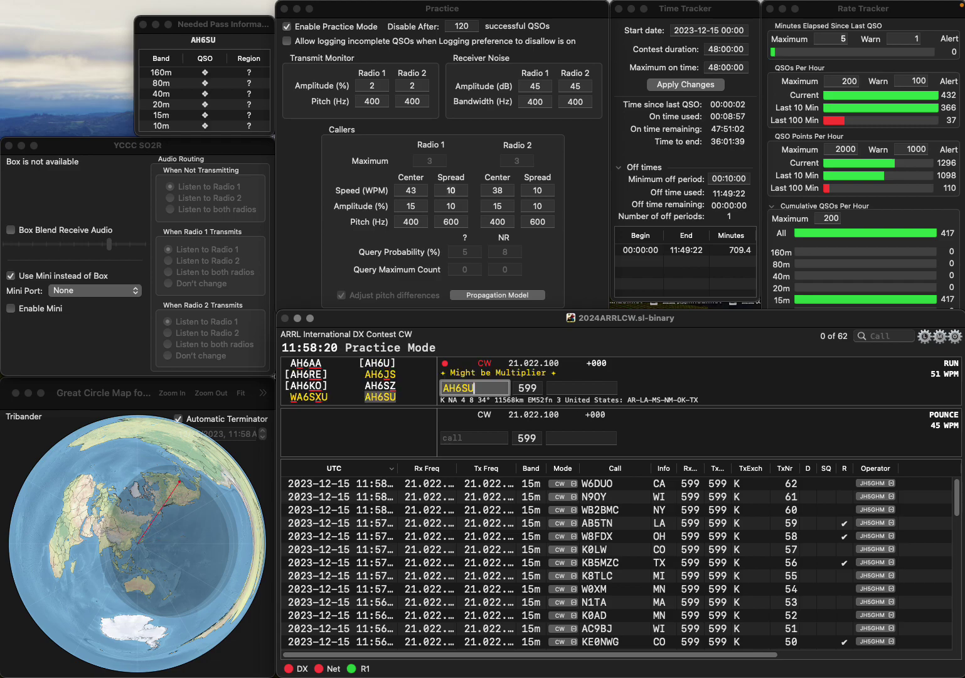
{"action": "key", "text": "Return"}
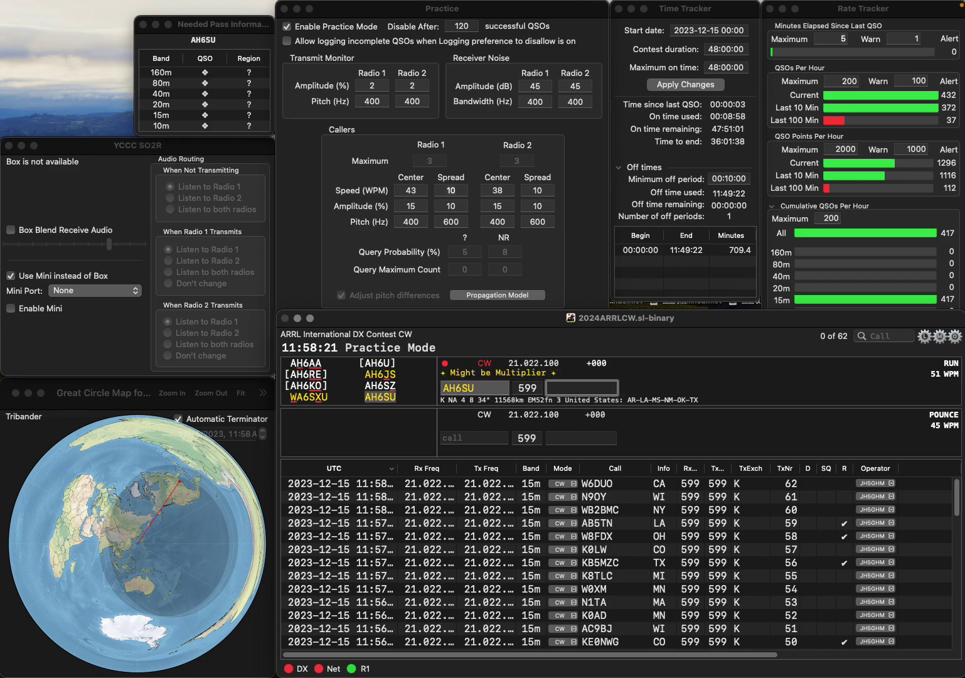
{"action": "type", "text": "AR"}
{"action": "key", "text": "Return"}
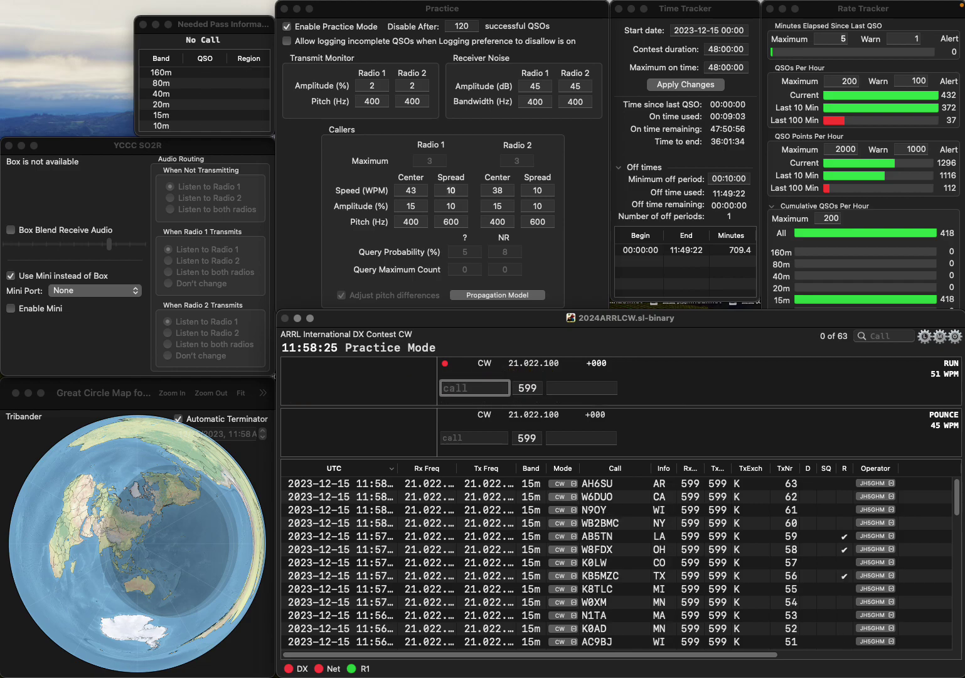
Step: Enter the partial call KEB6X, correct it to K6TXE, and log the contact with report 599 and received exchange CA
{"action": "type", "text": "KE"}
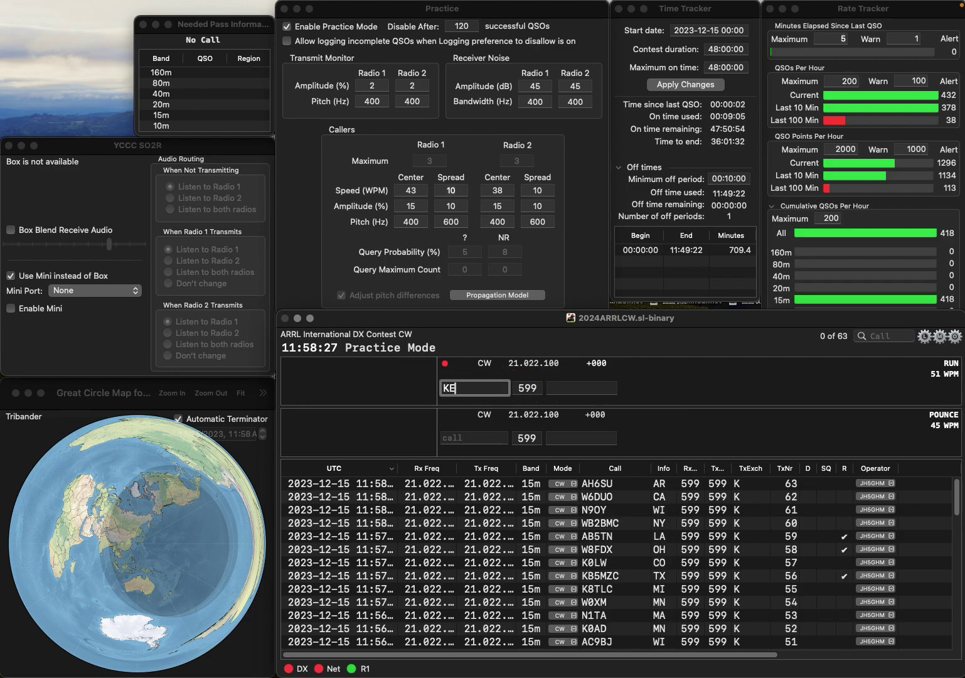
{"action": "type", "text": "B6XR"}
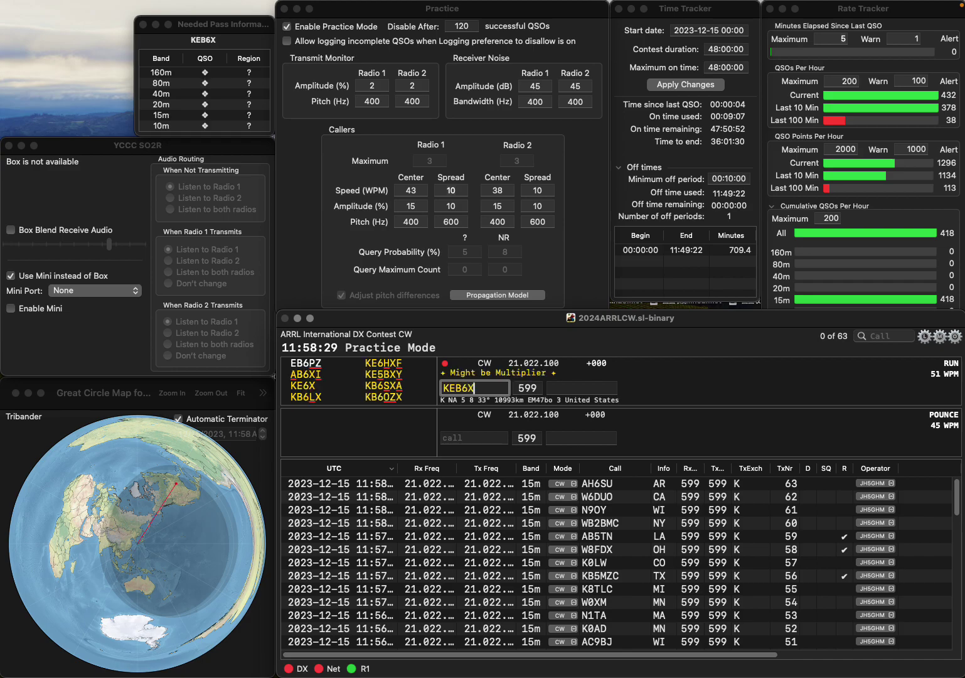
{"action": "key", "text": "BackSpace"}
{"action": "key", "text": "Delete"}
{"action": "key", "text": "Delete"}
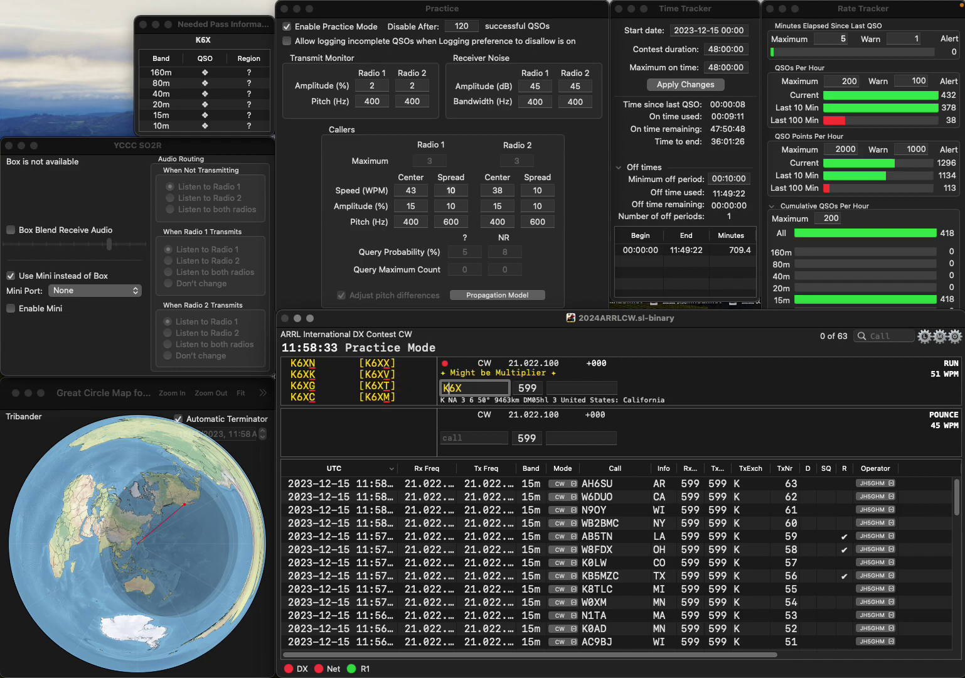
{"action": "key", "text": "BackSpace"}
{"action": "type", "text": "TXE"}
{"action": "key", "text": "Return"}
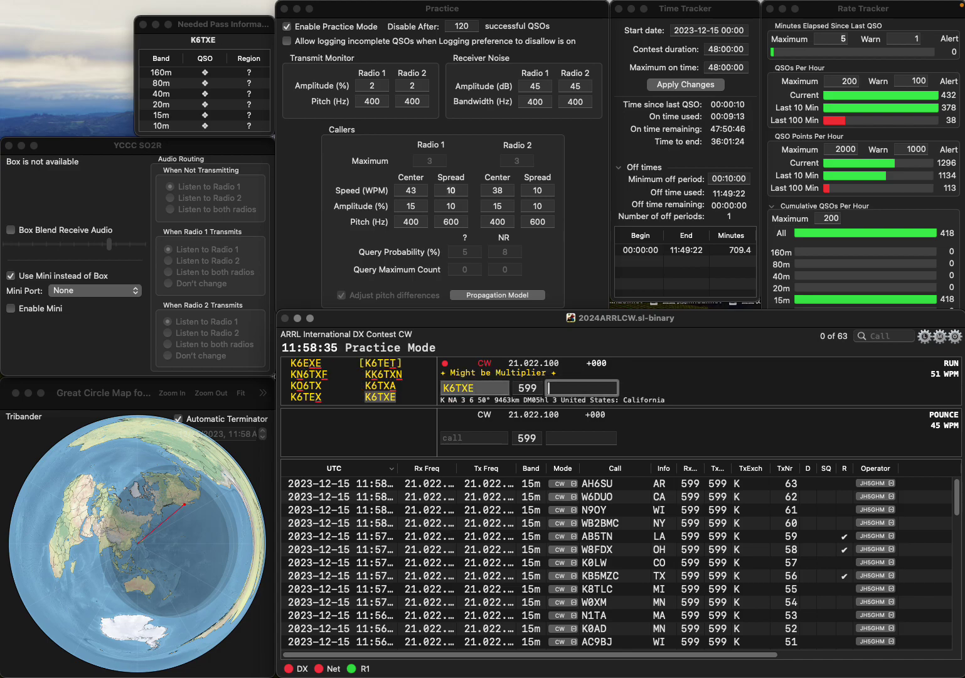
{"action": "type", "text": "CA"}
{"action": "key", "text": "Return"}
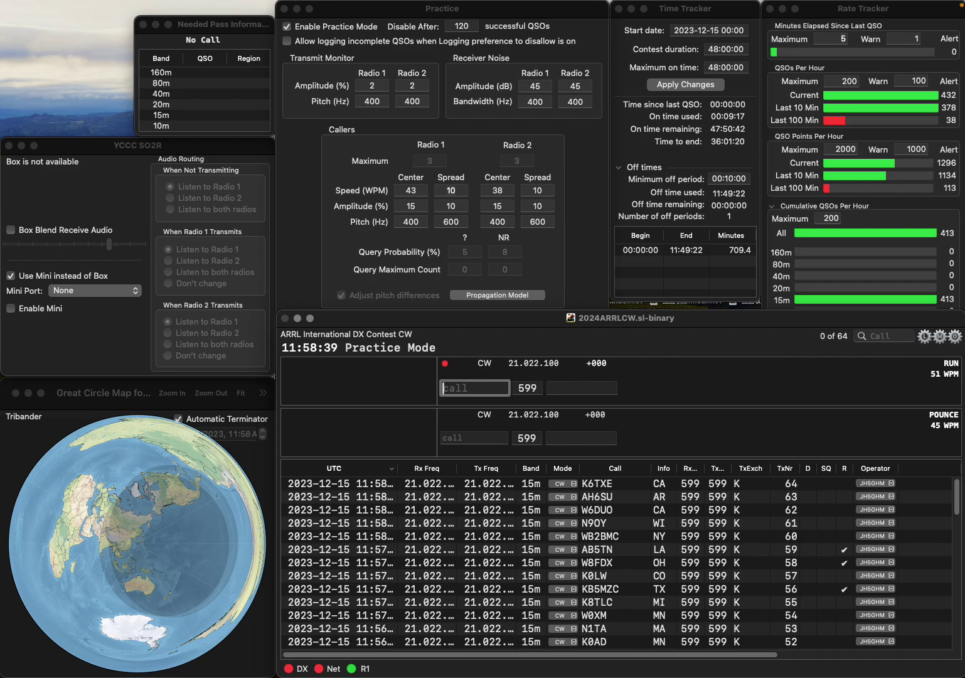
{"action": "type", "text": "K9"}
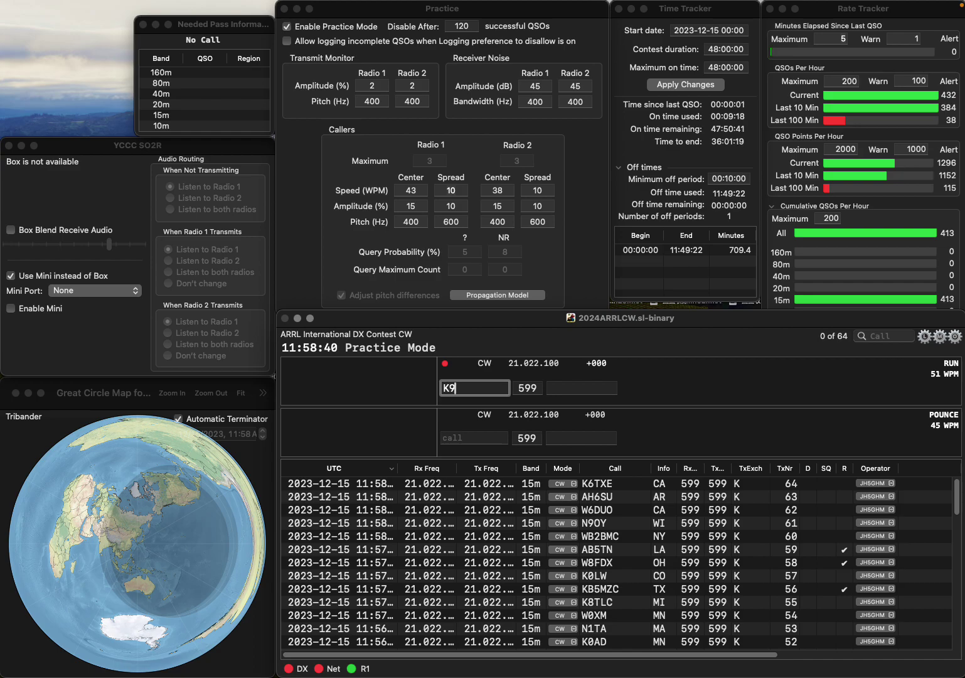
{"action": "type", "text": "MM"}
{"action": "key", "text": "space"}
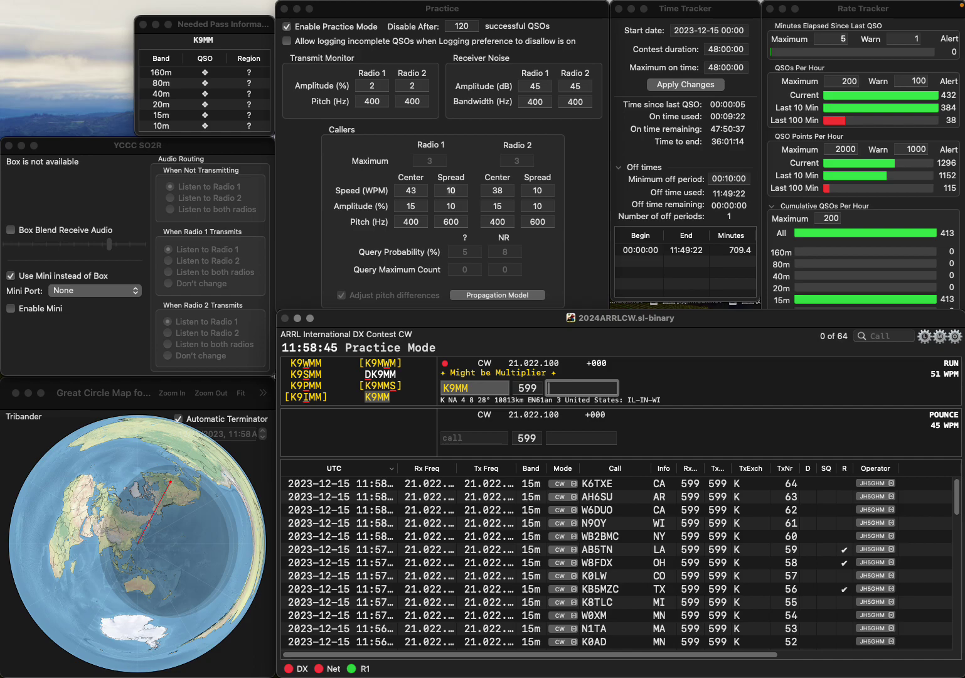
{"action": "type", "text": "IN"}
{"action": "key", "text": "Return"}
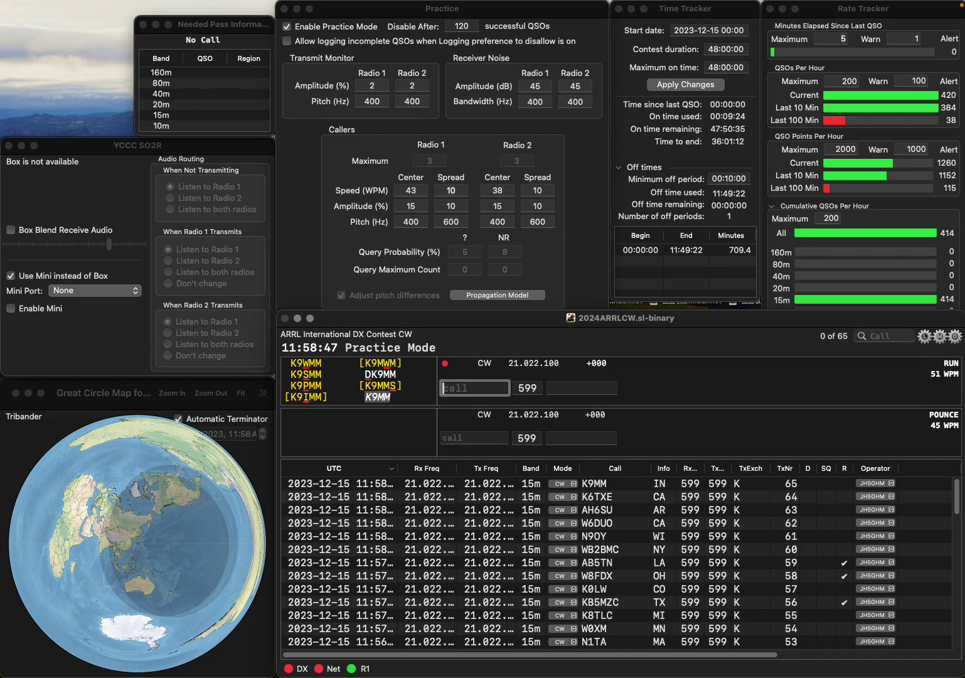
{"action": "type", "text": "VE3CW"}
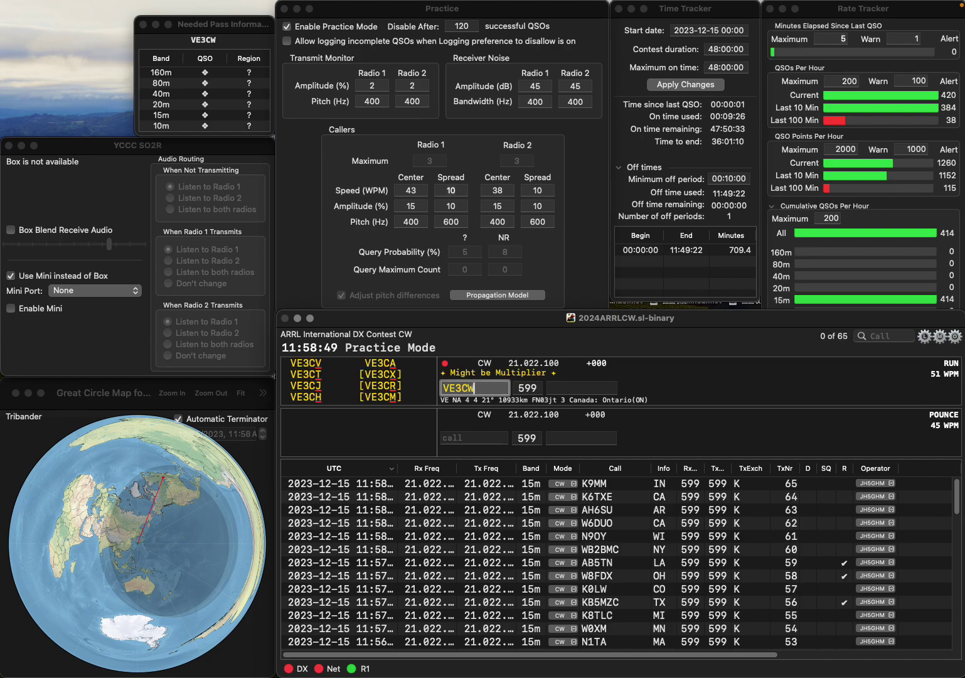
{"action": "type", "text": "U"}
{"action": "key", "text": "space"}
{"action": "type", "text": "ON"}
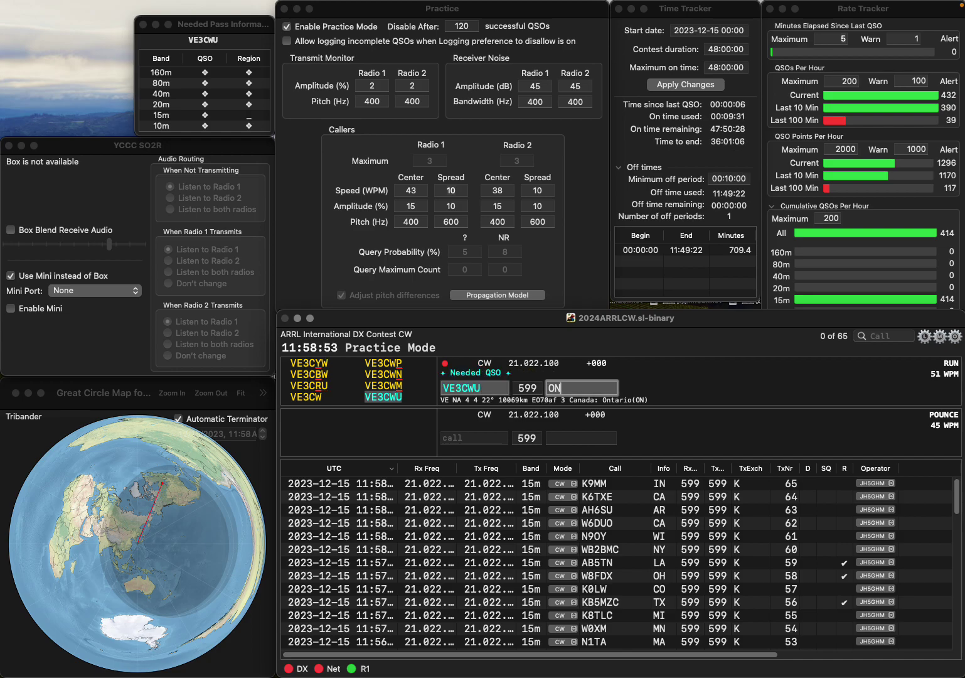
{"action": "key", "text": "Return"}
Step: Log a run contact with N1MID, report 599 and received exchange MA
{"action": "type", "text": "N1"}
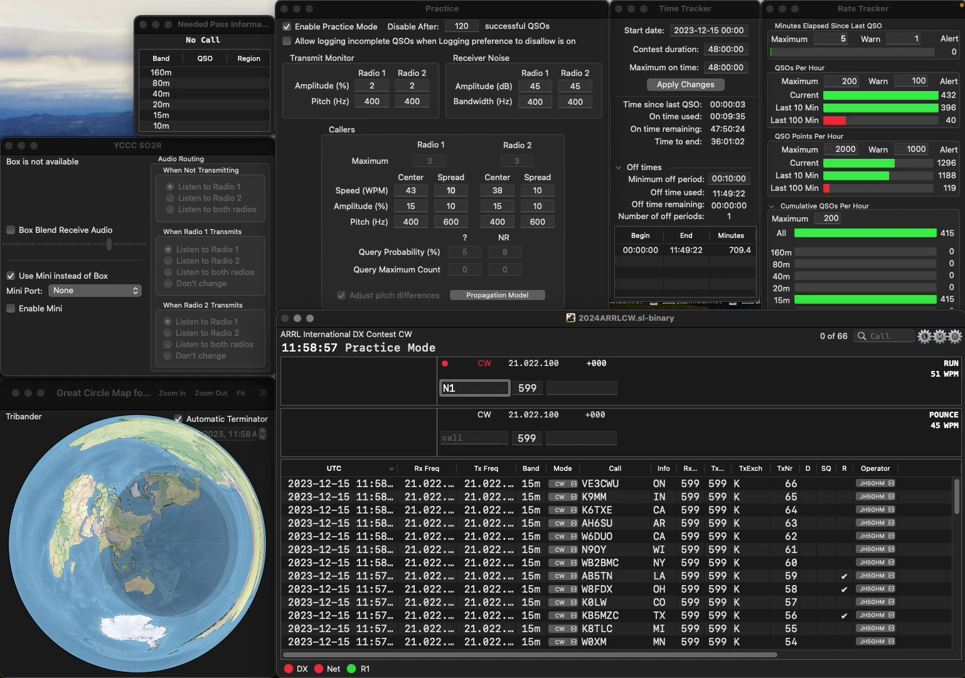
{"action": "type", "text": "MID"}
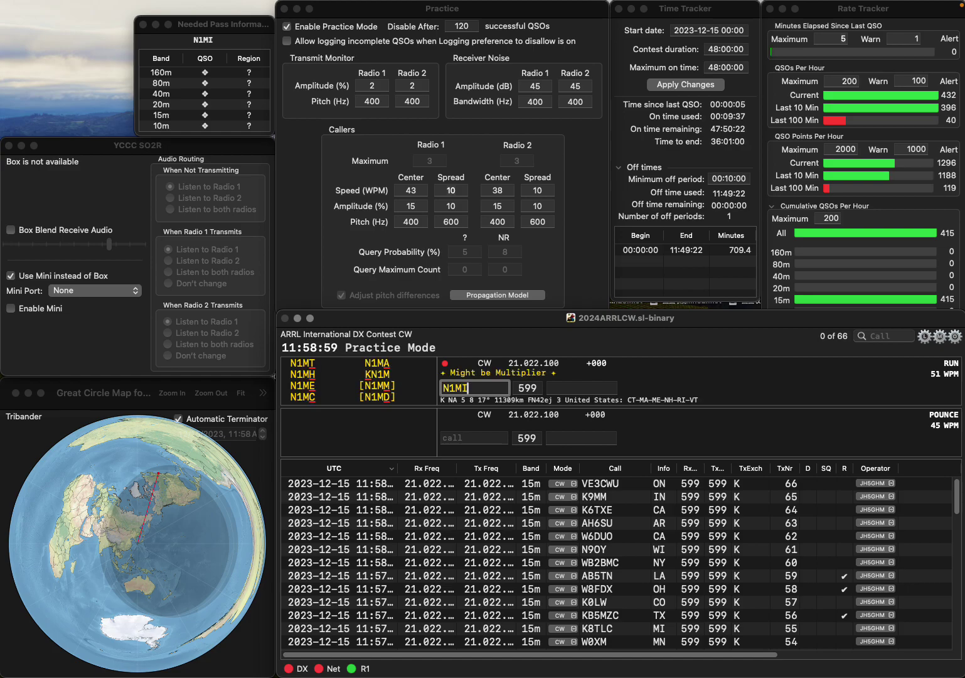
{"action": "key", "text": "space"}
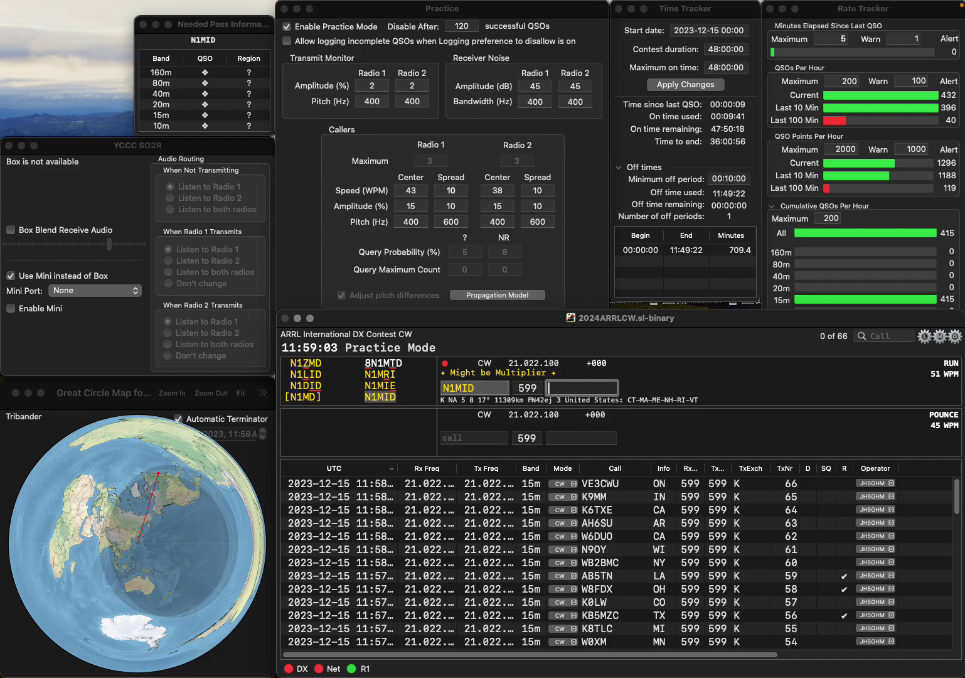
{"action": "type", "text": "MA"}
{"action": "key", "text": "Return"}
Step: Enter the caller as AEC2Y, correct the call to WC2Y, and log the contact with report 599 and received exchange NJ
{"action": "type", "text": "AEC2"}
{"action": "type", "text": "Y"}
{"action": "key", "text": "Home"}
{"action": "key", "text": "Delete"}
{"action": "key", "text": "Delete"}
{"action": "type", "text": "W"}
{"action": "key", "text": "space"}
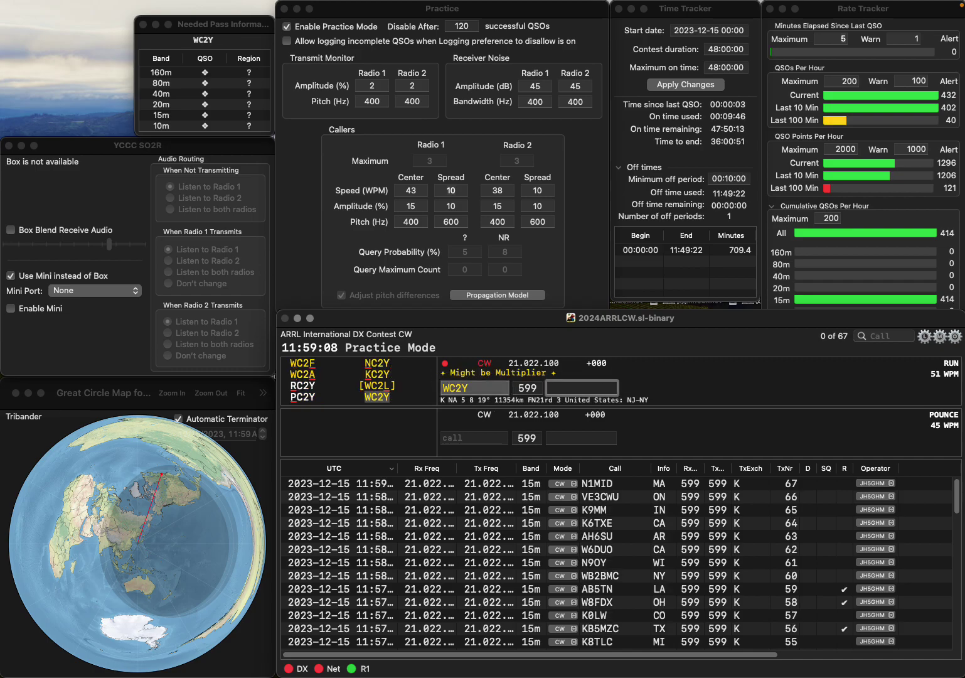
{"action": "type", "text": "N"}
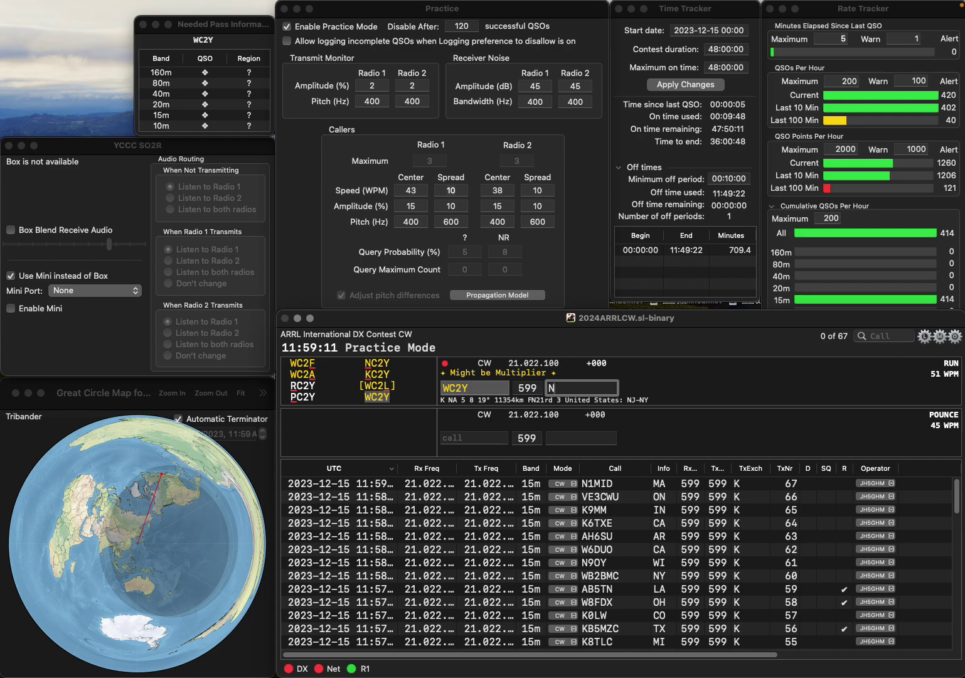
{"action": "type", "text": "J"}
{"action": "key", "text": "Return"}
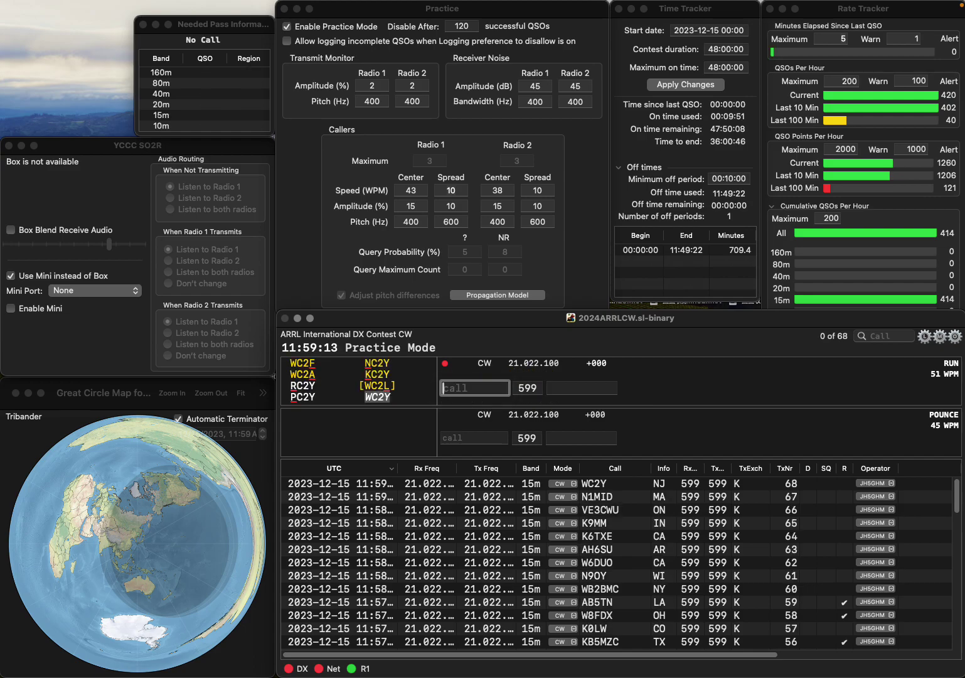
Step: Log a run contact with NQ8Z, report 599 and received exchange OH
{"action": "type", "text": "NQ8"}
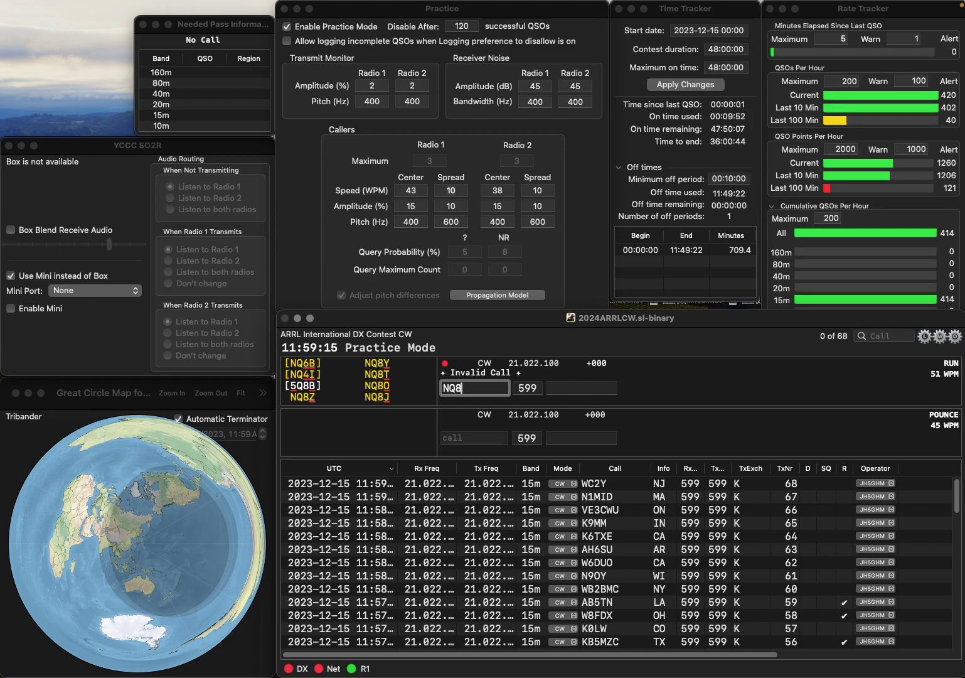
{"action": "type", "text": "Z"}
{"action": "key", "text": "space"}
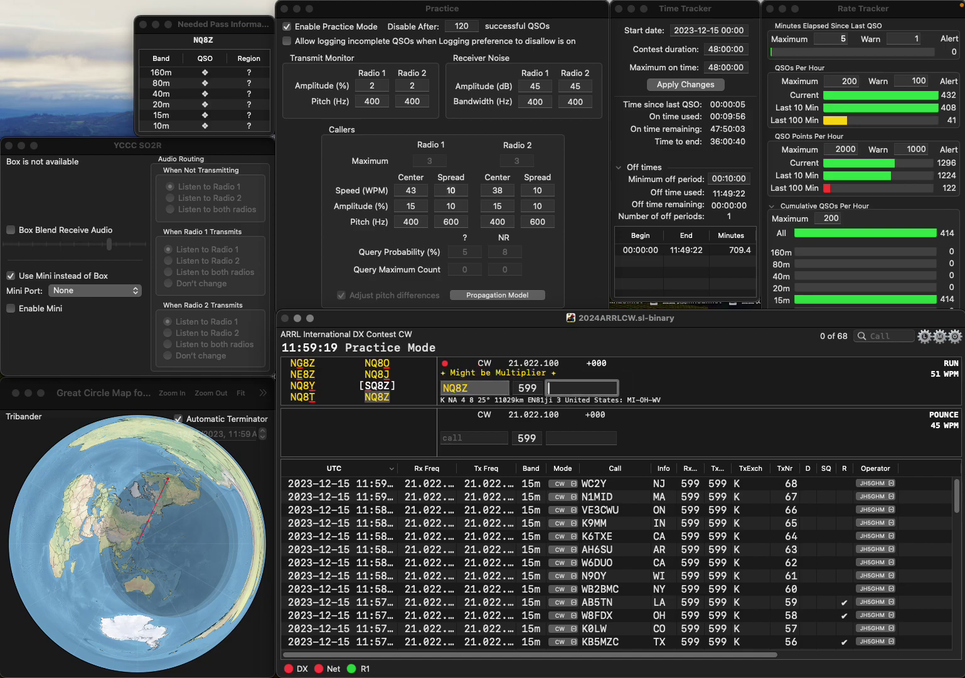
{"action": "type", "text": "oh"}
{"action": "key", "text": "Return"}
{"action": "type", "text": "VA7"}
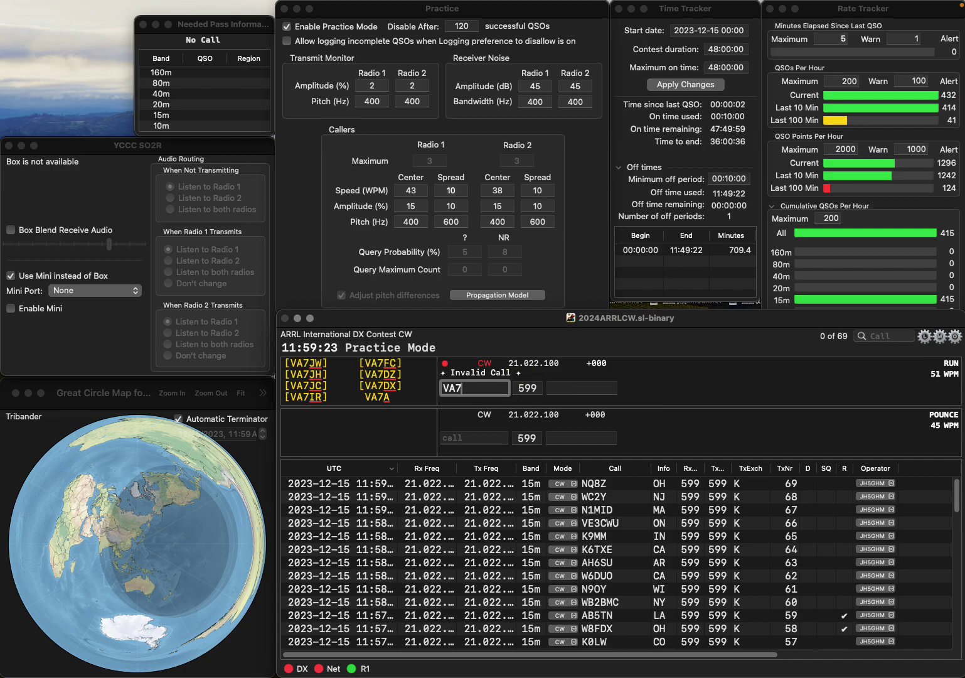
{"action": "type", "text": "VX"}
{"action": "key", "text": "Return"}
{"action": "type", "text": "BC"}
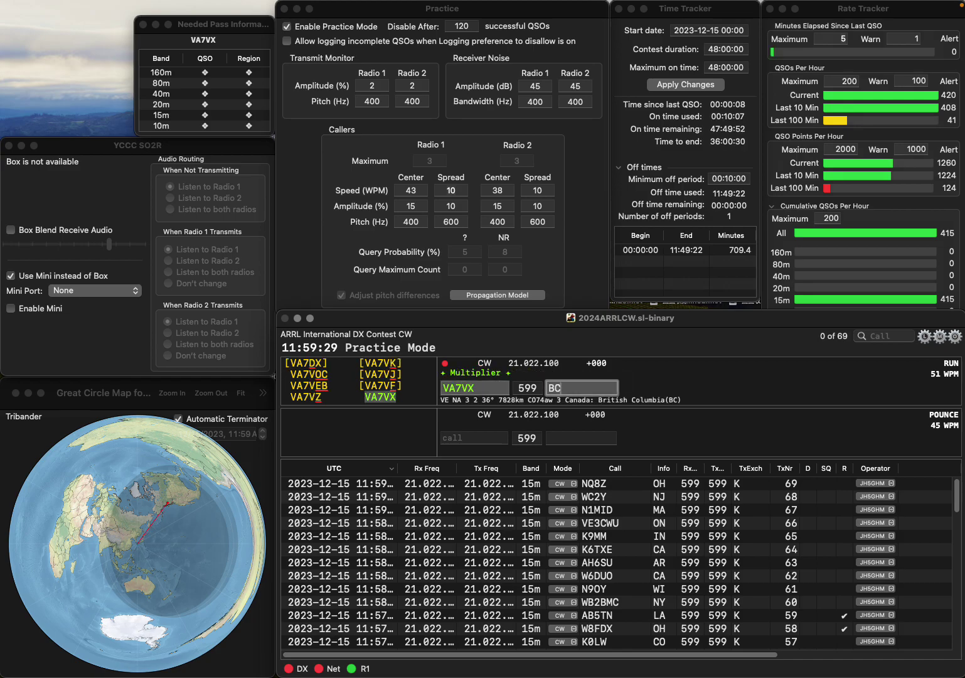
{"action": "key", "text": "Return"}
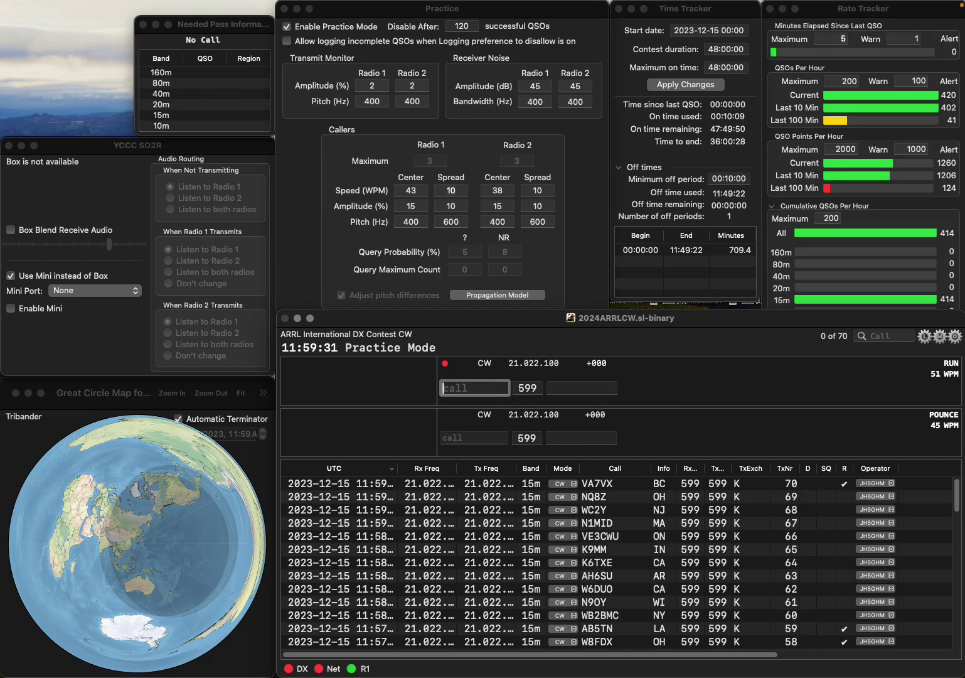
{"action": "type", "text": "W8SFZ"}
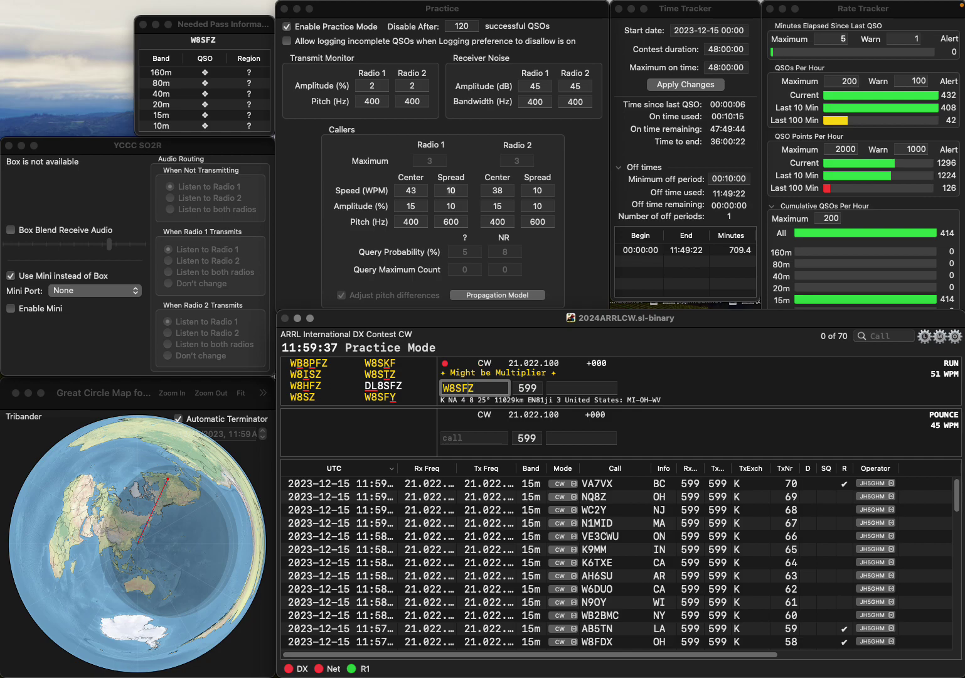
{"action": "key", "text": "Left"}
{"action": "key", "text": "BackSpace"}
{"action": "type", "text": "H"}
{"action": "key", "text": "Return"}
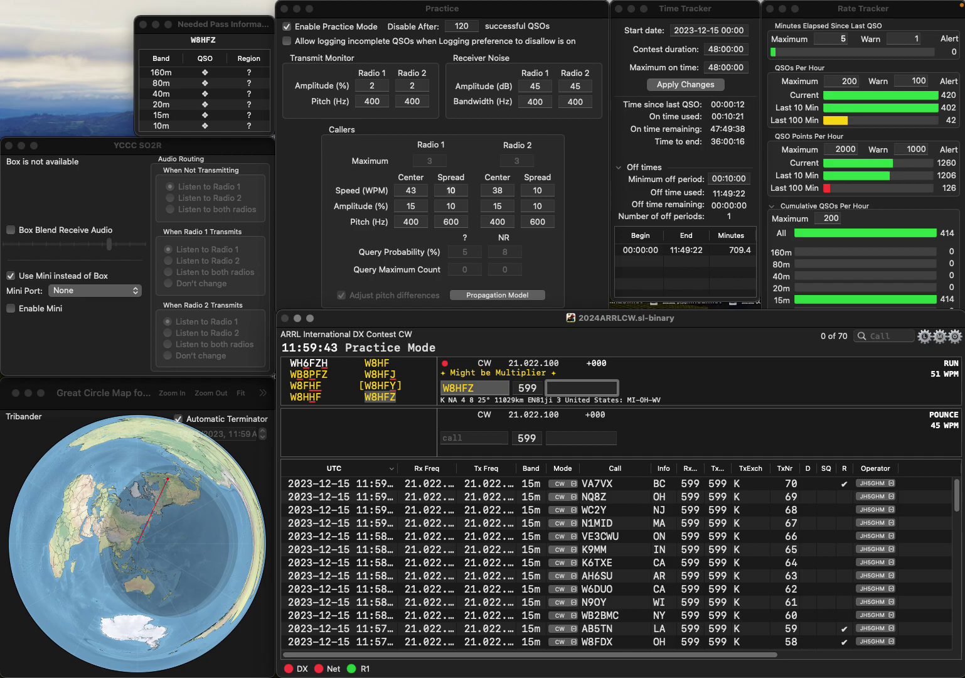
{"action": "key", "text": "Return"}
{"action": "type", "text": "K3ZE"}
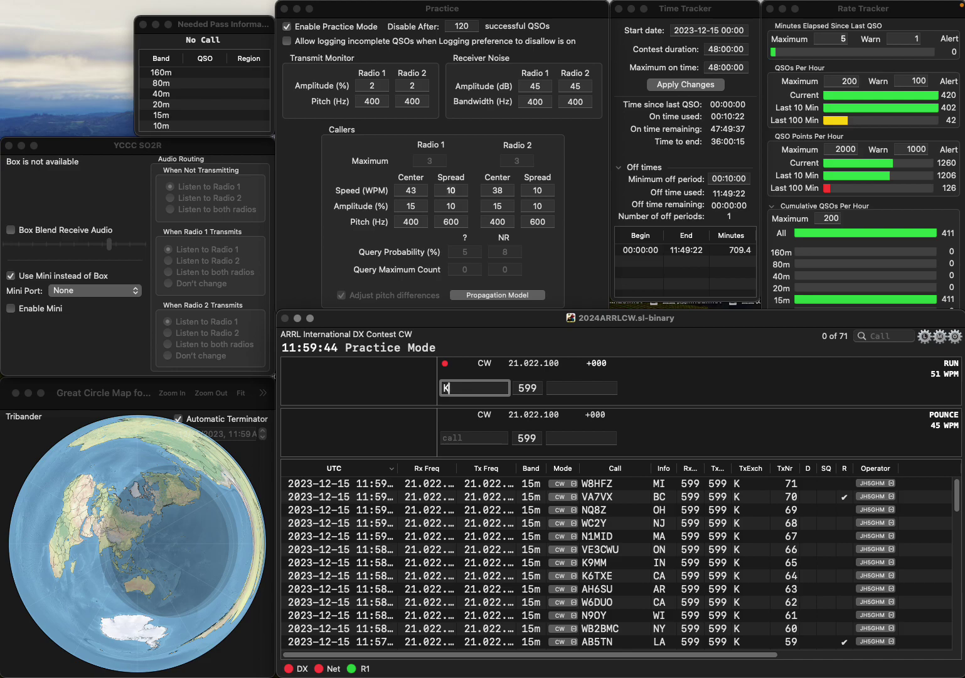
{"action": "key", "text": "Return"}
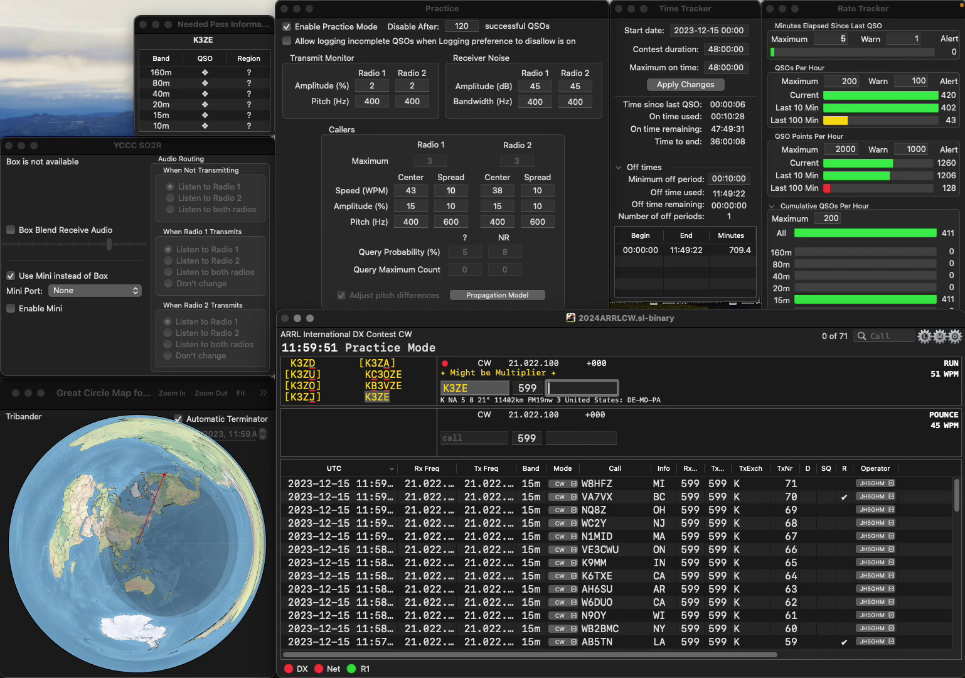
{"action": "key", "text": "Return"}
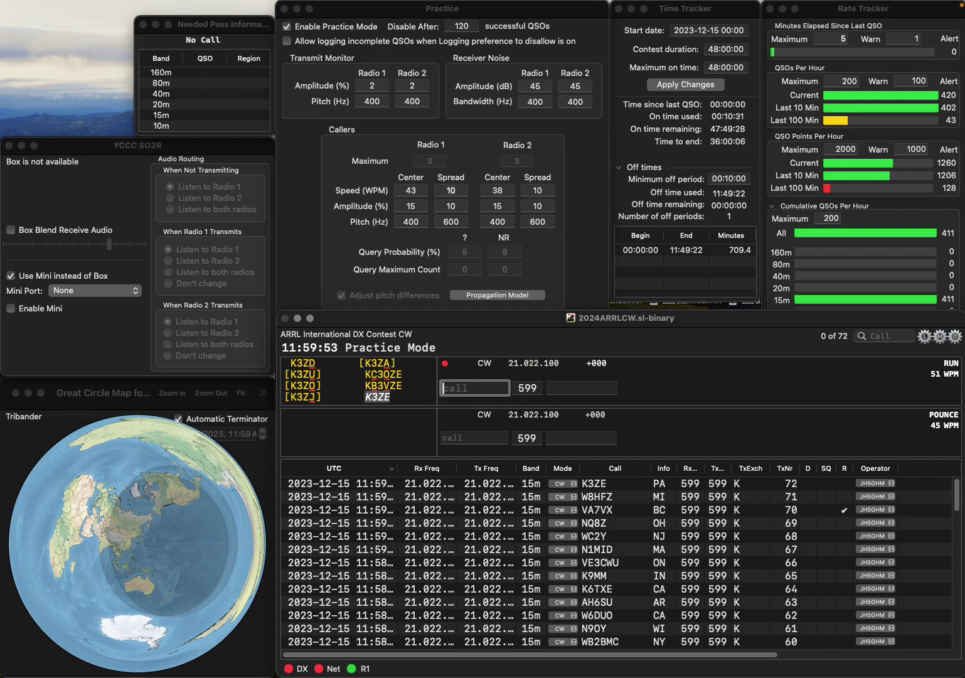
{"action": "type", "text": "WAA0JD"}
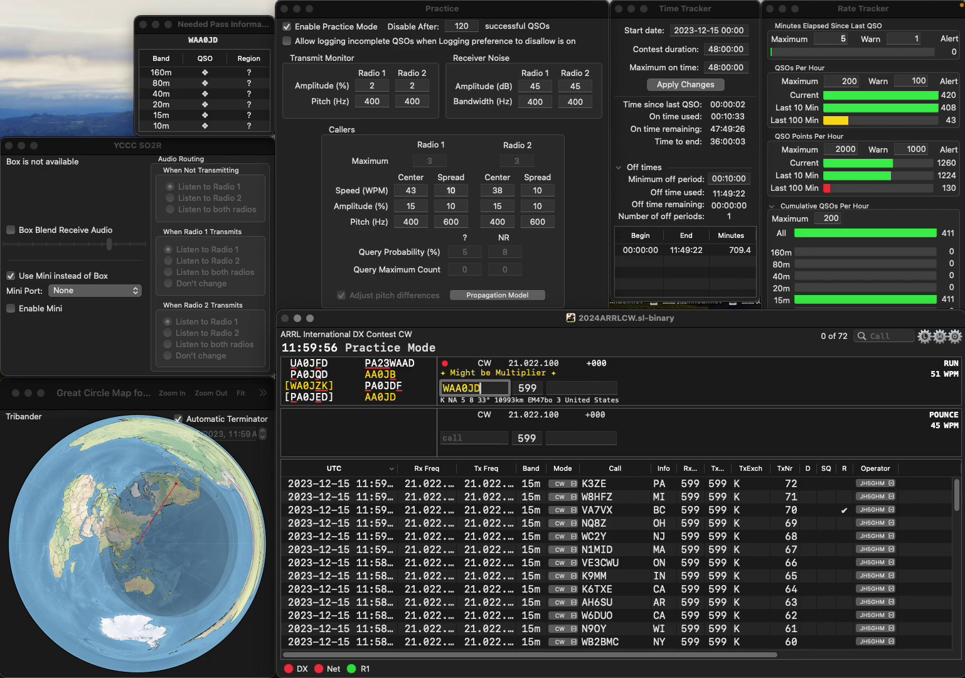
{"action": "key", "text": "Home"}
{"action": "key", "text": "Delete"}
{"action": "key", "text": "Return"}
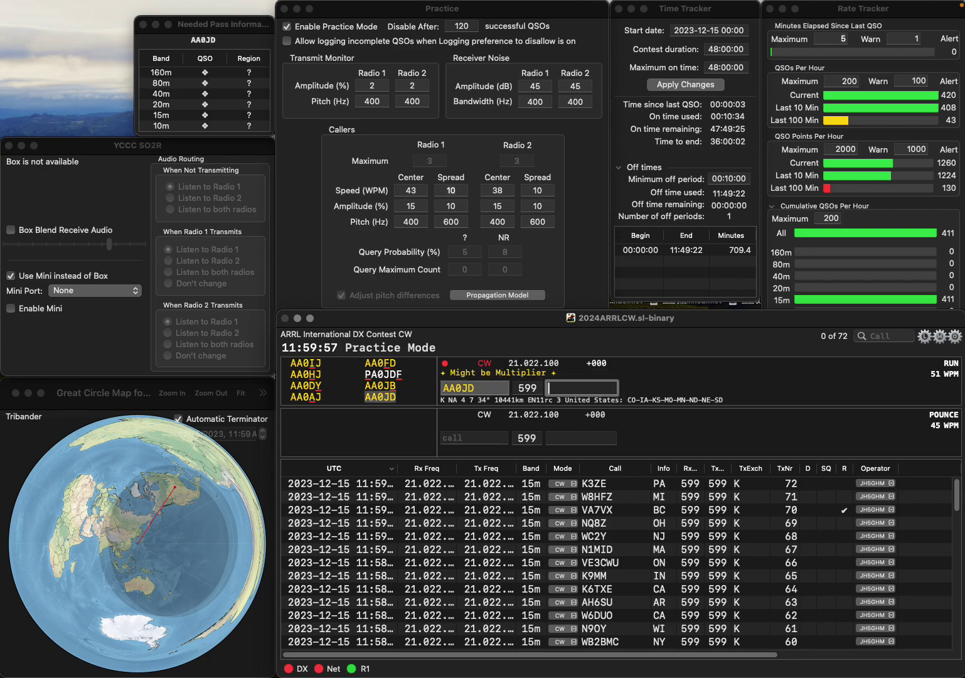
{"action": "left_click", "coordinate": [473, 388]}
{"action": "key", "text": "BackSpace"}
{"action": "type", "text": "B"}
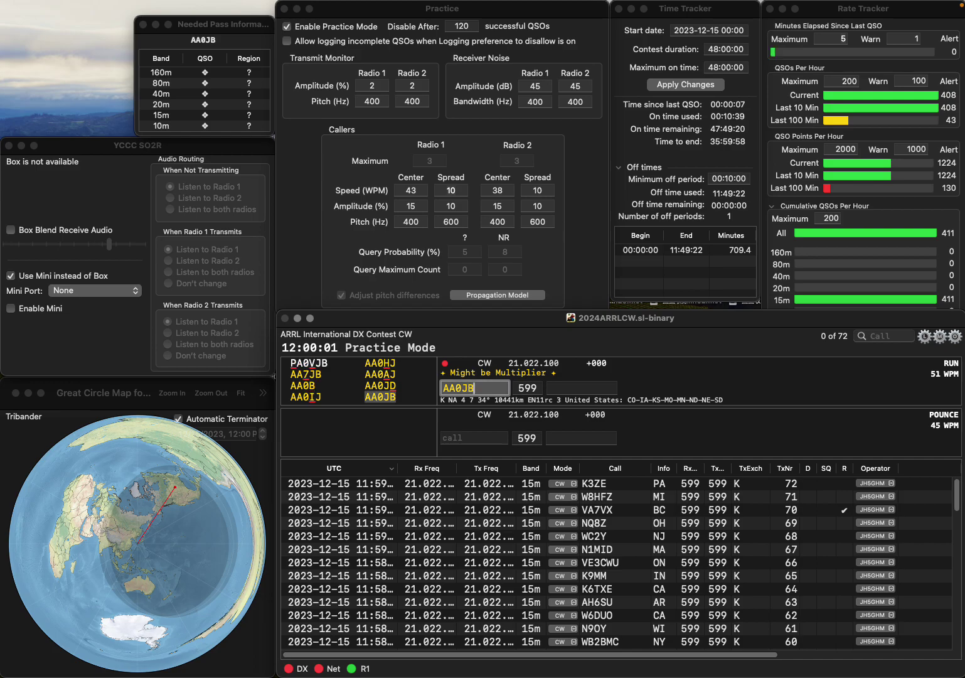
{"action": "key", "text": "BackSpace"}
{"action": "type", "text": "D"}
Step: Log the run contact with AA0JD, report 599 and received exchange NE
{"action": "key", "text": "Return"}
{"action": "type", "text": "NE"}
{"action": "key", "text": "Return"}
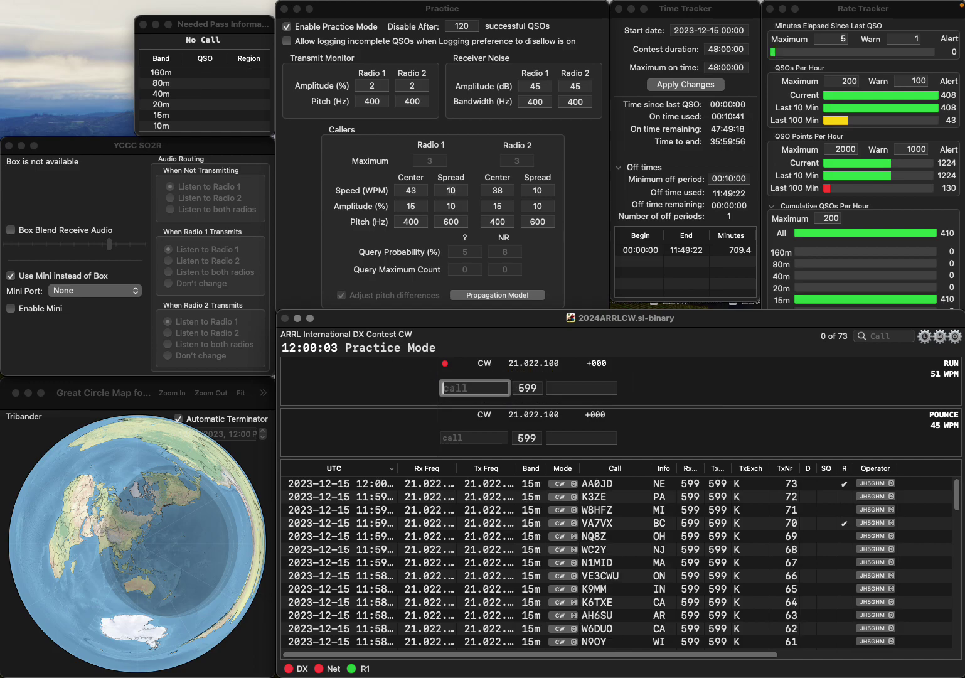
{"action": "type", "text": "VP"}
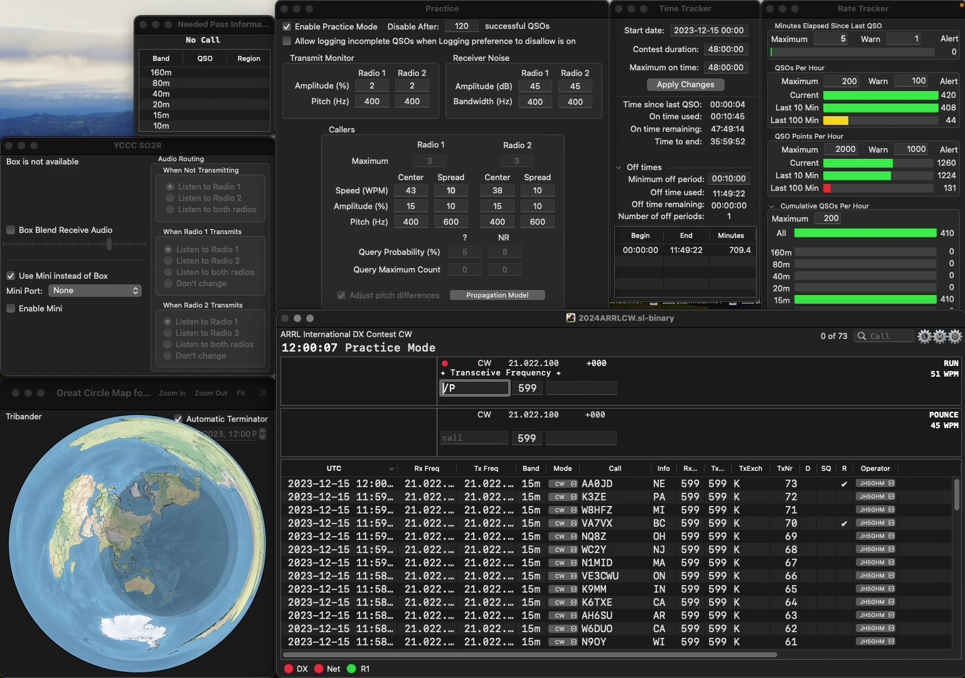
{"action": "type", "text": "NN4N"}
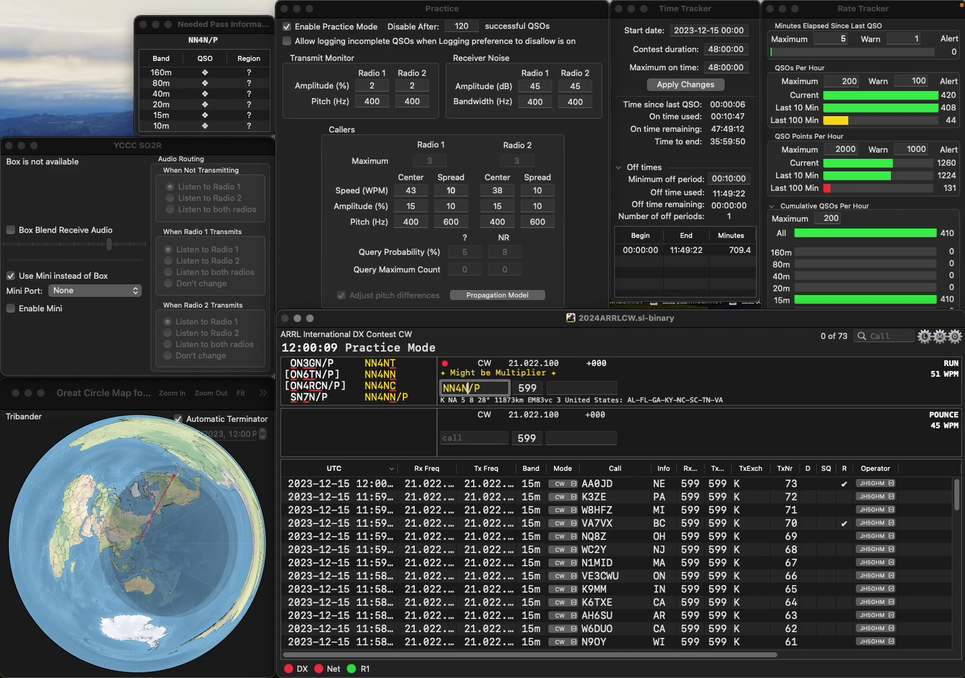
{"action": "type", "text": "N"}
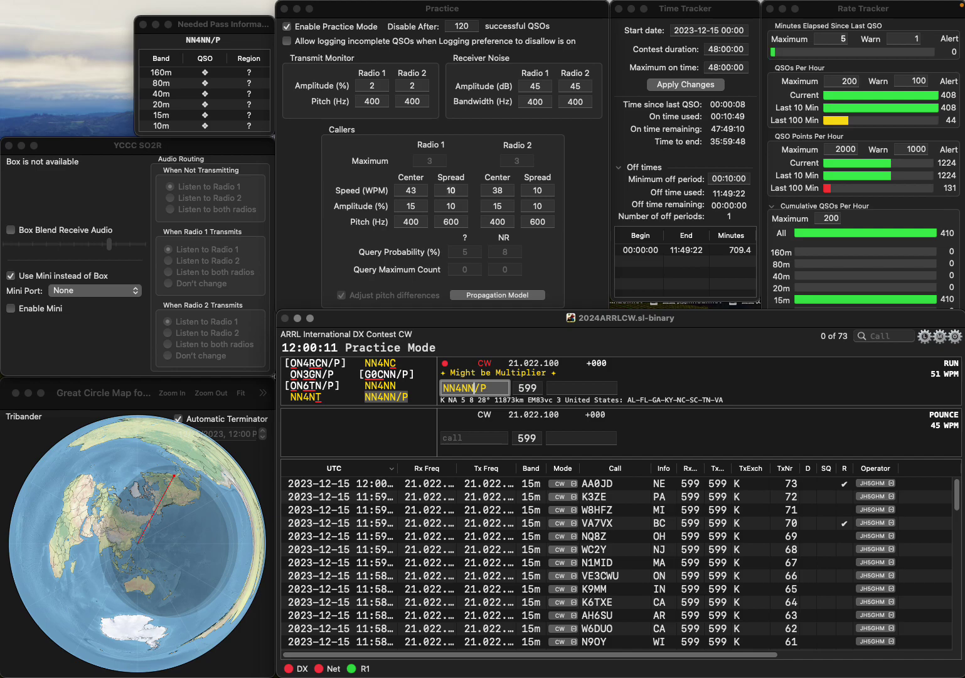
{"action": "key", "text": "space"}
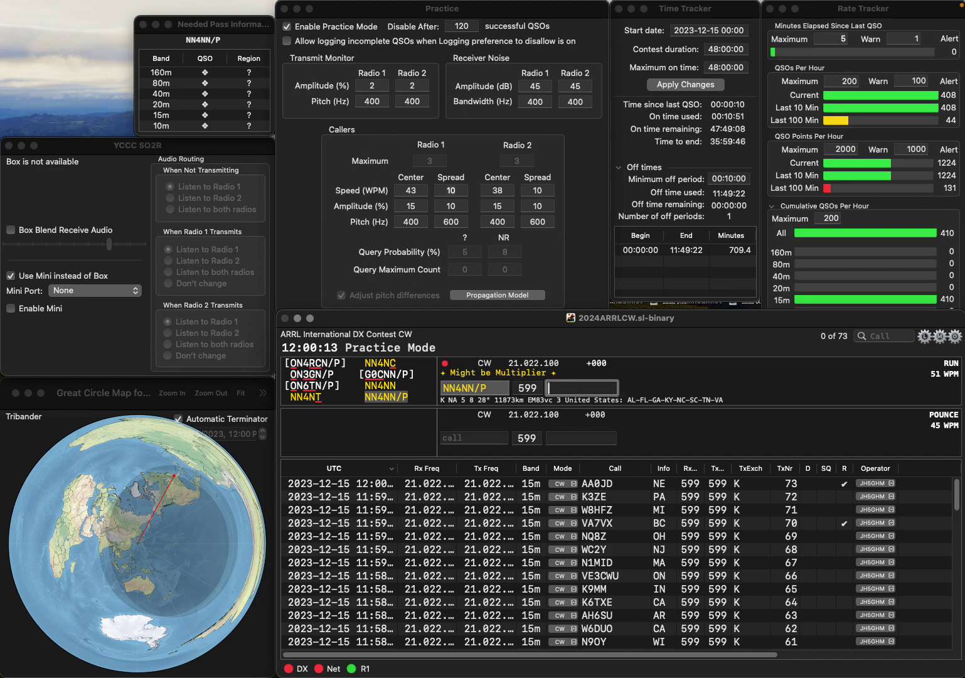
{"action": "type", "text": "FL"}
{"action": "key", "text": "Return"}
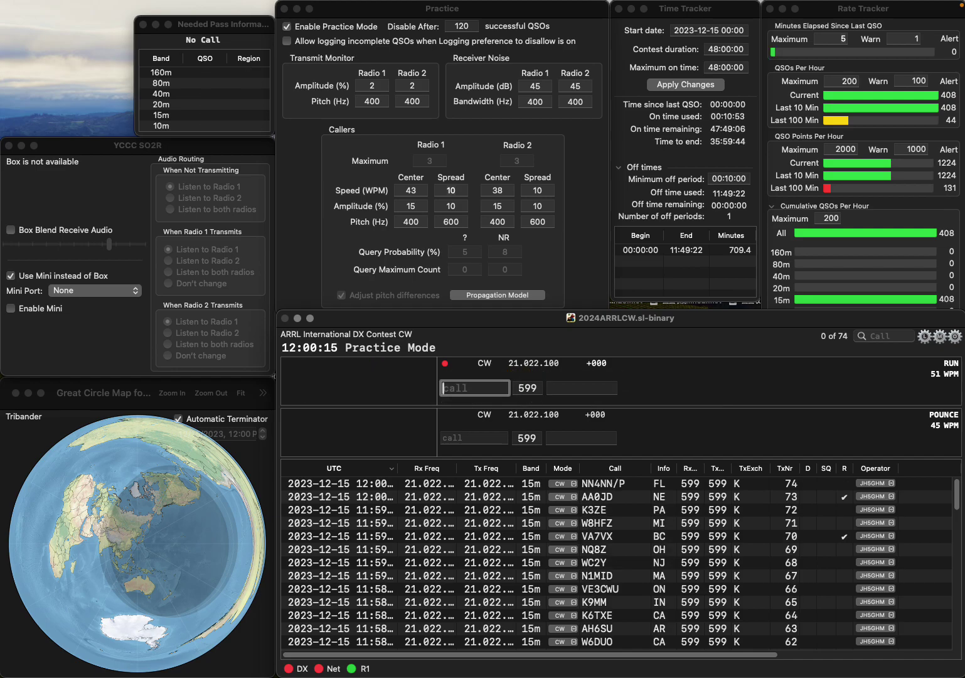
{"action": "type", "text": "AW4D"}
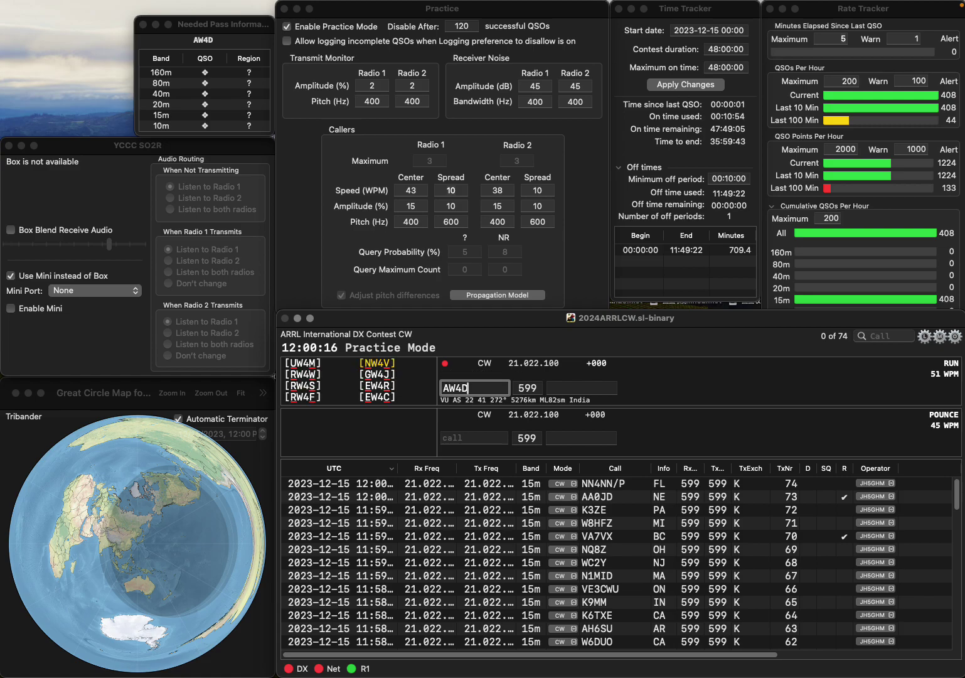
{"action": "type", "text": "EX"}
{"action": "key", "text": "space"}
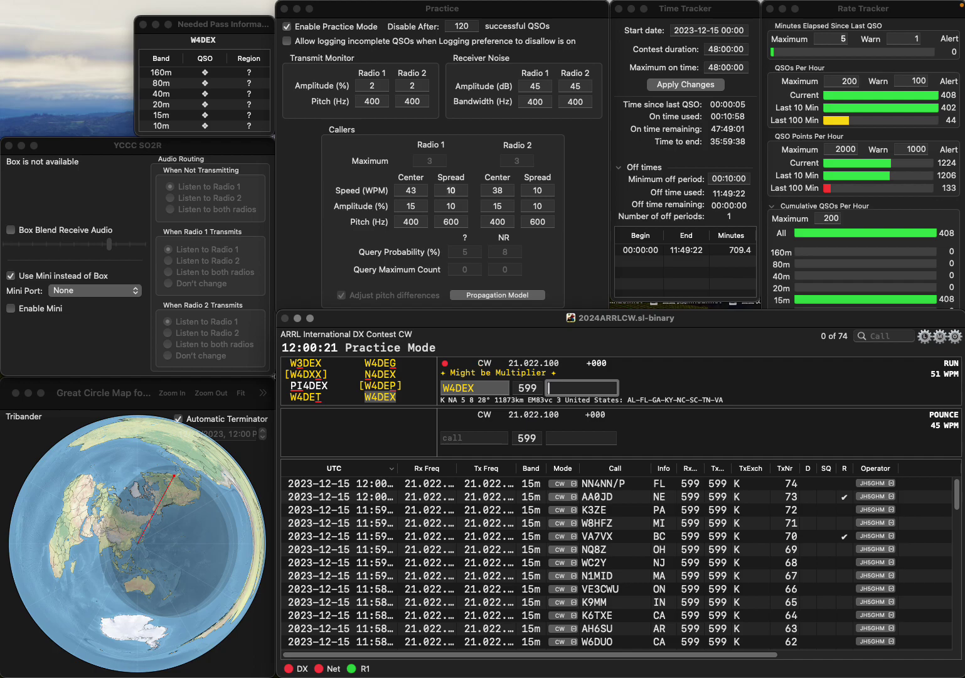
{"action": "type", "text": "KY"}
{"action": "key", "text": "Return"}
{"action": "type", "text": "KQ4F"}
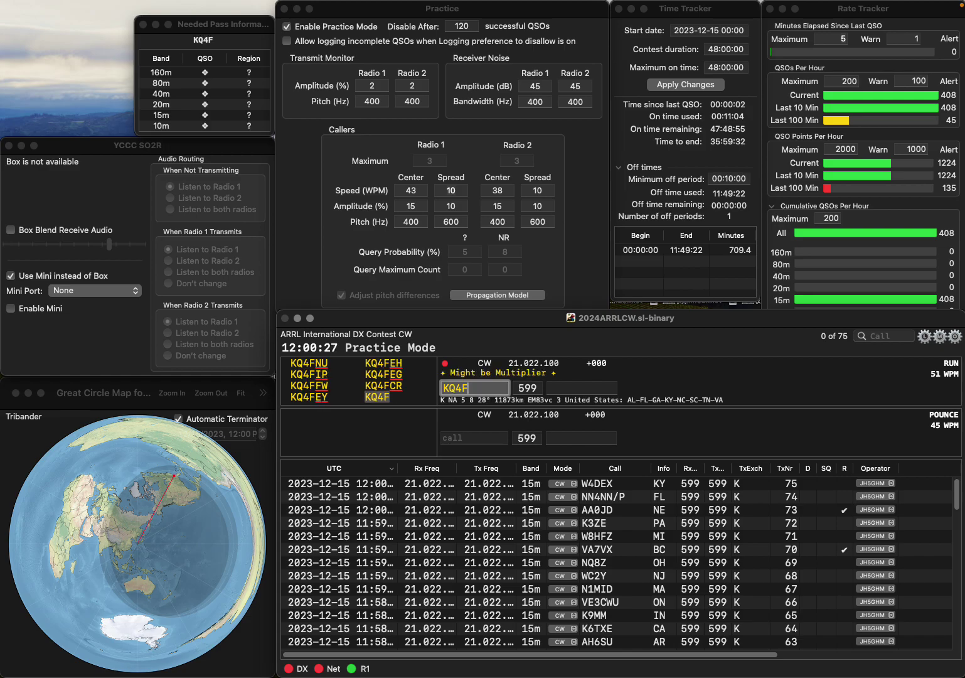
{"action": "type", "text": "VX"}
{"action": "key", "text": "Return"}
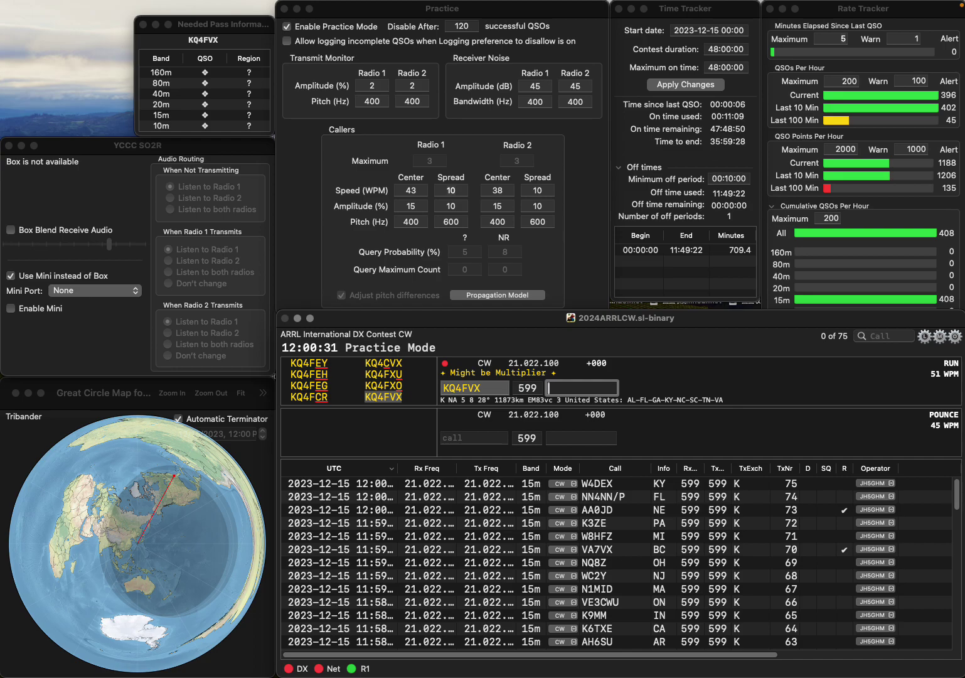
{"action": "type", "text": "TN"}
{"action": "key", "text": "Return"}
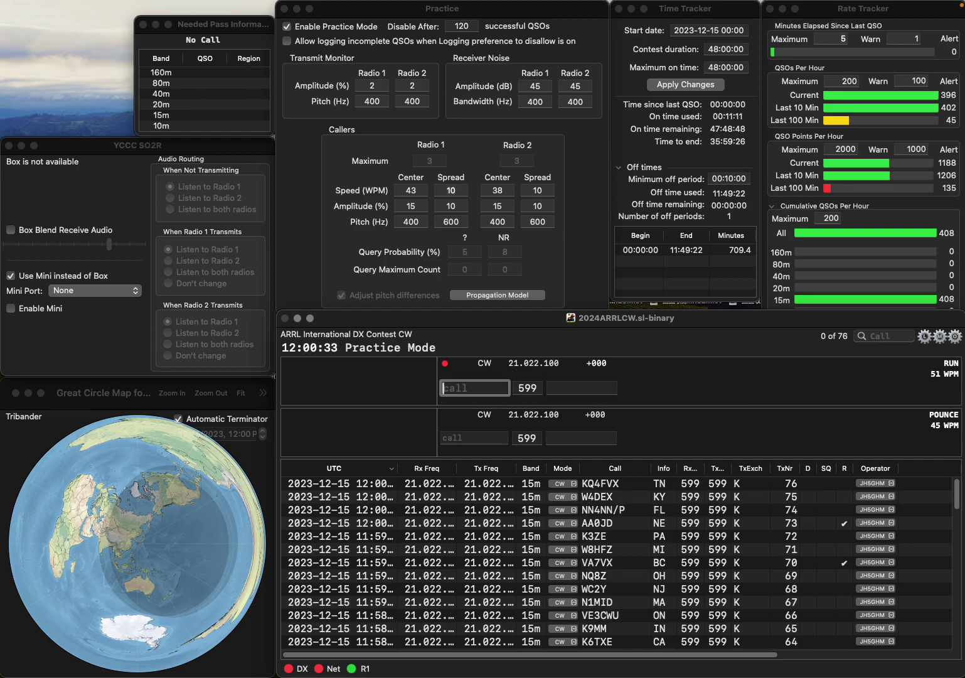
Step: Enter the caller as W8SJL, correct the call to W7SJL, and log the contact with report 599 and received exchange UT
{"action": "type", "text": "W8L"}
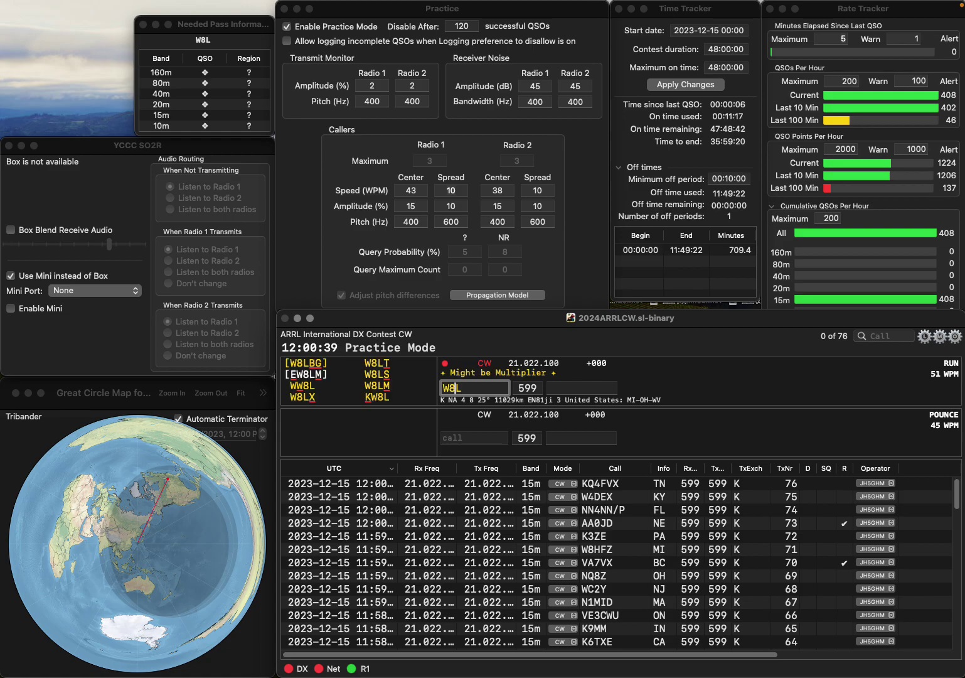
{"action": "type", "text": "I"}
{"action": "key", "text": "BackSpace"}
{"action": "type", "text": "J"}
{"action": "left_click", "coordinate": [455, 388]}
{"action": "type", "text": "S"}
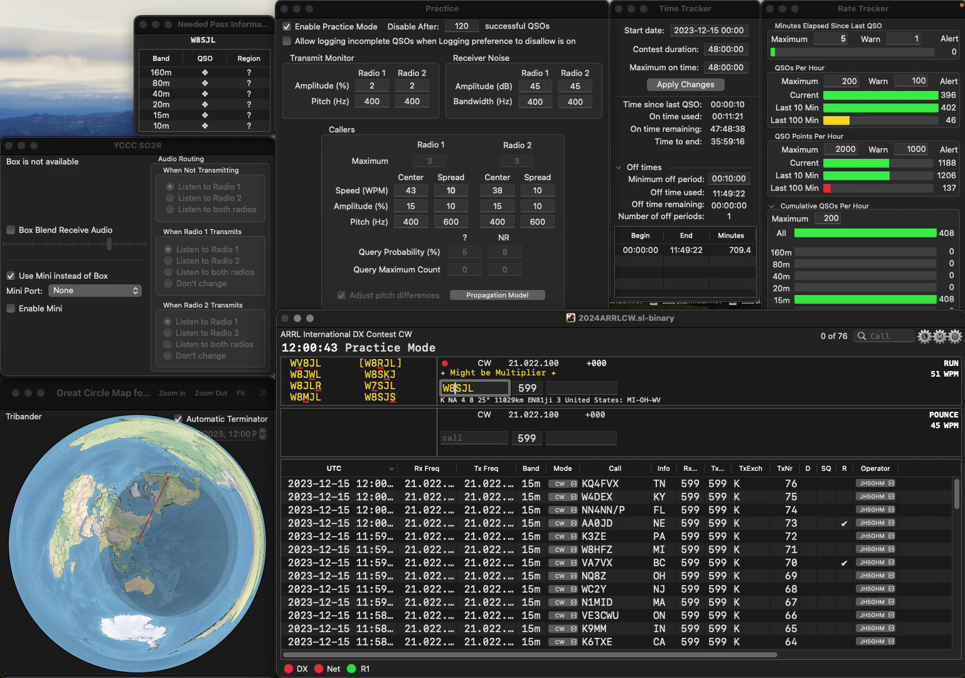
{"action": "key", "text": "Delete"}
{"action": "type", "text": "7"}
{"action": "key", "text": "Return"}
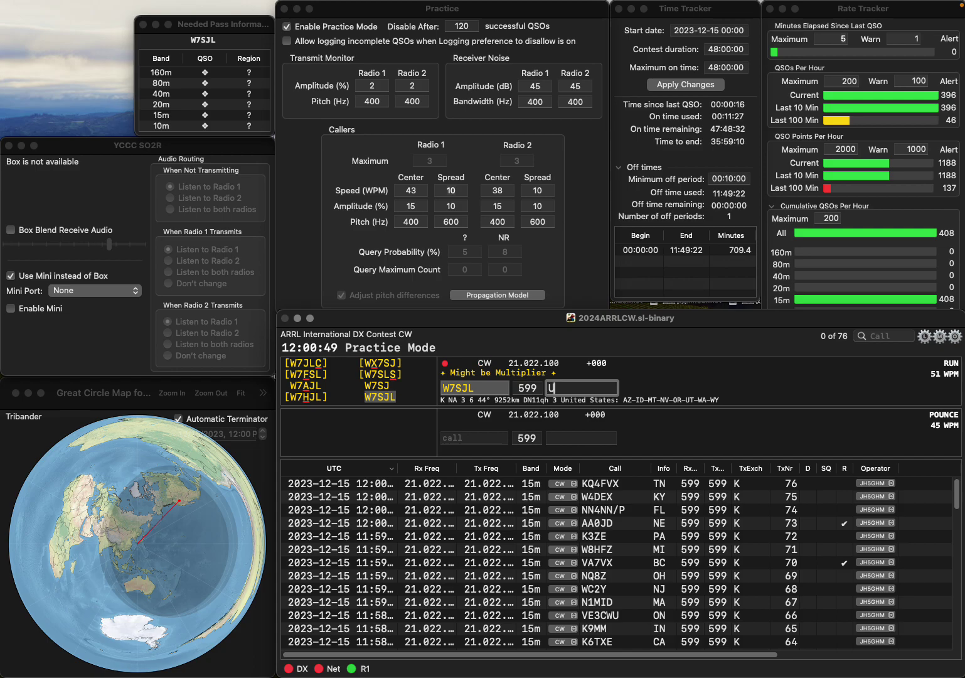
{"action": "key", "text": "Return"}
Step: Log a run contact with W5AJO, report 599 and received exchange MS
{"action": "type", "text": "W5AJO"}
{"action": "key", "text": "Return"}
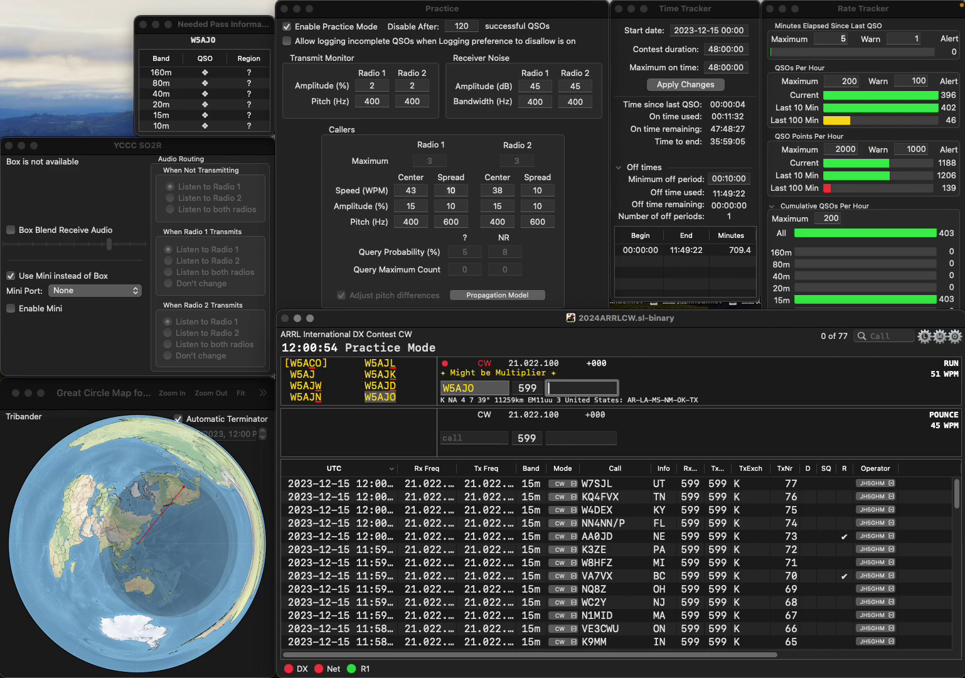
{"action": "type", "text": "MS"}
{"action": "key", "text": "Return"}
Step: Enter the partial call TYB, complete it to W4TYB, and log the contact with report 599 and received exchange SC
{"action": "type", "text": "TCY"}
{"action": "key", "text": "BackSpace"}
{"action": "key", "text": "BackSpace"}
{"action": "type", "text": "YB"}
{"action": "key", "text": "Home"}
{"action": "type", "text": "W4"}
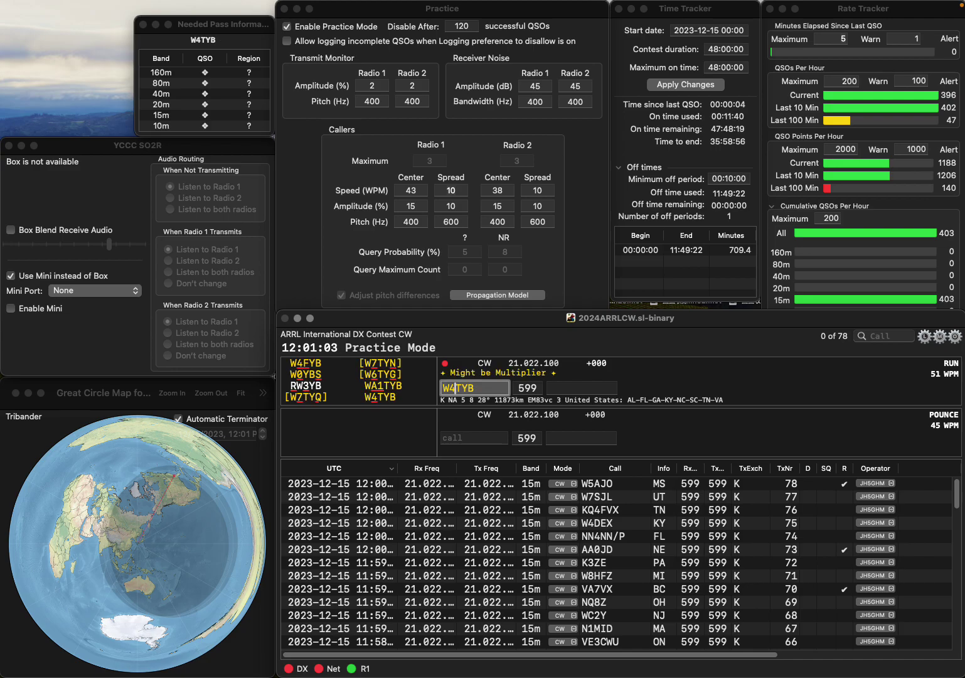
{"action": "key", "text": "Return"}
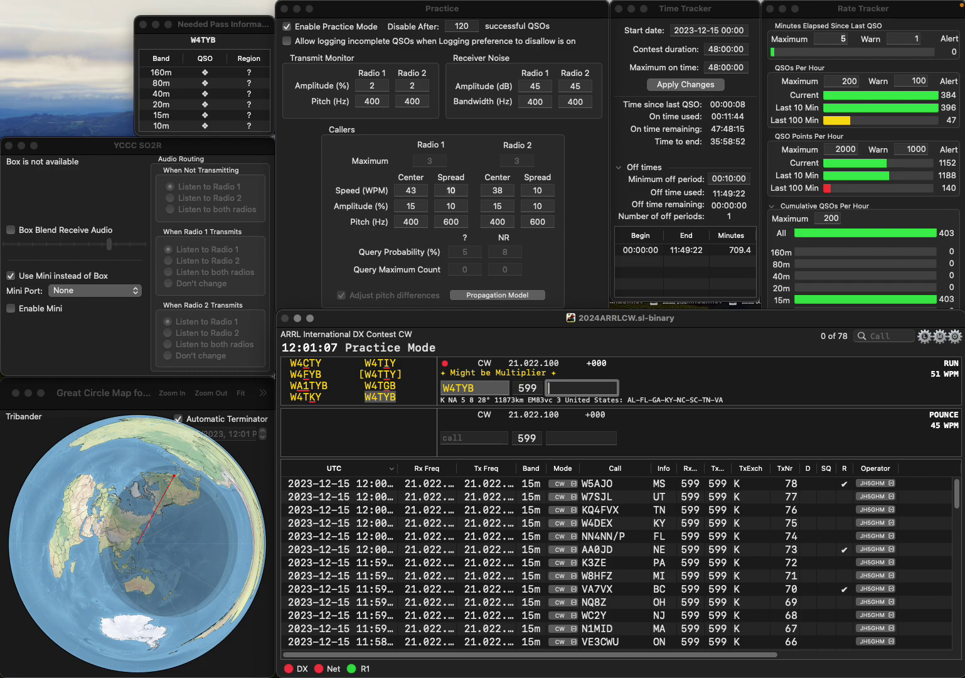
{"action": "type", "text": "SC"}
{"action": "key", "text": "Return"}
Step: Log a run contact with N9YLZ, report 599 and received exchange WI
{"action": "type", "text": "N9YL"}
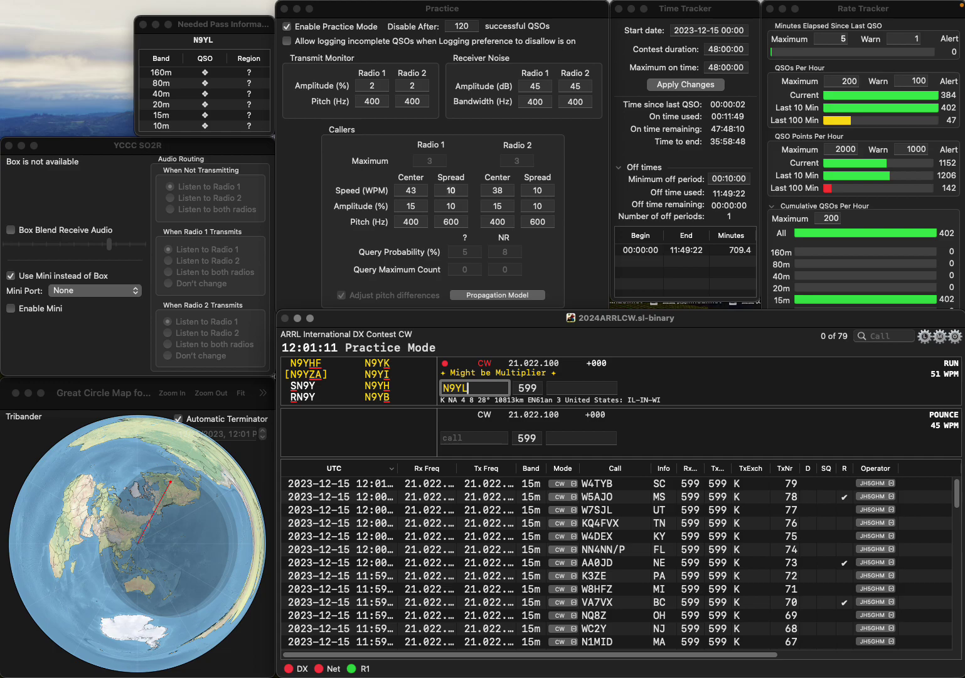
{"action": "type", "text": "Z"}
{"action": "key", "text": "space"}
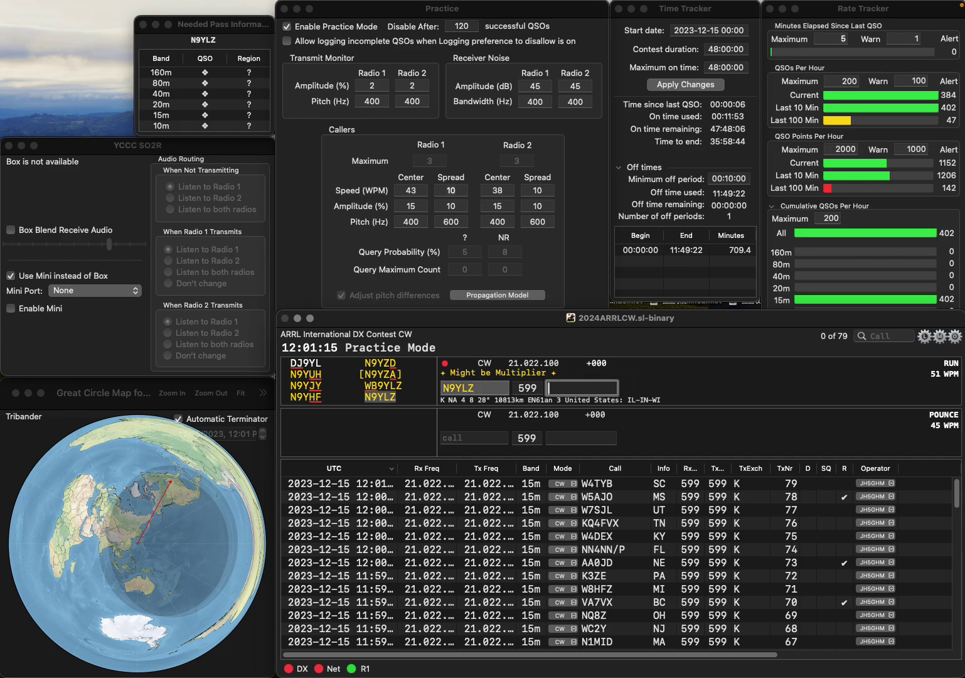
{"action": "type", "text": "I"}
{"action": "key", "text": "Return"}
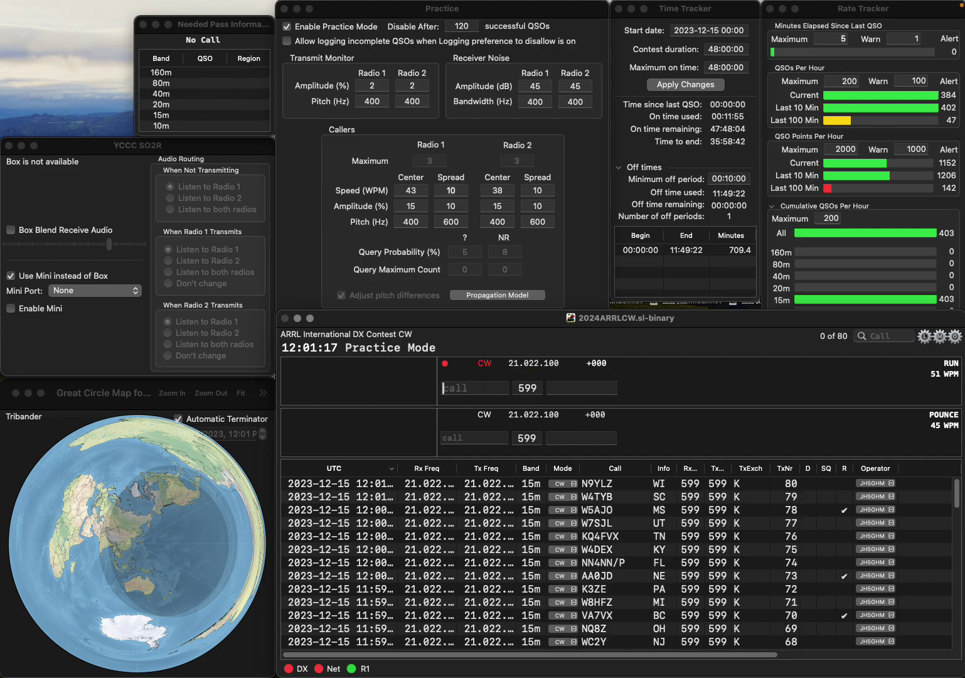
Step: Log a run contact with VE7CU, report 599 and received exchange BC
{"action": "type", "text": "VE7CU"}
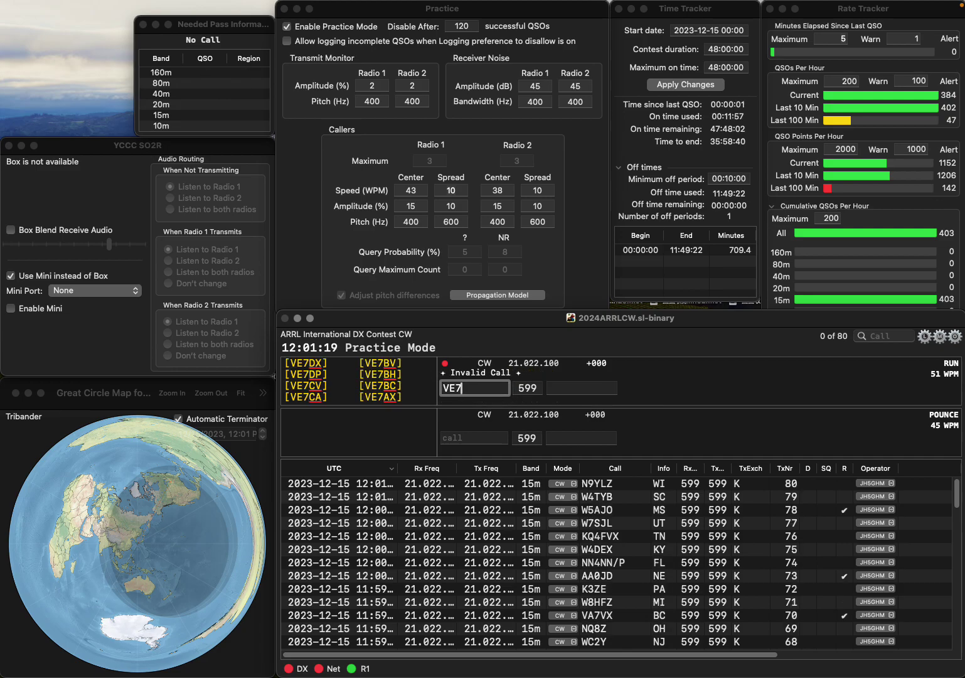
{"action": "key", "text": "space"}
{"action": "type", "text": "BC"}
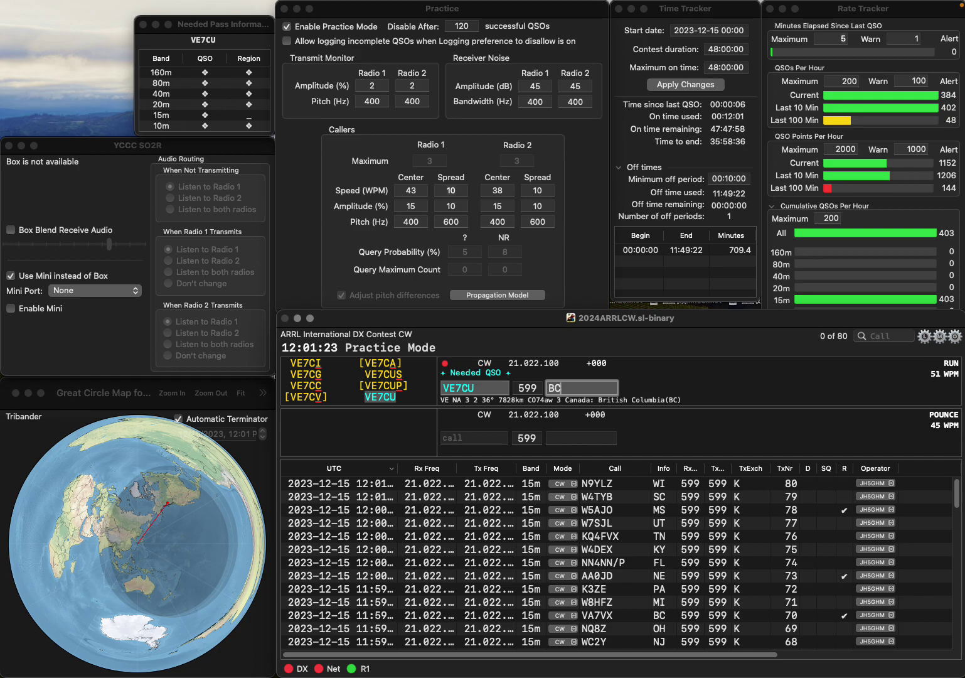
{"action": "key", "text": "Return"}
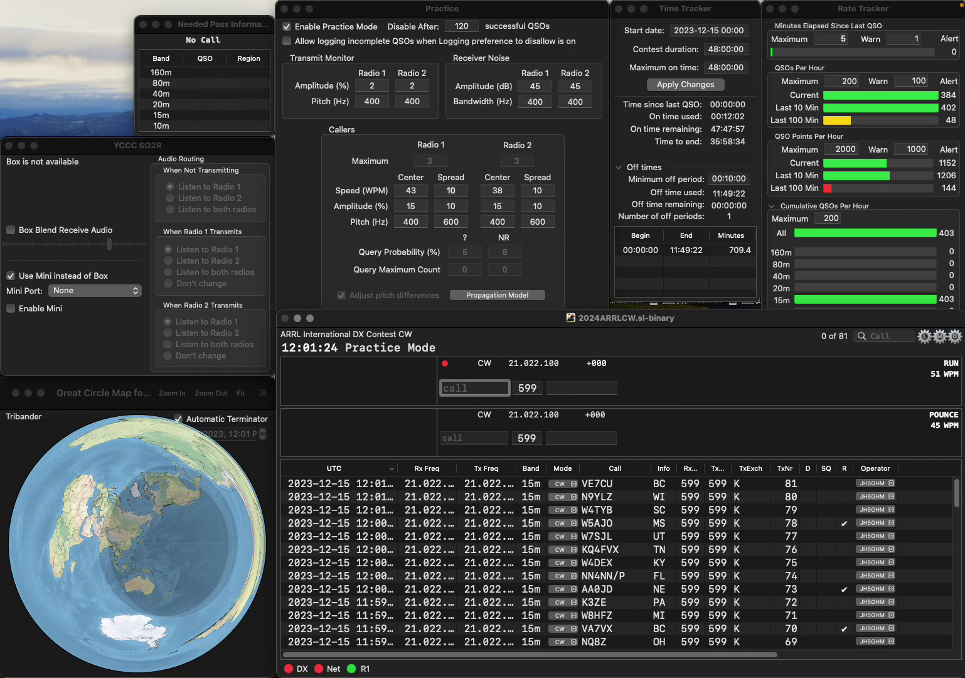
{"action": "type", "text": "WO1AW"}
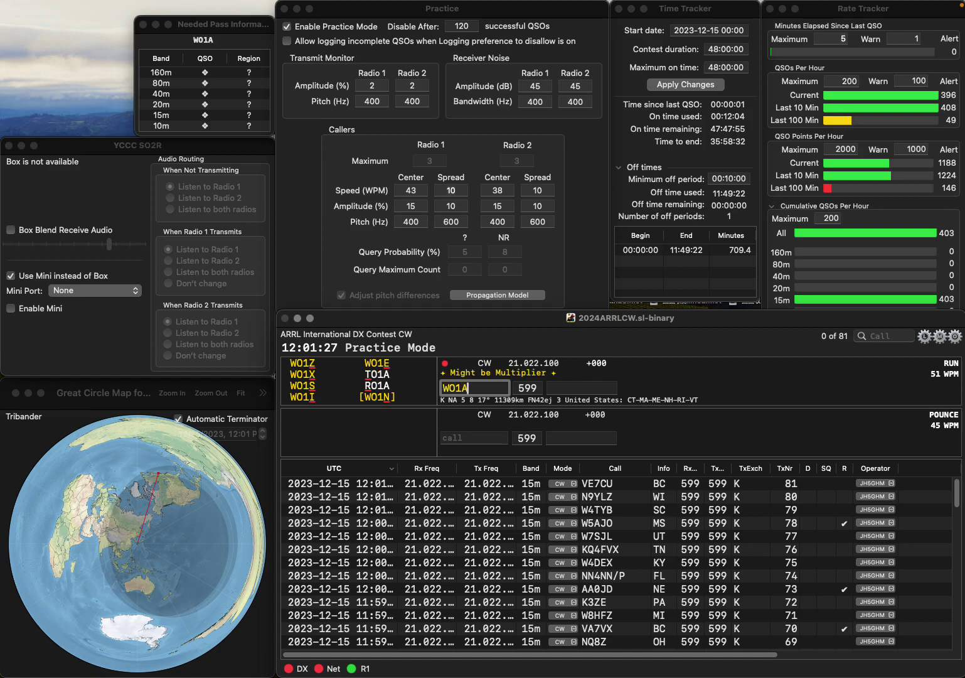
{"action": "key", "text": "Delete"}
{"action": "type", "text": "V"}
{"action": "key", "text": "space"}
{"action": "type", "text": "NF"}
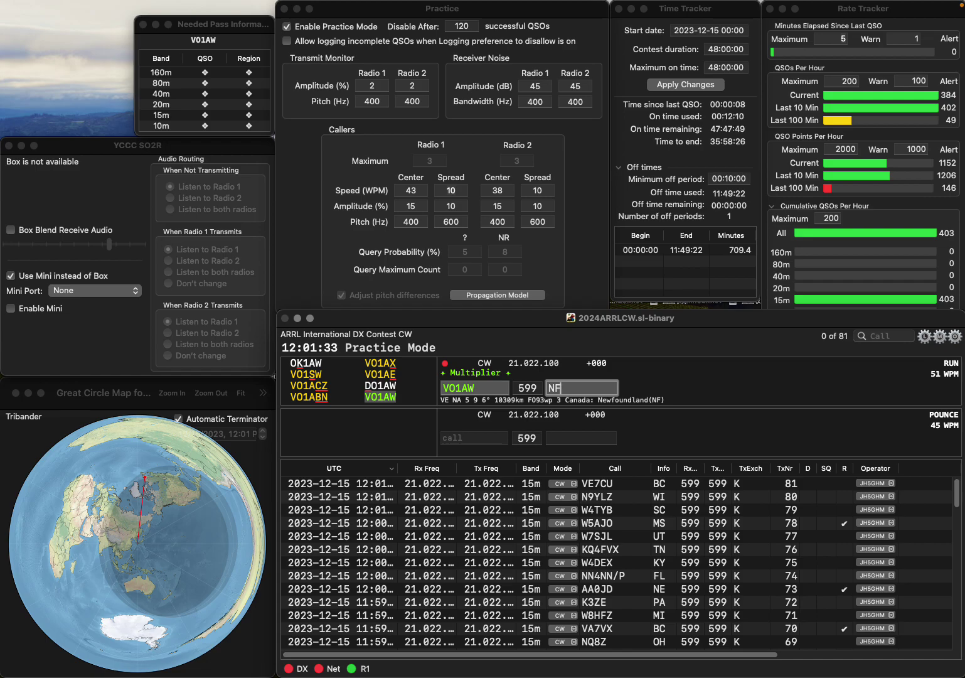
{"action": "key", "text": "Return"}
{"action": "type", "text": "N"}
{"action": "key", "text": "BackSpace"}
{"action": "type", "text": "VE7ED"}
{"action": "key", "text": "Tab"}
{"action": "type", "text": "BC"}
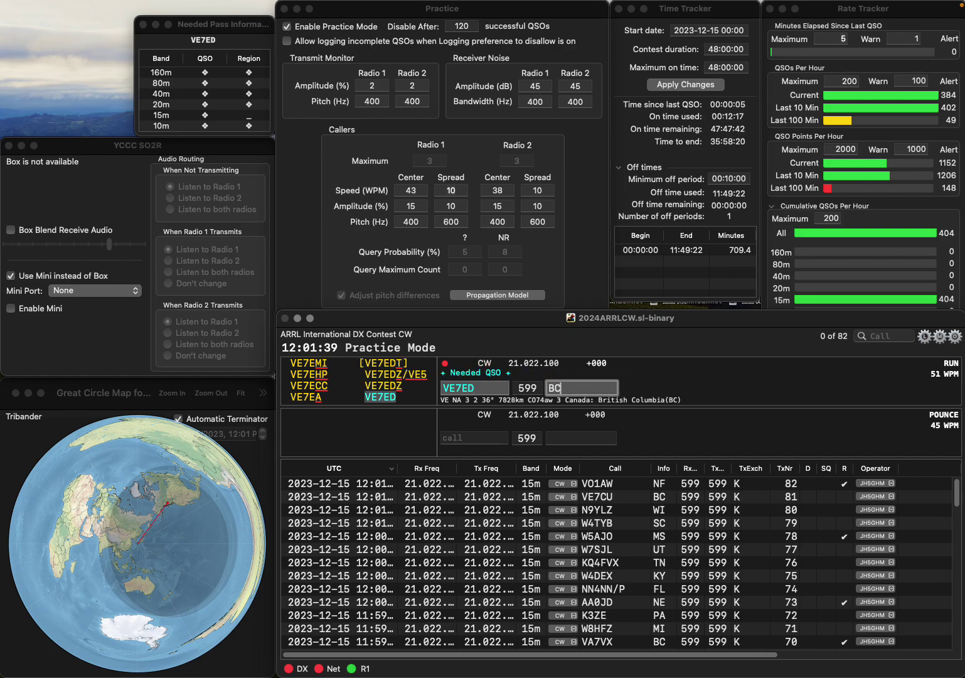
{"action": "key", "text": "Return"}
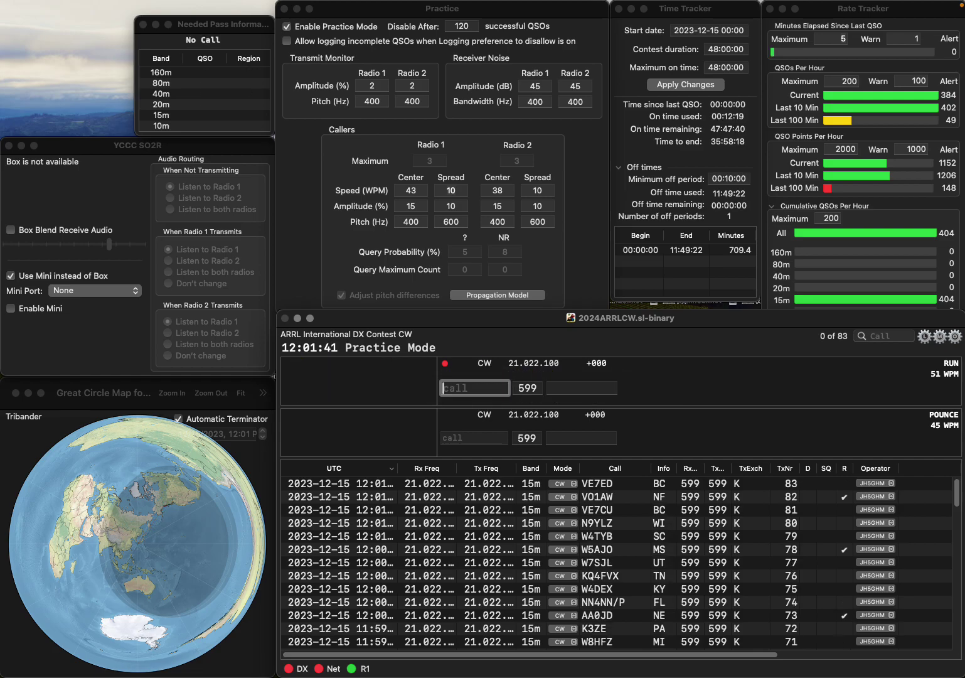
Step: Log a run contact with K9RI, report 599 and received exchange IN
{"action": "type", "text": "K9RI"}
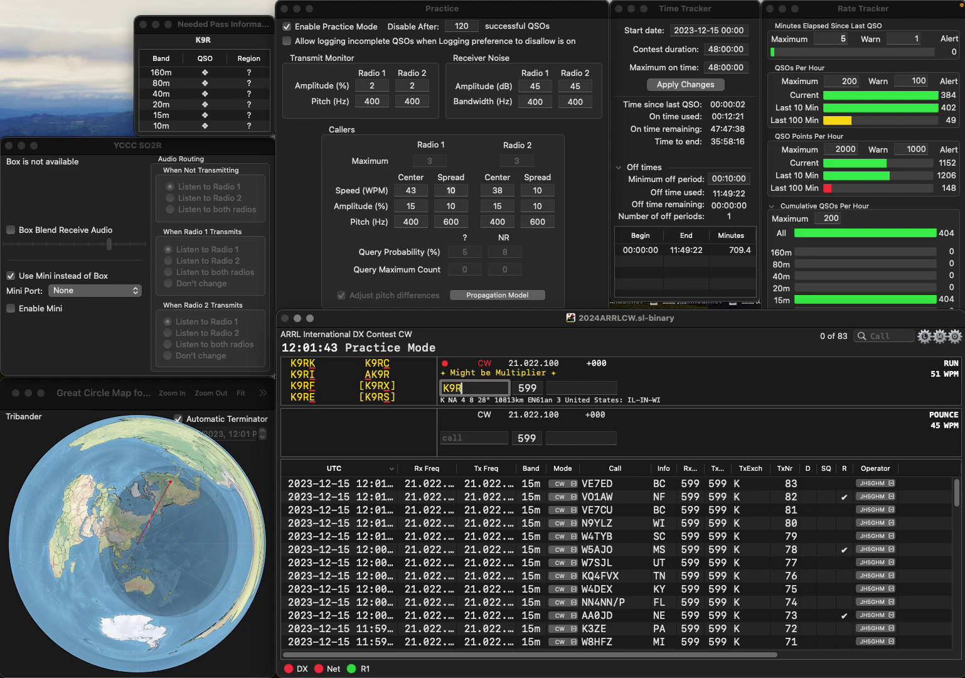
{"action": "key", "text": "Return"}
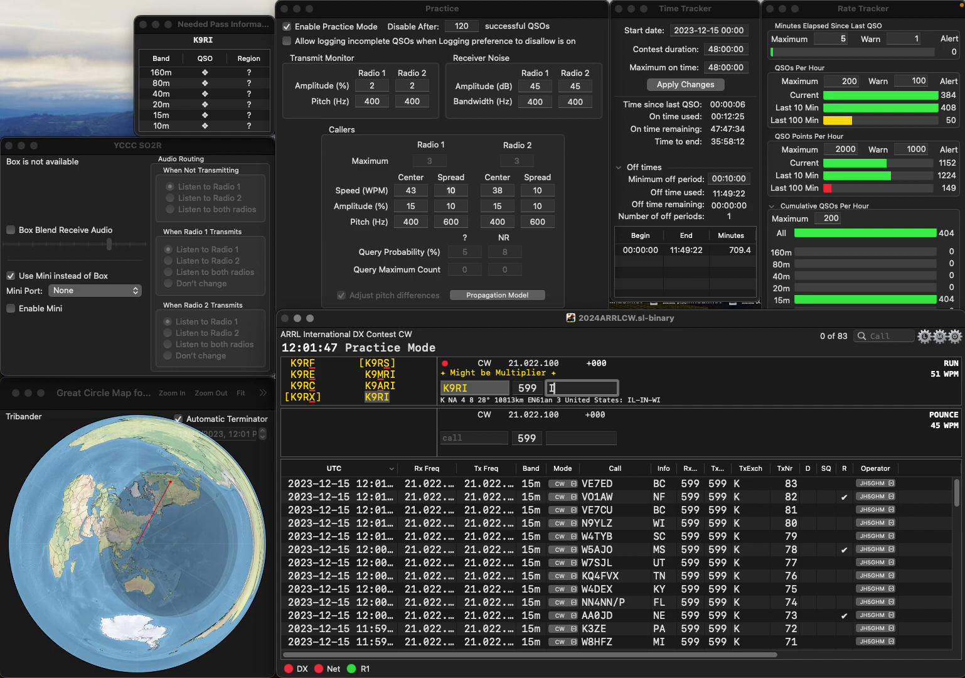
{"action": "key", "text": "Return"}
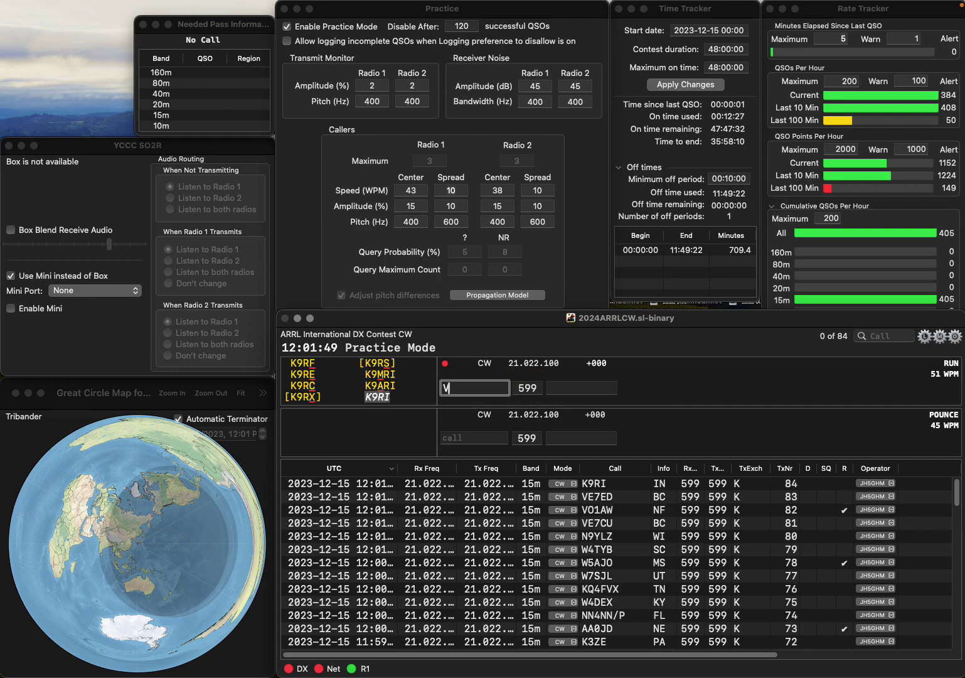
{"action": "type", "text": "VE7"}
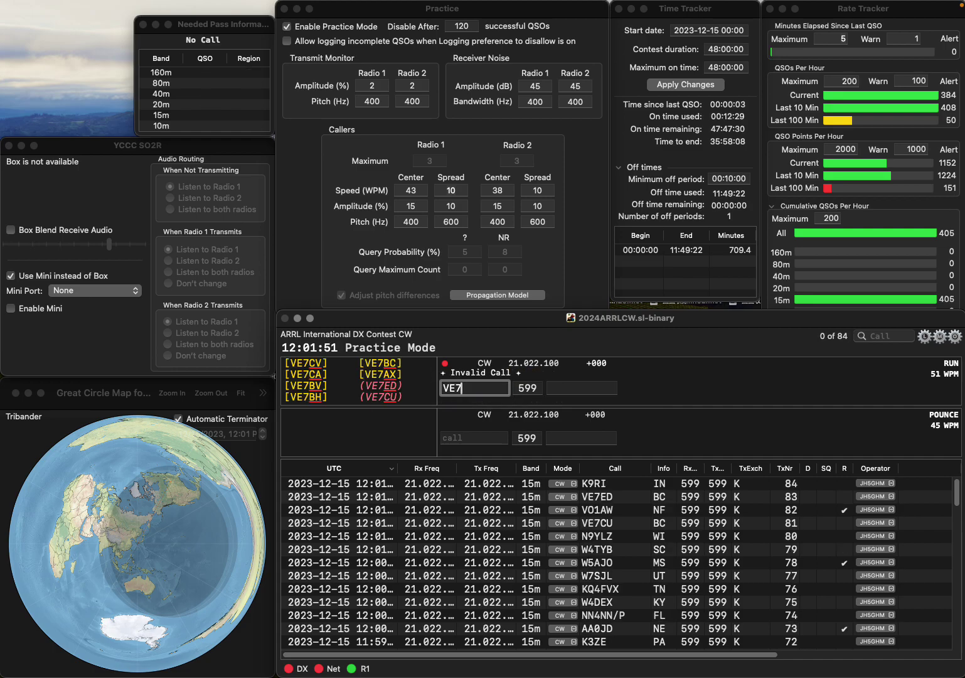
{"action": "type", "text": "IP"}
{"action": "key", "text": "space"}
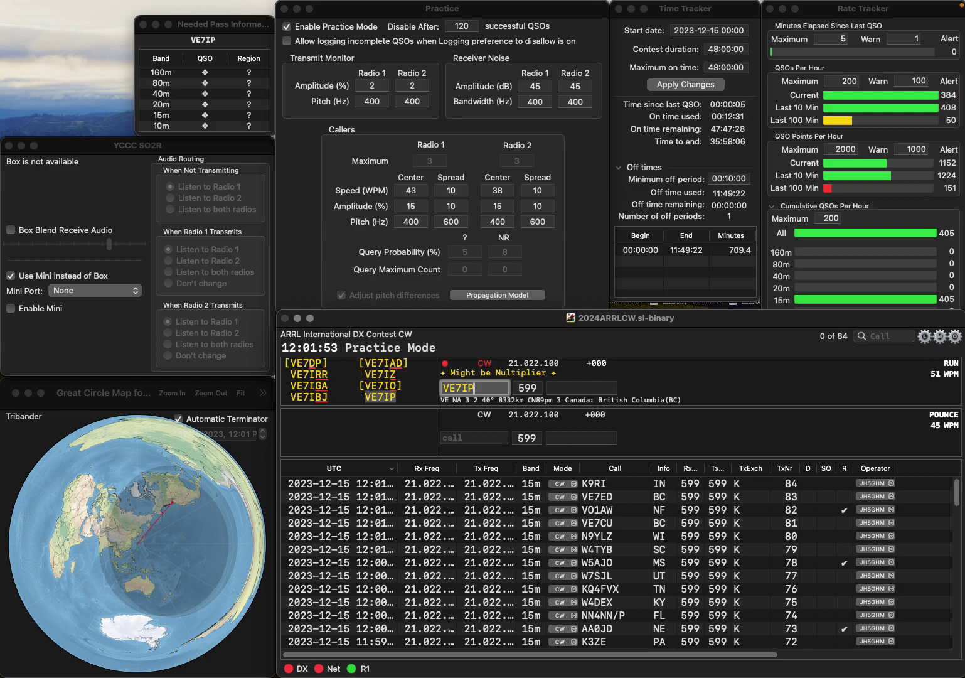
{"action": "type", "text": "BC"}
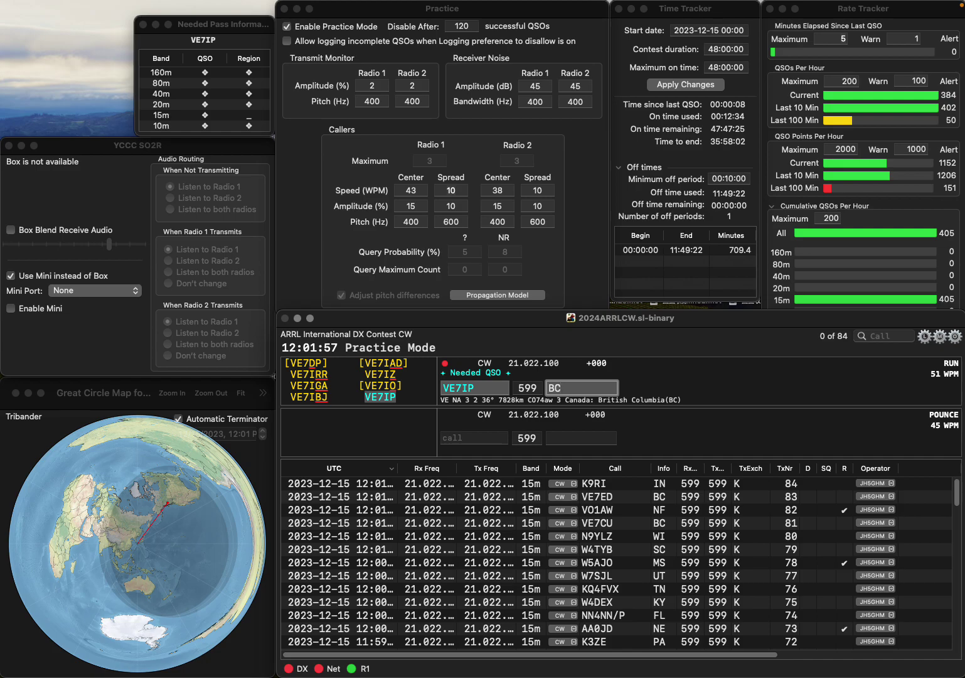
{"action": "key", "text": "Return"}
{"action": "type", "text": "K3PLA"}
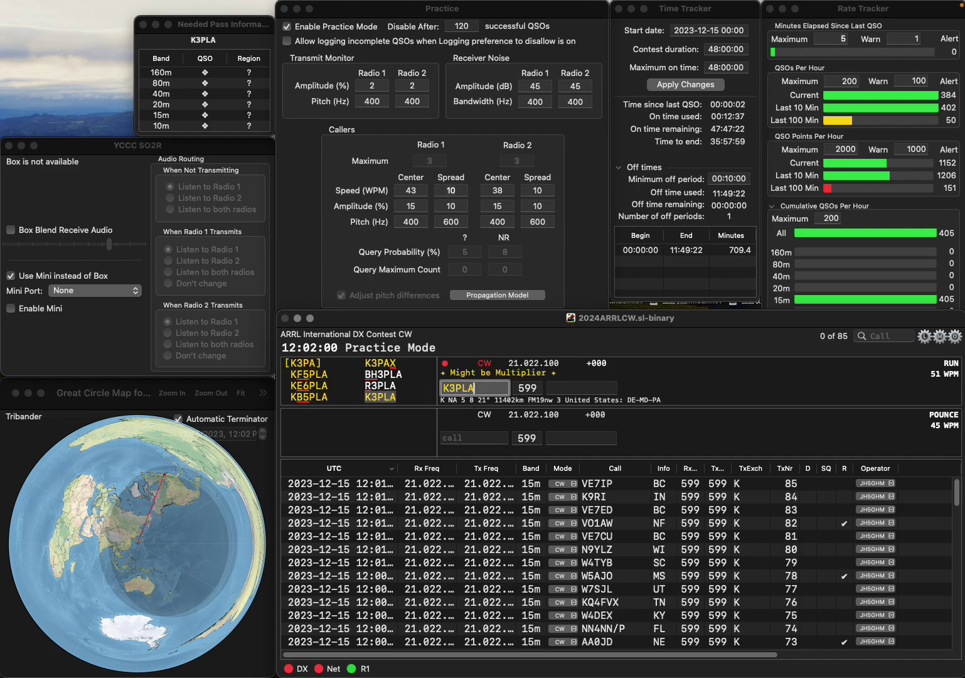
{"action": "key", "text": "Return"}
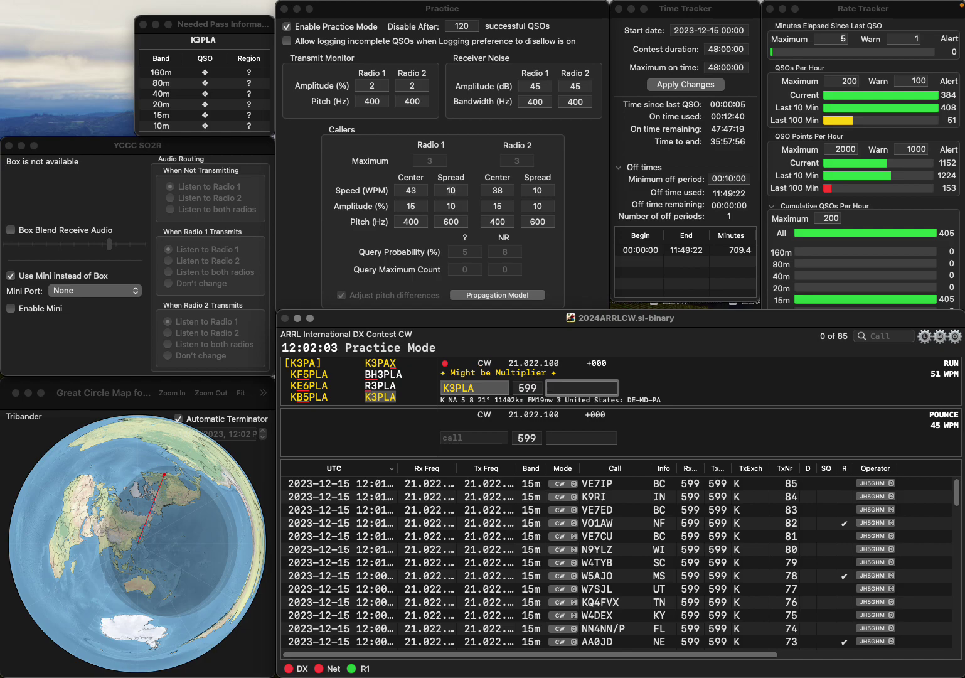
{"action": "type", "text": "D"}
{"action": "key", "text": "Return"}
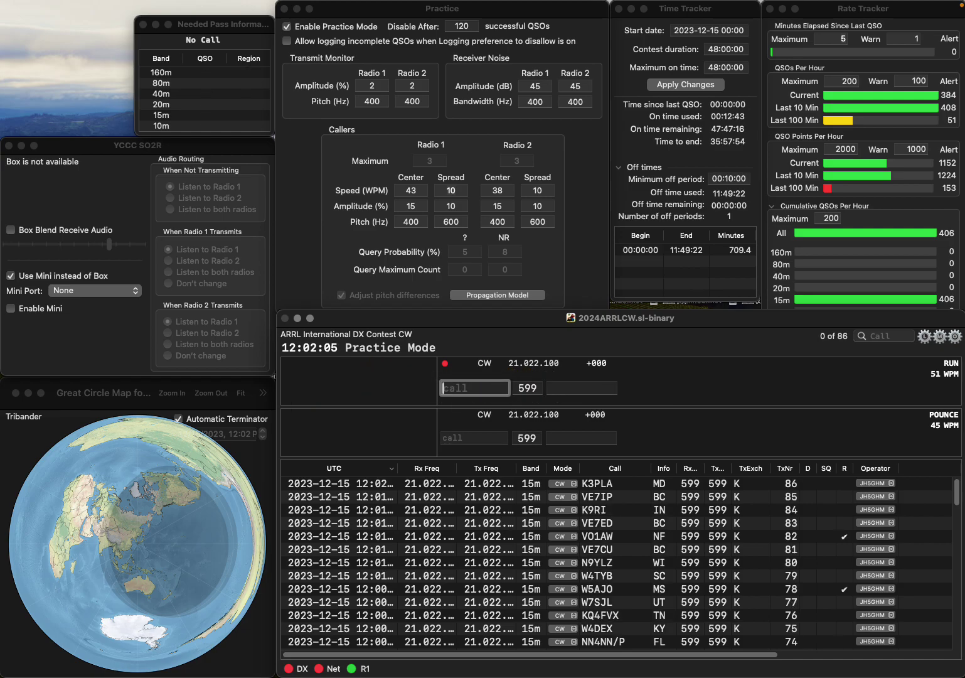
{"action": "type", "text": "KX4MI"}
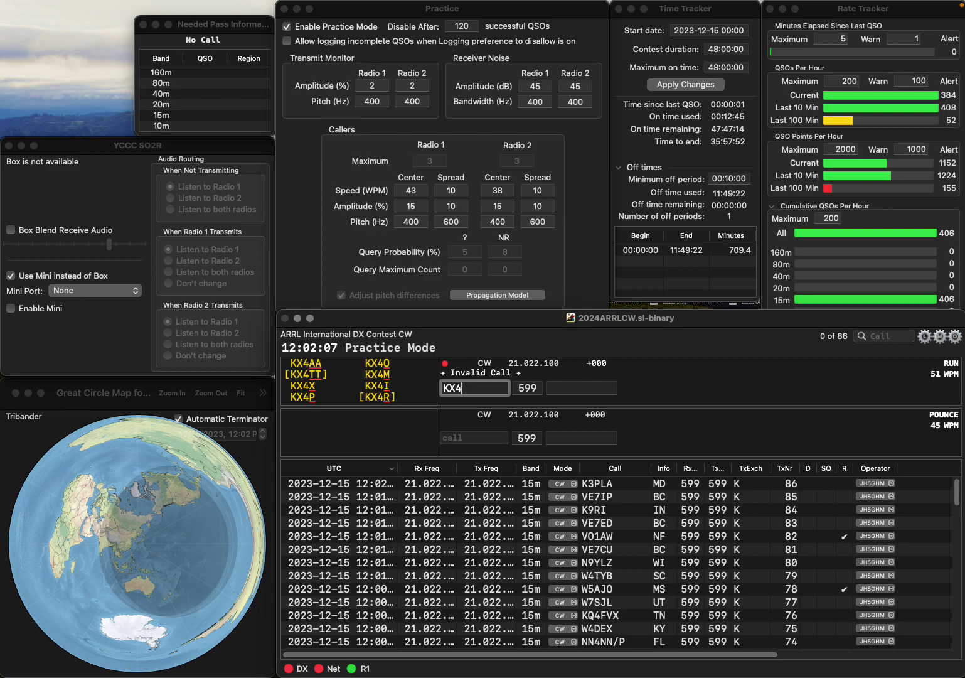
{"action": "key", "text": "space"}
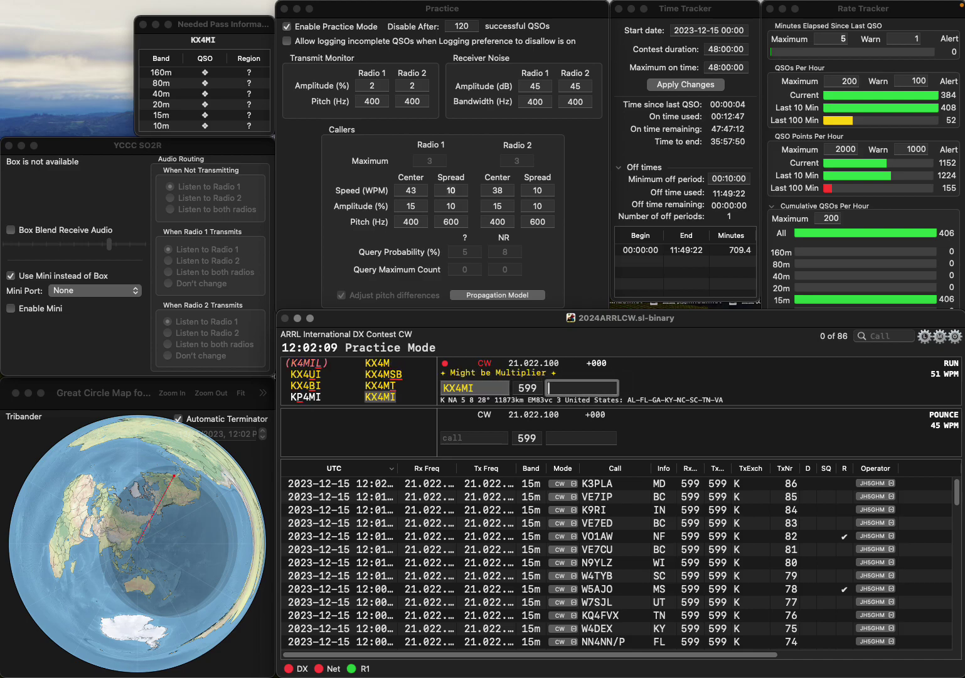
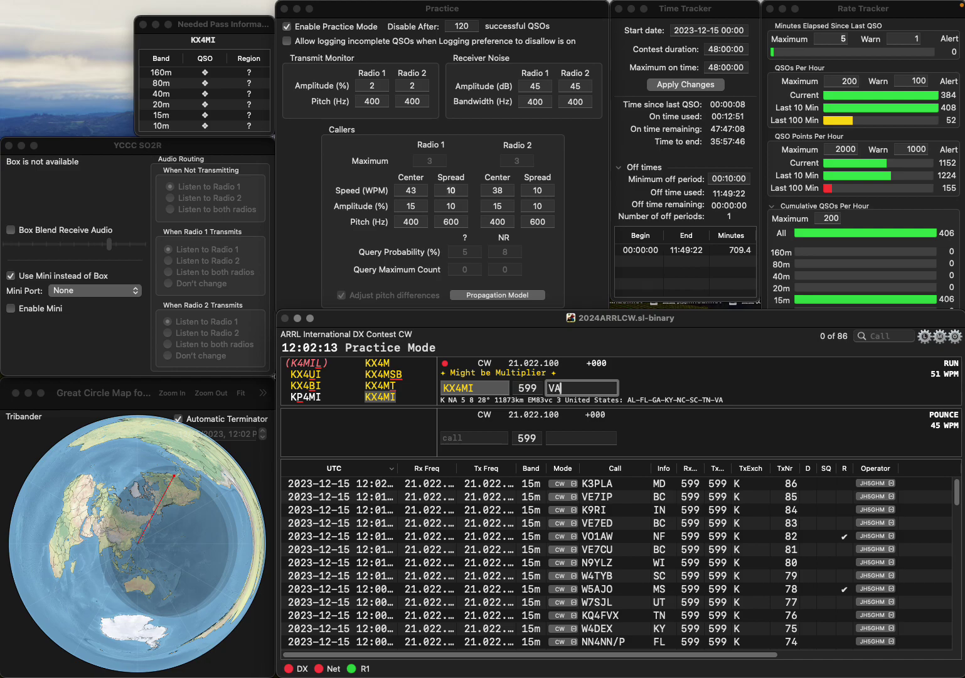
{"action": "type", "text": "A"}
{"action": "key", "text": "Return"}
{"action": "type", "text": "W5"}
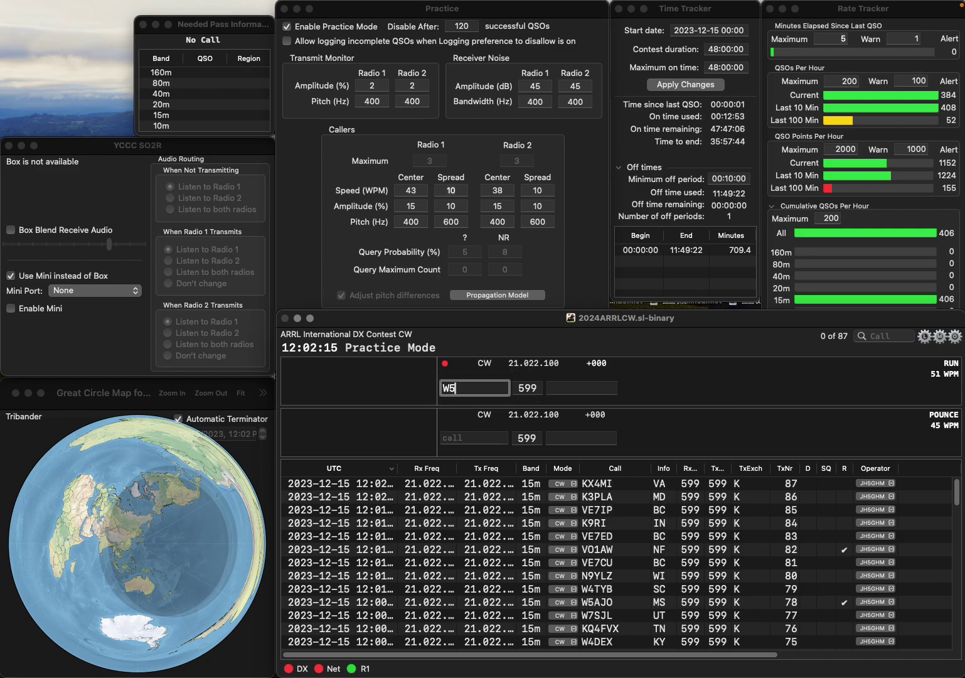
{"action": "type", "text": "SSV"}
{"action": "key", "text": "Return"}
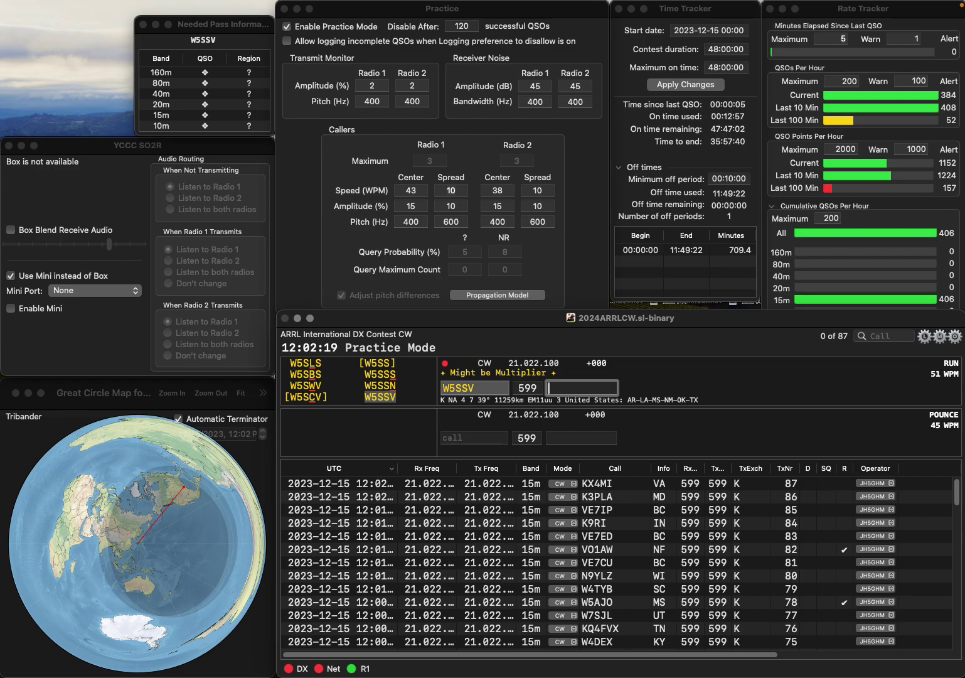
{"action": "type", "text": "TX"}
{"action": "key", "text": "Return"}
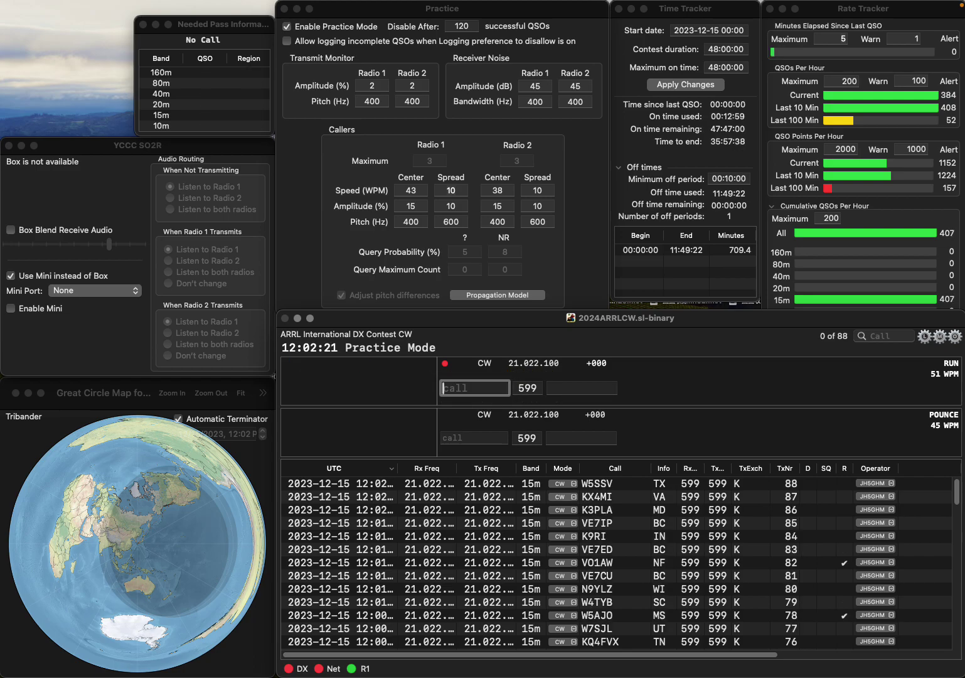
{"action": "type", "text": "KW4JX"}
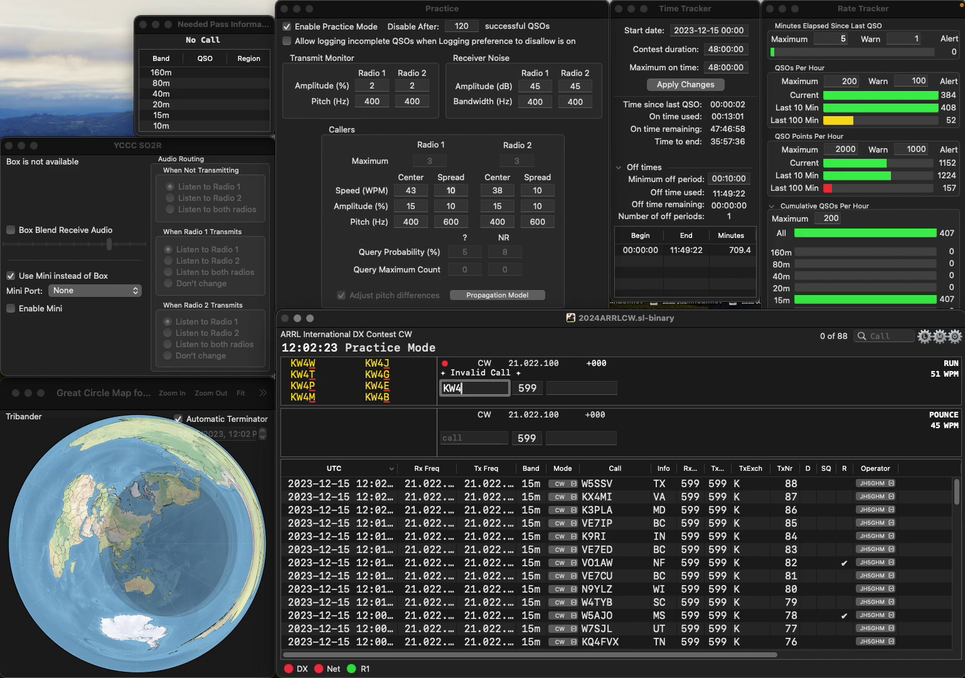
{"action": "key", "text": "space"}
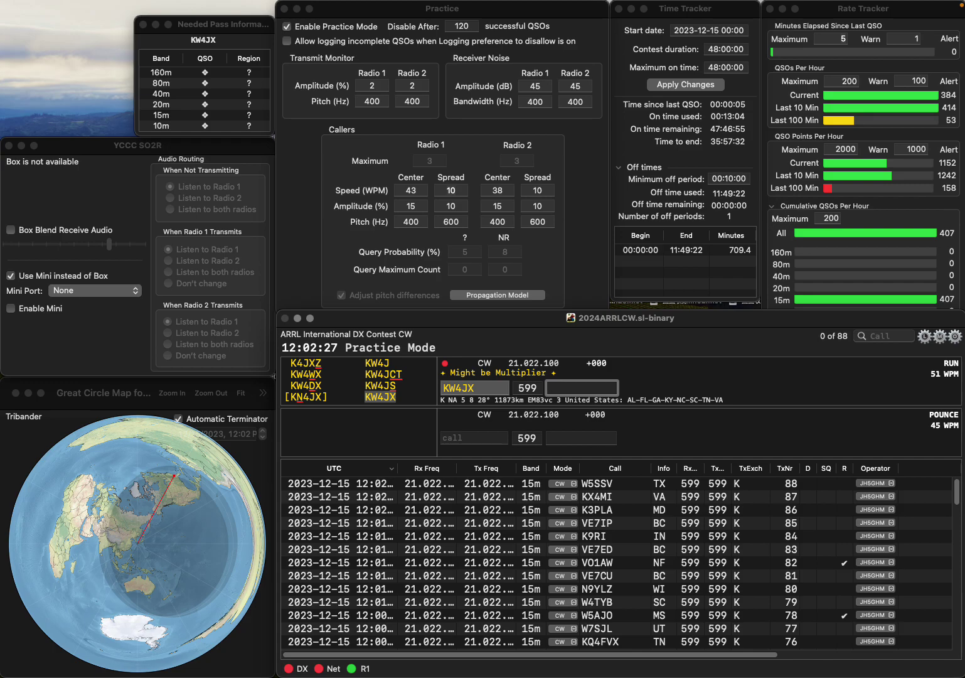
{"action": "type", "text": "SC"}
{"action": "key", "text": "Return"}
Step: Enter the caller as WM4M, correct the call to WM5M, and log the contact with report 599 and received exchange MS
{"action": "type", "text": "W"}
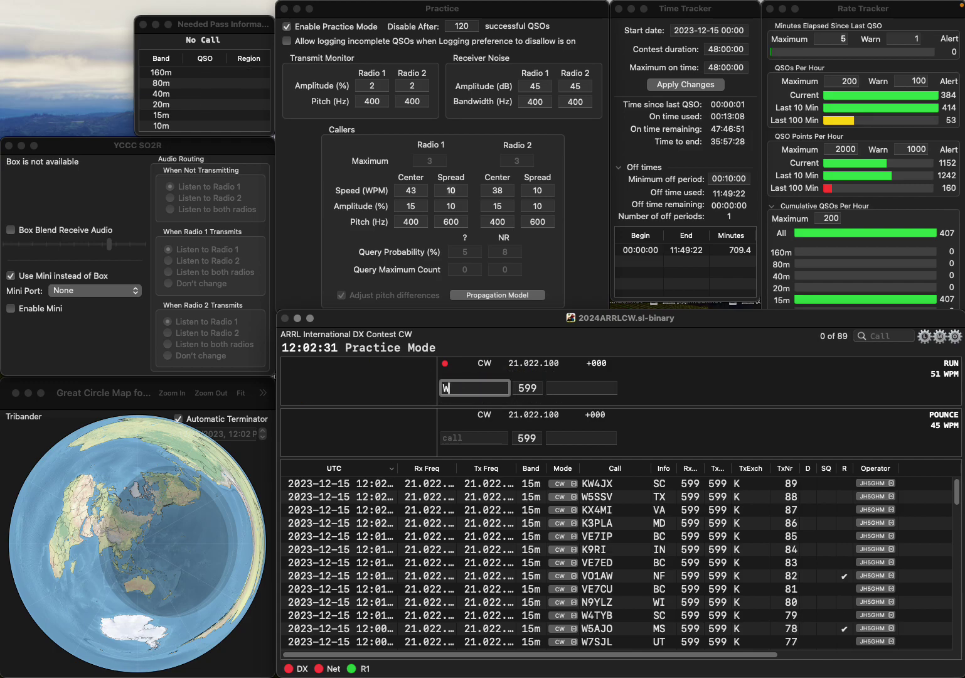
{"action": "type", "text": "M4M"}
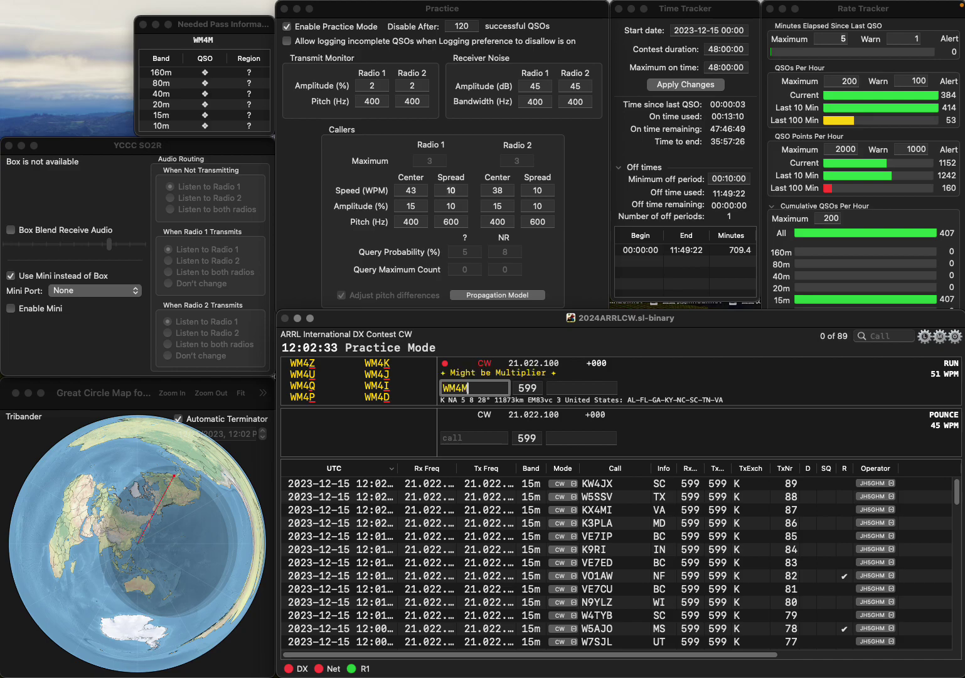
{"action": "key", "text": "BackSpace"}
{"action": "type", "text": "5"}
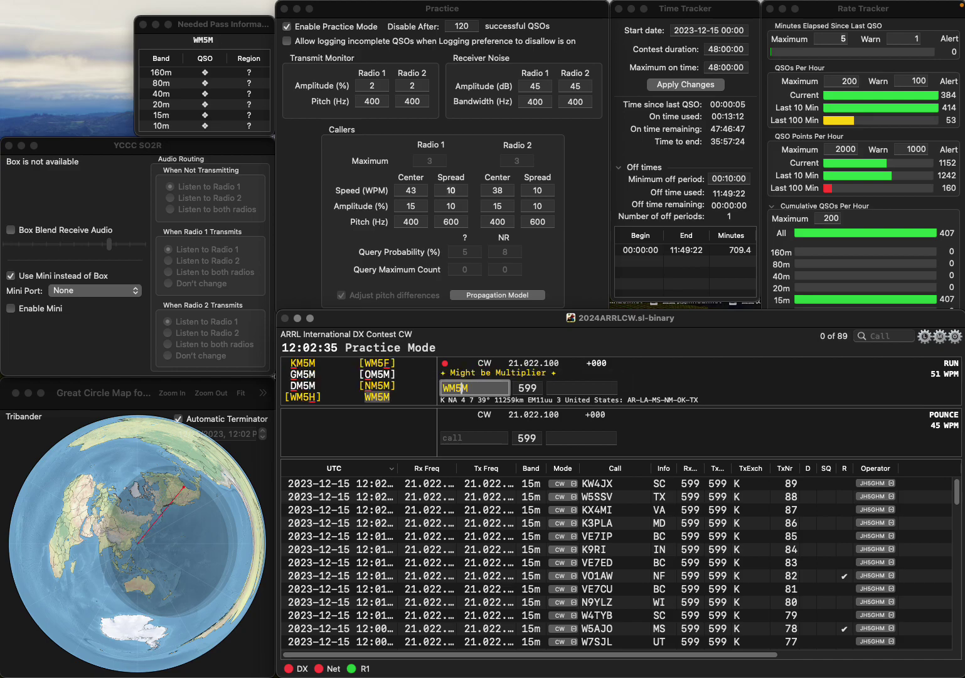
{"action": "key", "text": "Tab"}
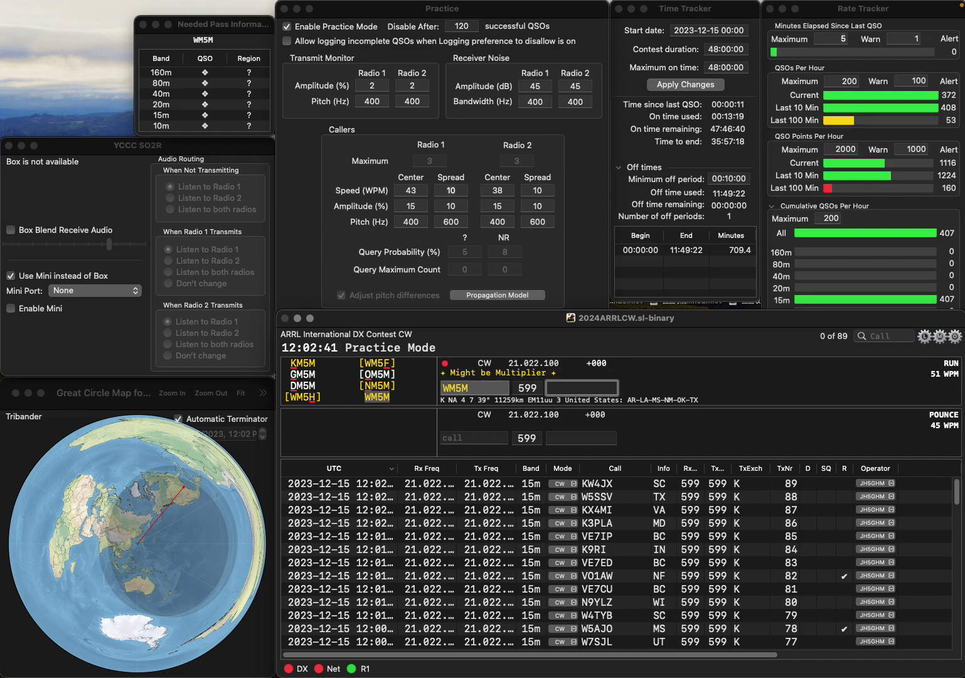
{"action": "key", "text": "Return"}
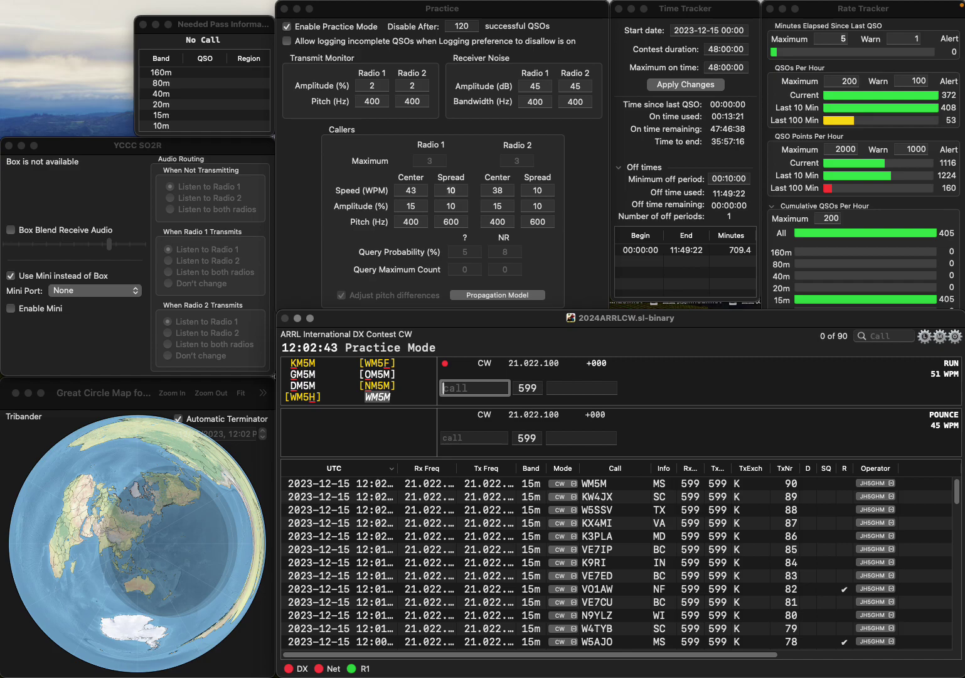
{"action": "type", "text": "W"}
{"action": "key", "text": "BackSpace"}
{"action": "type", "text": "KY4JB"}
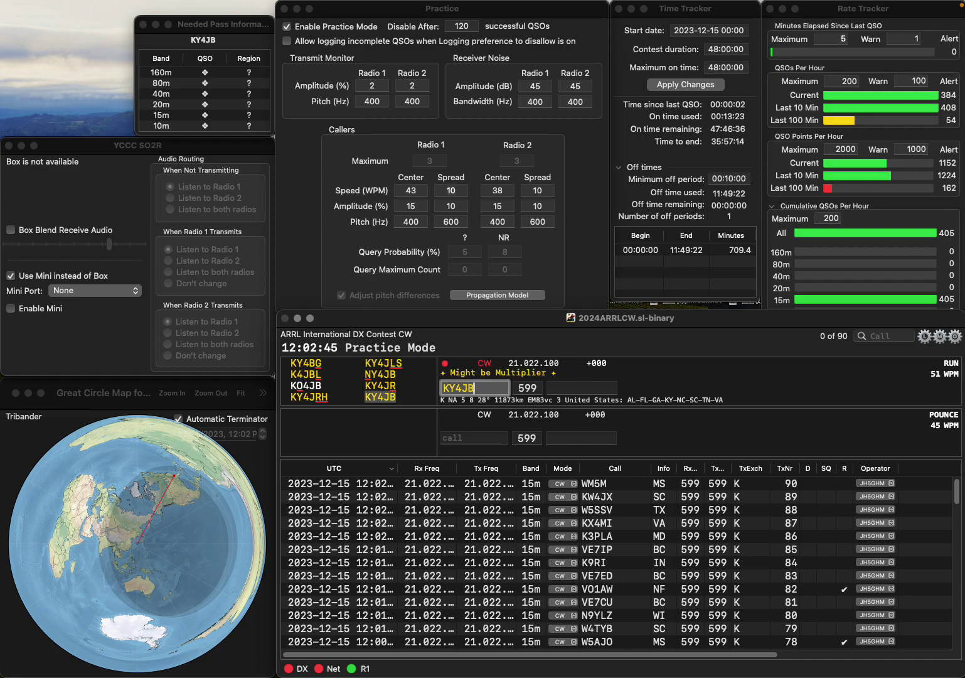
{"action": "key", "text": "space"}
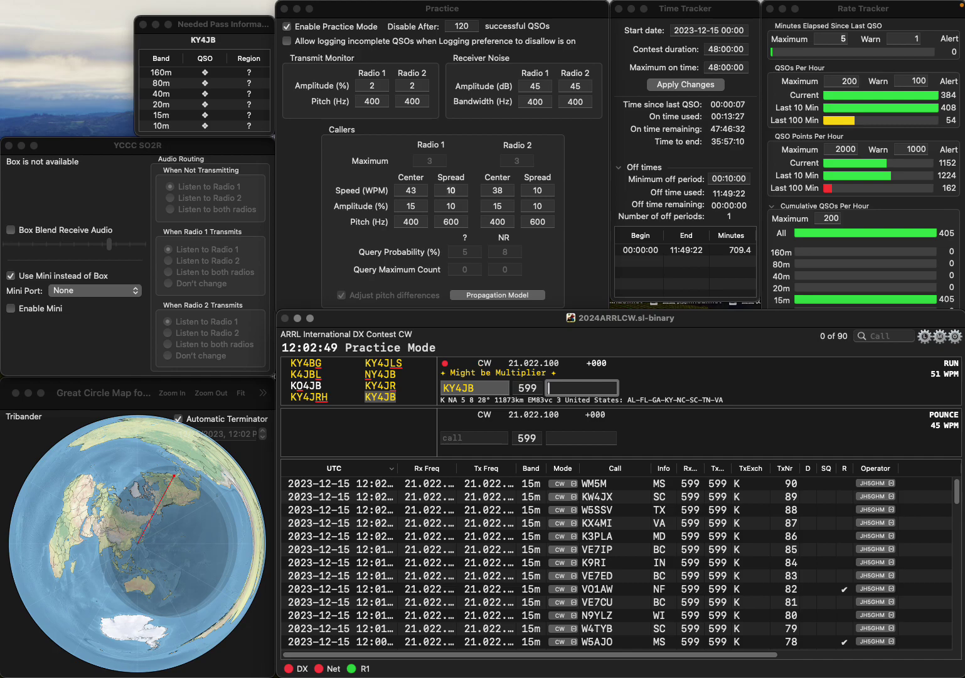
{"action": "type", "text": "al"}
{"action": "key", "text": "Return"}
Step: Log a run contact with W8RXY, report 599 and received exchange WV
{"action": "type", "text": "w8r"}
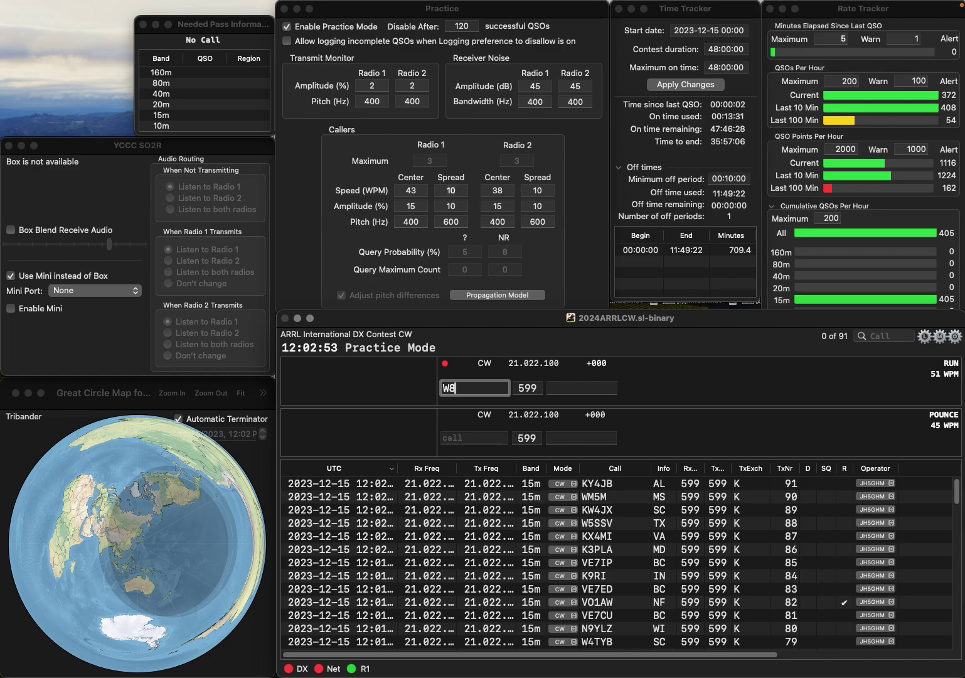
{"action": "type", "text": "xy"}
{"action": "key", "text": "Return"}
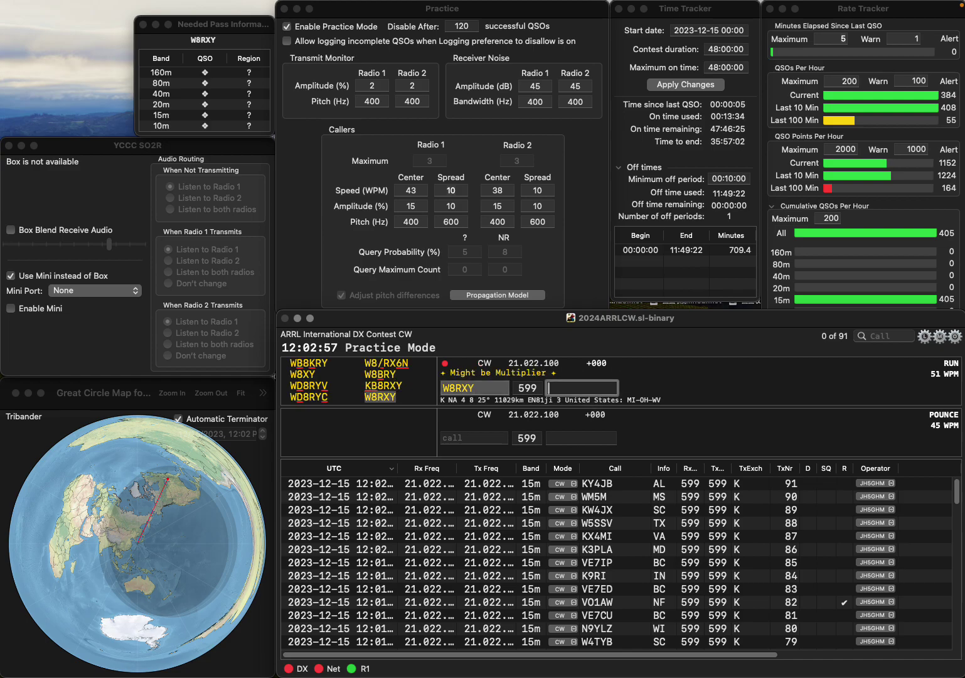
{"action": "type", "text": "wv"}
{"action": "key", "text": "Return"}
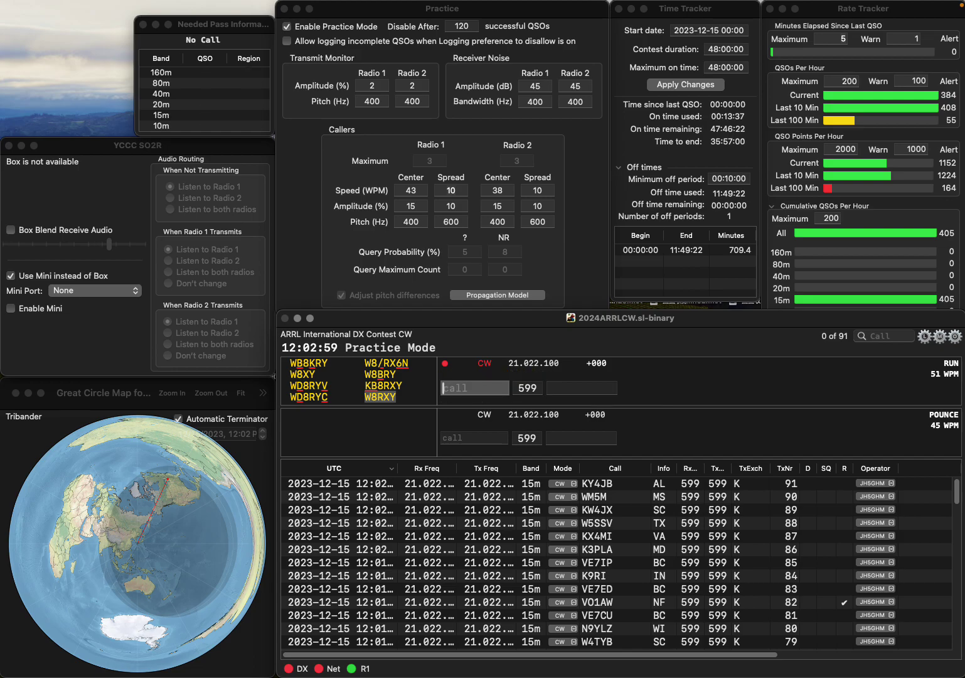
{"action": "type", "text": "KD"}
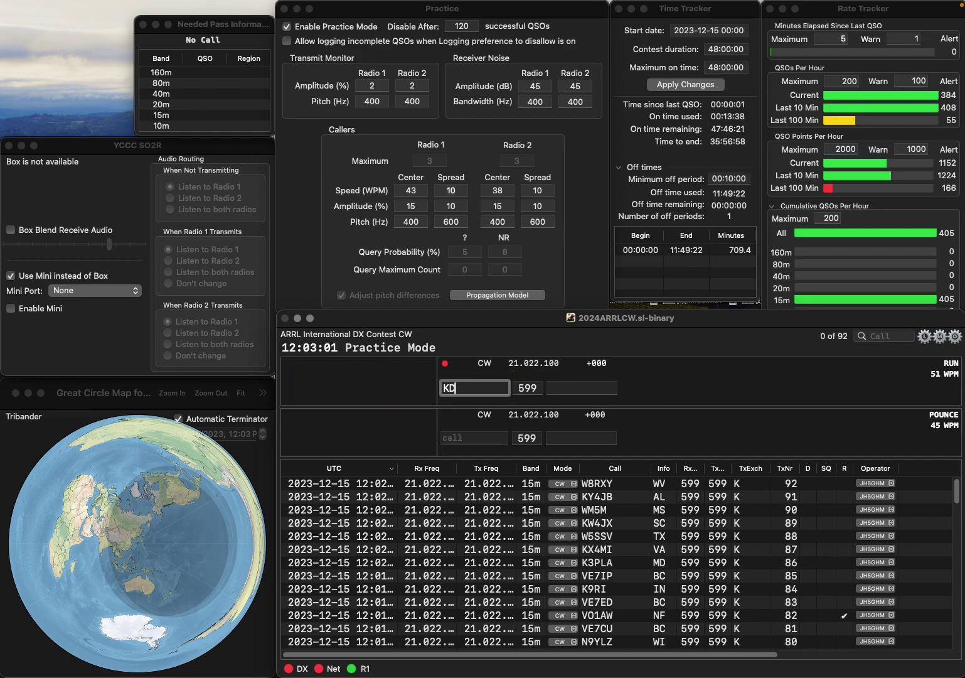
{"action": "type", "text": "0ZZO"}
{"action": "key", "text": "Return"}
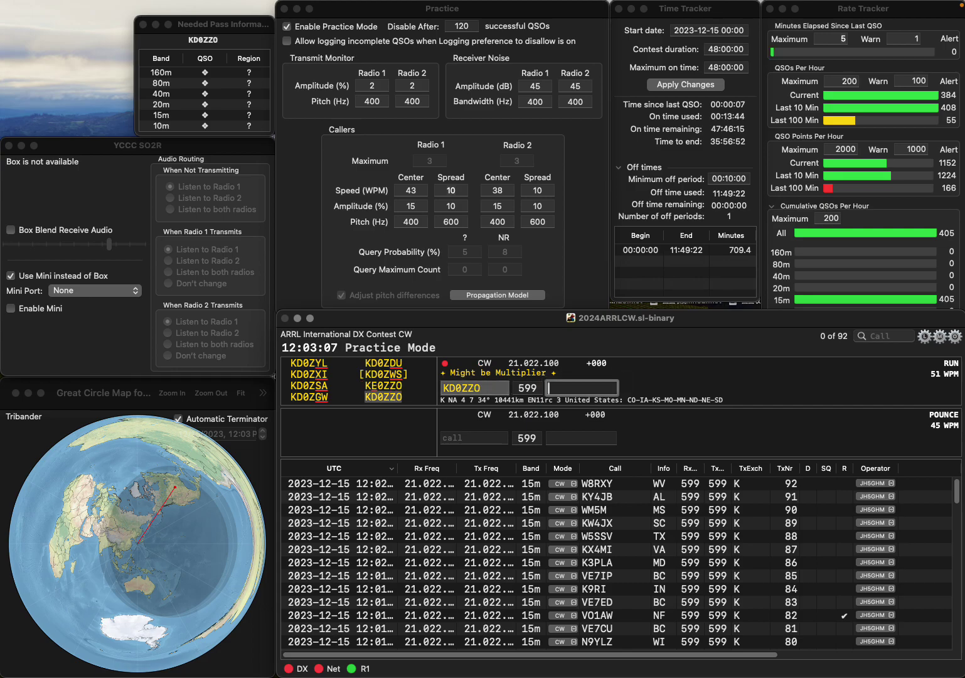
{"action": "type", "text": "ND"}
{"action": "key", "text": "Return"}
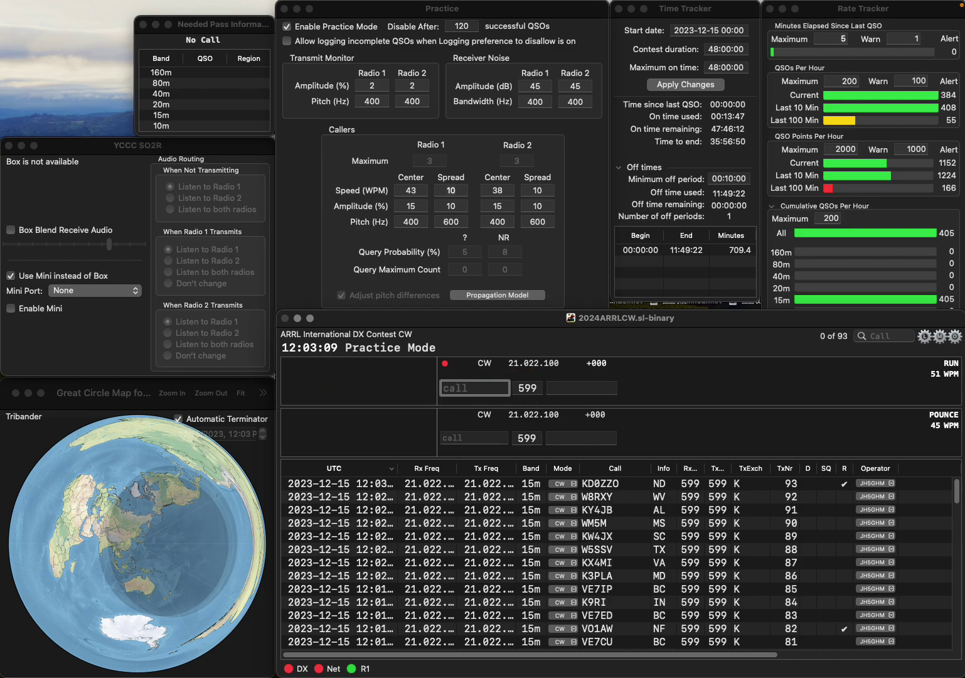
Step: Log a run contact with N4PF, report 599 and received exchange KY
{"action": "type", "text": "N4PF"}
{"action": "key", "text": "Return"}
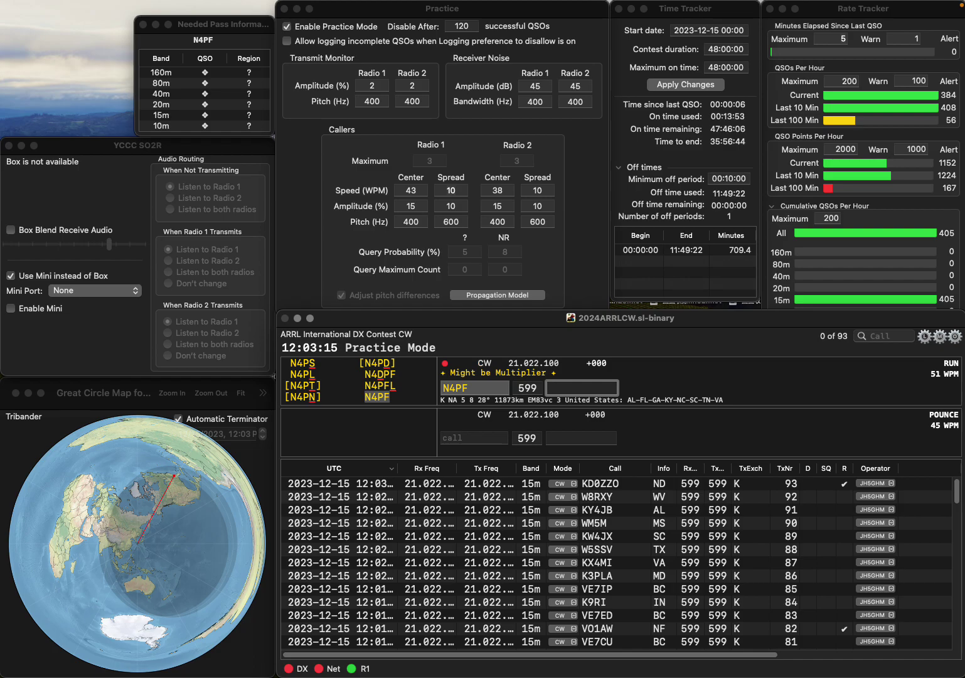
{"action": "key", "text": "Return"}
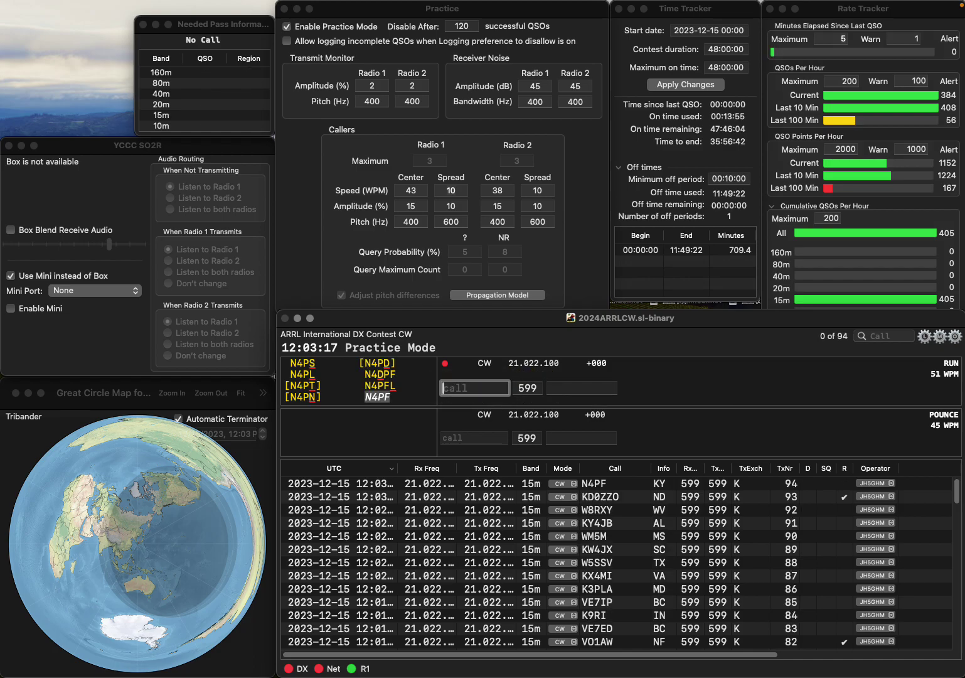
Step: Log a run contact with KD4PHS, report 599 and received exchange NC
{"action": "type", "text": "KD4P"}
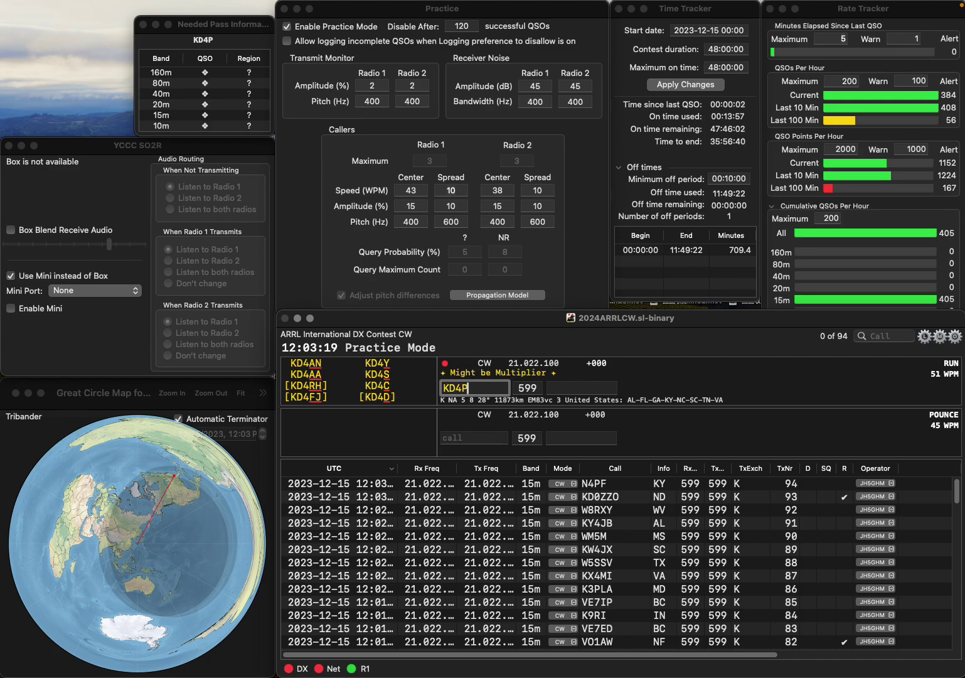
{"action": "type", "text": "HS"}
{"action": "key", "text": "Tab"}
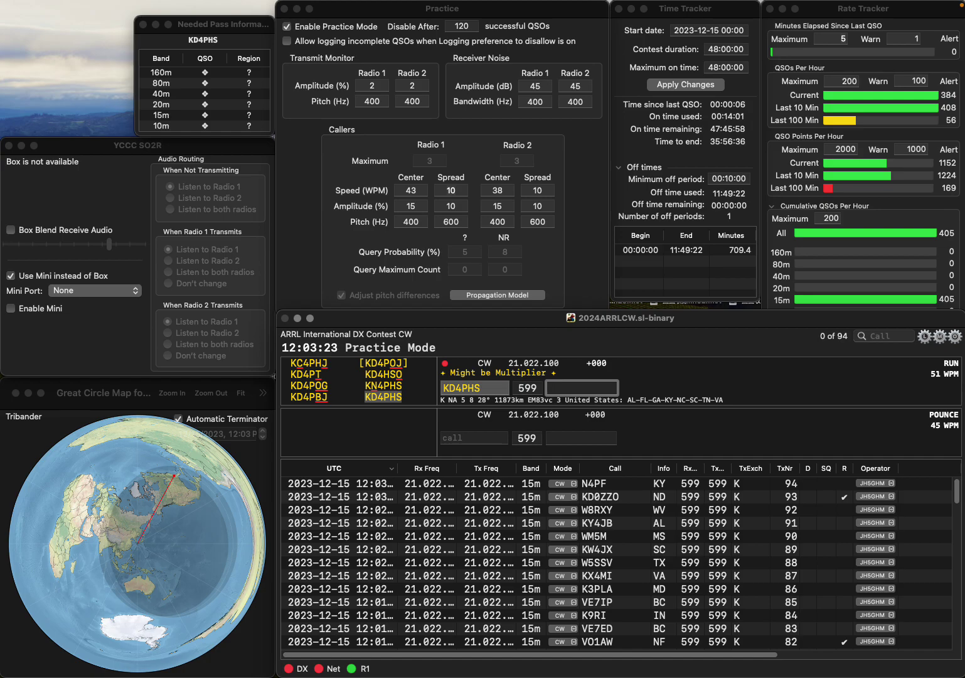
{"action": "type", "text": "M"}
{"action": "type", "text": "C"}
{"action": "key", "text": "Return"}
{"action": "type", "text": "K5YAC"}
{"action": "key", "text": "Return"}
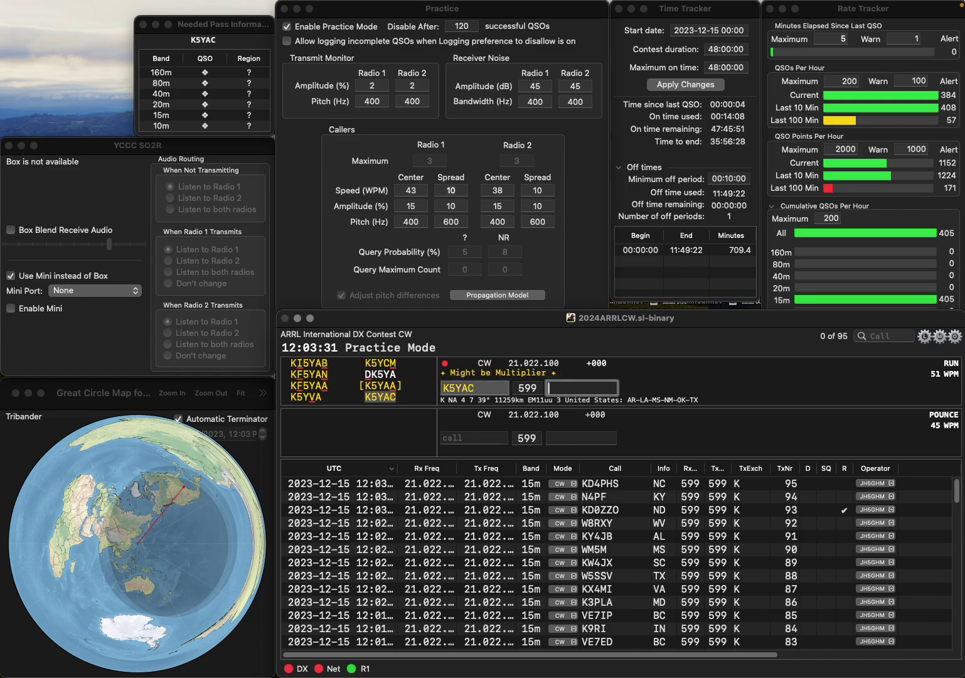
{"action": "type", "text": "NM"}
{"action": "key", "text": "Return"}
{"action": "type", "text": "K"}
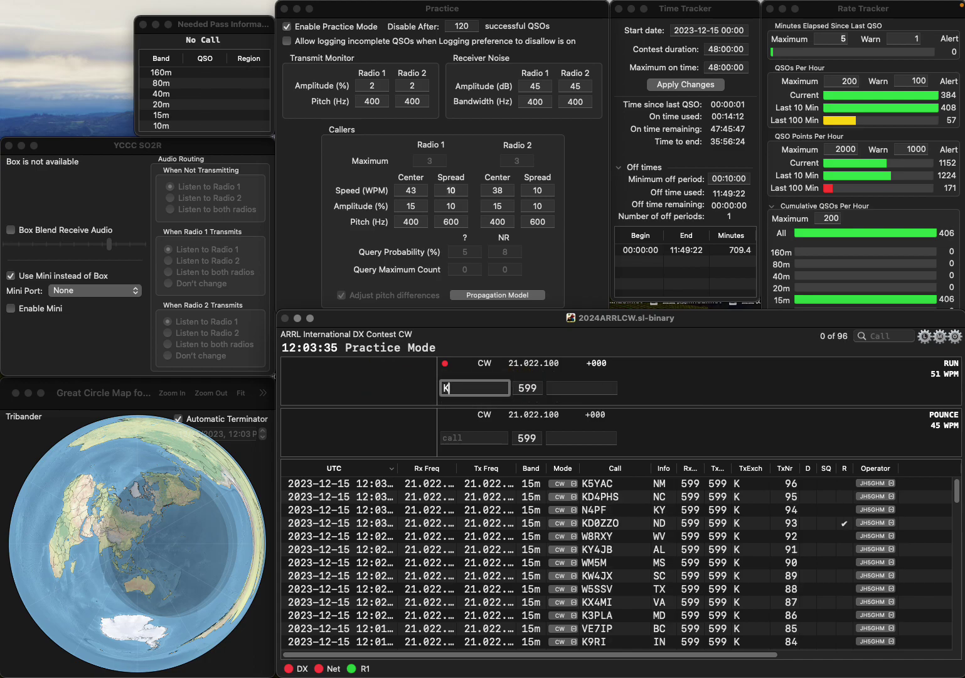
{"action": "type", "text": "J4PGD"}
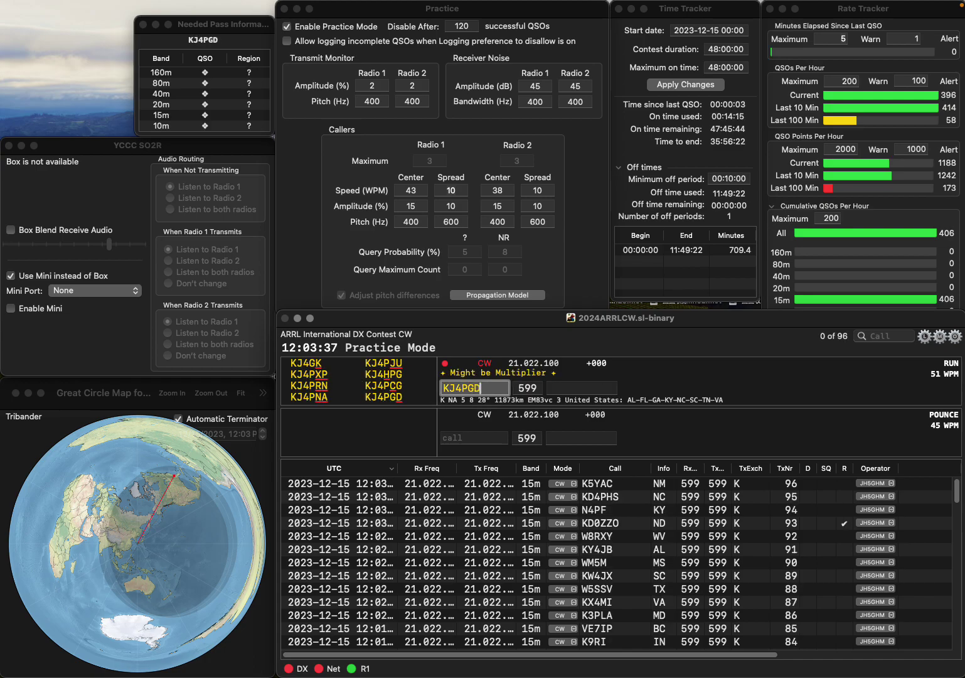
{"action": "key", "text": "Return"}
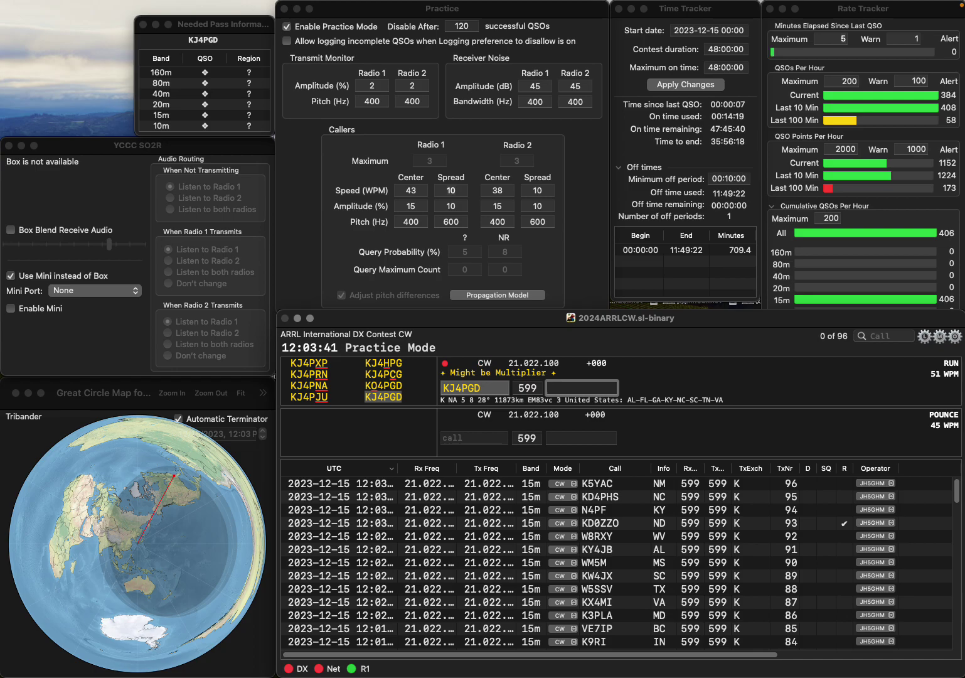
{"action": "type", "text": "VA"}
{"action": "key", "text": "Return"}
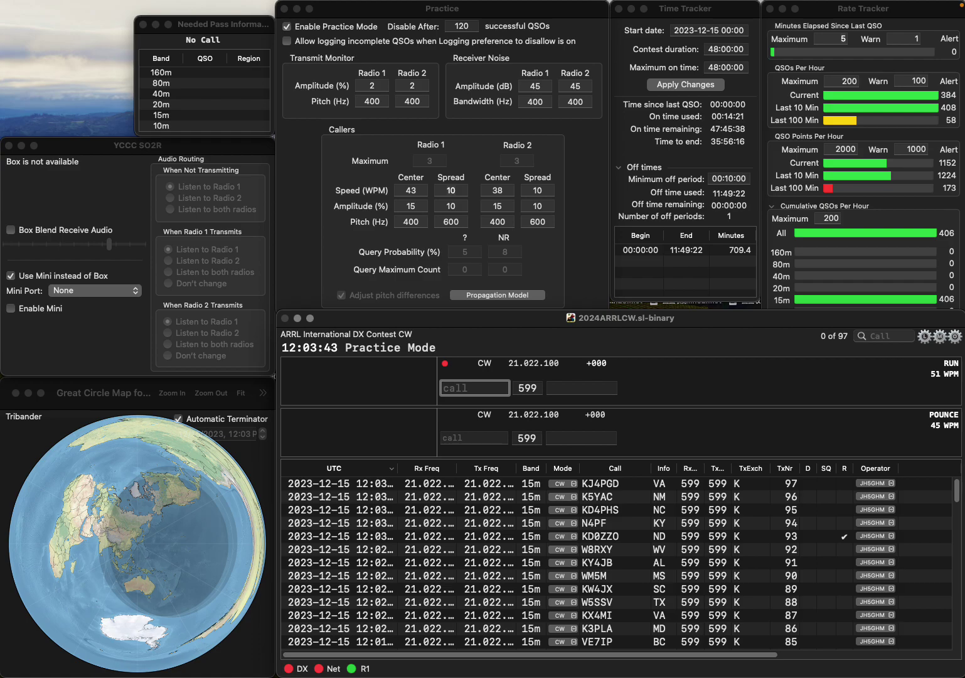
{"action": "type", "text": "W1VEM"}
{"action": "key", "text": "Return"}
{"action": "type", "text": "CT"}
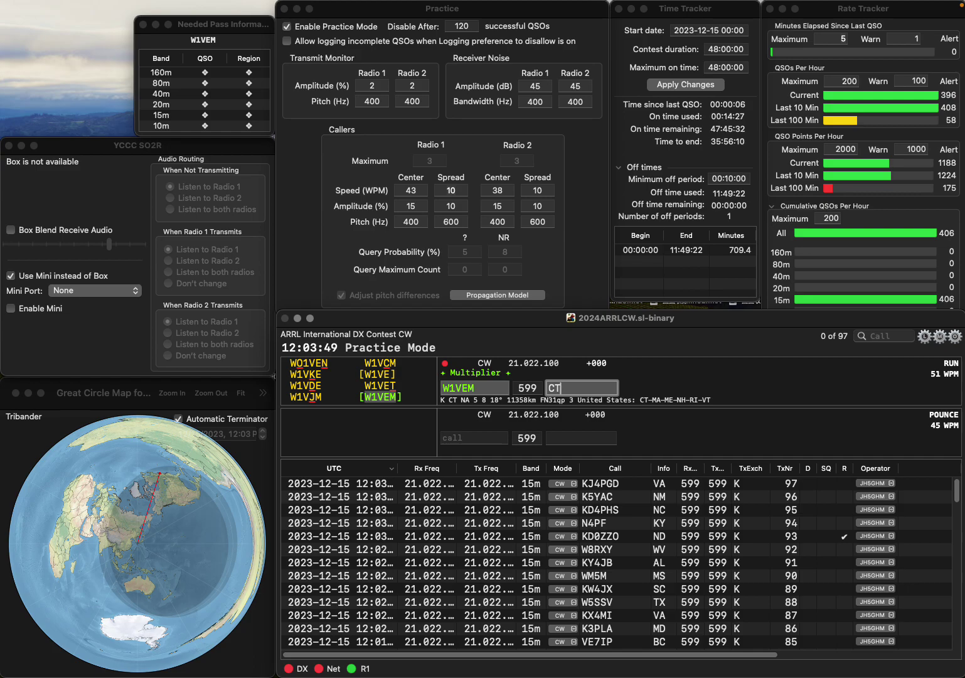
{"action": "key", "text": "Return"}
{"action": "type", "text": "K4CMC"}
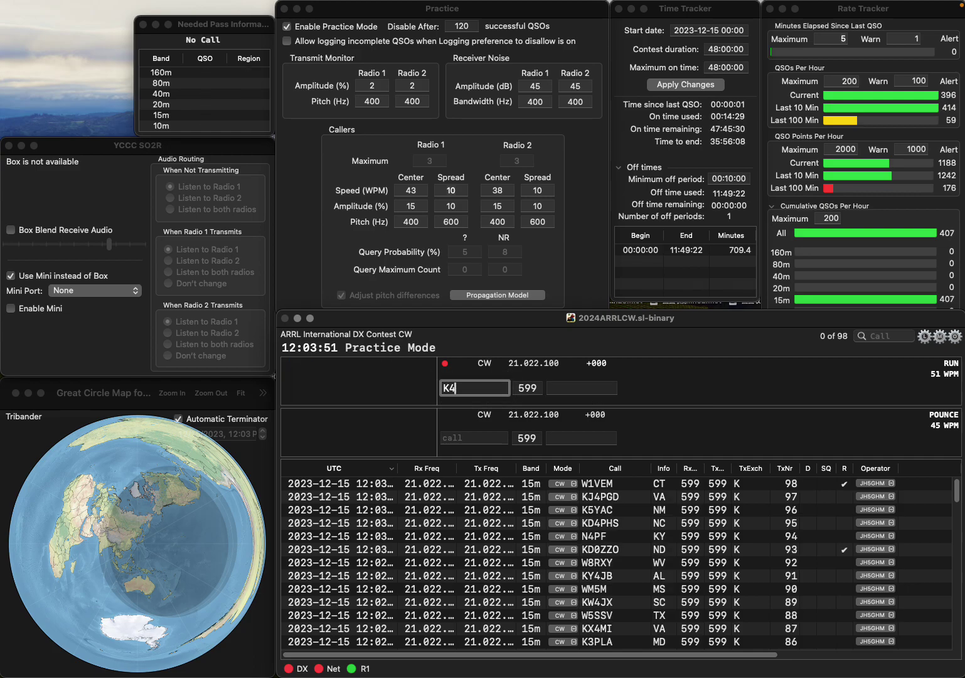
{"action": "key", "text": "Return"}
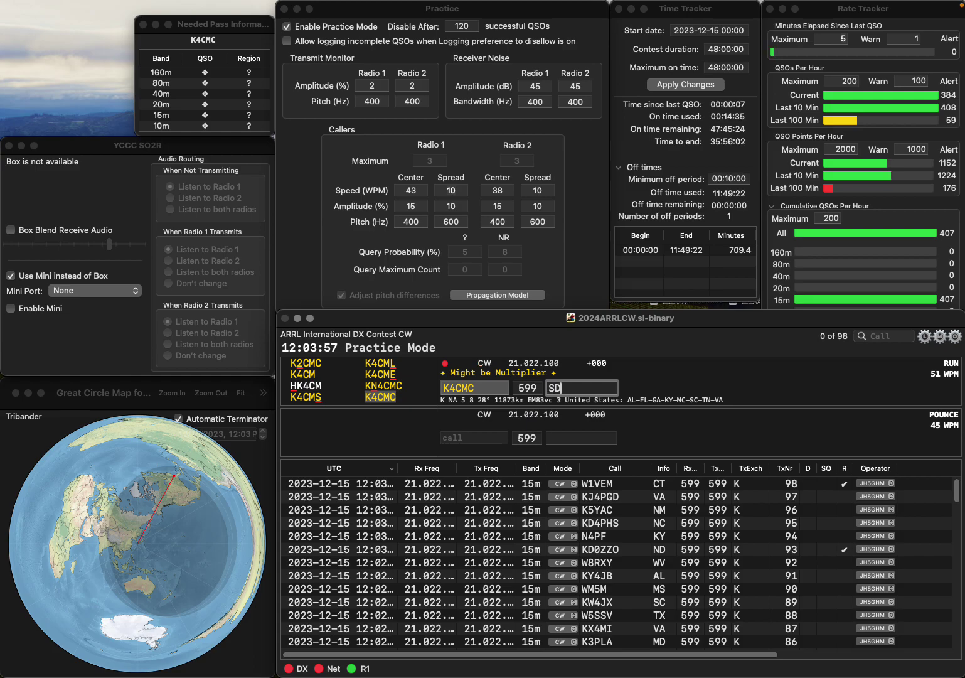
{"action": "key", "text": "Return"}
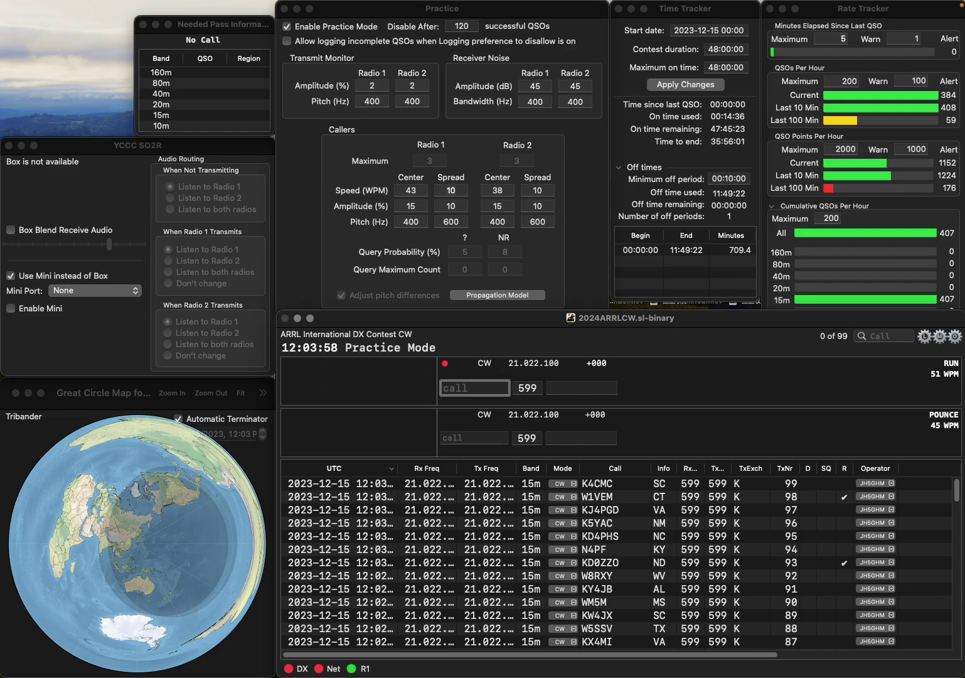
{"action": "type", "text": "W0Z"}
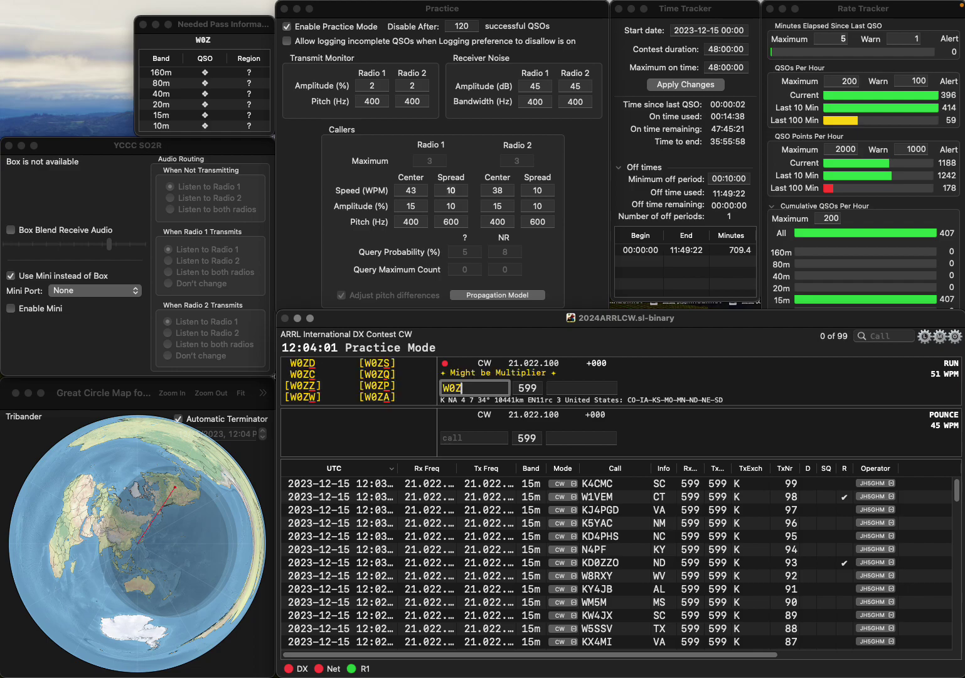
{"action": "type", "text": "XR"}
{"action": "key", "text": "space"}
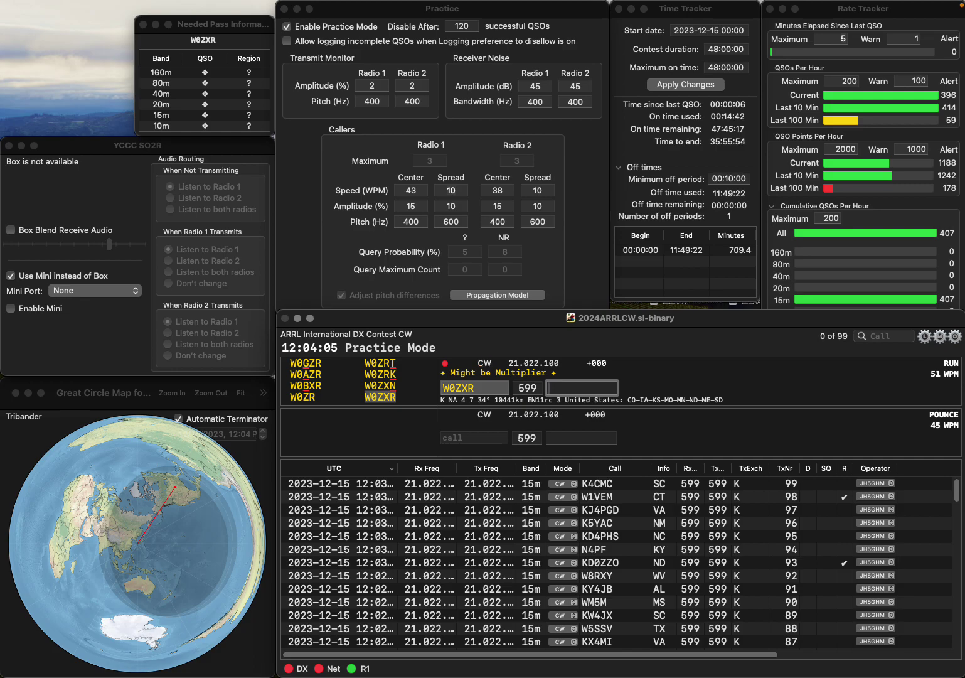
{"action": "type", "text": "IA"}
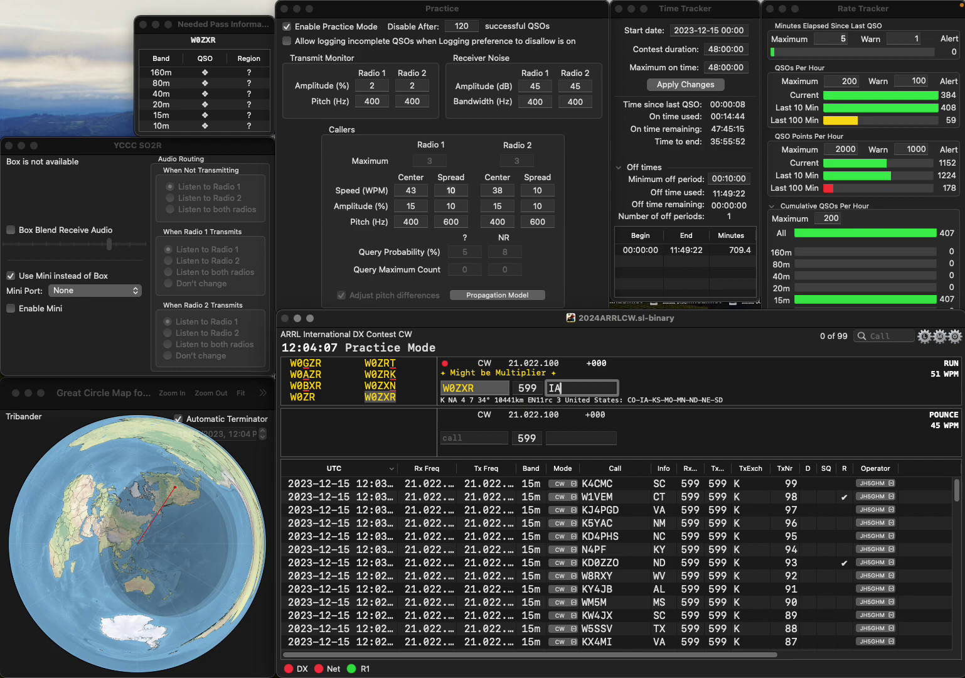
{"action": "key", "text": "Return"}
Step: Enter the caller as KSON, correct the call to K7HON, and log the contact with report 599 and received exchange OR
{"action": "type", "text": "KSON"}
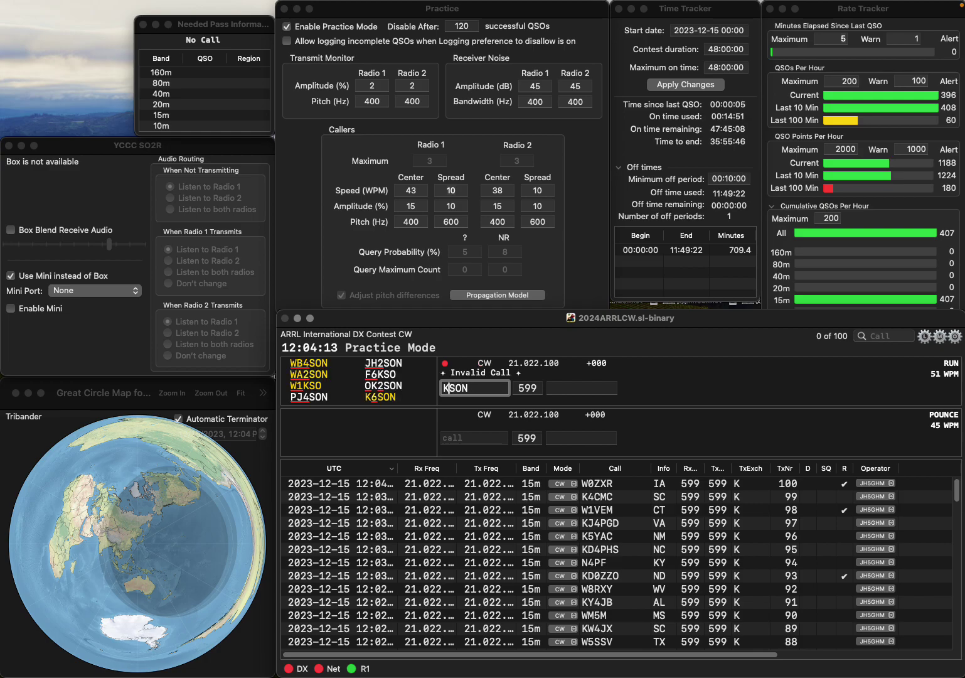
{"action": "type", "text": "7"}
{"action": "key", "text": "Delete"}
{"action": "type", "text": "H"}
{"action": "key", "text": "space"}
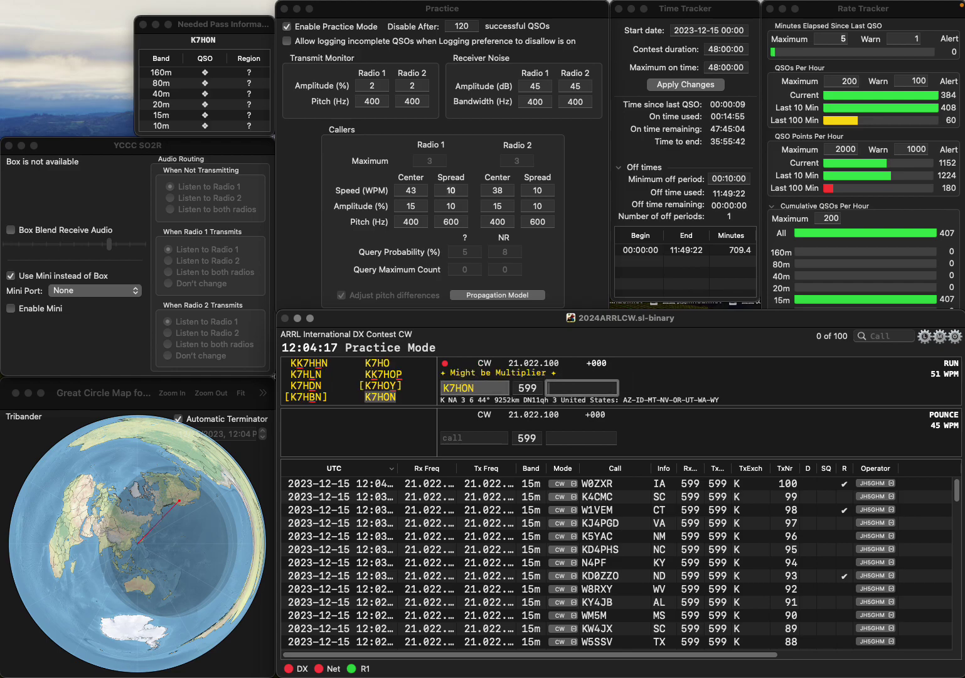
{"action": "type", "text": "OR"}
{"action": "key", "text": "Return"}
{"action": "type", "text": "KI"}
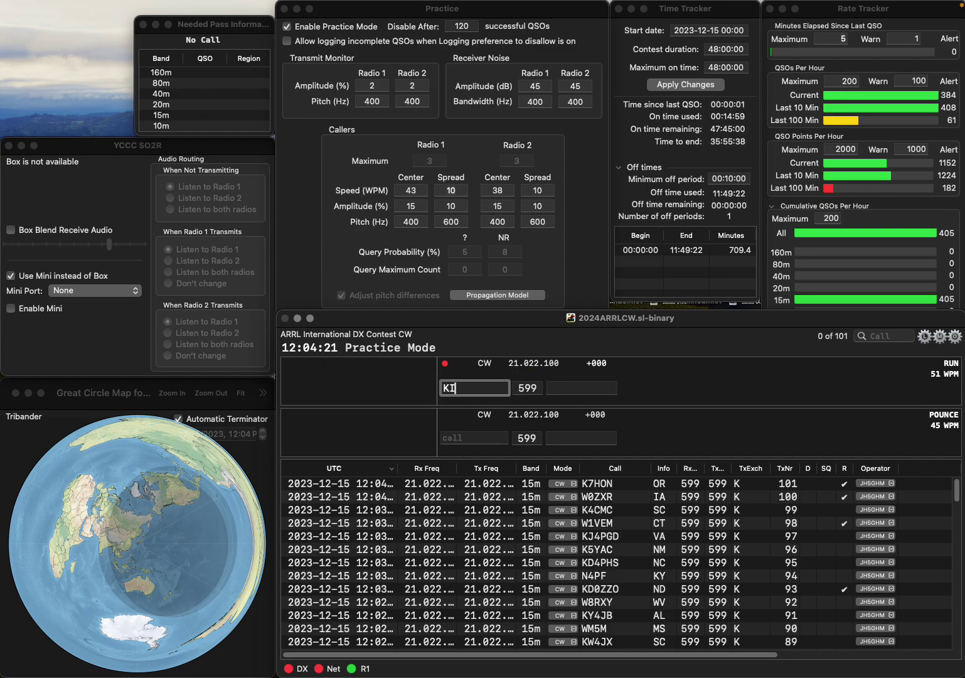
{"action": "type", "text": "6HQT"}
{"action": "key", "text": "space"}
{"action": "type", "text": "CA"}
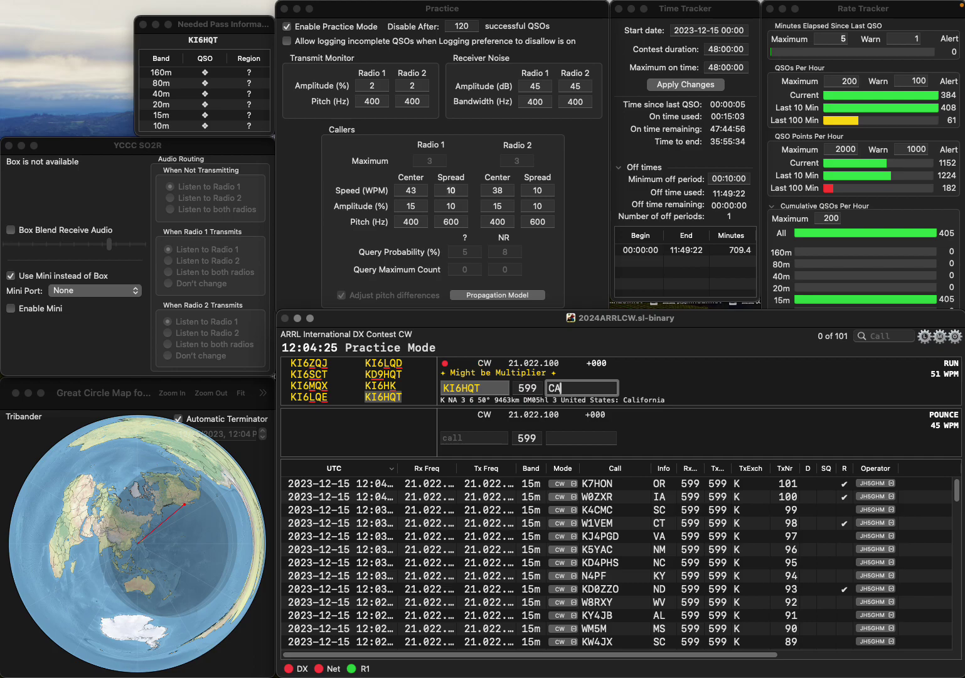
{"action": "key", "text": "Return"}
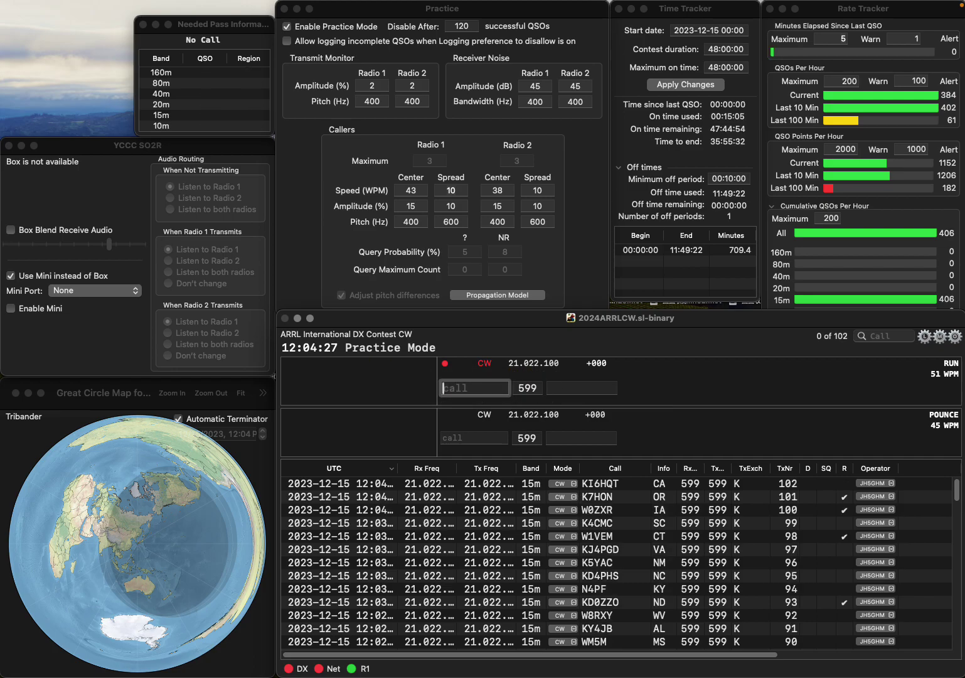
{"action": "type", "text": "VEA3MKX"}
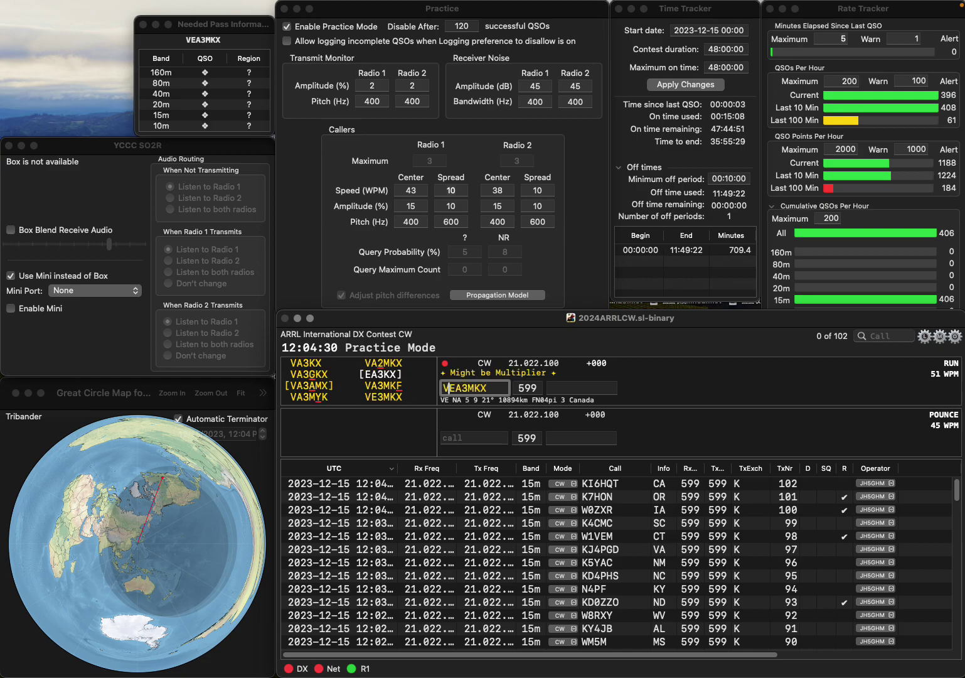
{"action": "key", "text": "Delete"}
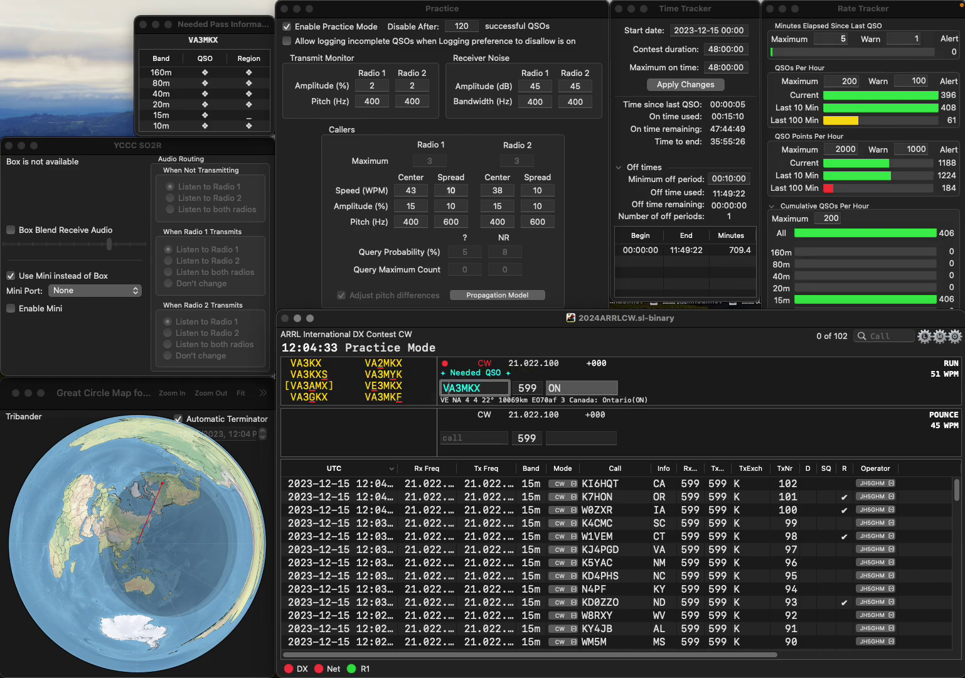
{"action": "key", "text": "Delete"}
{"action": "type", "text": "2"}
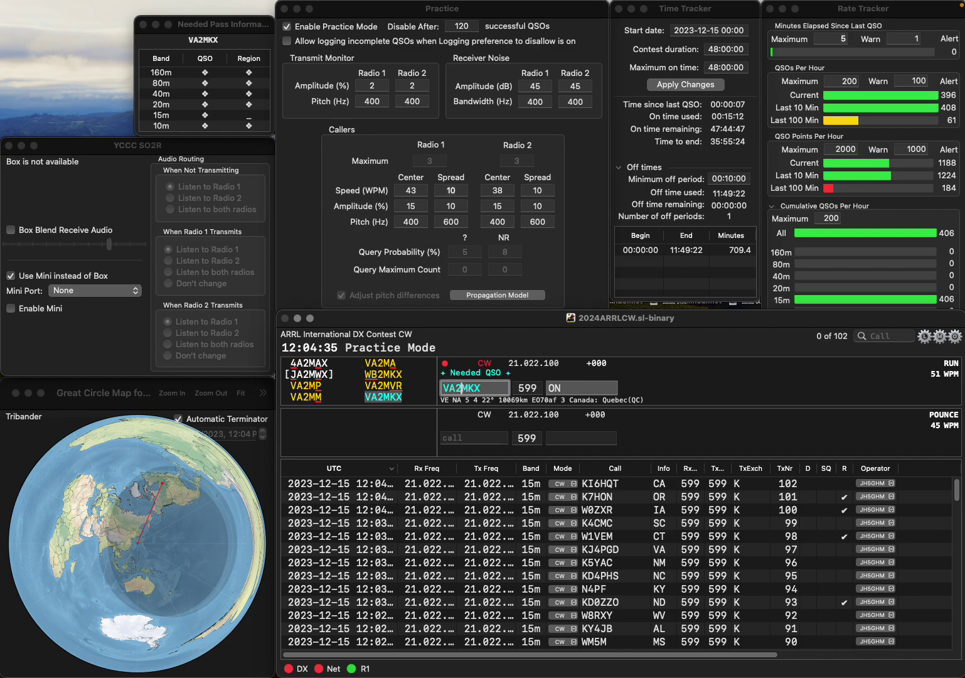
{"action": "key", "text": "Tab"}
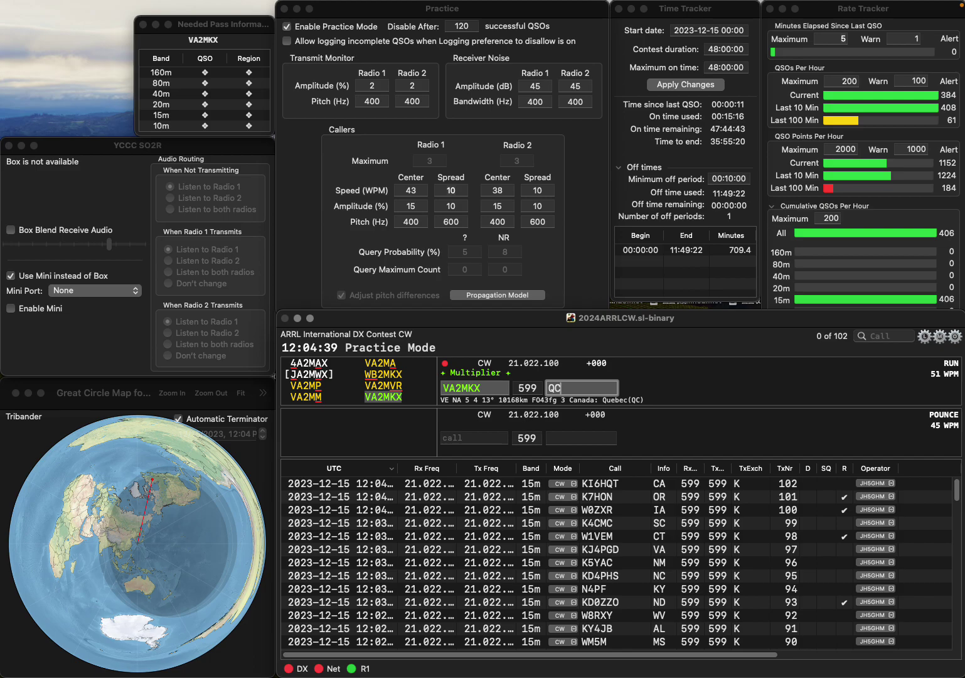
{"action": "key", "text": "Return"}
{"action": "type", "text": "K"}
{"action": "key", "text": "BackSpace"}
{"action": "type", "text": "AA2MA"}
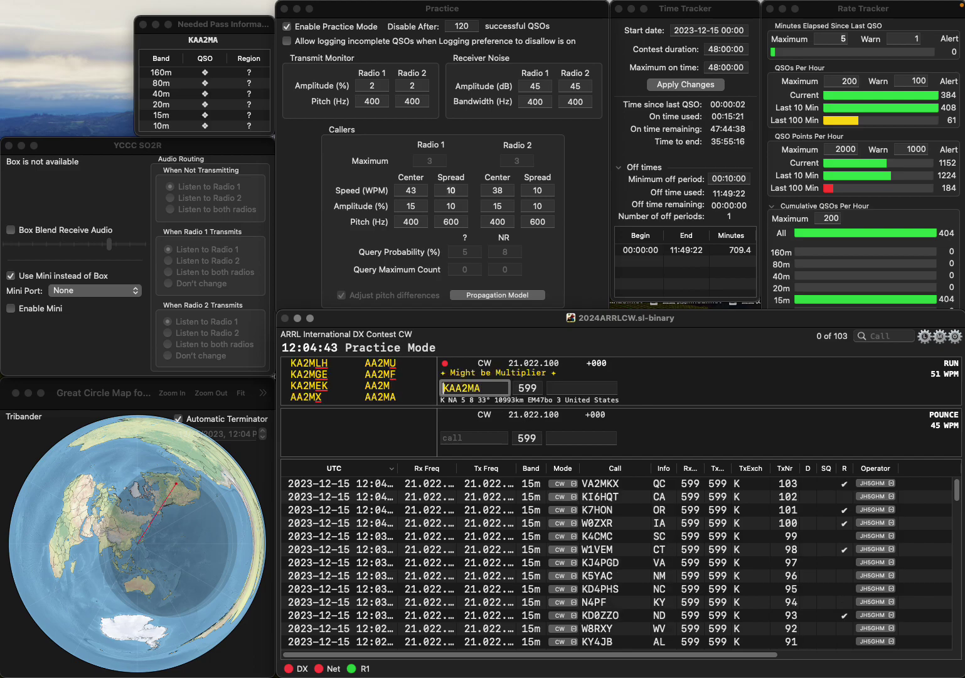
{"action": "key", "text": "space"}
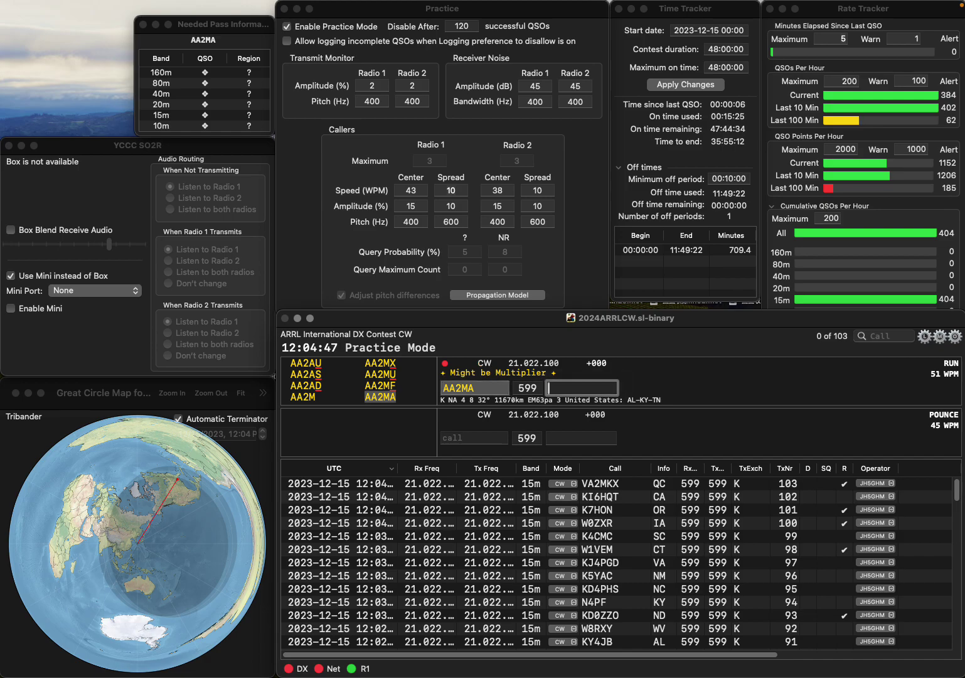
{"action": "type", "text": "KY"}
{"action": "key", "text": "Return"}
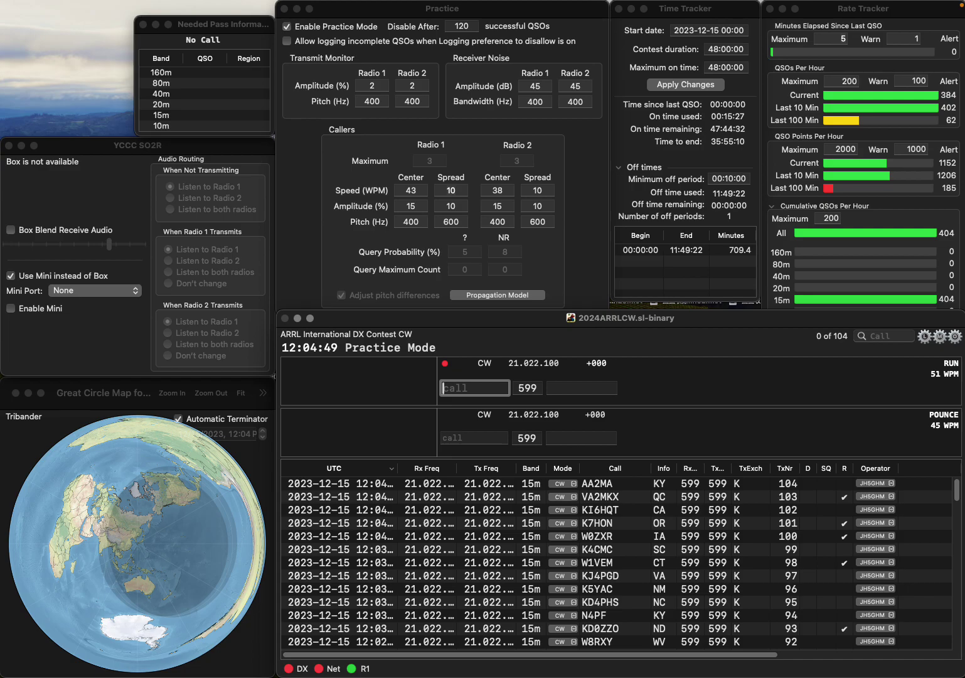
{"action": "type", "text": "KC7V"}
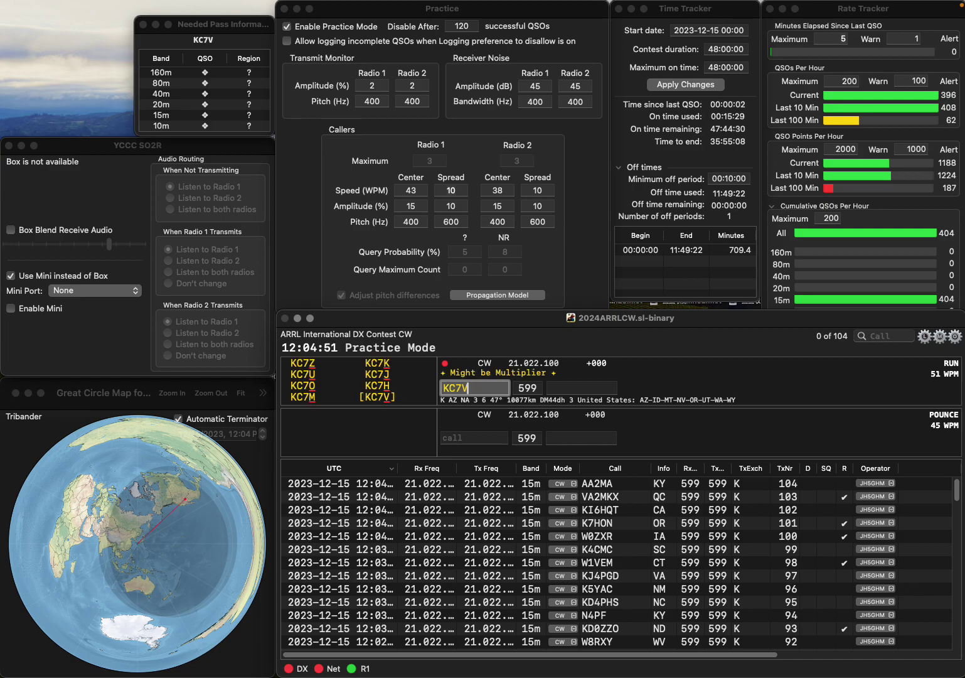
{"action": "type", "text": "GE"}
{"action": "key", "text": "Return"}
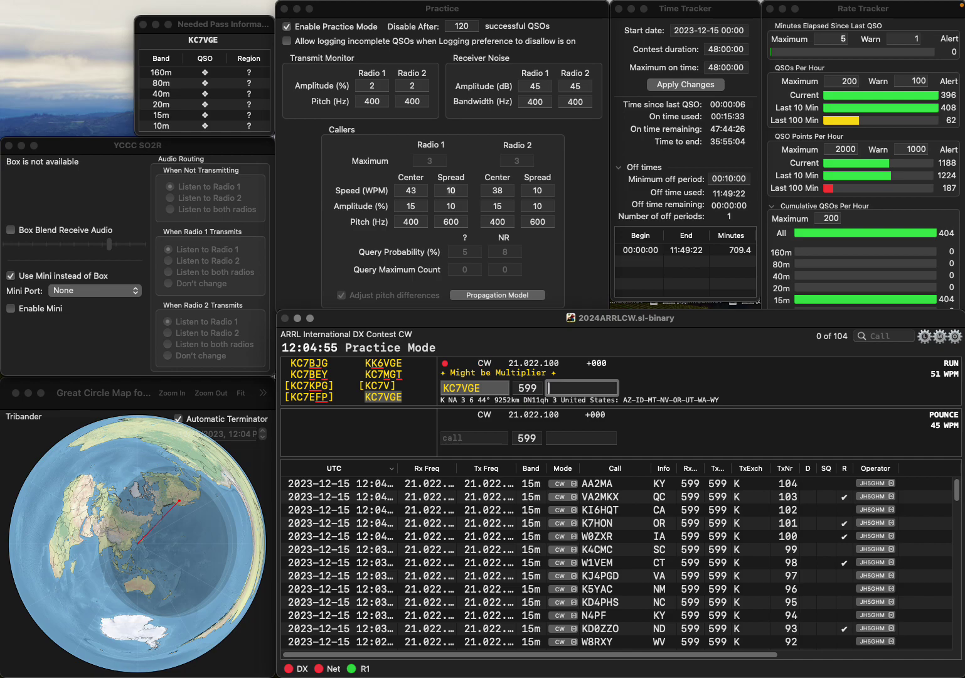
{"action": "key", "text": "Return"}
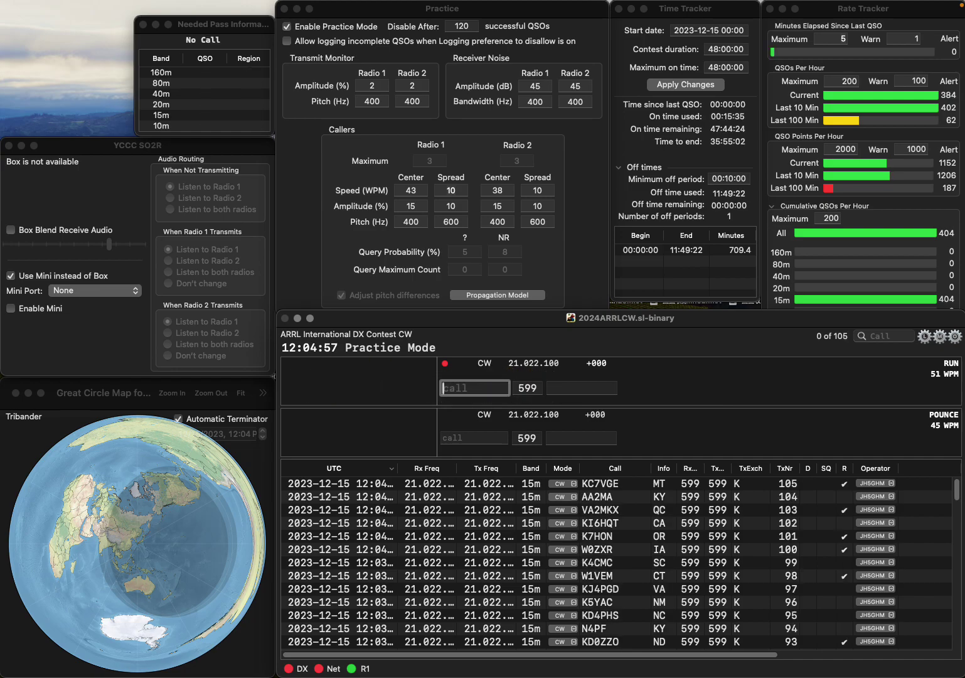
{"action": "type", "text": "K8ACK"}
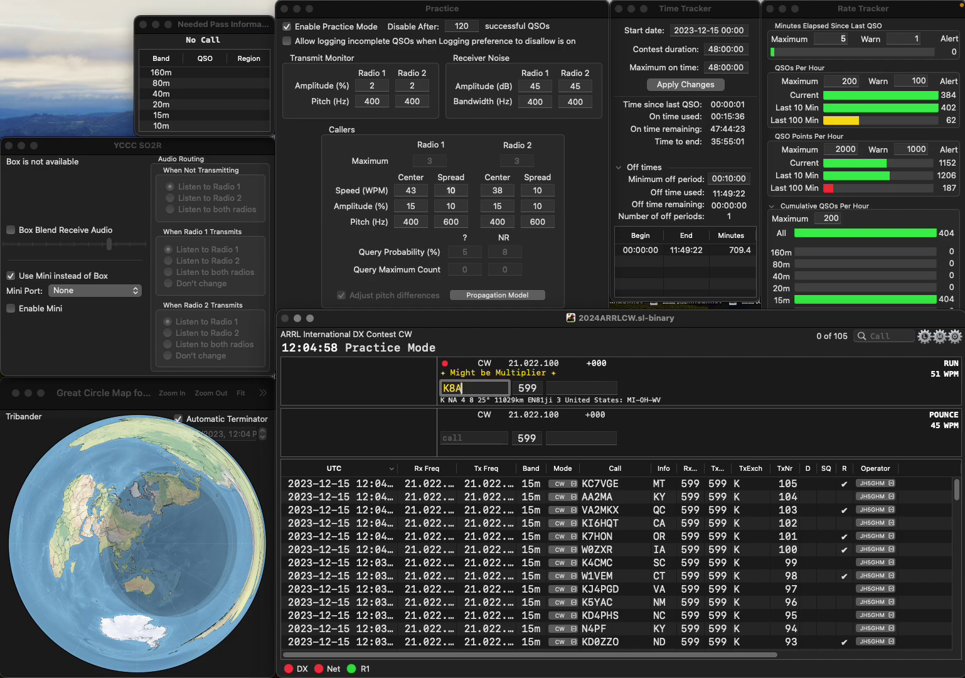
{"action": "key", "text": "space"}
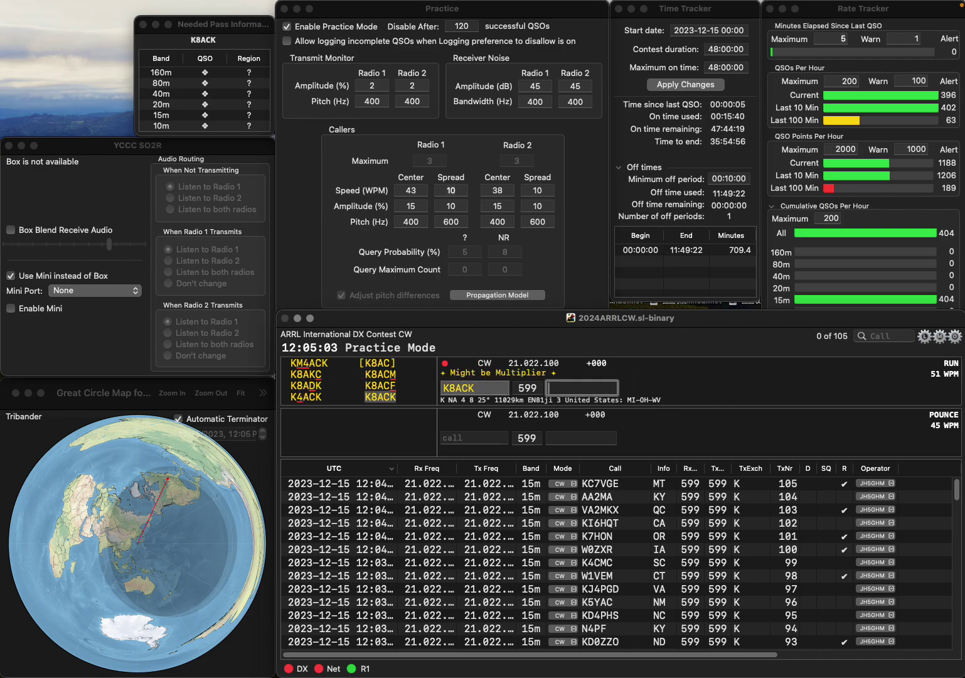
{"action": "key", "text": "Return"}
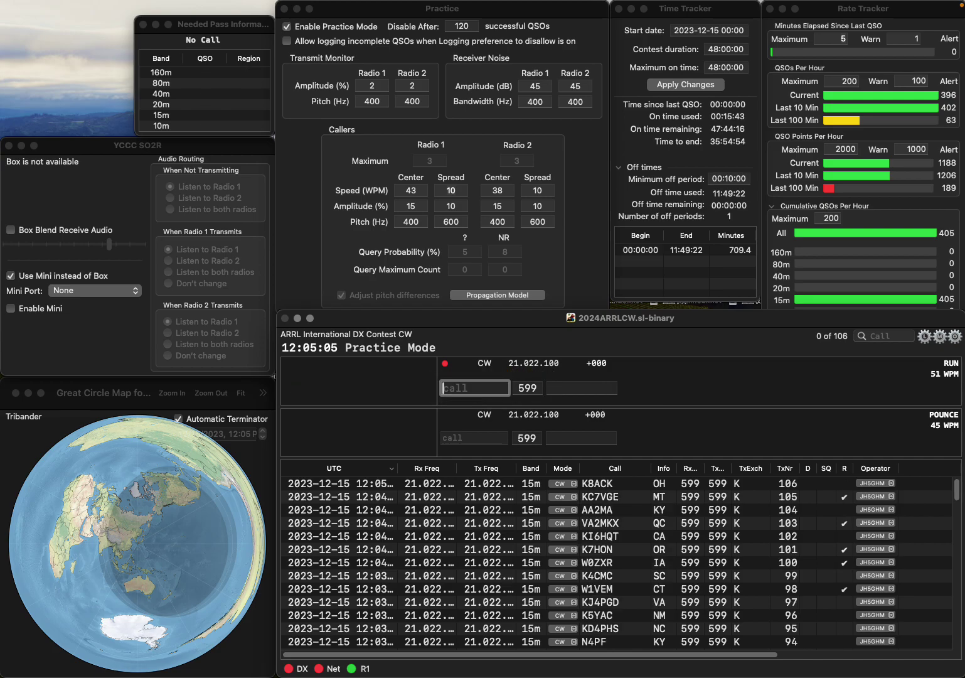
Step: Log a run contact with K3TE, report 599 and received exchange DE
{"action": "type", "text": "K3TE"}
{"action": "key", "text": "Return"}
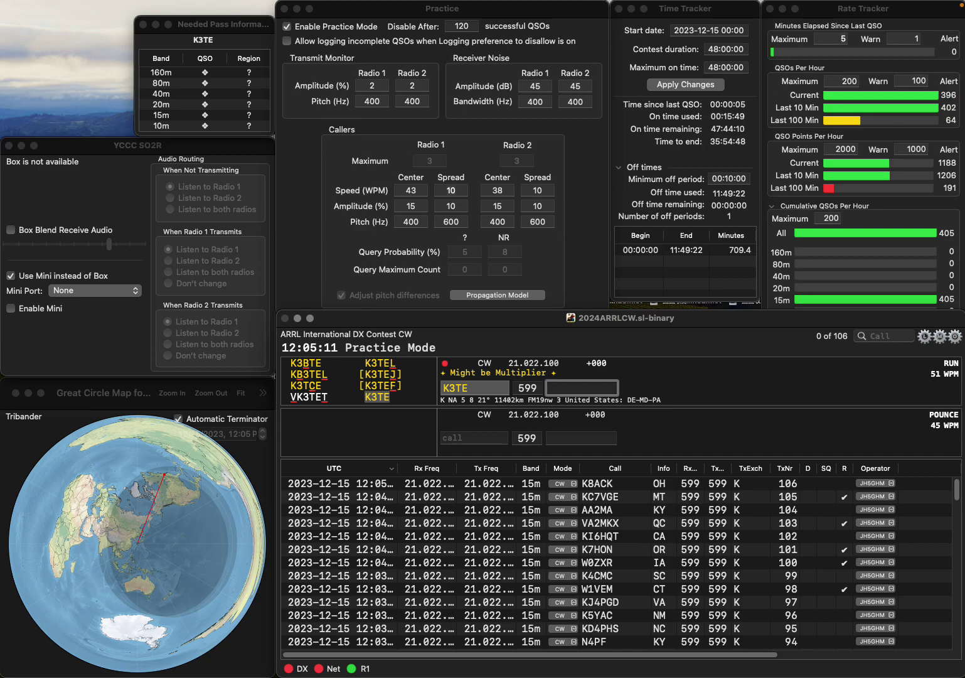
{"action": "key", "text": "Return"}
Step: Enter the caller as N8DP, complete the call to N8DPF, and log the contact with report 599 and received exchange MI
{"action": "type", "text": "N8DP"}
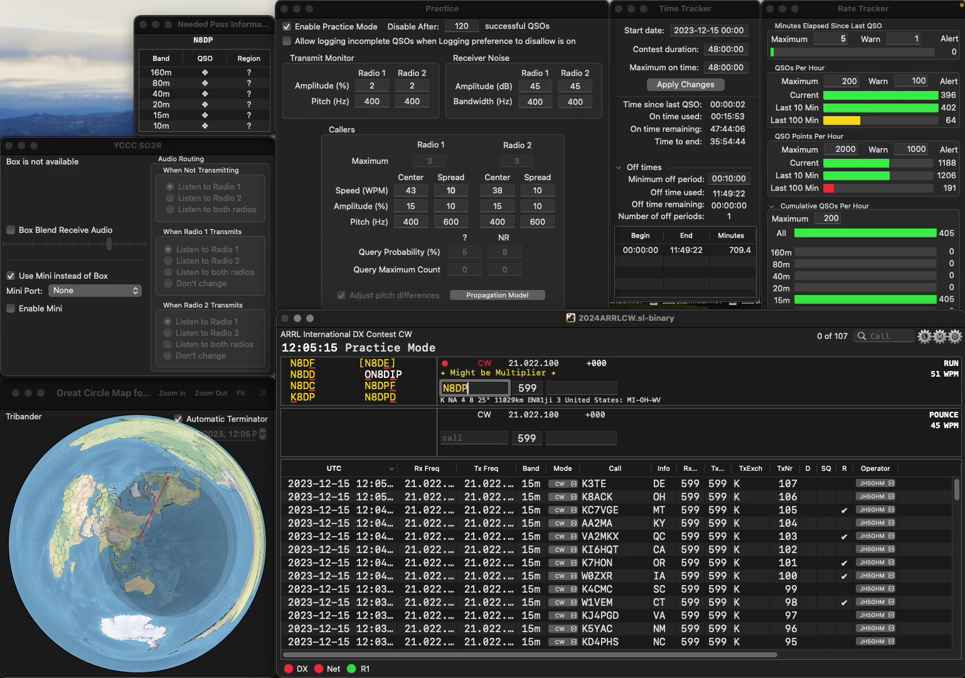
{"action": "type", "text": "F"}
{"action": "key", "text": "space"}
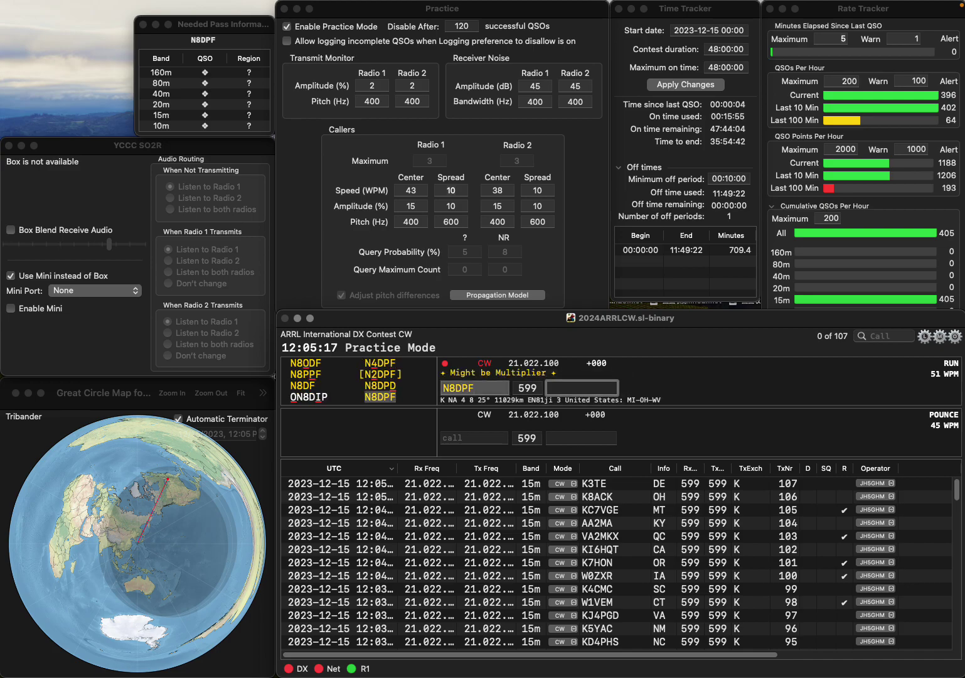
{"action": "type", "text": "MI"}
{"action": "key", "text": "Return"}
{"action": "type", "text": "WW65"}
{"action": "key", "text": "BackSpace"}
{"action": "key", "text": "BackSpace"}
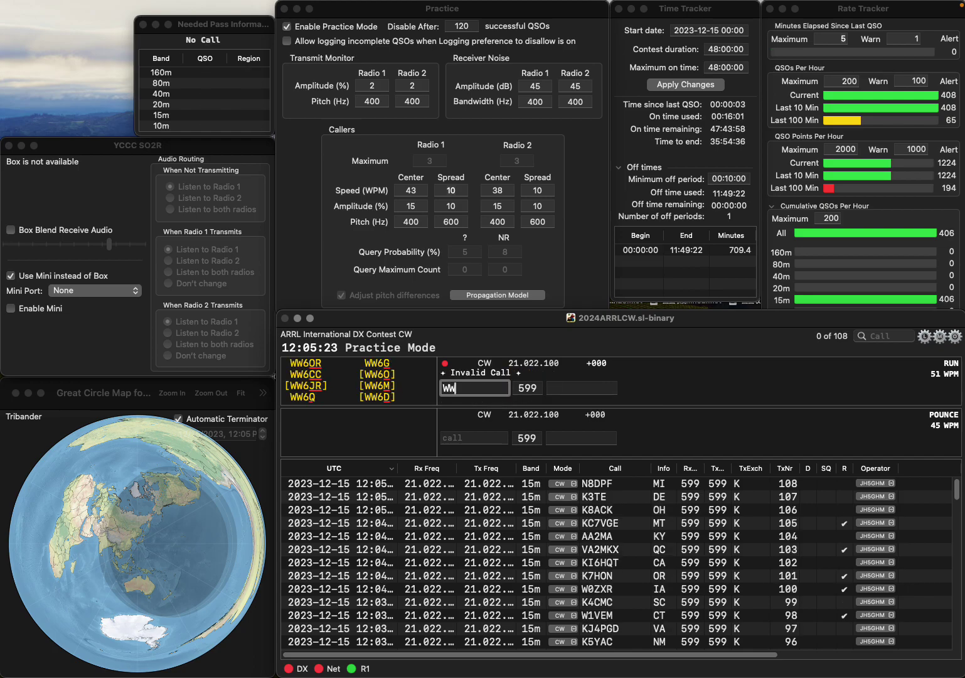
{"action": "type", "text": "RG"}
{"action": "type", "text": "6"}
{"action": "key", "text": "space"}
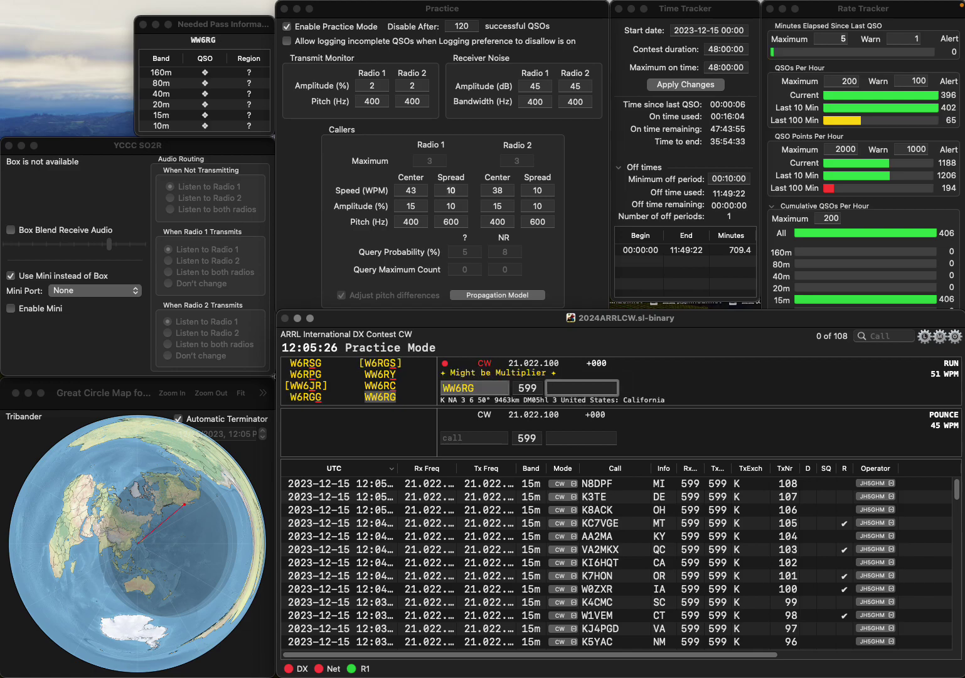
{"action": "type", "text": "CA"}
{"action": "key", "text": "Return"}
Step: Log a run contact with WO1E, report 599 and received exchange MA
{"action": "type", "text": "WO1E"}
{"action": "key", "text": "space"}
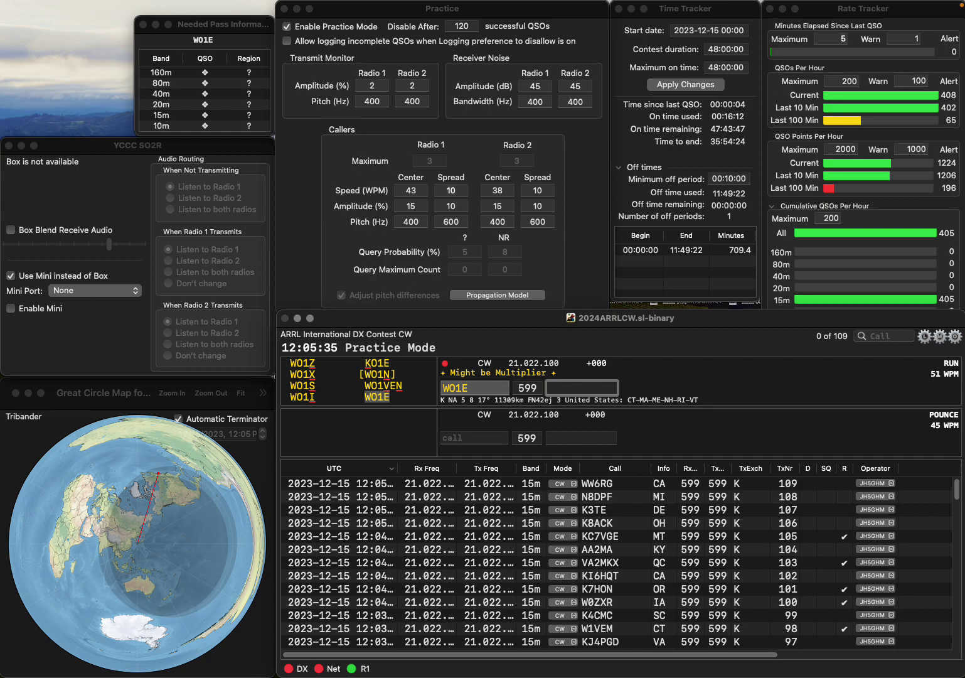
{"action": "key", "text": "Return"}
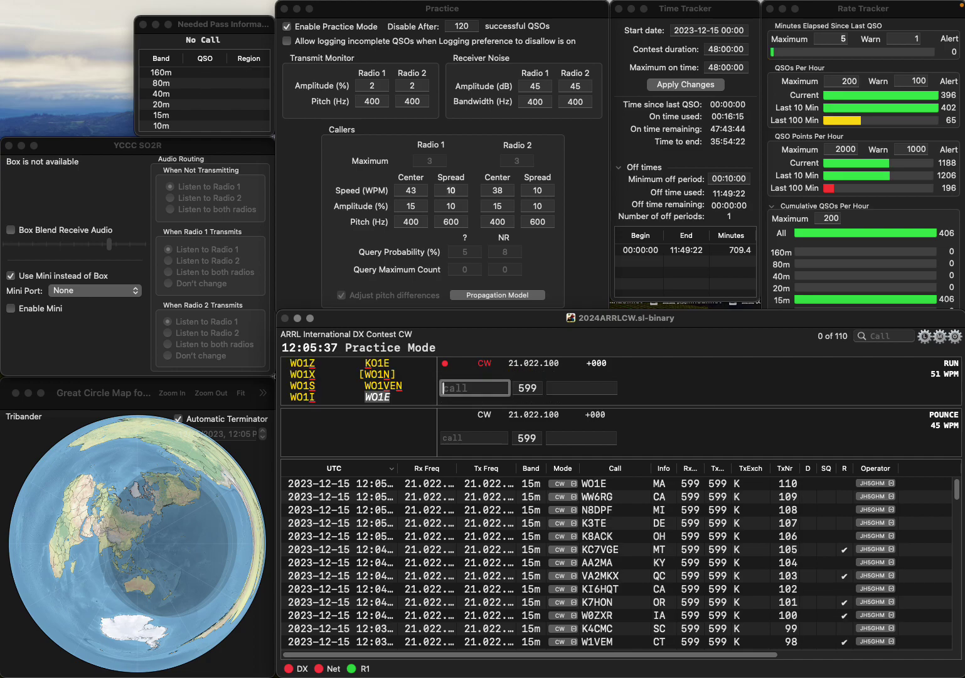
{"action": "type", "text": "KD"}
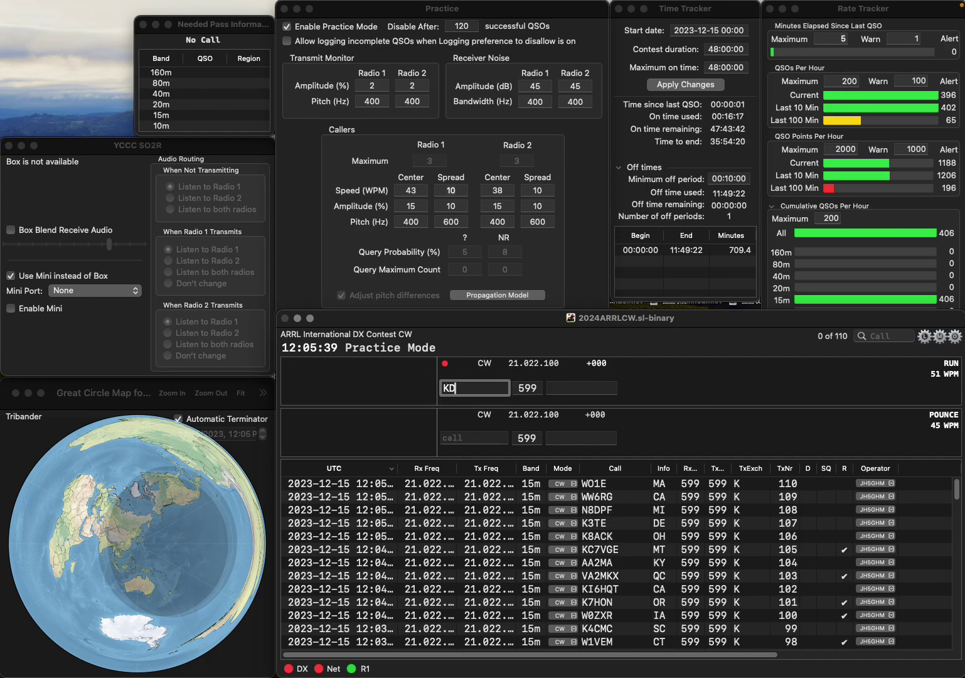
{"action": "type", "text": "8YQQ"}
{"action": "key", "text": "Return"}
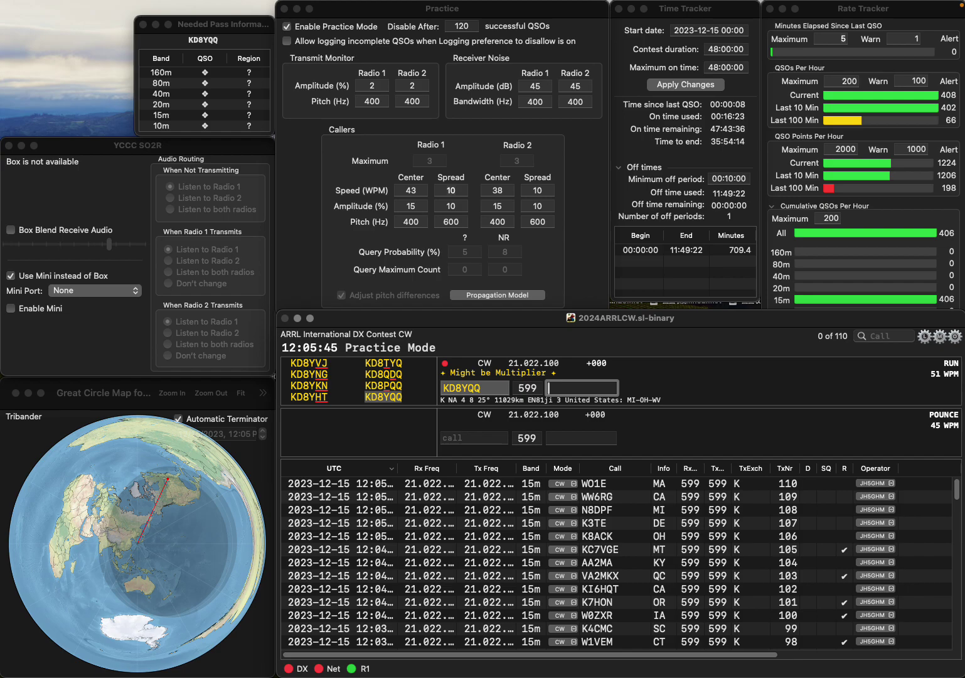
{"action": "key", "text": "Return"}
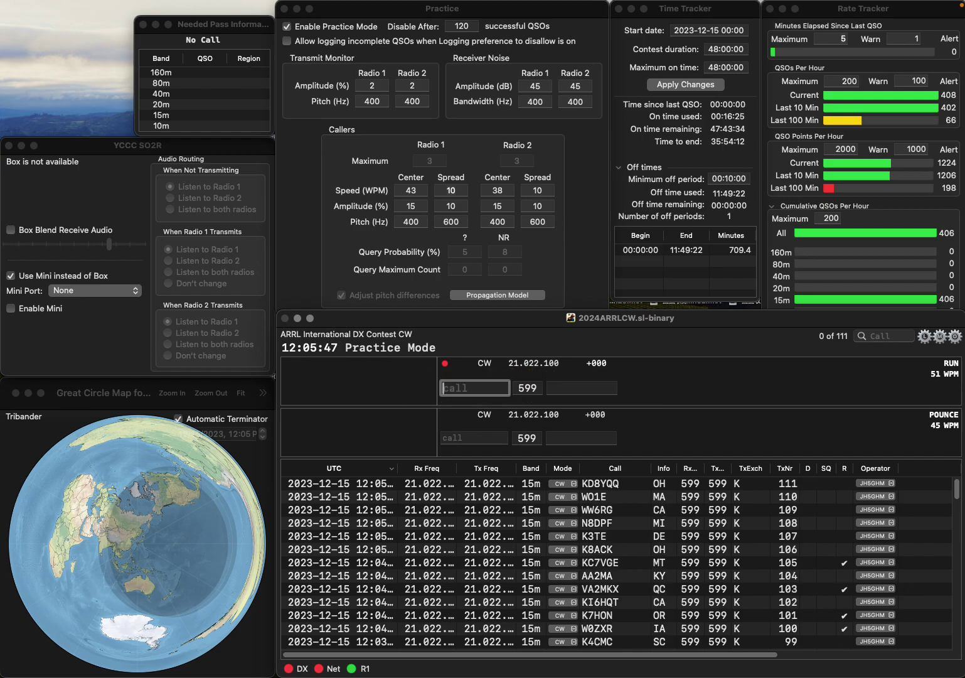
{"action": "type", "text": "K4FMI"}
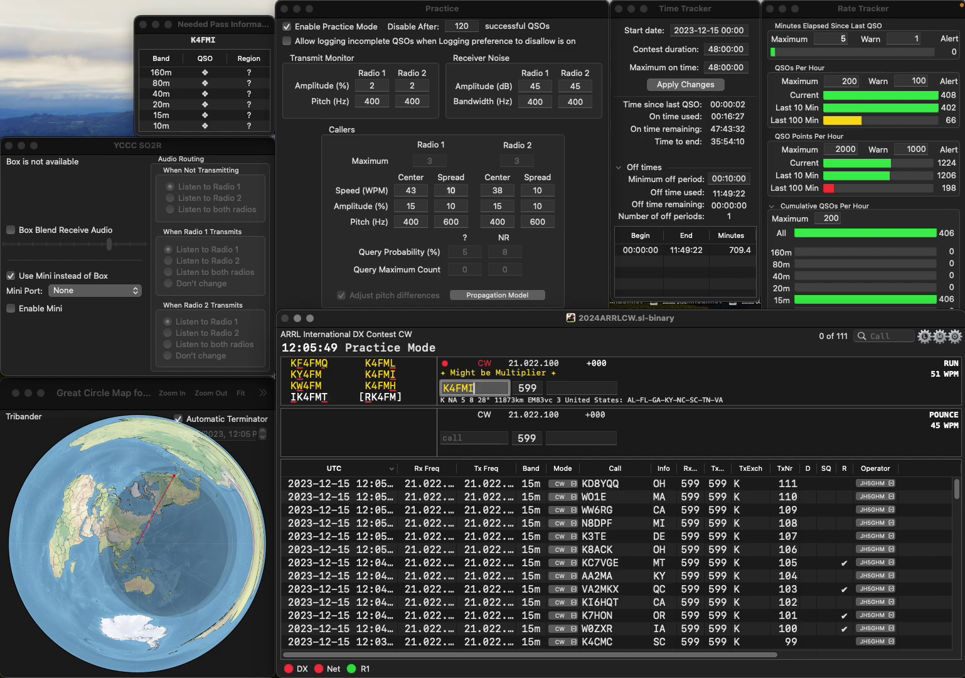
{"action": "key", "text": "Return"}
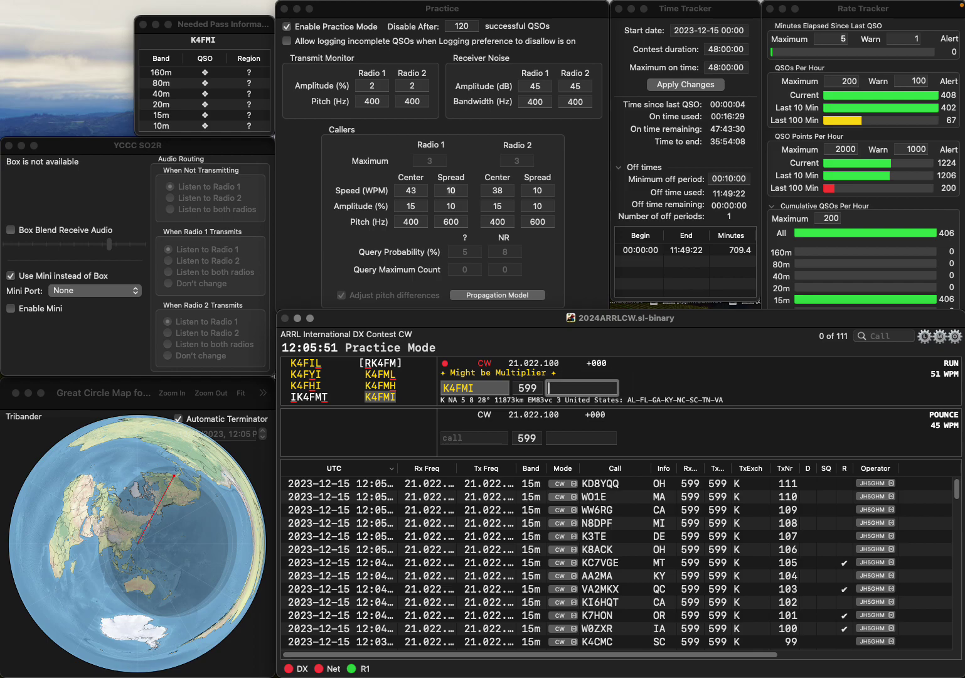
{"action": "type", "text": "KY"}
{"action": "key", "text": "Return"}
Step: Enter the caller's call, correct its prefix so it reads AC2T, and log the contact with report 599 and received exchange NJ
{"action": "type", "text": "WAK"}
{"action": "key", "text": "Left"}
{"action": "key", "text": "Left"}
{"action": "key", "text": "Left"}
{"action": "key", "text": "Left"}
{"action": "key", "text": "BackSpace"}
{"action": "key", "text": "Delete"}
{"action": "type", "text": "C"}
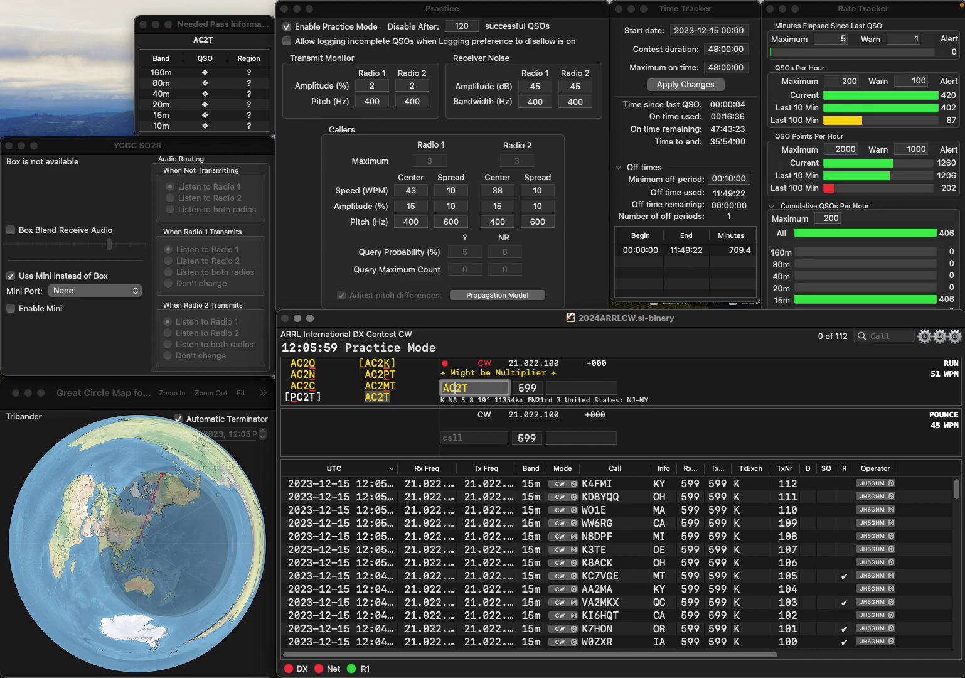
{"action": "key", "text": "Tab"}
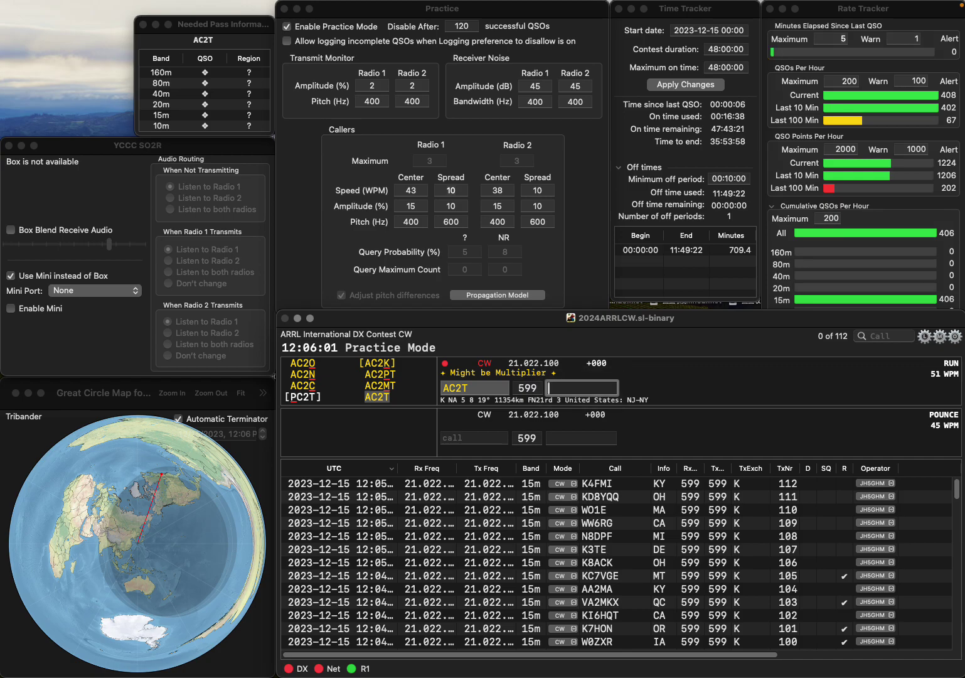
{"action": "type", "text": "J"}
{"action": "key", "text": "Return"}
{"action": "type", "text": "AW2LE"}
{"action": "key", "text": "BackSpace"}
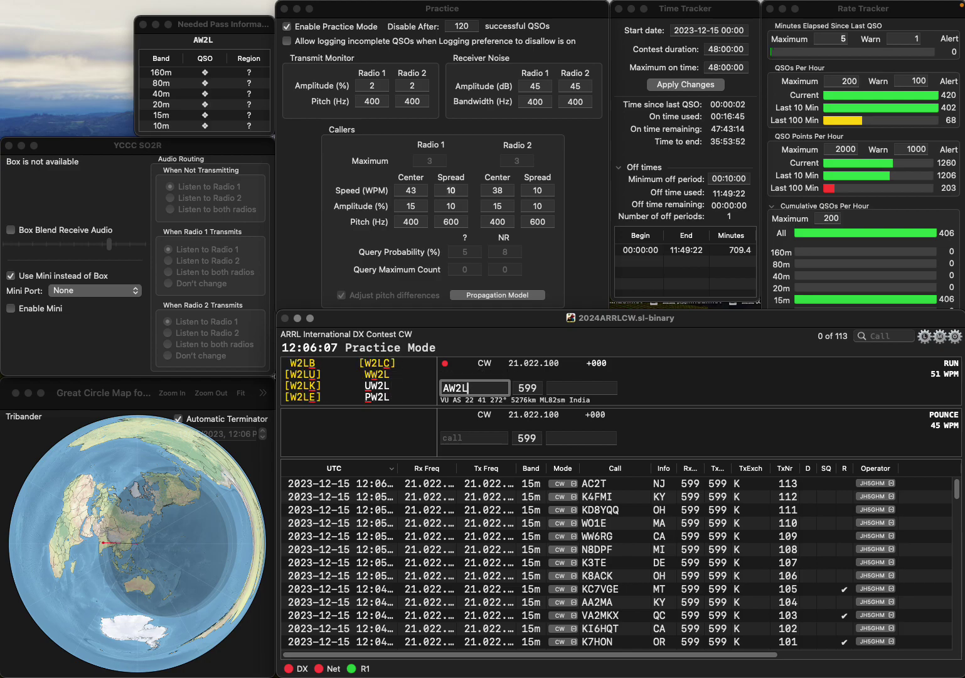
{"action": "key", "text": "BackSpace"}
{"action": "key", "text": "BackSpace"}
{"action": "key", "text": "BackSpace"}
{"action": "key", "text": "BackSpace"}
{"action": "type", "text": "W2LI"}
{"action": "key", "text": "space"}
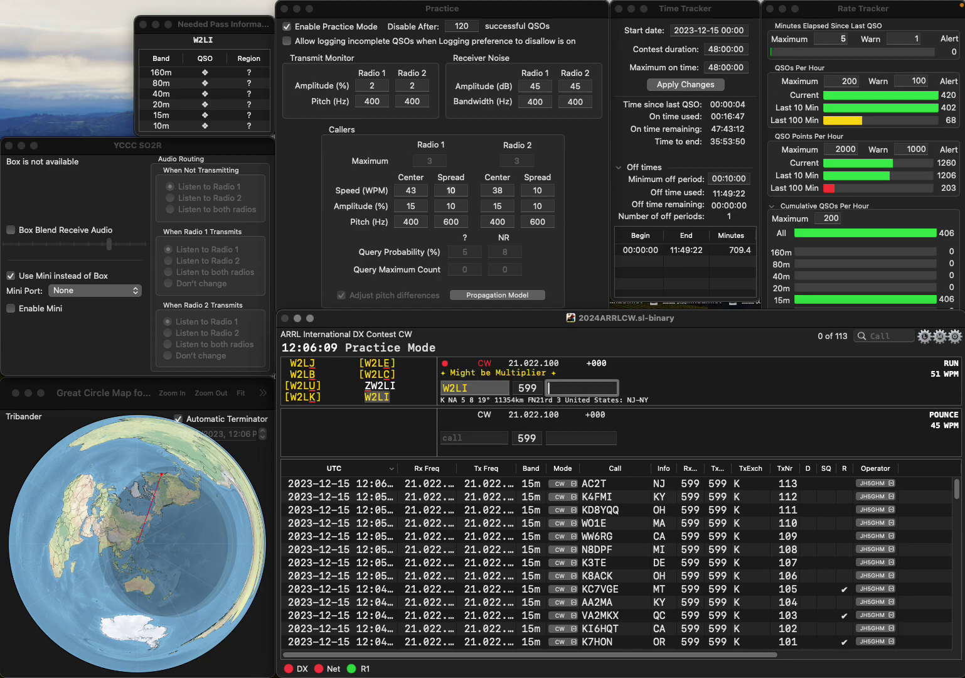
{"action": "type", "text": "N"}
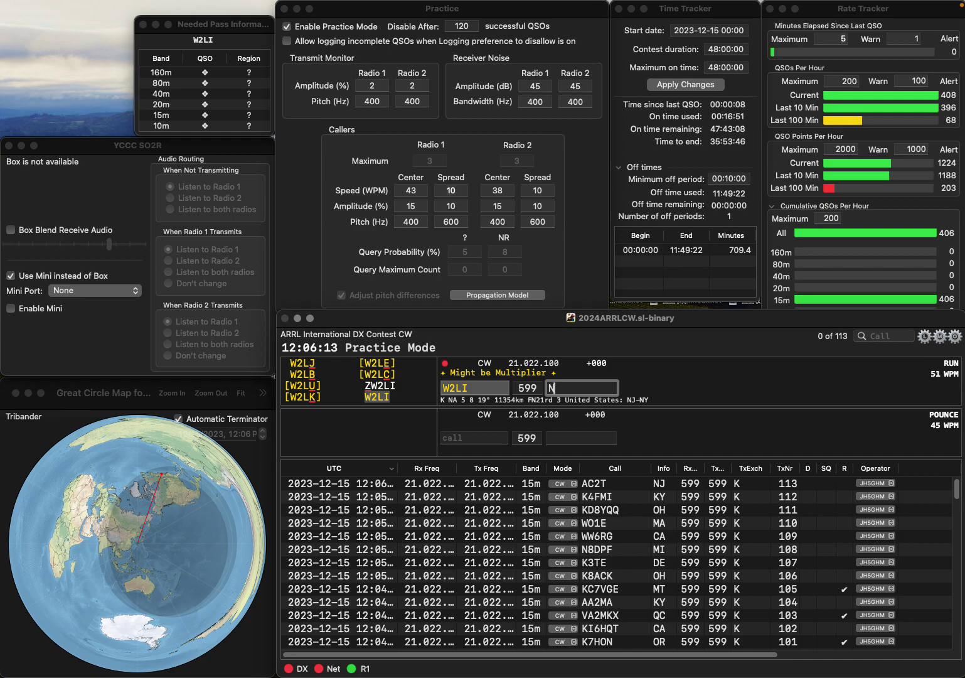
{"action": "type", "text": "J"}
{"action": "key", "text": "Return"}
Step: Enter the caller as VA6AB, correct the call to VA6RB, and log the contact with report 599 and received exchange AB
{"action": "type", "text": "V"}
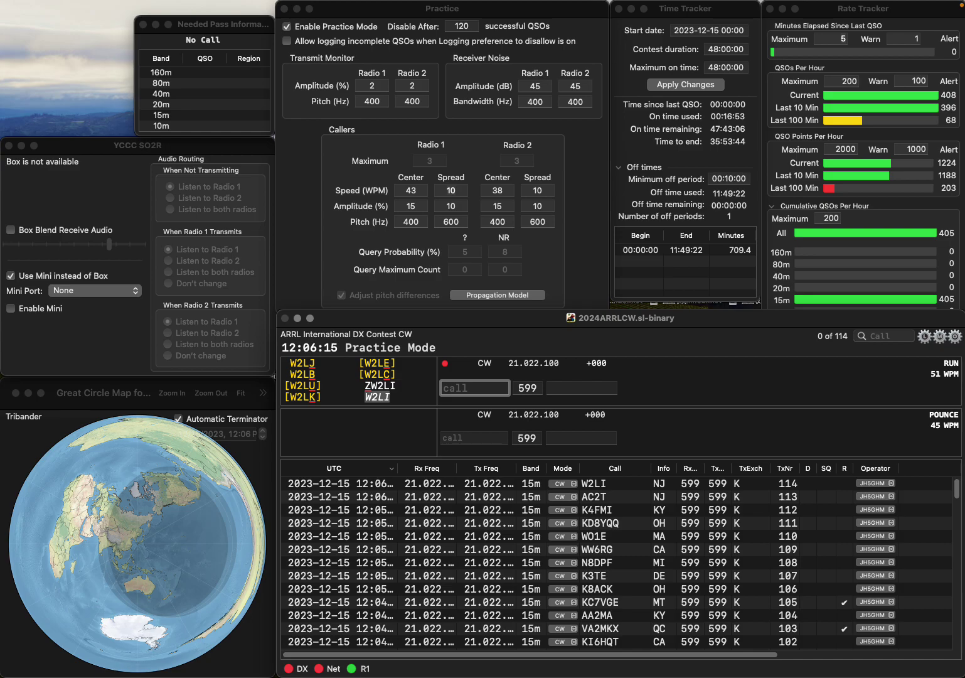
{"action": "type", "text": "A6AB"}
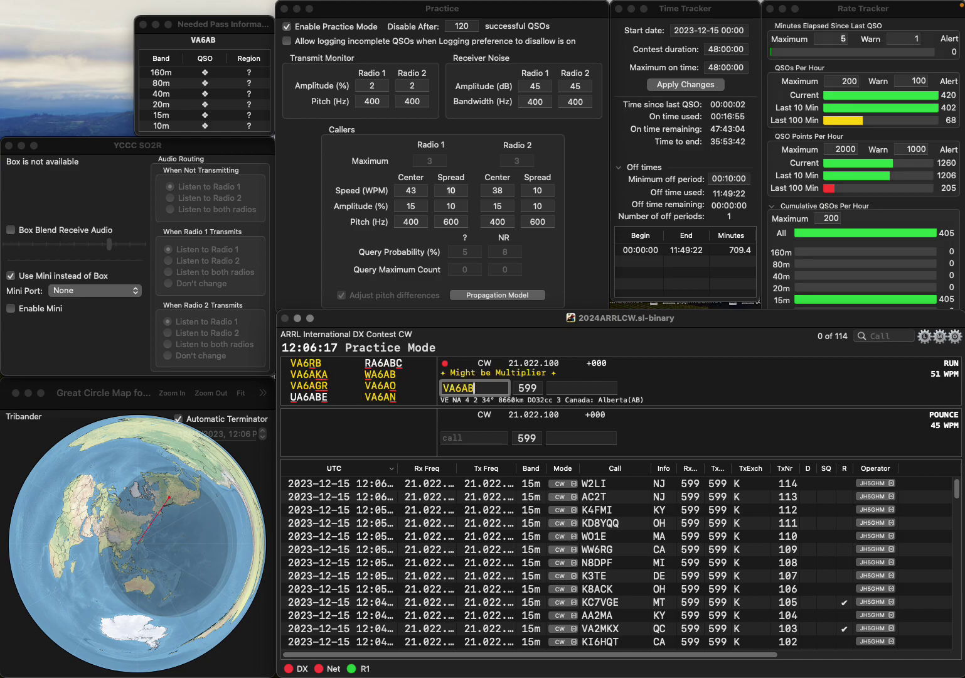
{"action": "key", "text": "BackSpace"}
{"action": "type", "text": "R"}
{"action": "key", "text": "Tab"}
{"action": "type", "text": "AB"}
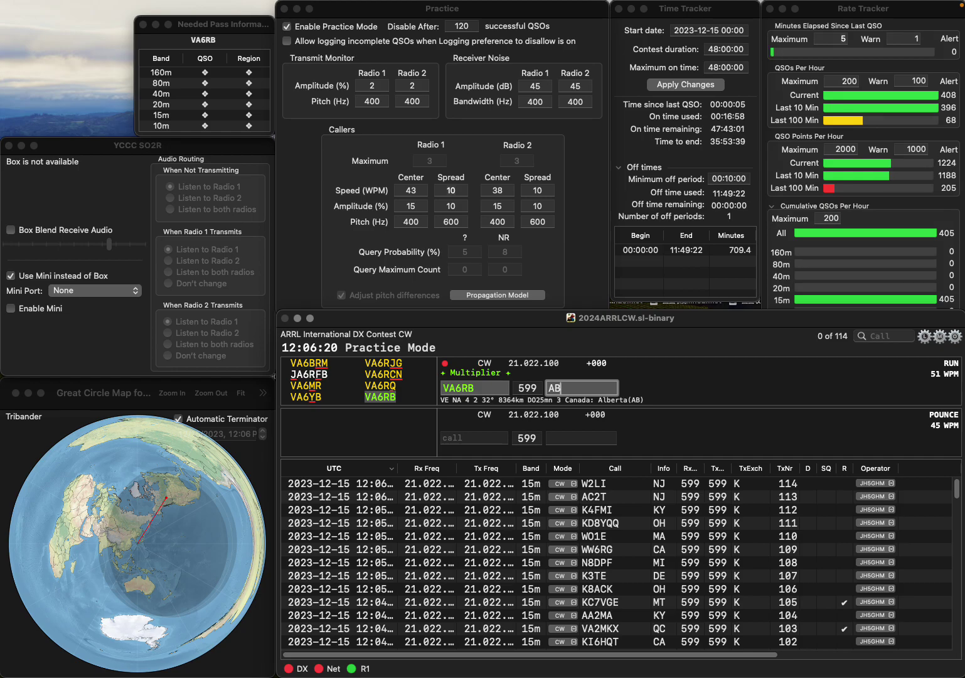
{"action": "key", "text": "Return"}
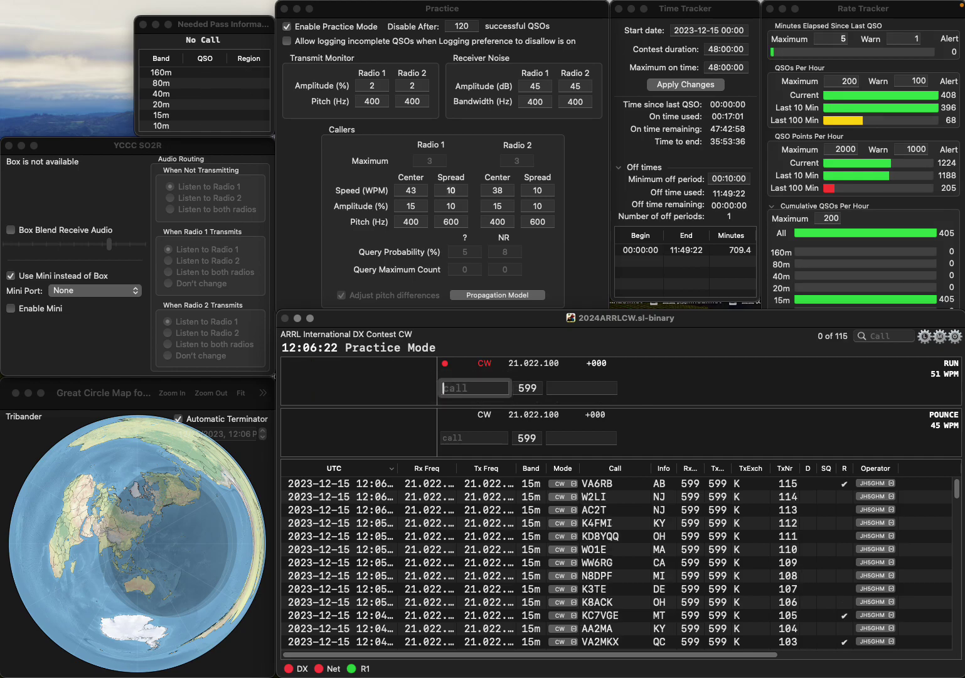
Step: Log a run contact with K4AII, report 599 and received exchange NC
{"action": "type", "text": "N"}
{"action": "key", "text": "BackSpace"}
{"action": "type", "text": "K4"}
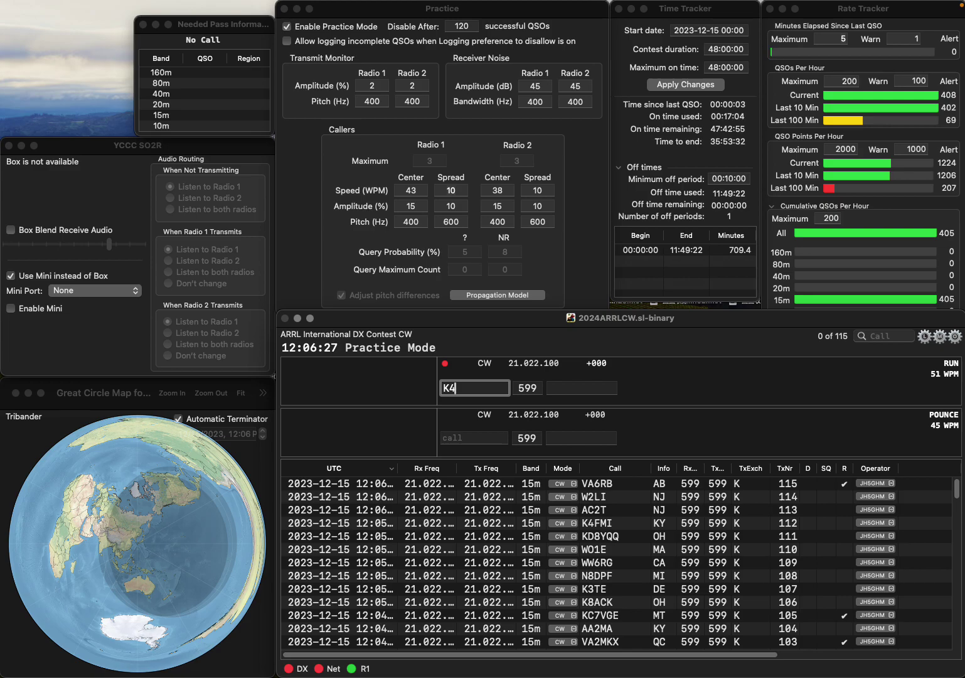
{"action": "type", "text": "AII"}
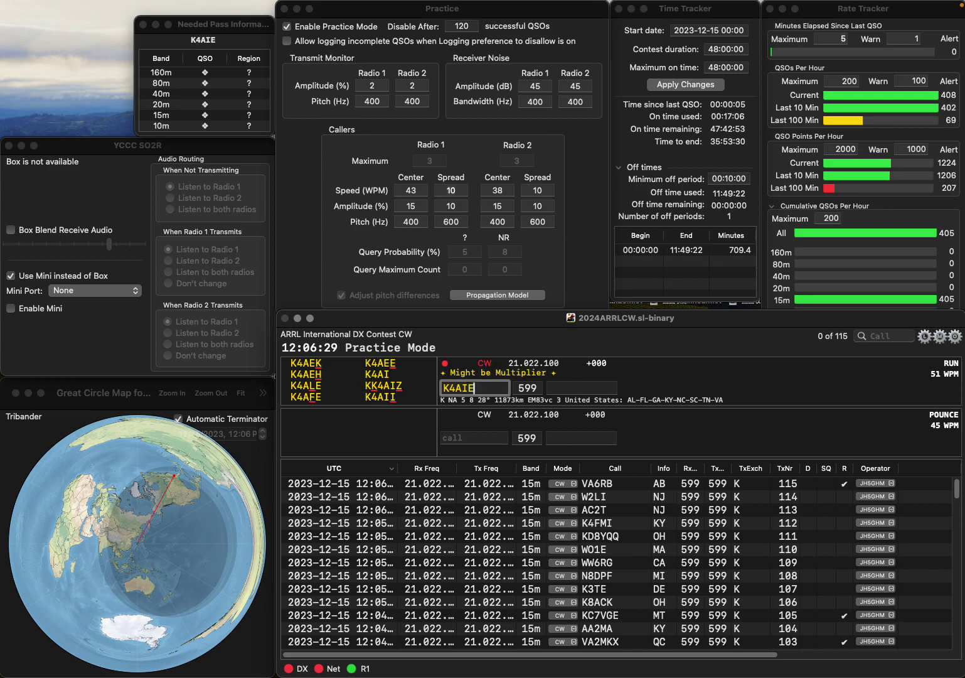
{"action": "key", "text": "space"}
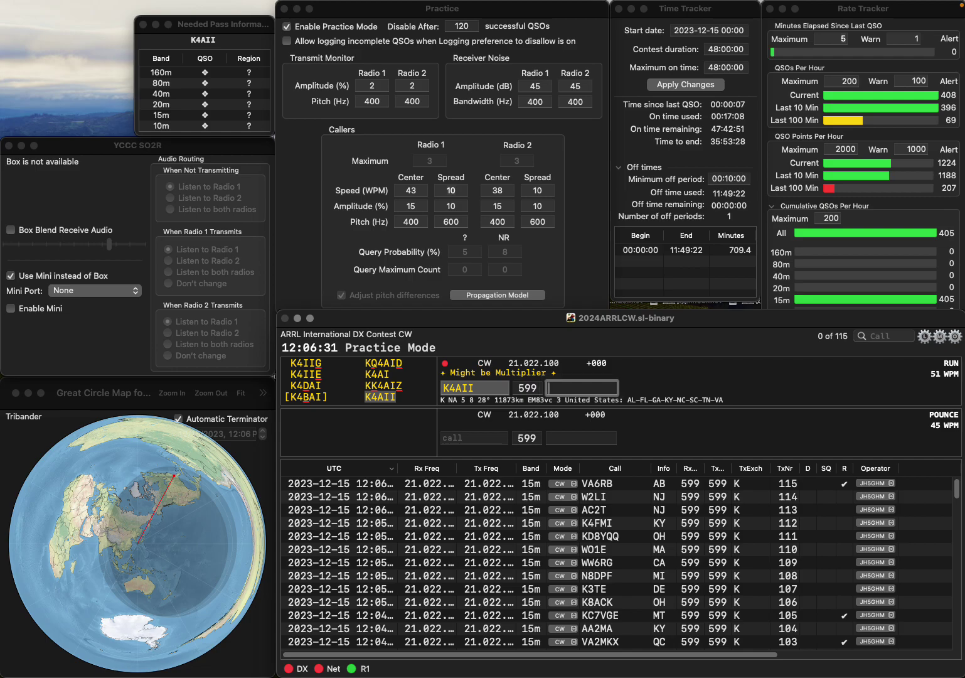
{"action": "type", "text": "NC"}
{"action": "key", "text": "Return"}
{"action": "type", "text": "N9MIC"}
{"action": "key", "text": "Return"}
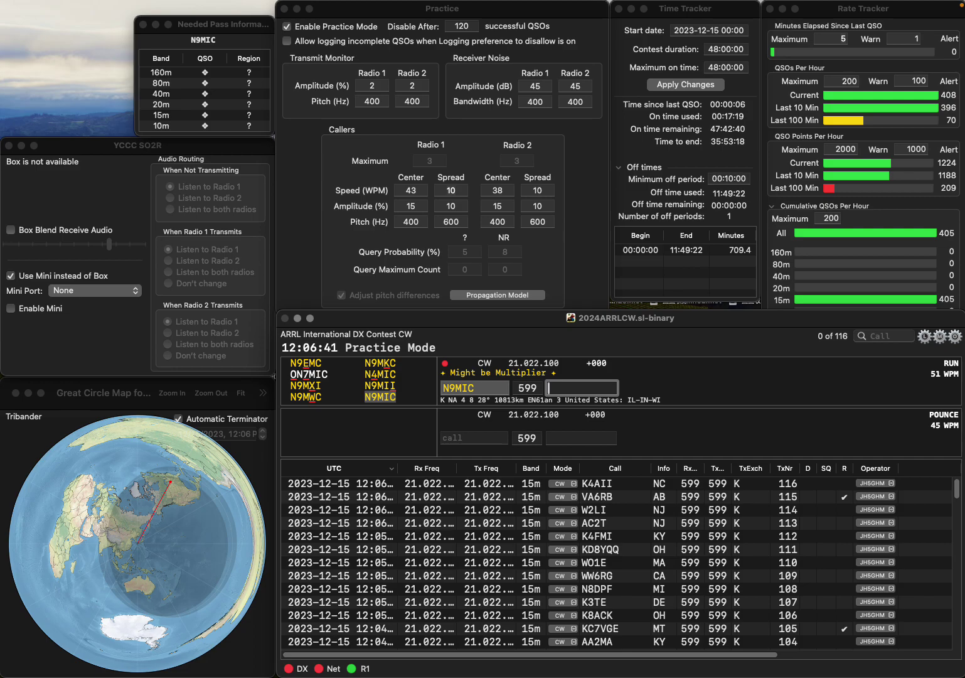
{"action": "key", "text": "Return"}
{"action": "type", "text": "KC1GDW"}
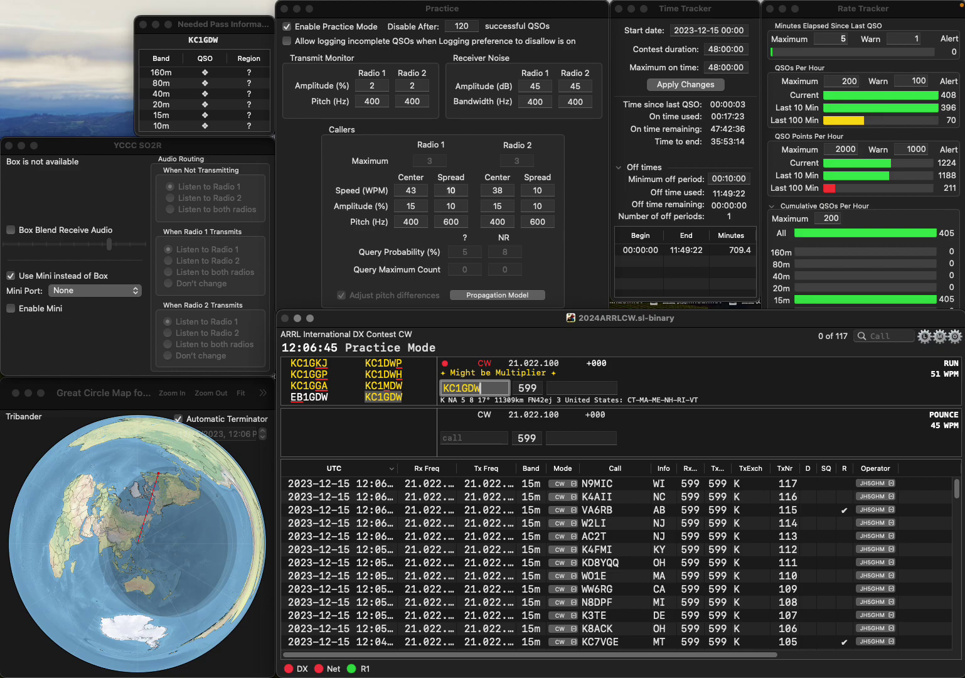
{"action": "key", "text": "Return"}
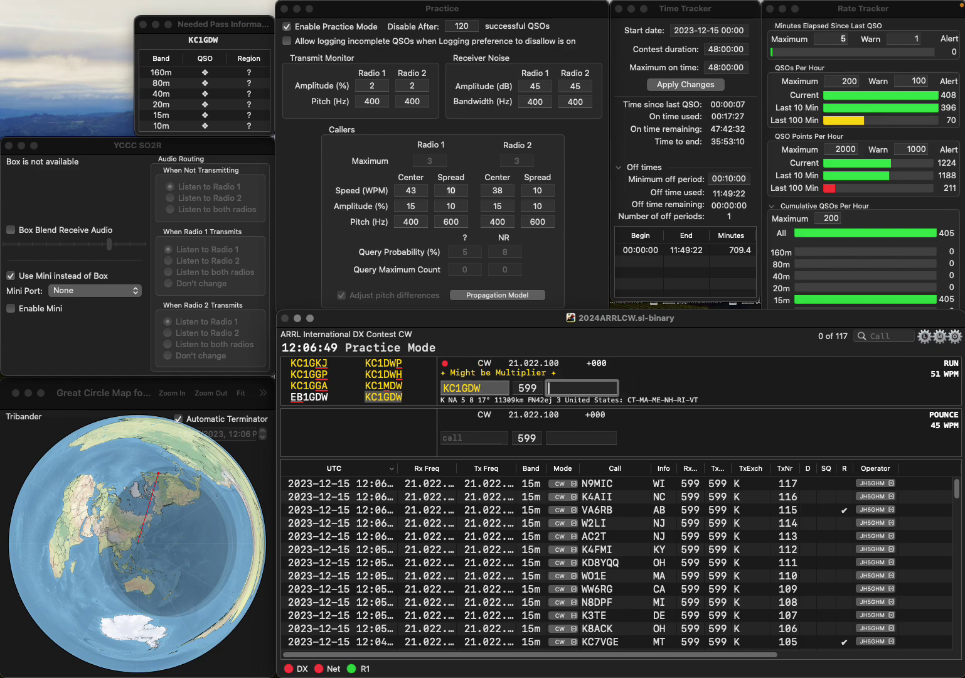
{"action": "key", "text": "Return"}
{"action": "type", "text": "AD1F"}
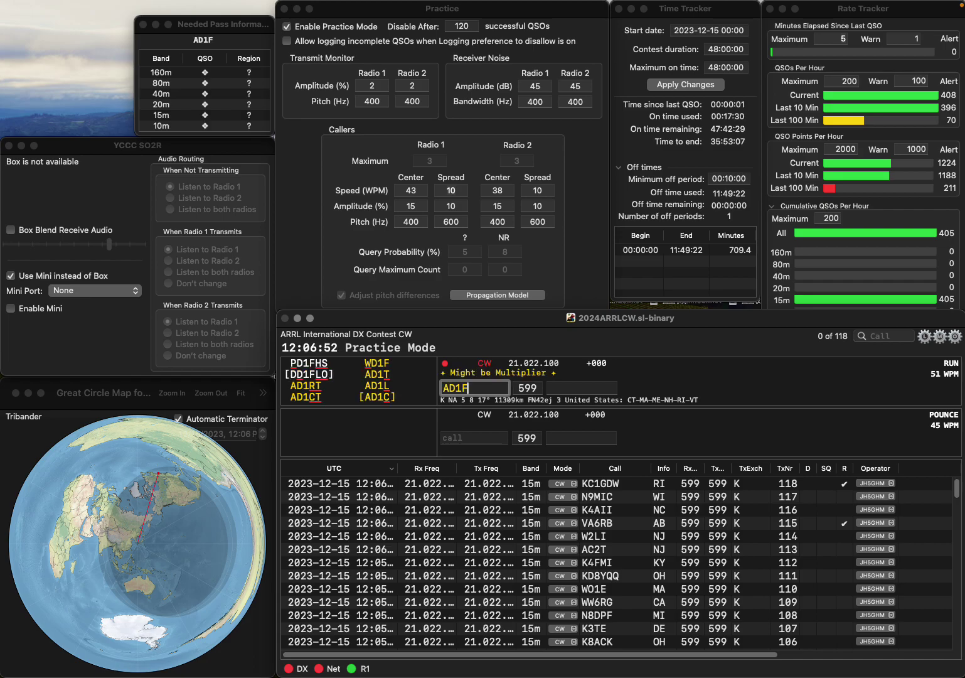
{"action": "key", "text": "Left"}
{"action": "key", "text": "BackSpace"}
{"action": "type", "text": "B"}
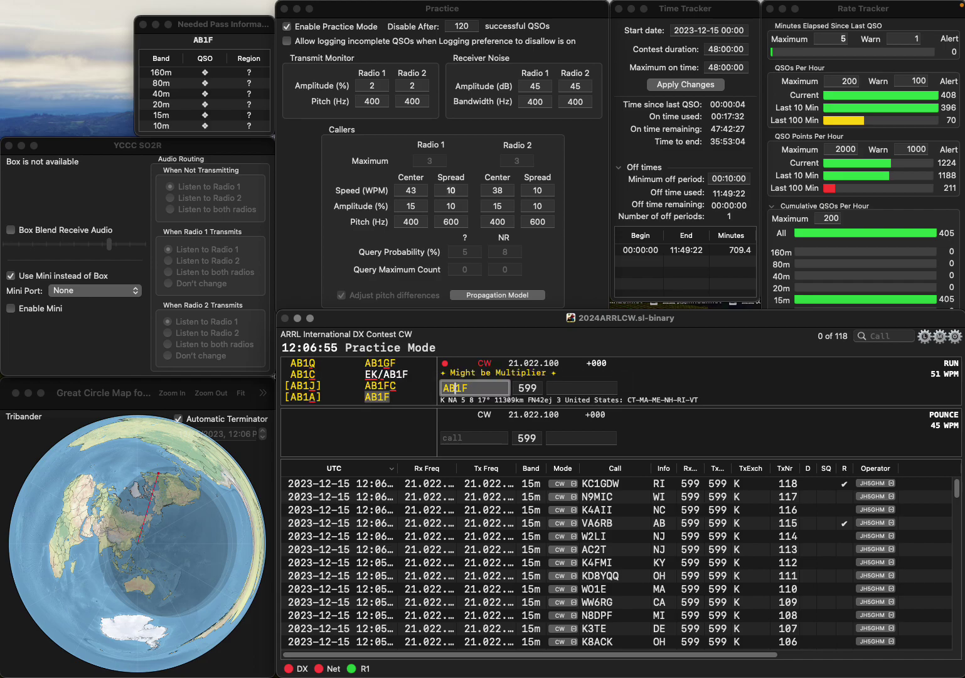
{"action": "key", "text": "Return"}
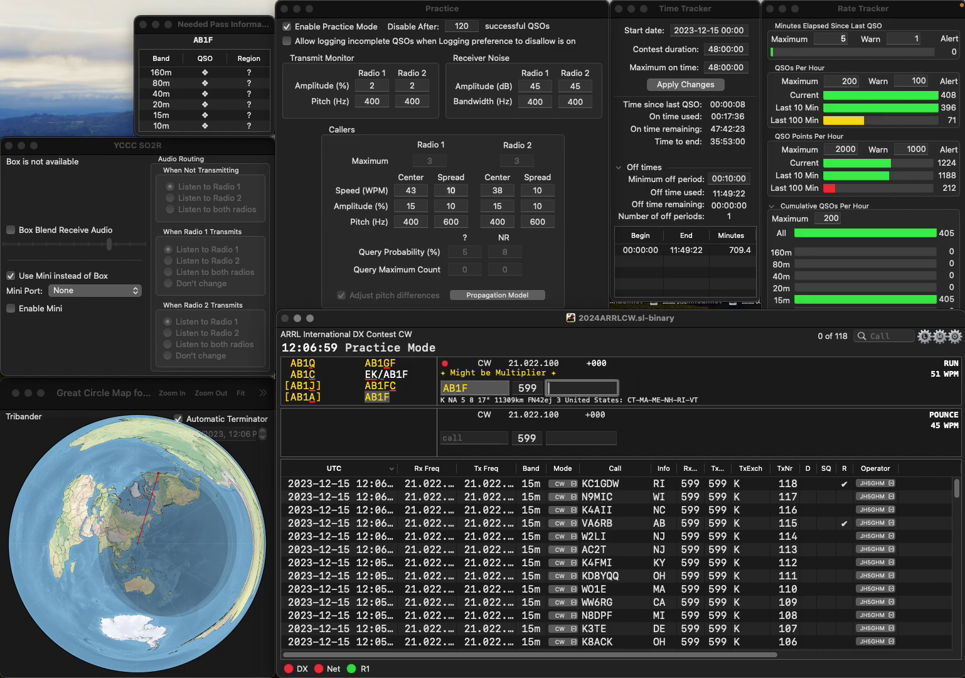
{"action": "type", "text": "M"}
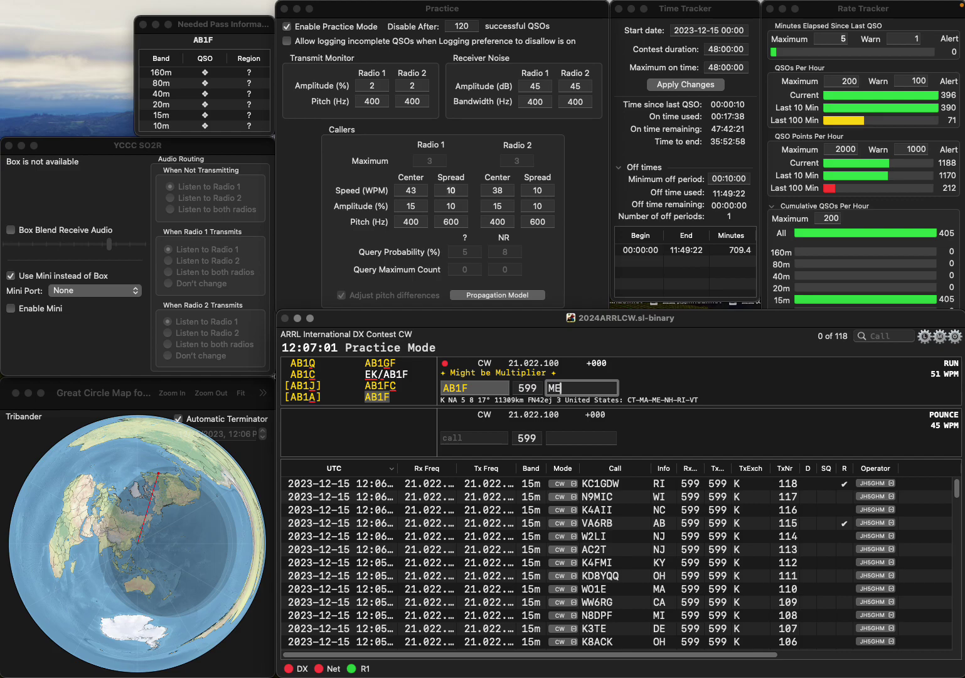
{"action": "type", "text": "E"}
{"action": "key", "text": "Return"}
{"action": "type", "text": "KD4"}
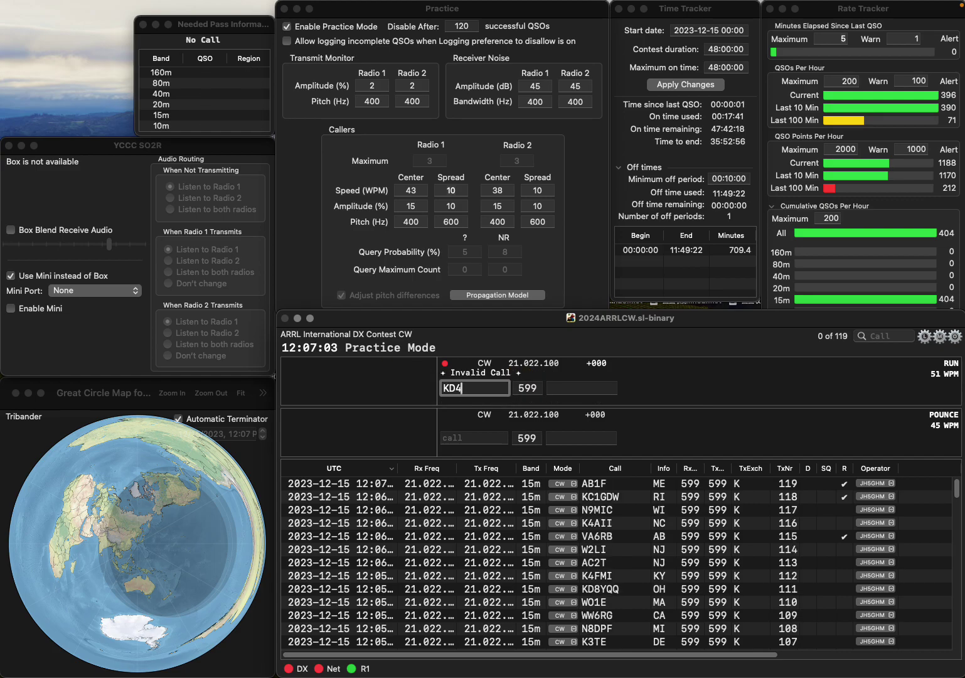
{"action": "type", "text": "UYR"}
{"action": "key", "text": "space"}
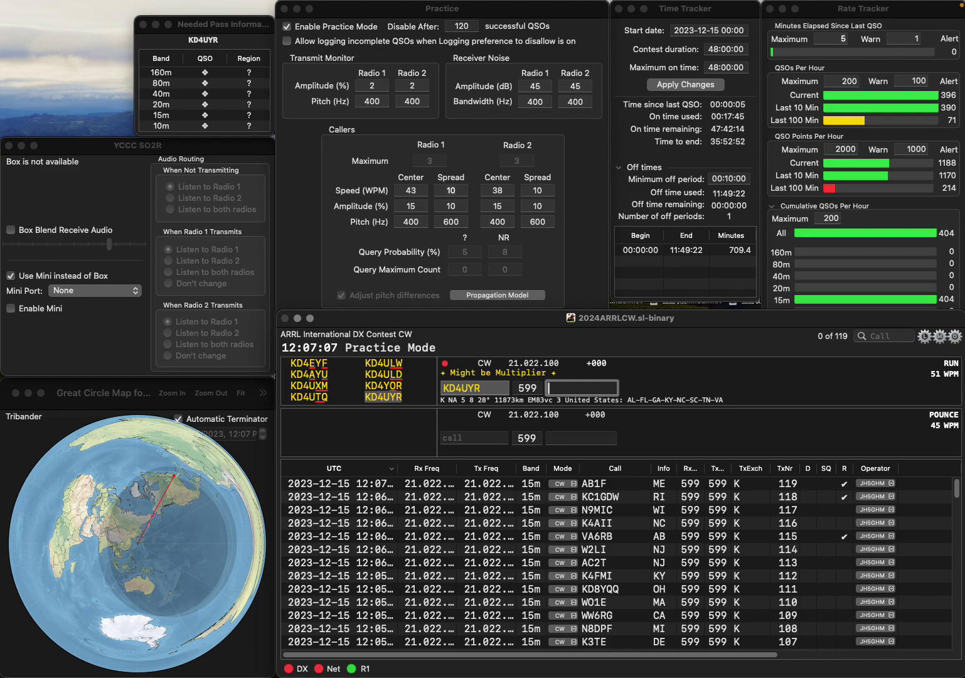
{"action": "type", "text": "AL"}
{"action": "key", "text": "Return"}
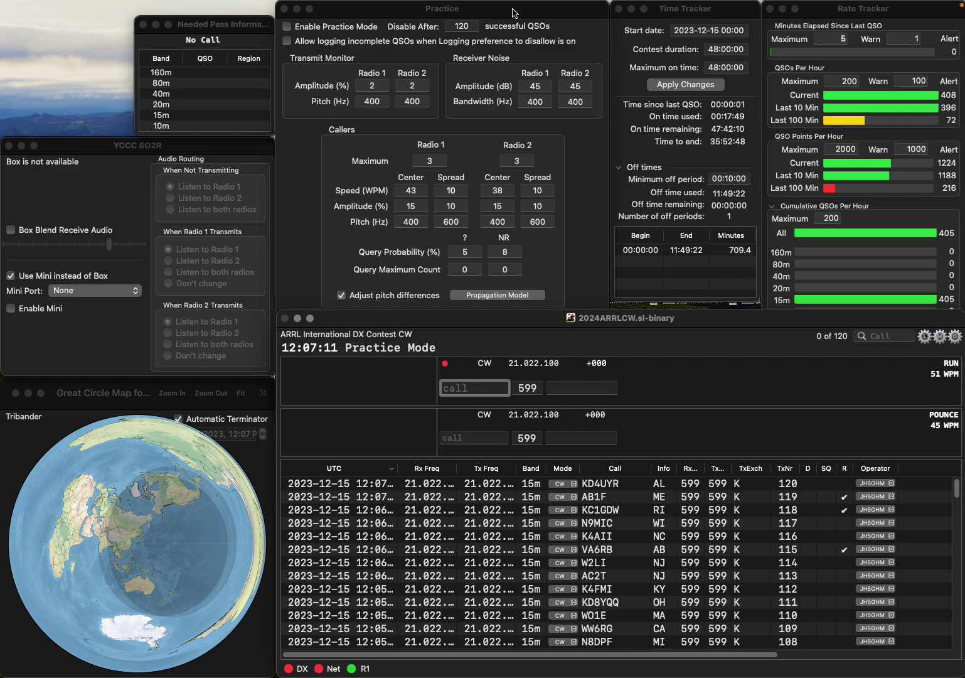